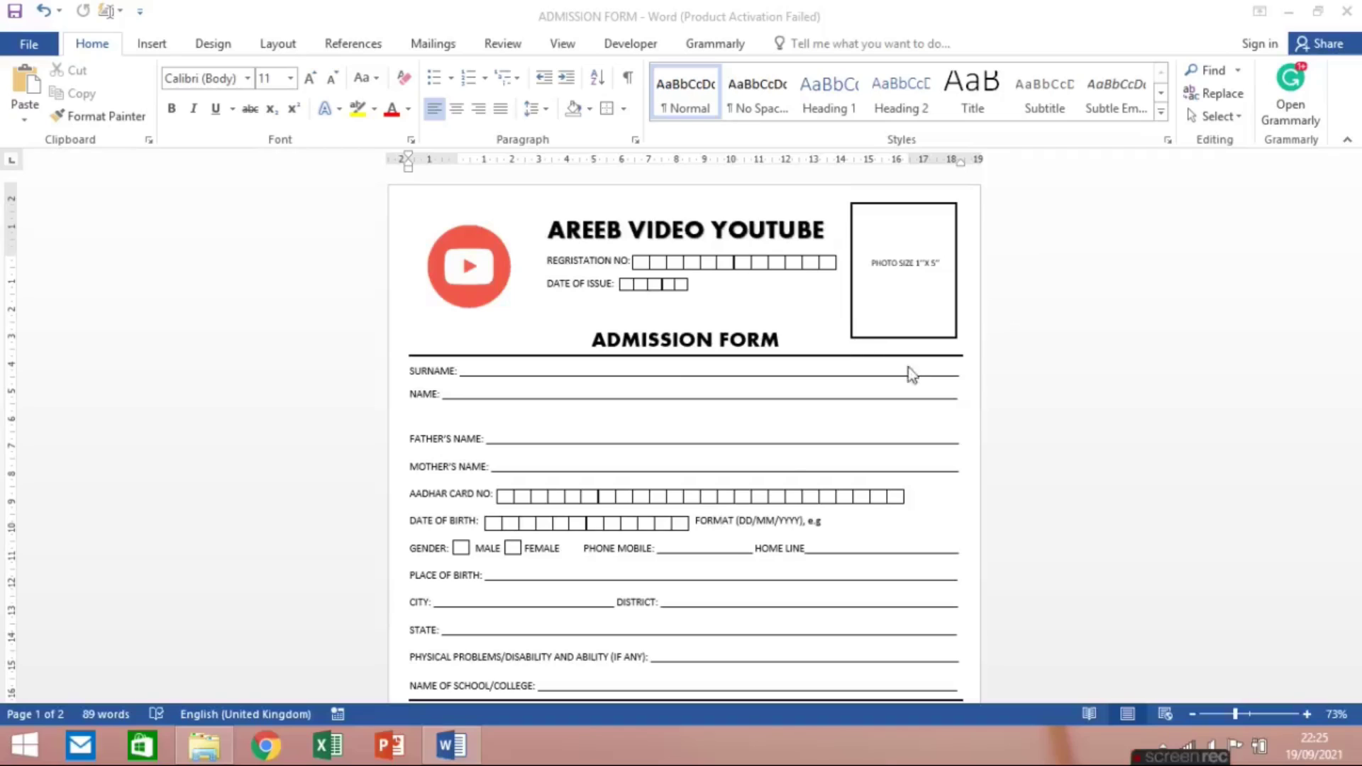
Step: Scroll through the finished admission form to review its layout
click(909, 367)
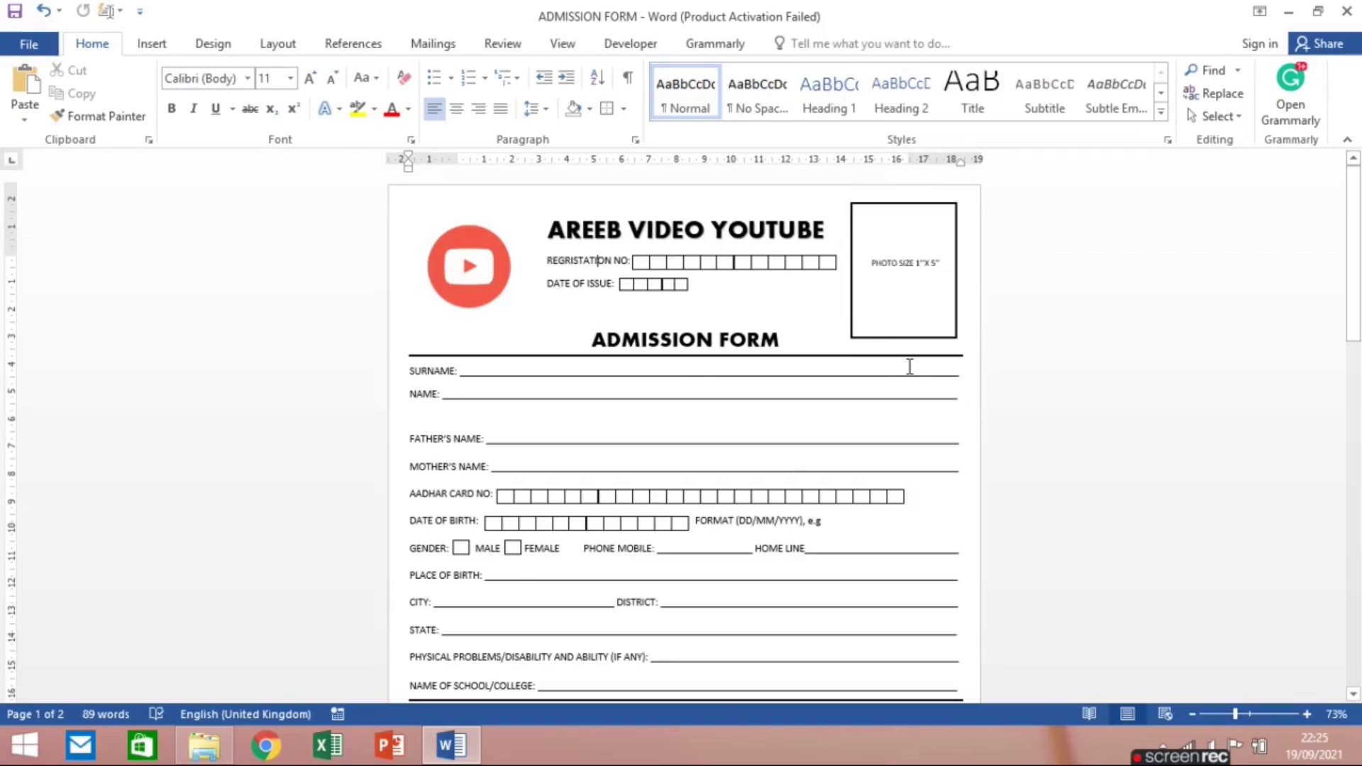
click(967, 313)
drag(1354, 267, 1358, 340)
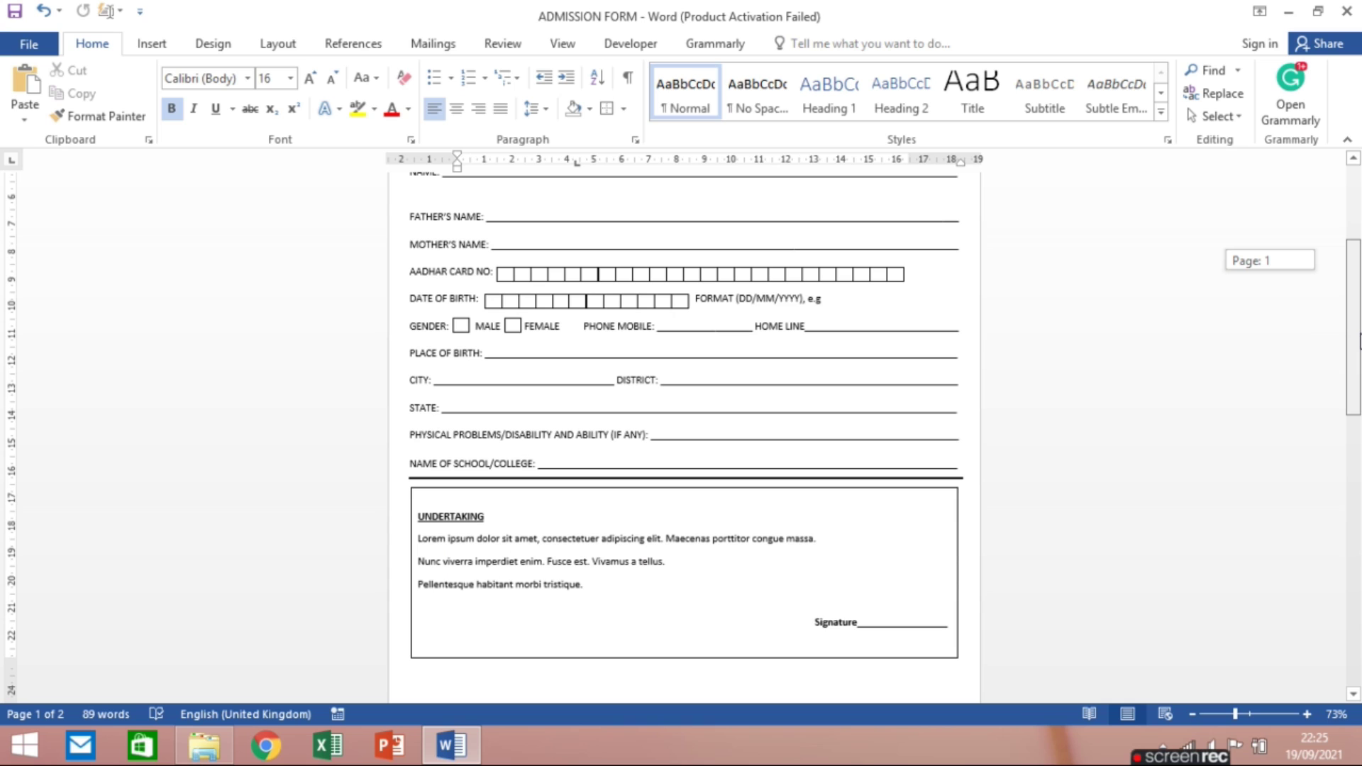
mouse_move(1359, 341)
mouse_down()
mouse_move(1358, 354)
mouse_move(1359, 309)
mouse_up()
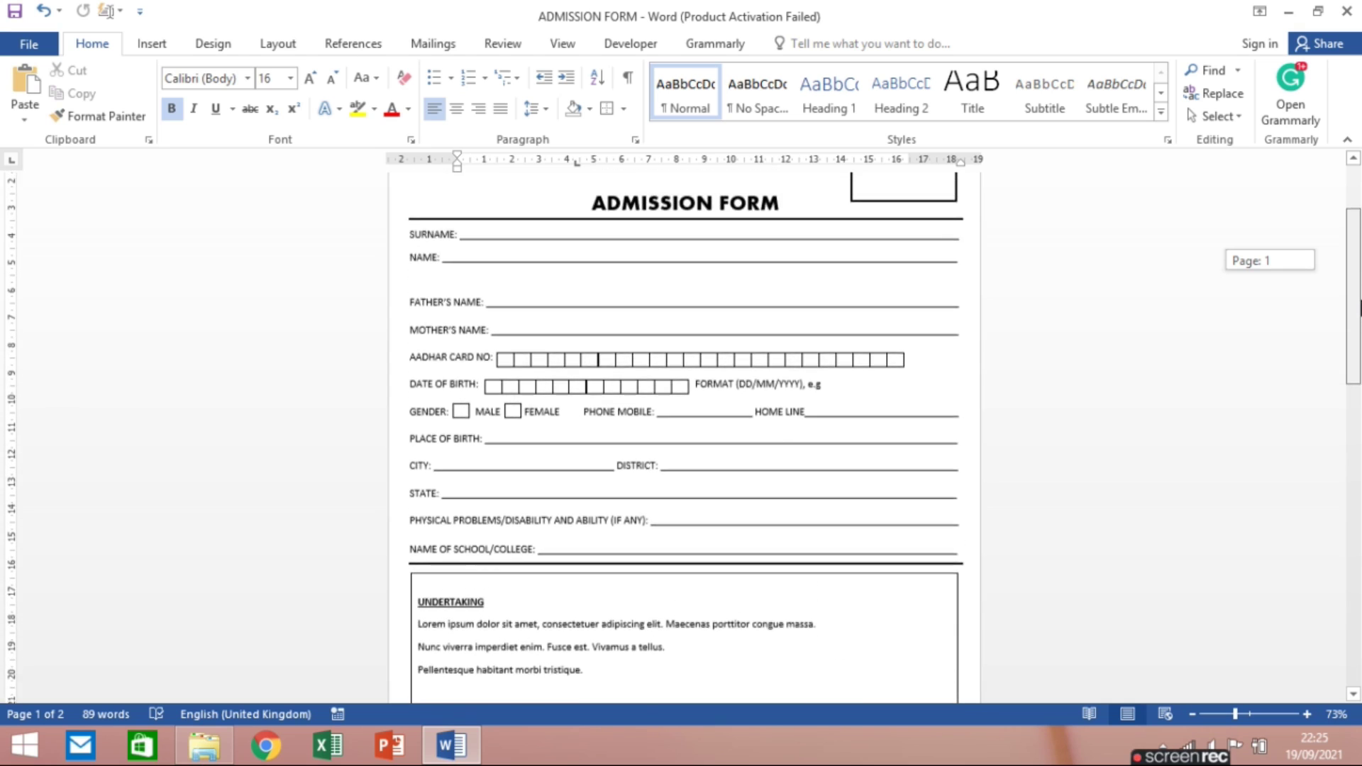
drag(1359, 308, 1358, 252)
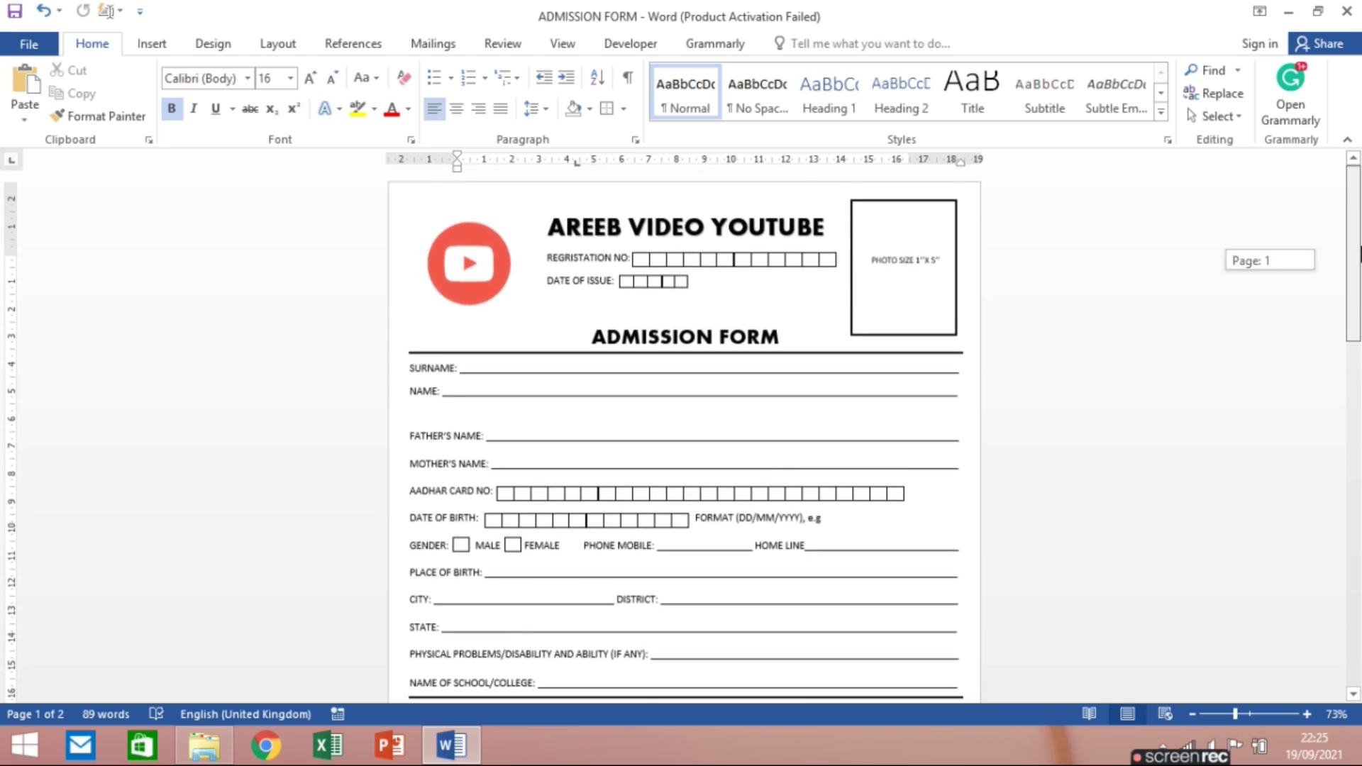
Step: Zoom out to view the whole form page, then move on to the new blank document
click(1226, 713)
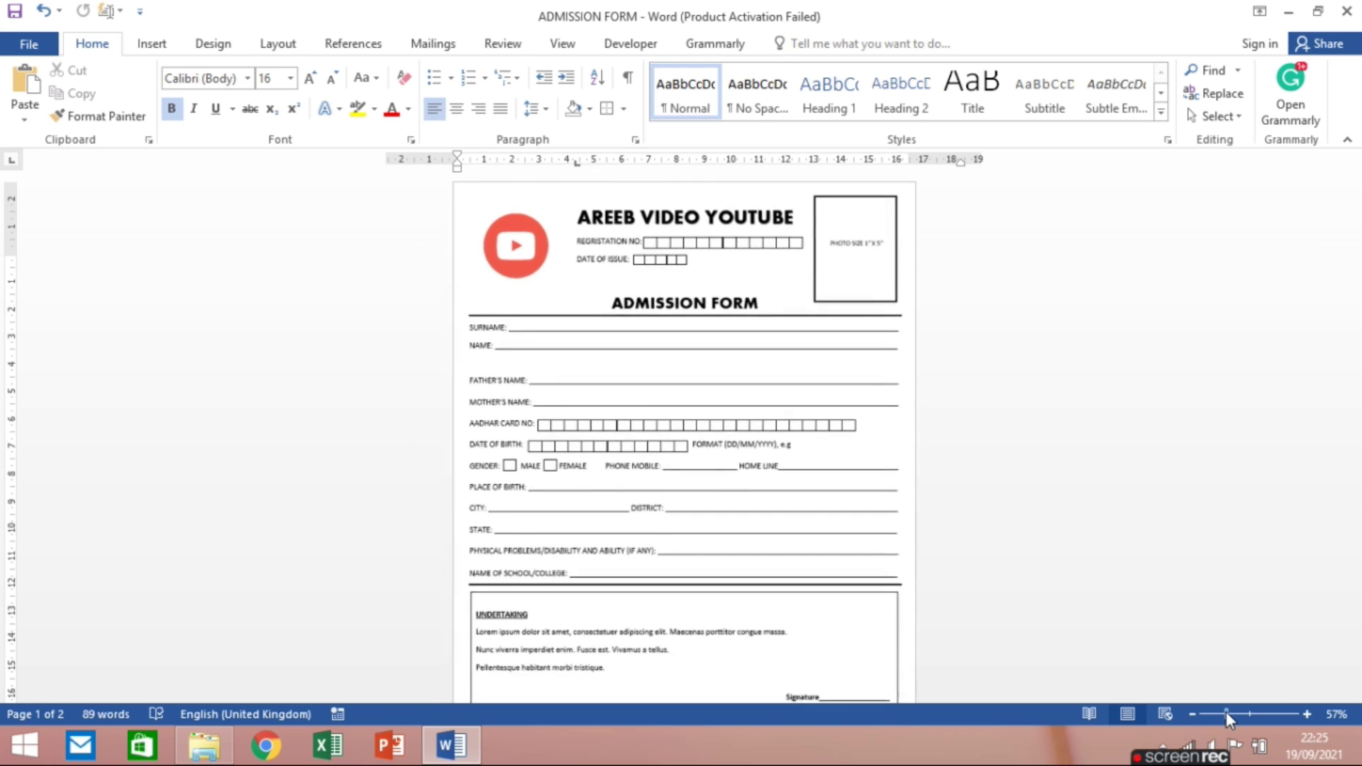
drag(1226, 712, 1222, 712)
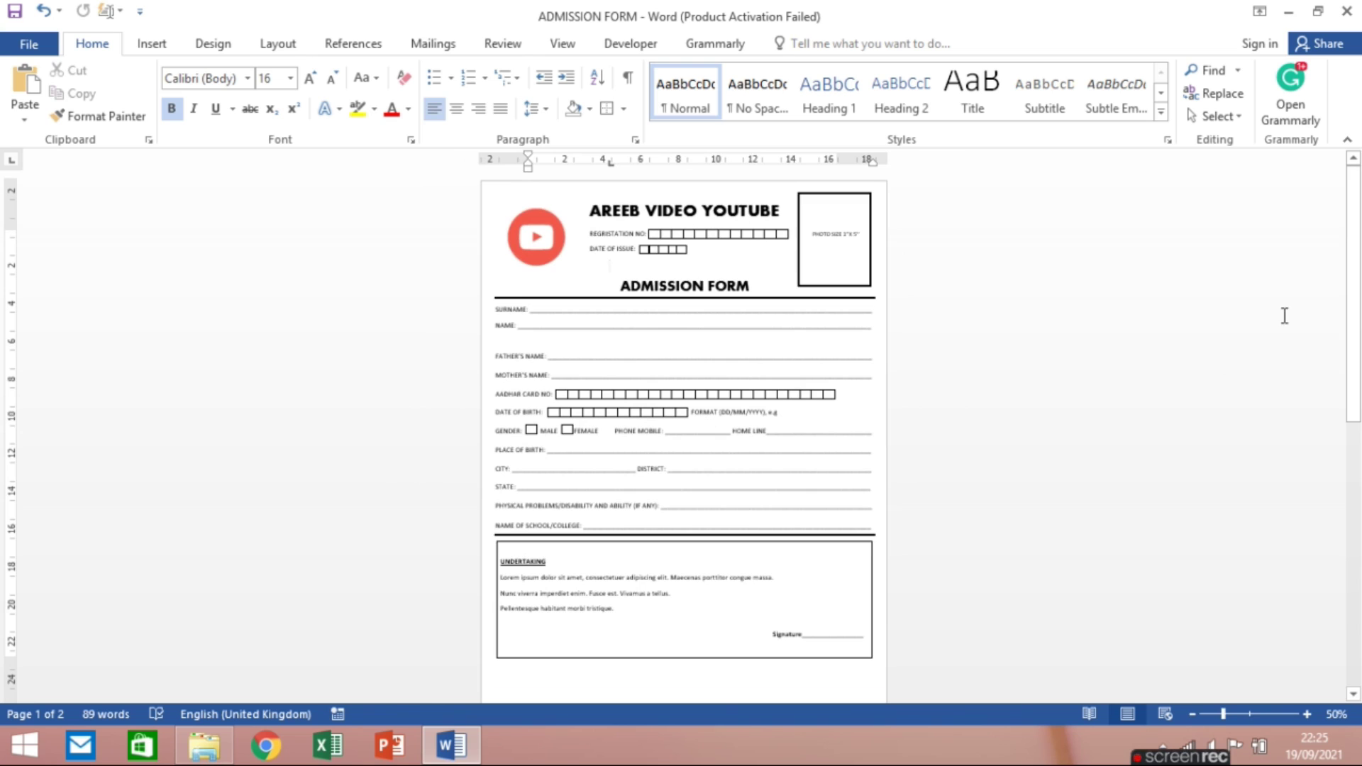
click(1228, 713)
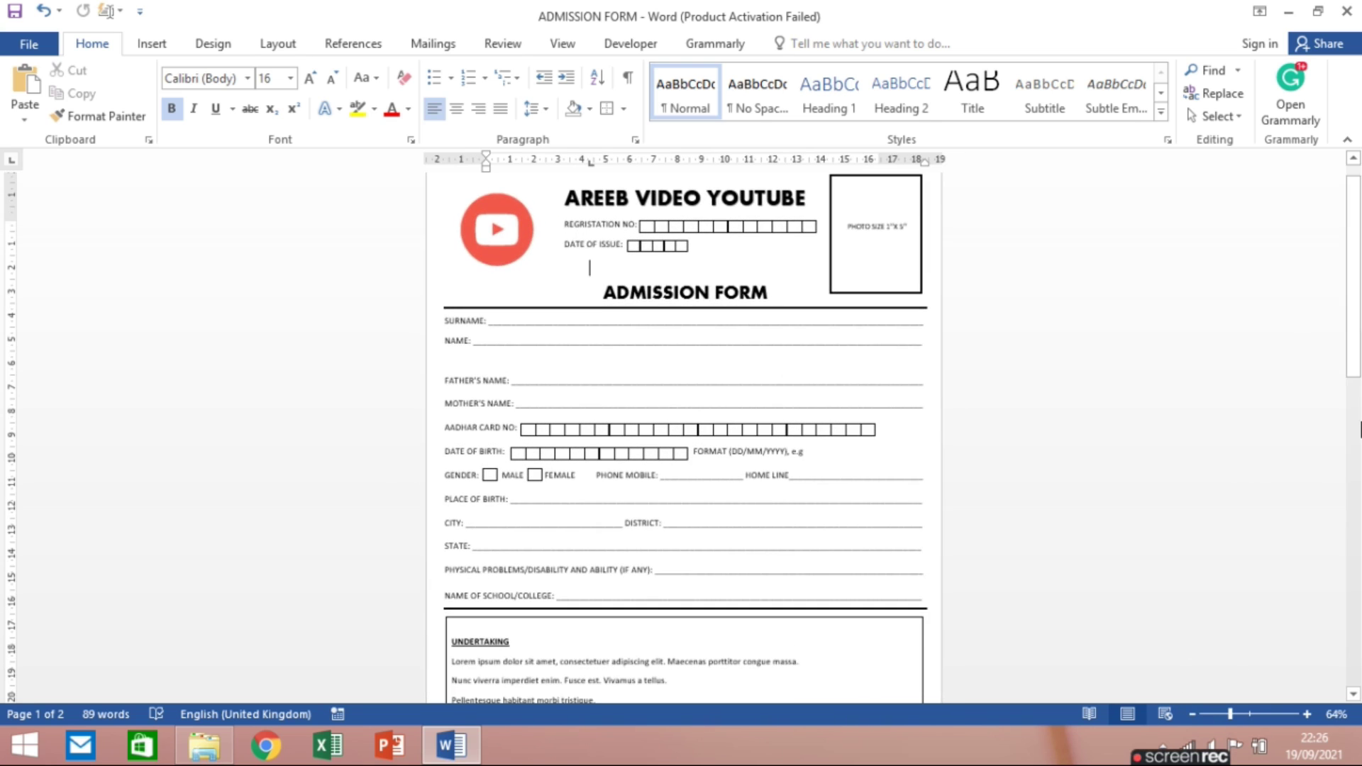
drag(1354, 312, 1354, 287)
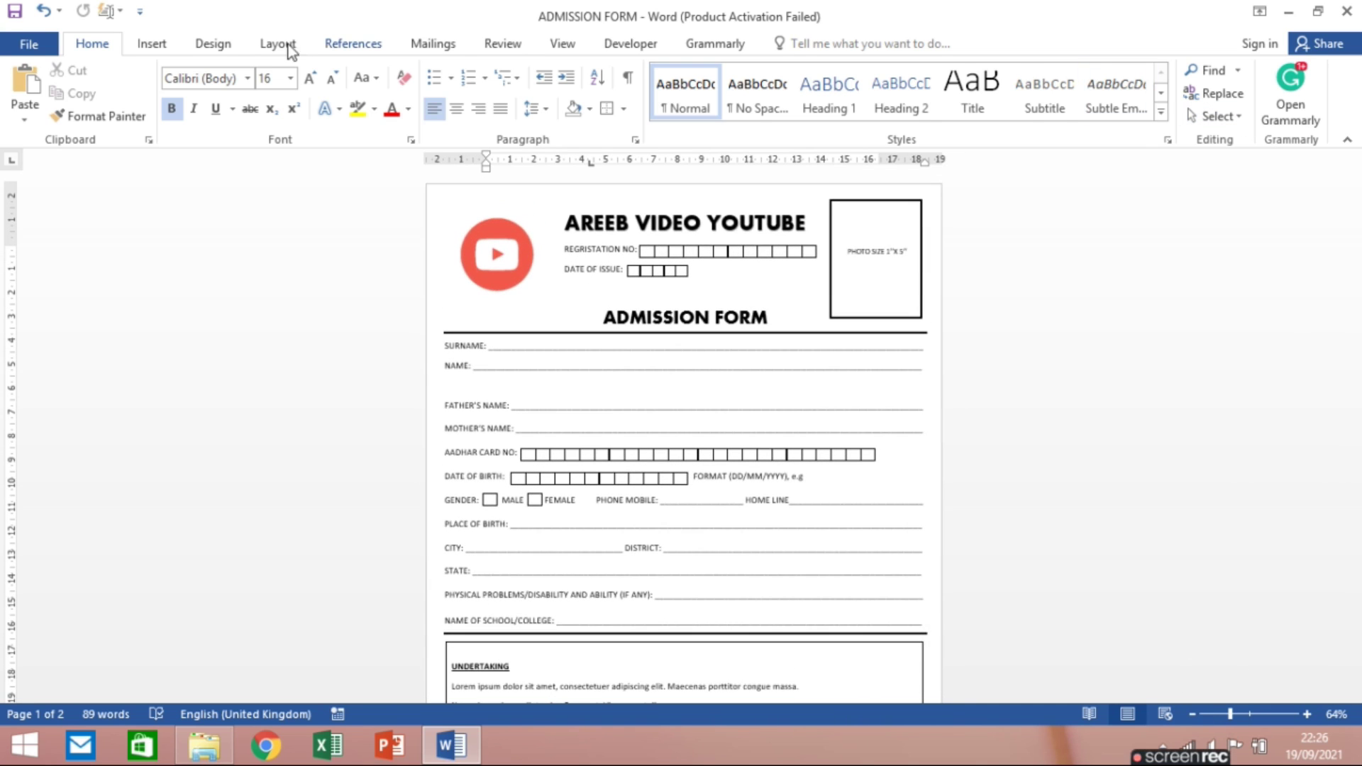
click(212, 44)
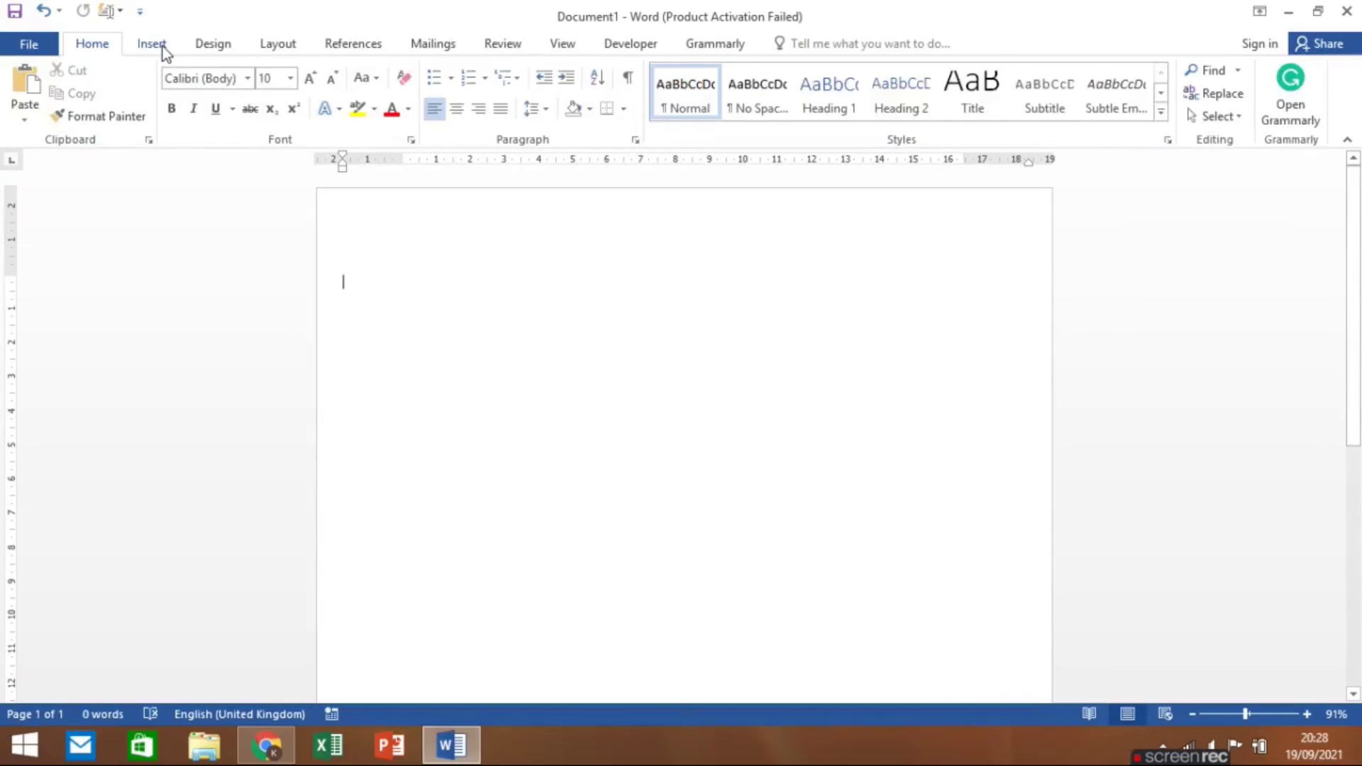
click(163, 41)
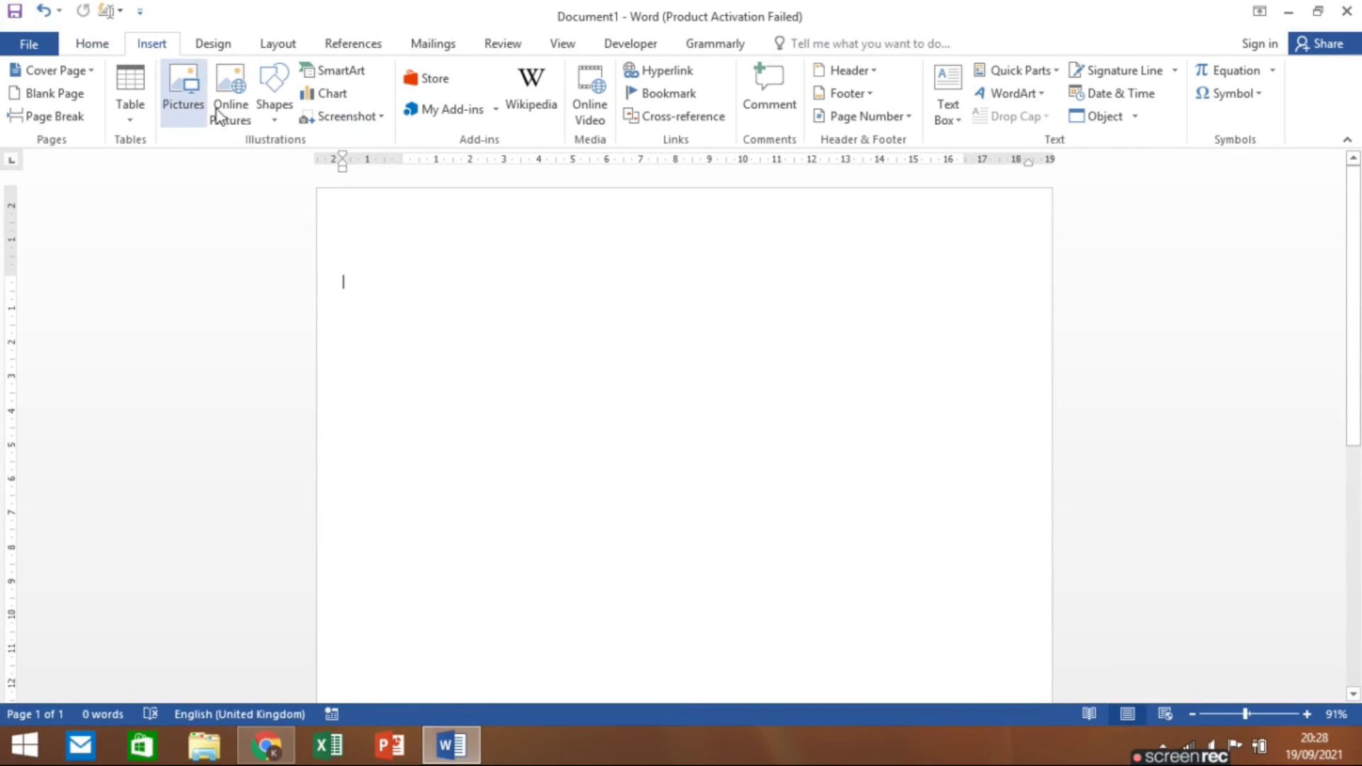
Step: Draw a one-row table across the page and move it near the top as a horizontal rule
click(128, 115)
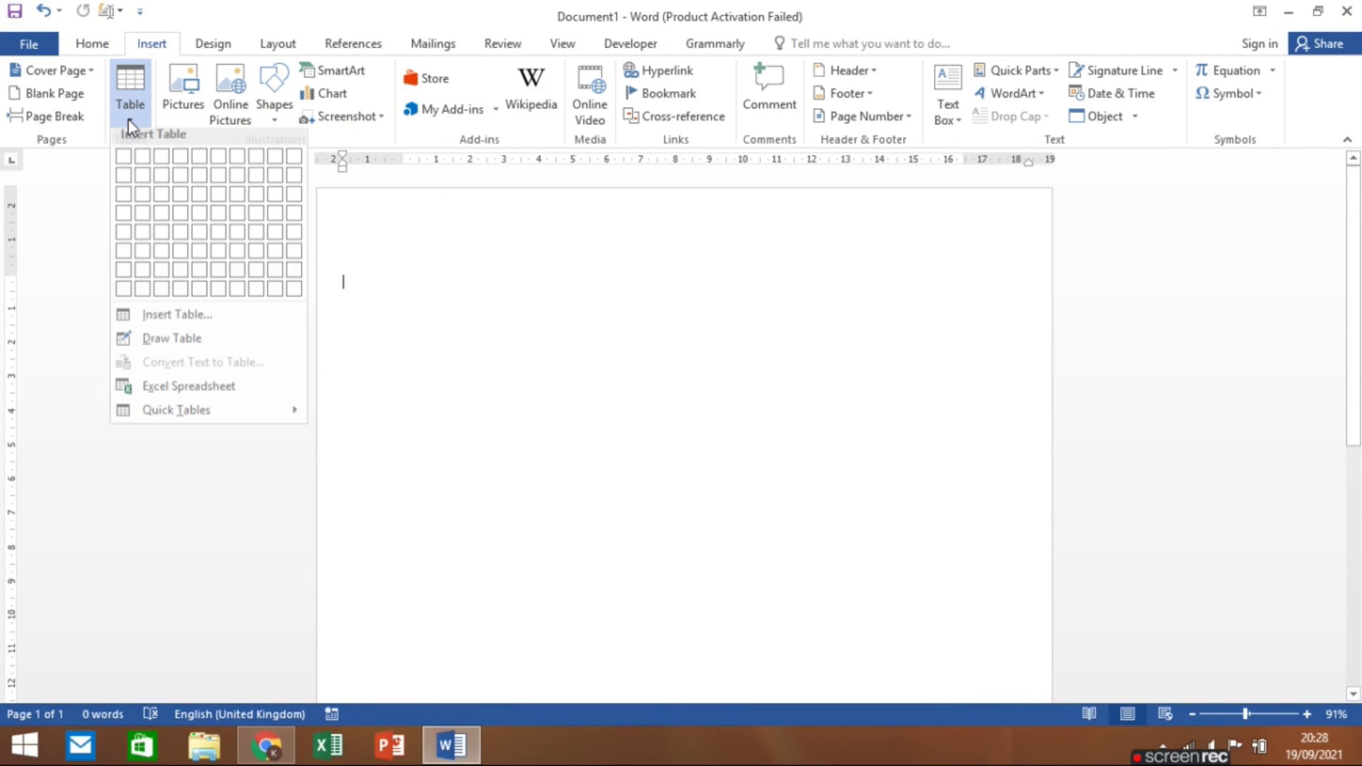
click(167, 344)
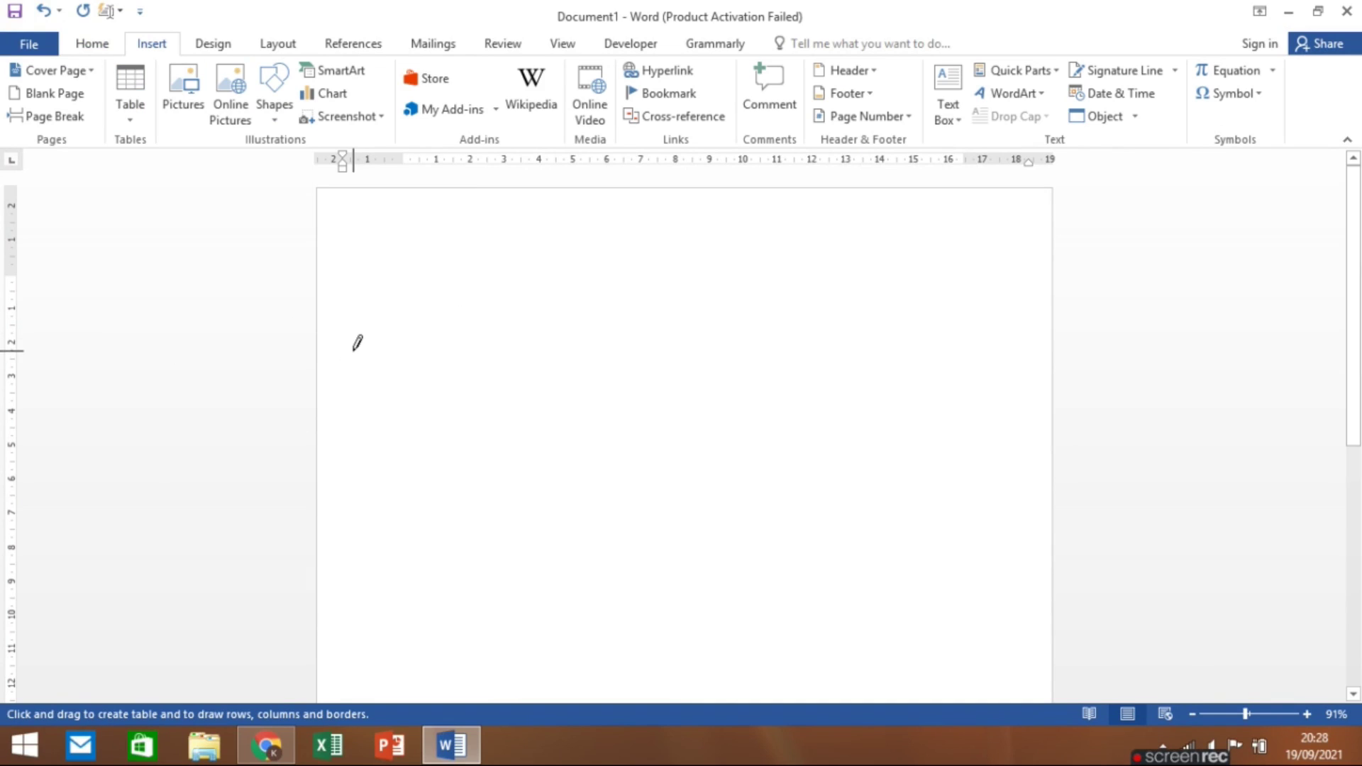
drag(352, 346, 994, 355)
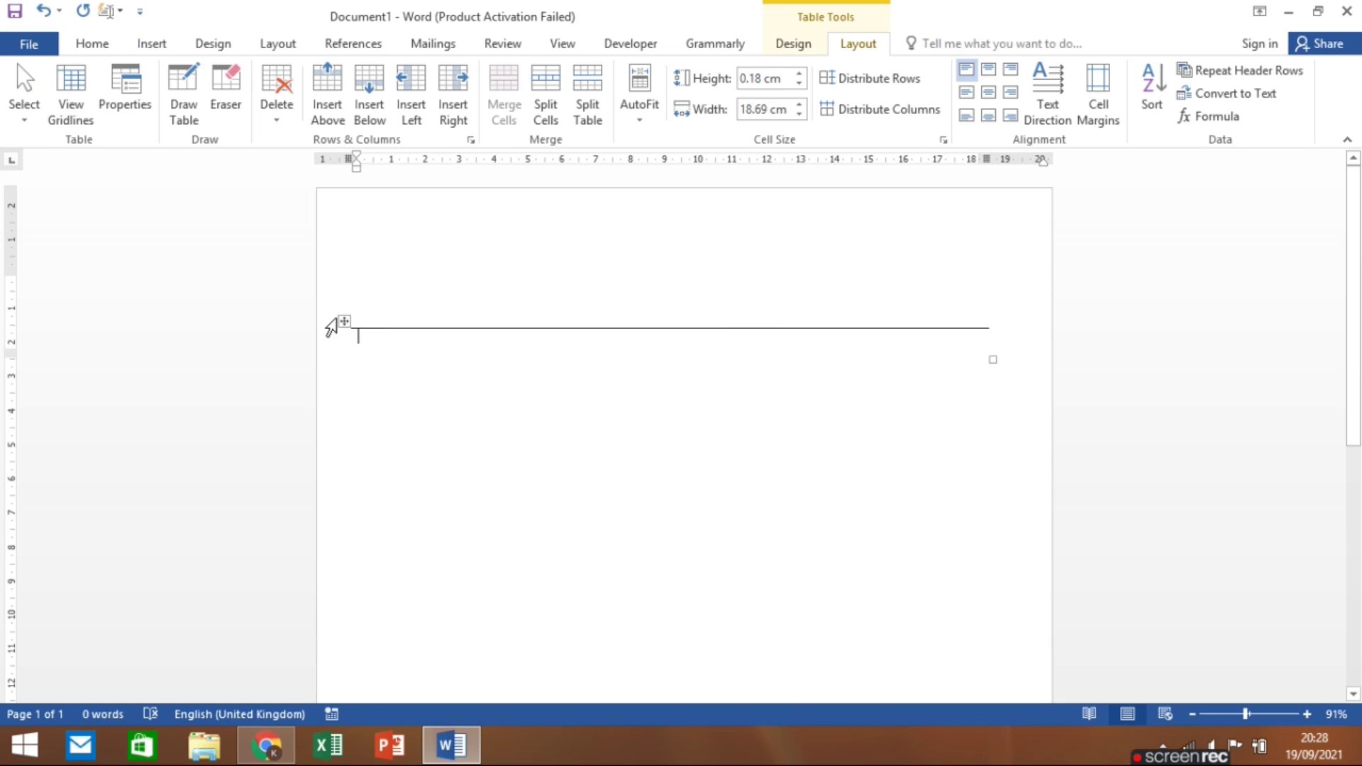
click(347, 319)
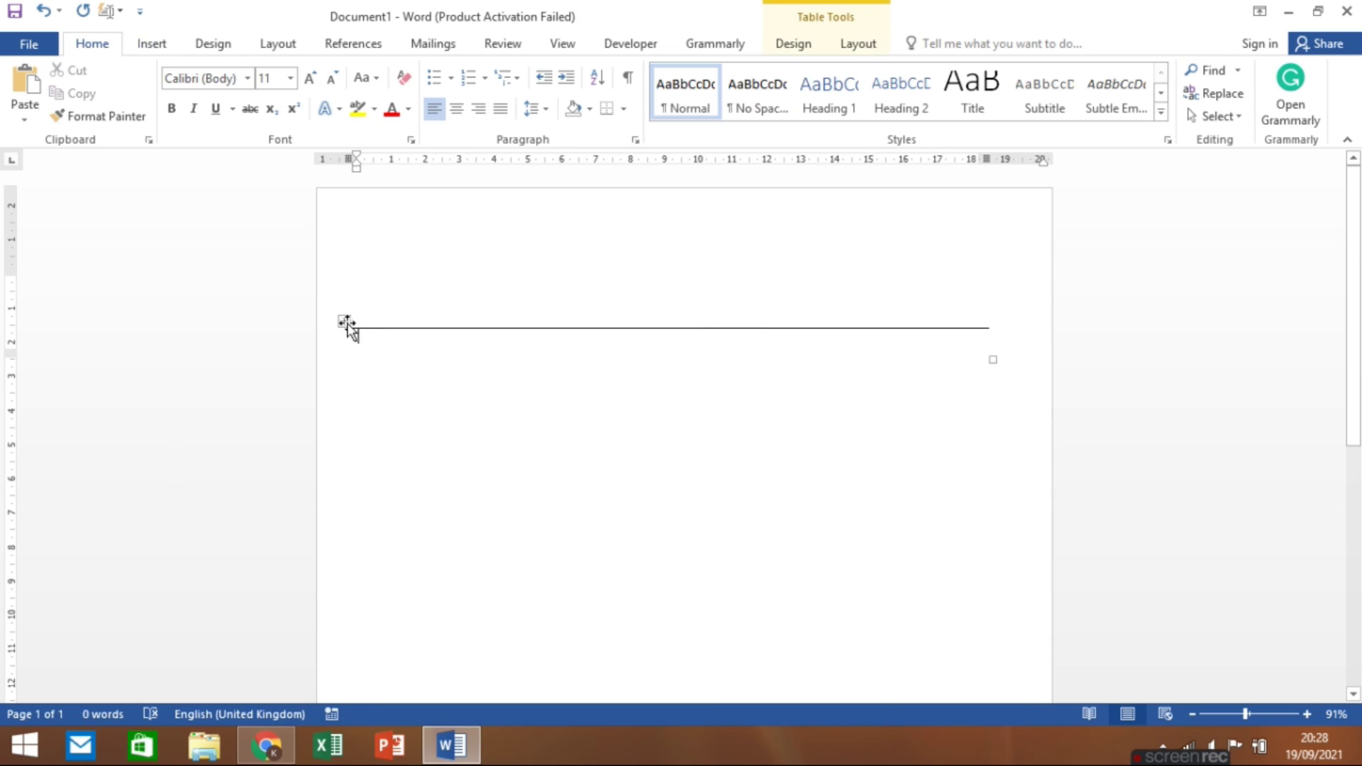
click(344, 321)
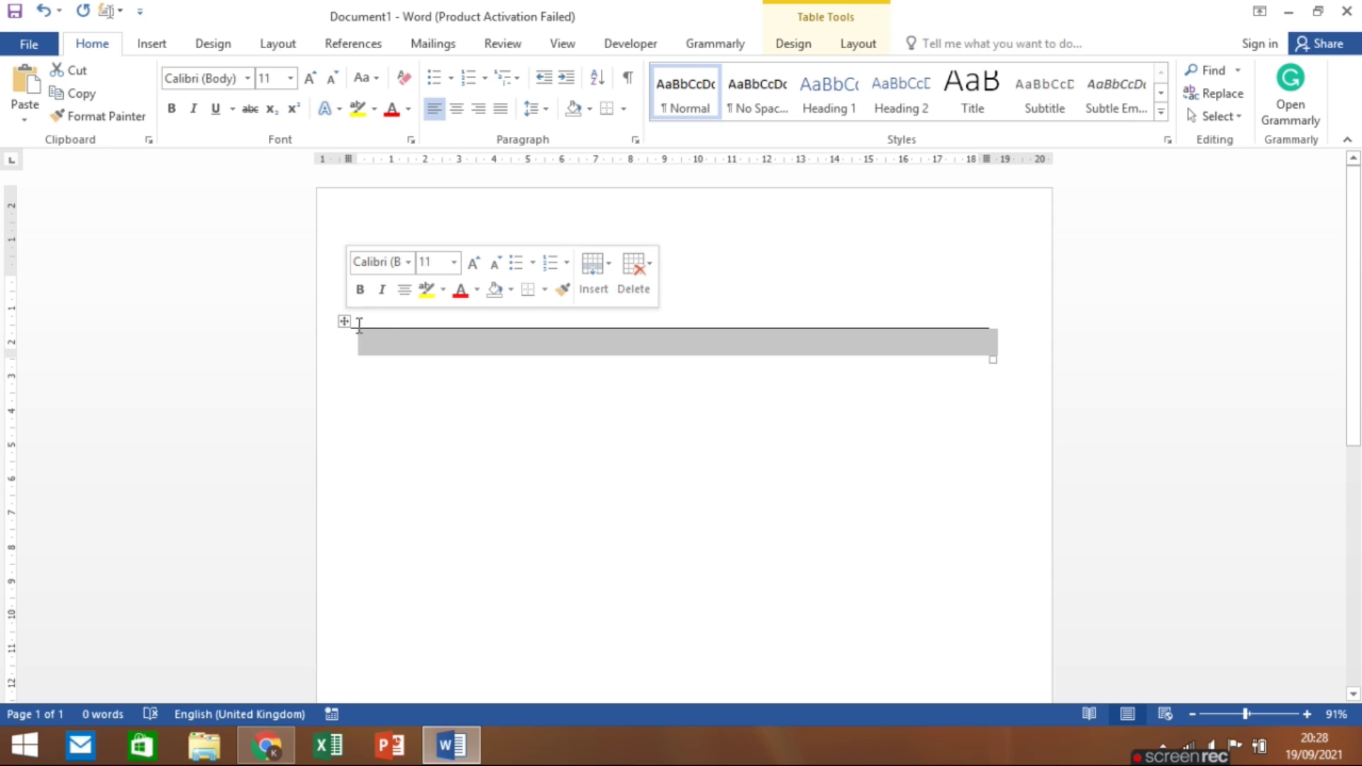
drag(344, 321, 353, 344)
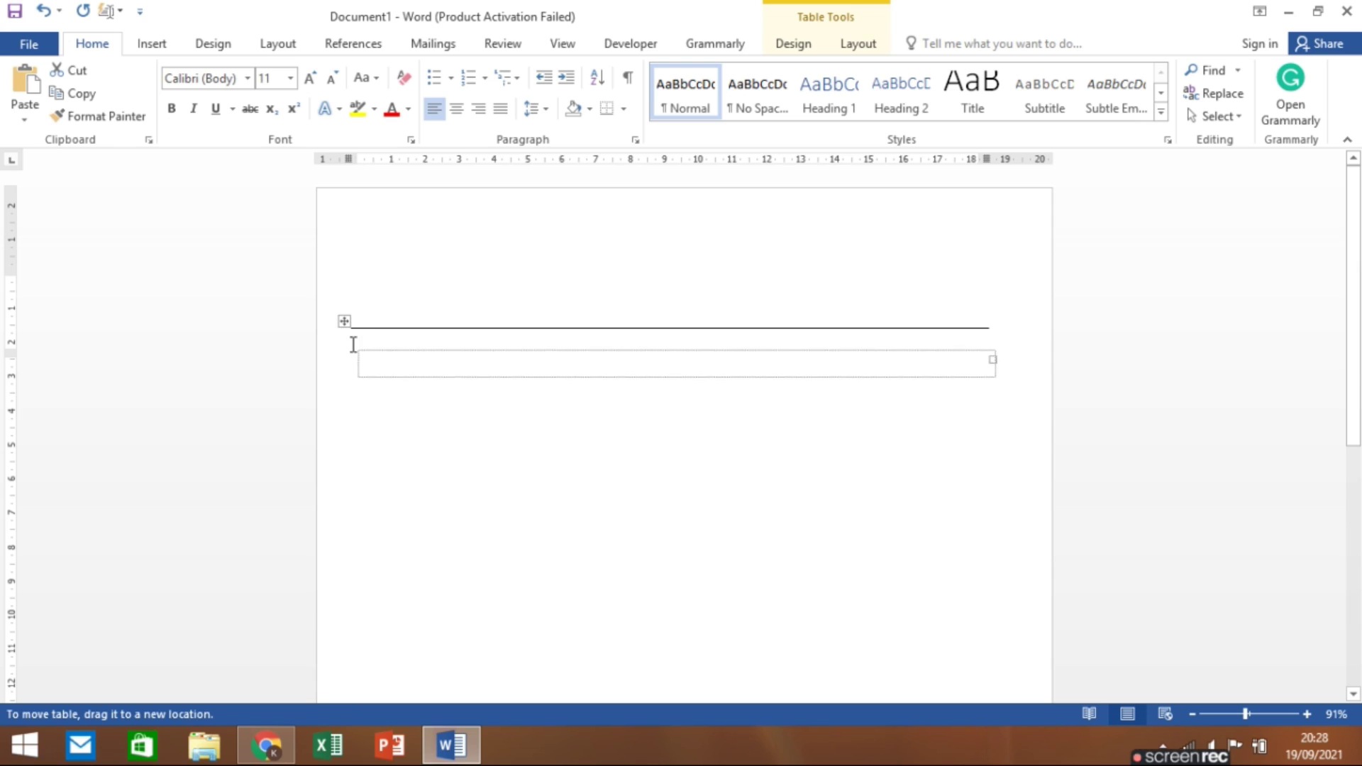
drag(353, 344, 372, 355)
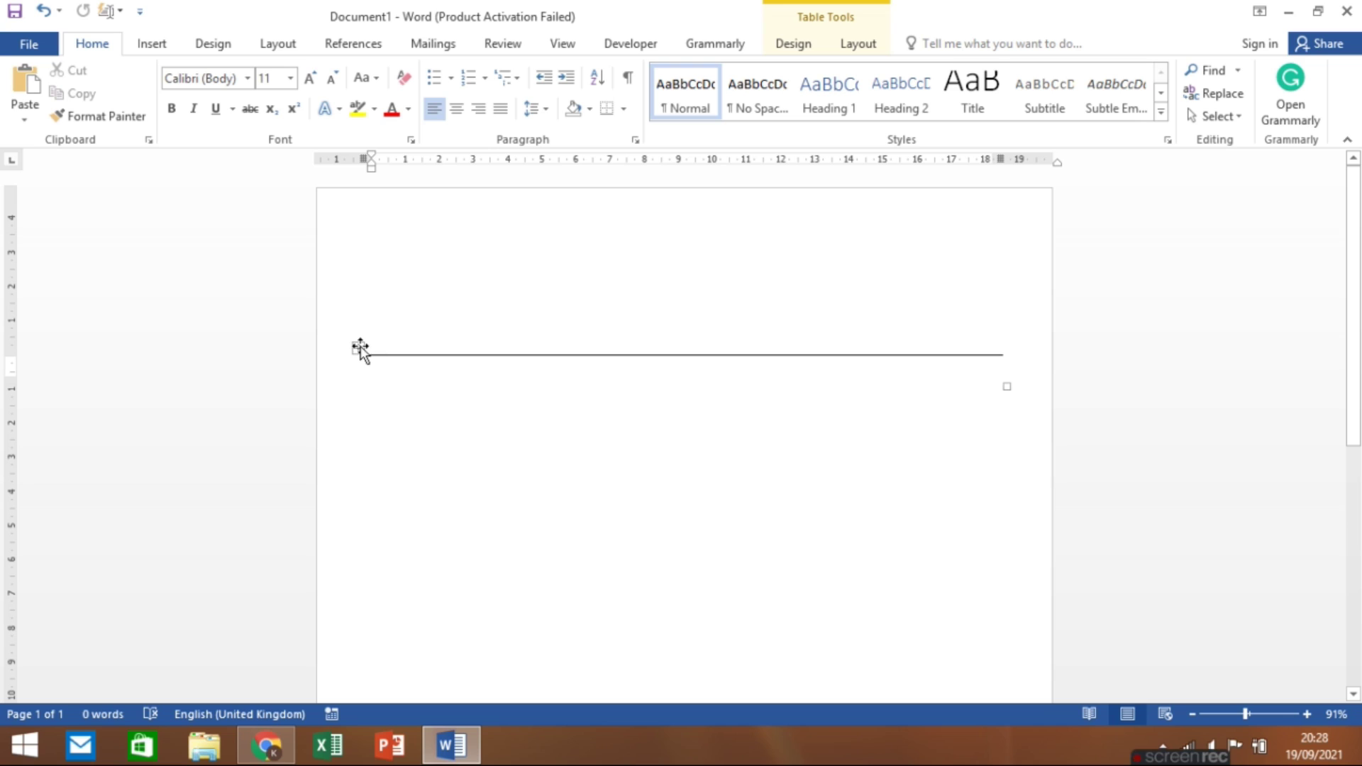
drag(362, 327, 360, 331)
click(635, 359)
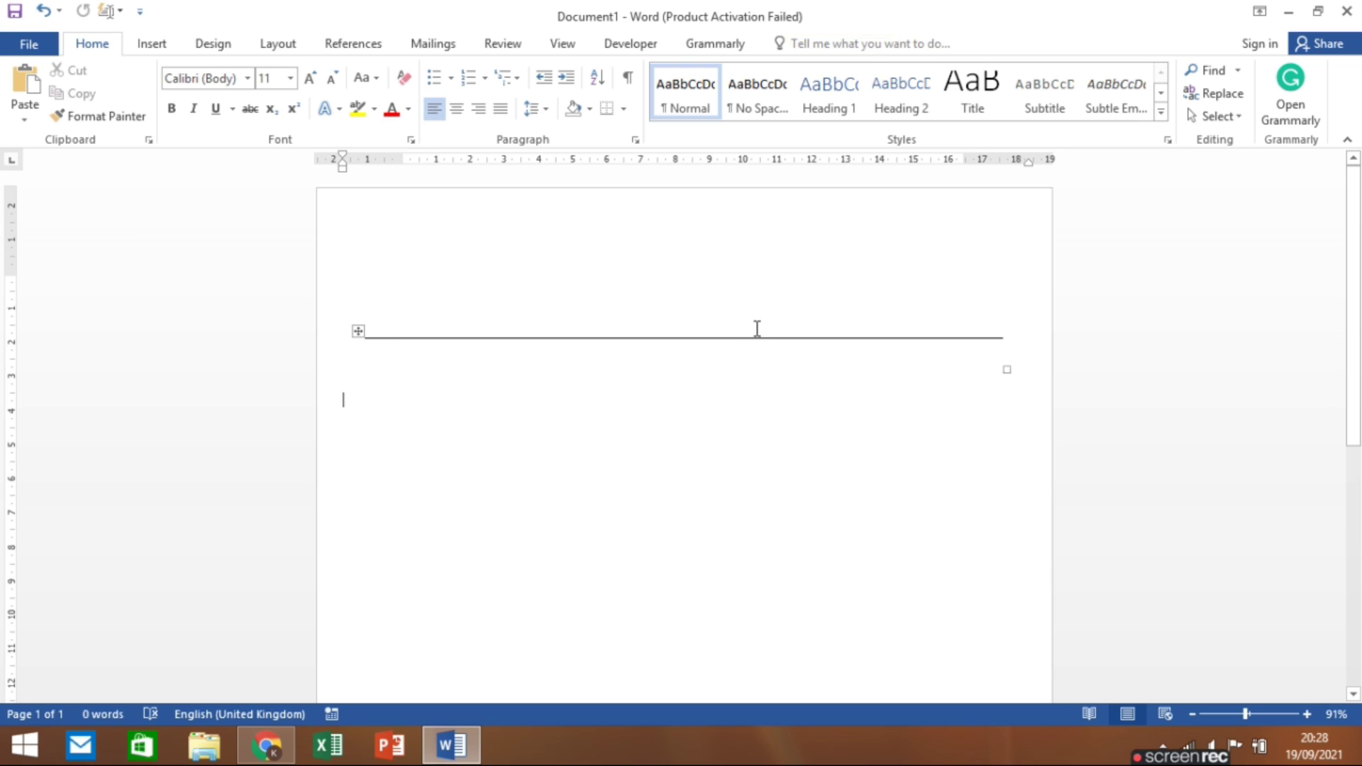
Step: Type the centered heading 'ADMISSION FORM'
click(454, 114)
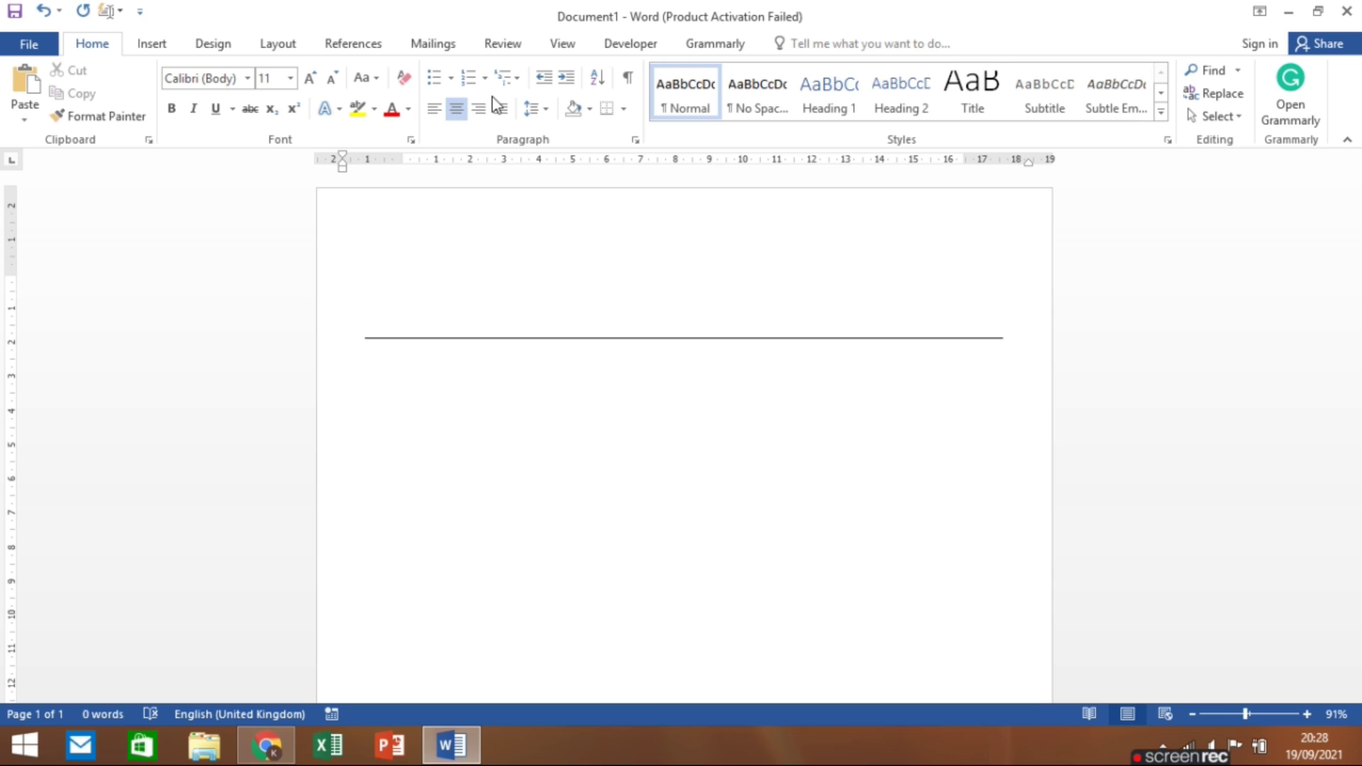
text(AD)
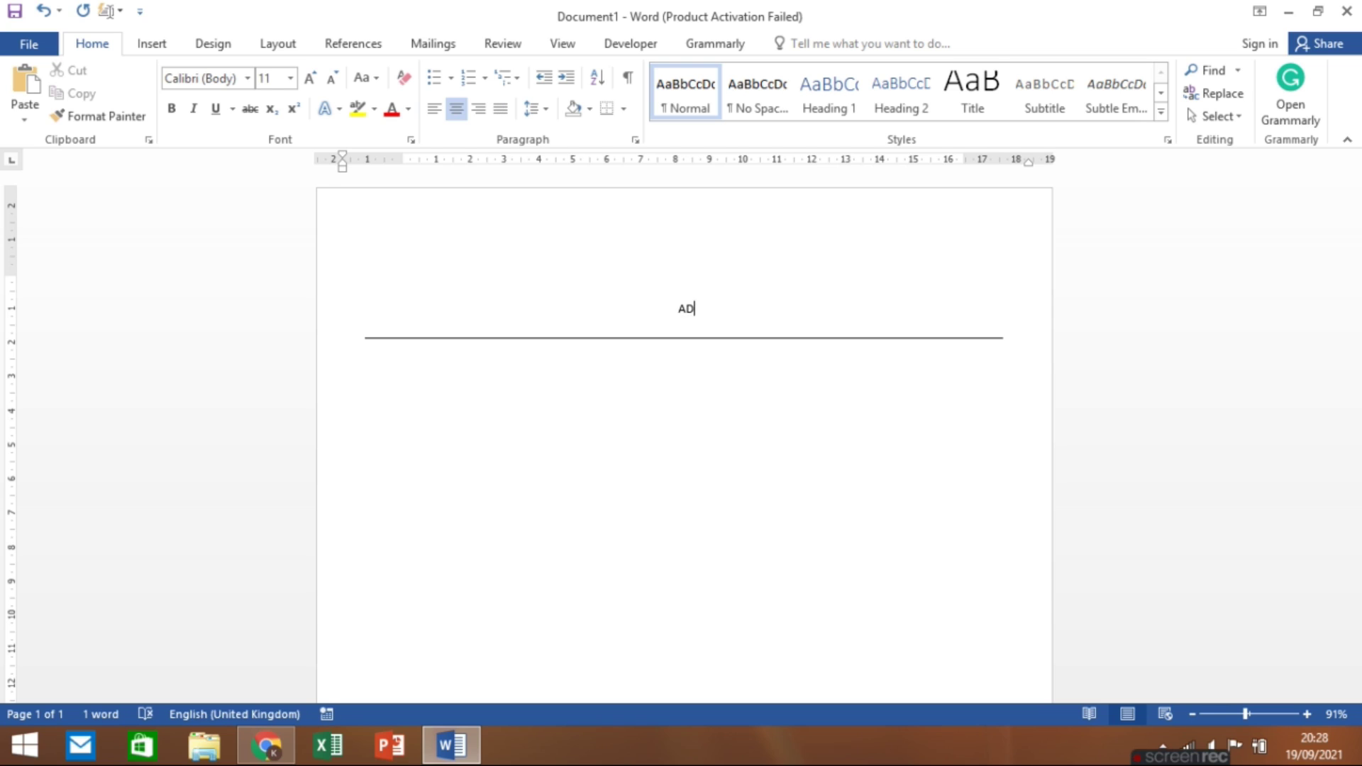
text(MISSI)
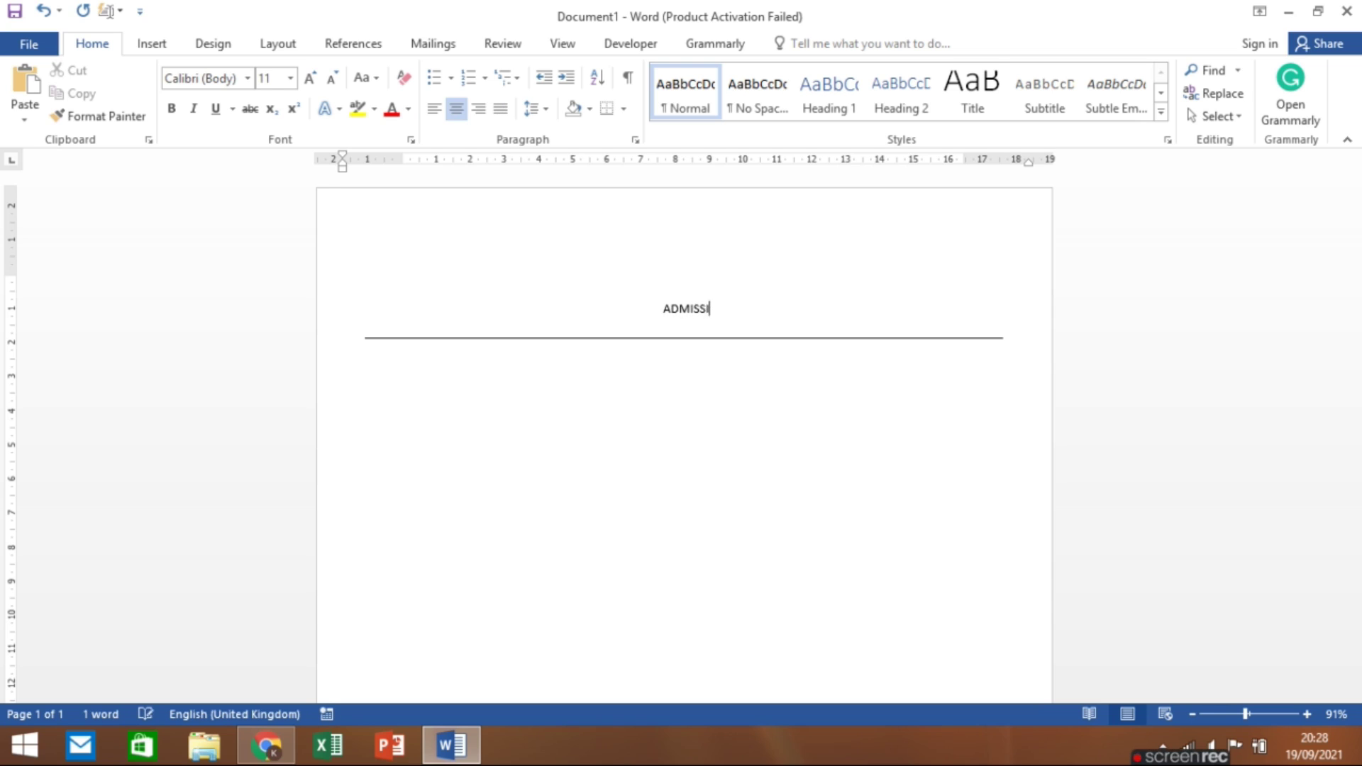
text(ON FOR)
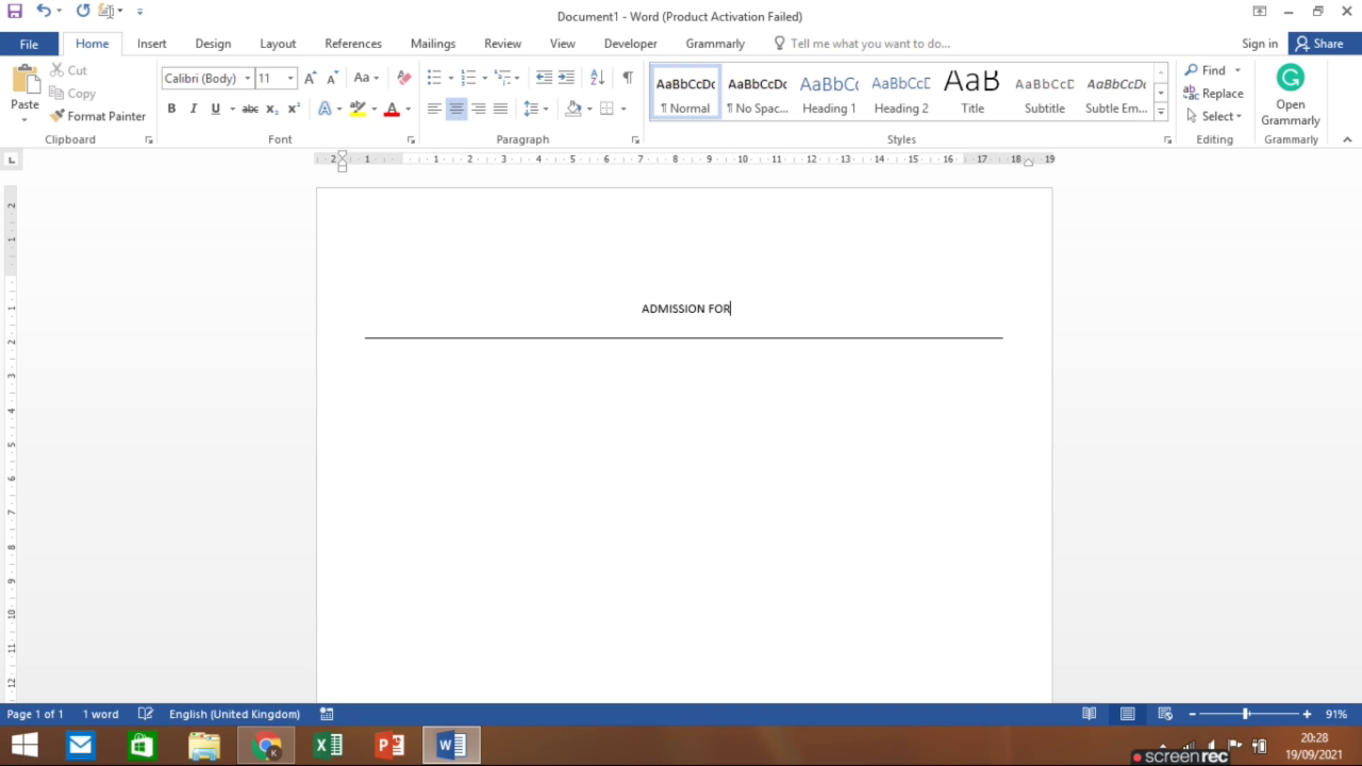
text(M)
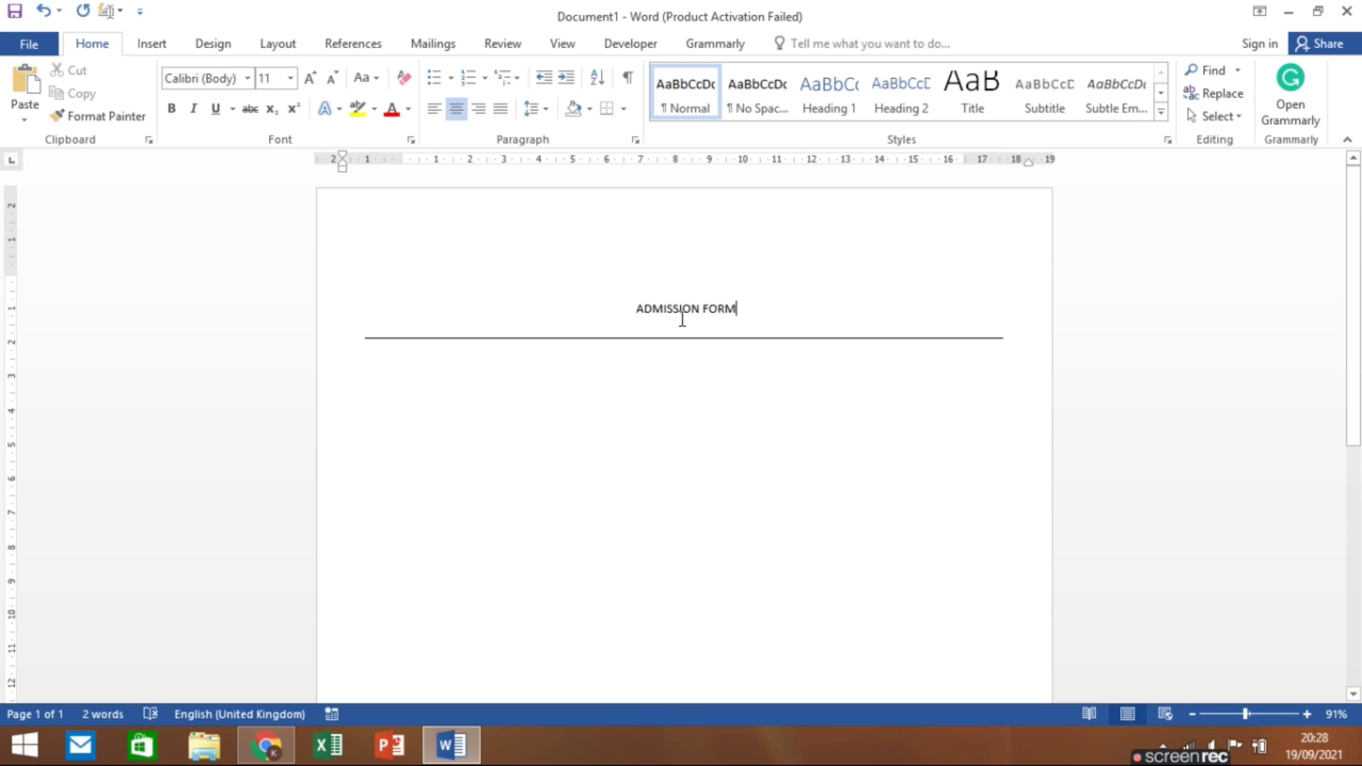
click(693, 341)
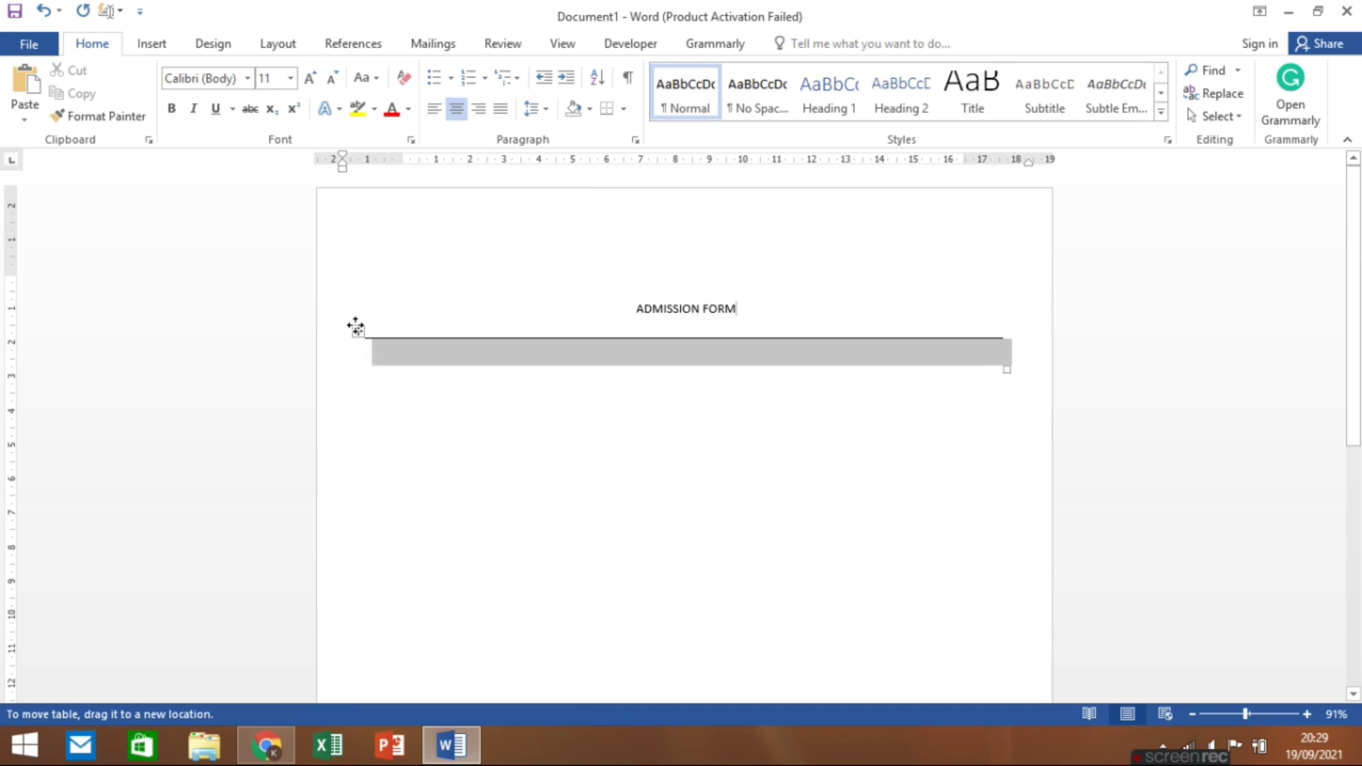
Step: Reposition the ruled-line table just below the ADMISSION FORM heading, higher up the page
drag(357, 334, 353, 319)
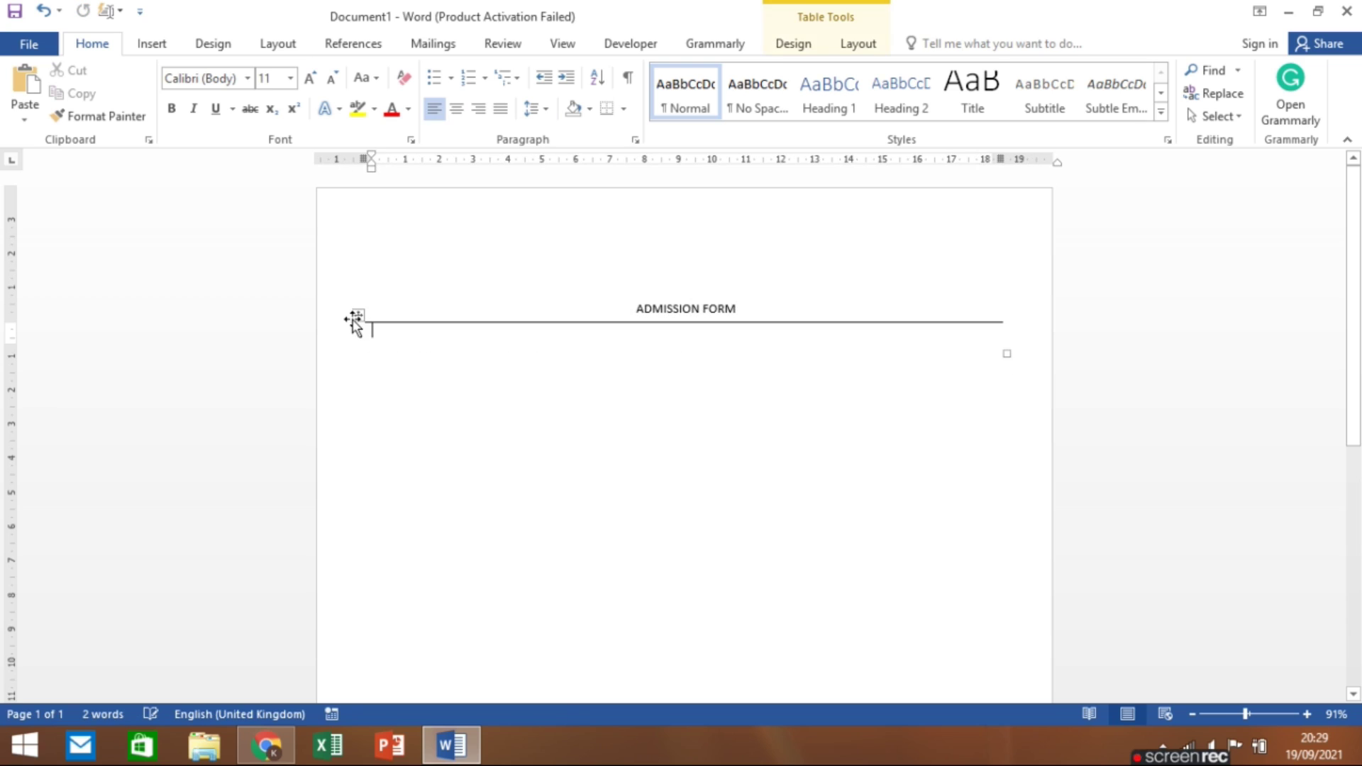
click(632, 311)
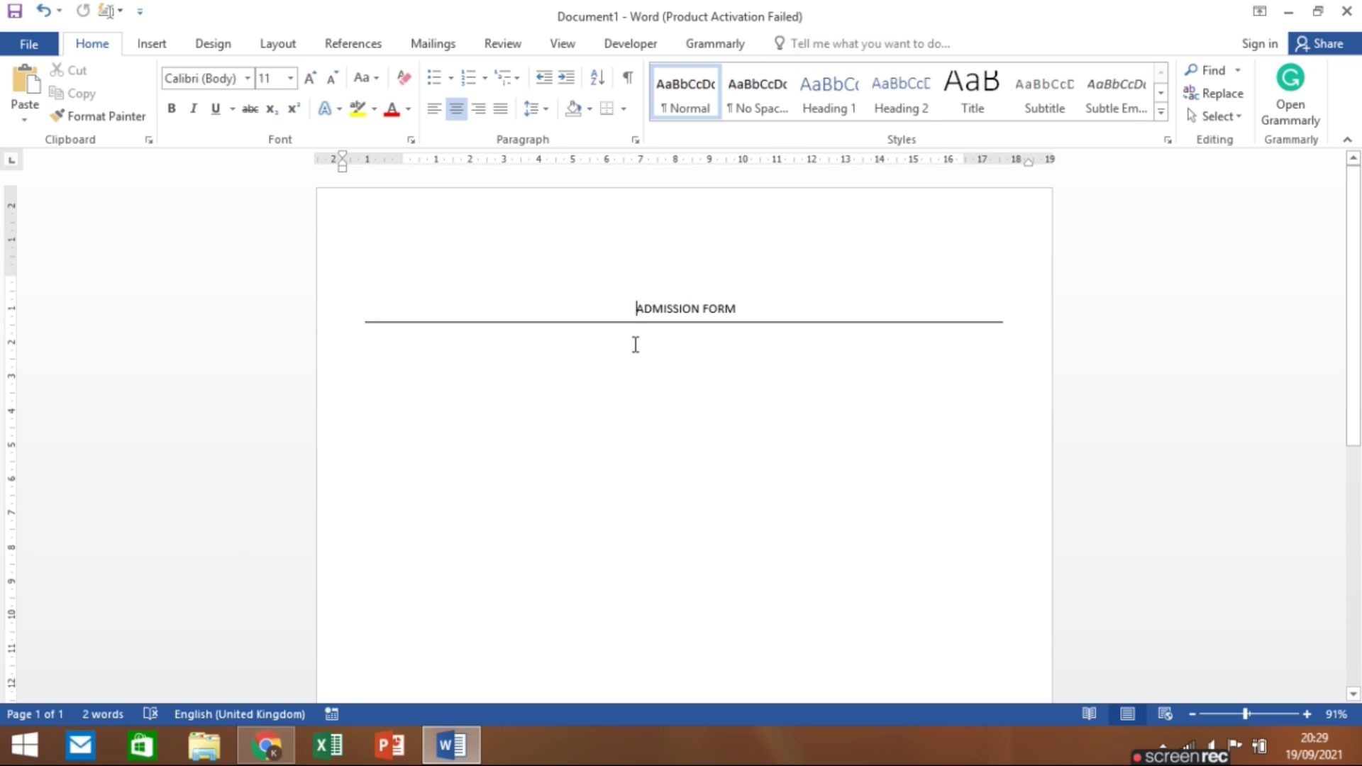
key(Return)
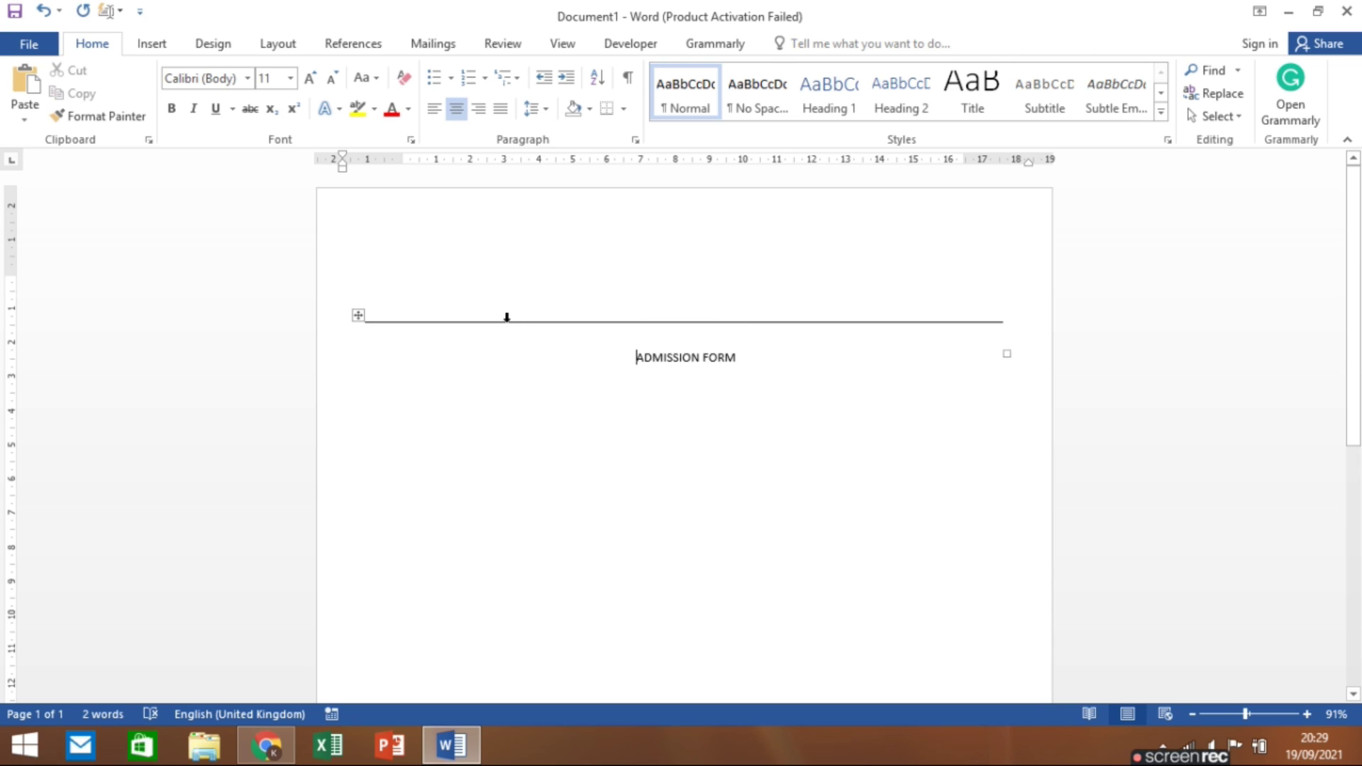
click(507, 317)
mouse_move(358, 314)
mouse_down()
mouse_move(371, 357)
mouse_move(357, 358)
mouse_up()
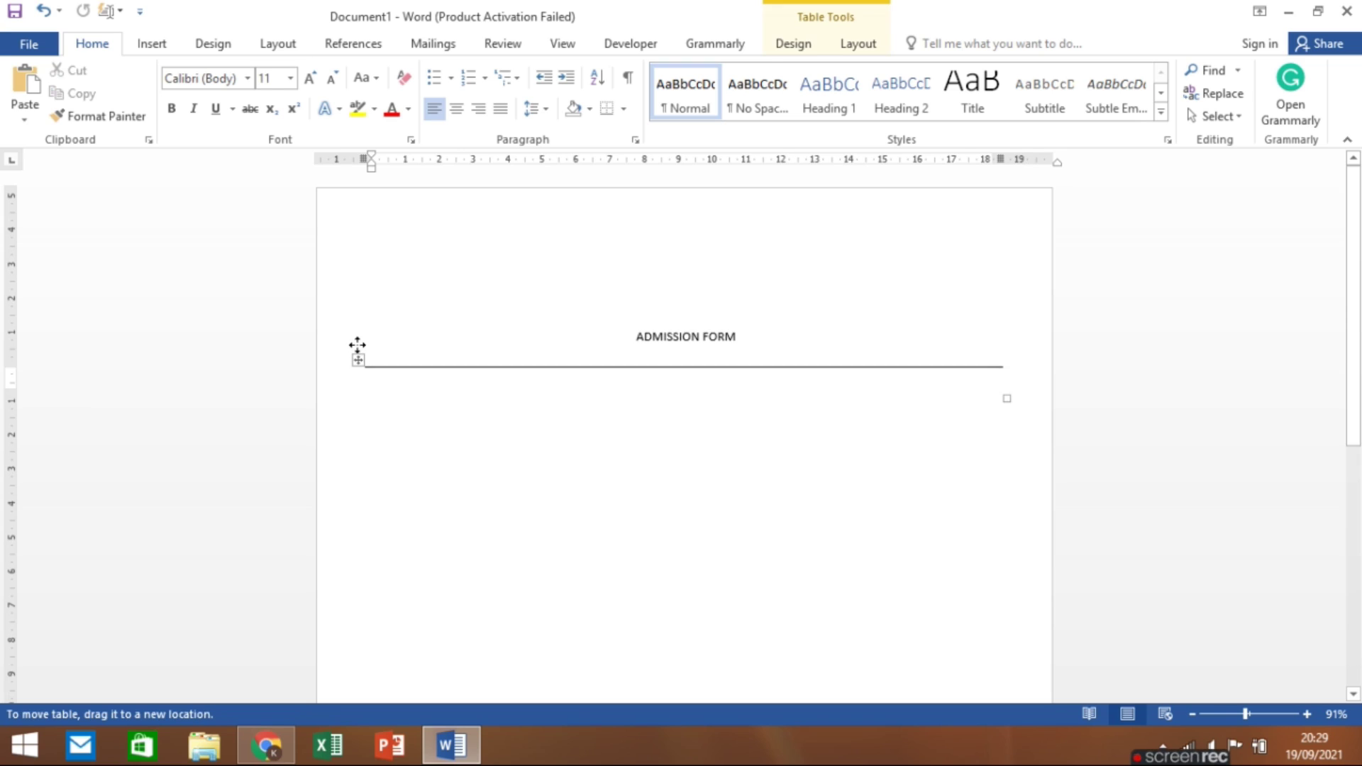
drag(353, 342, 355, 353)
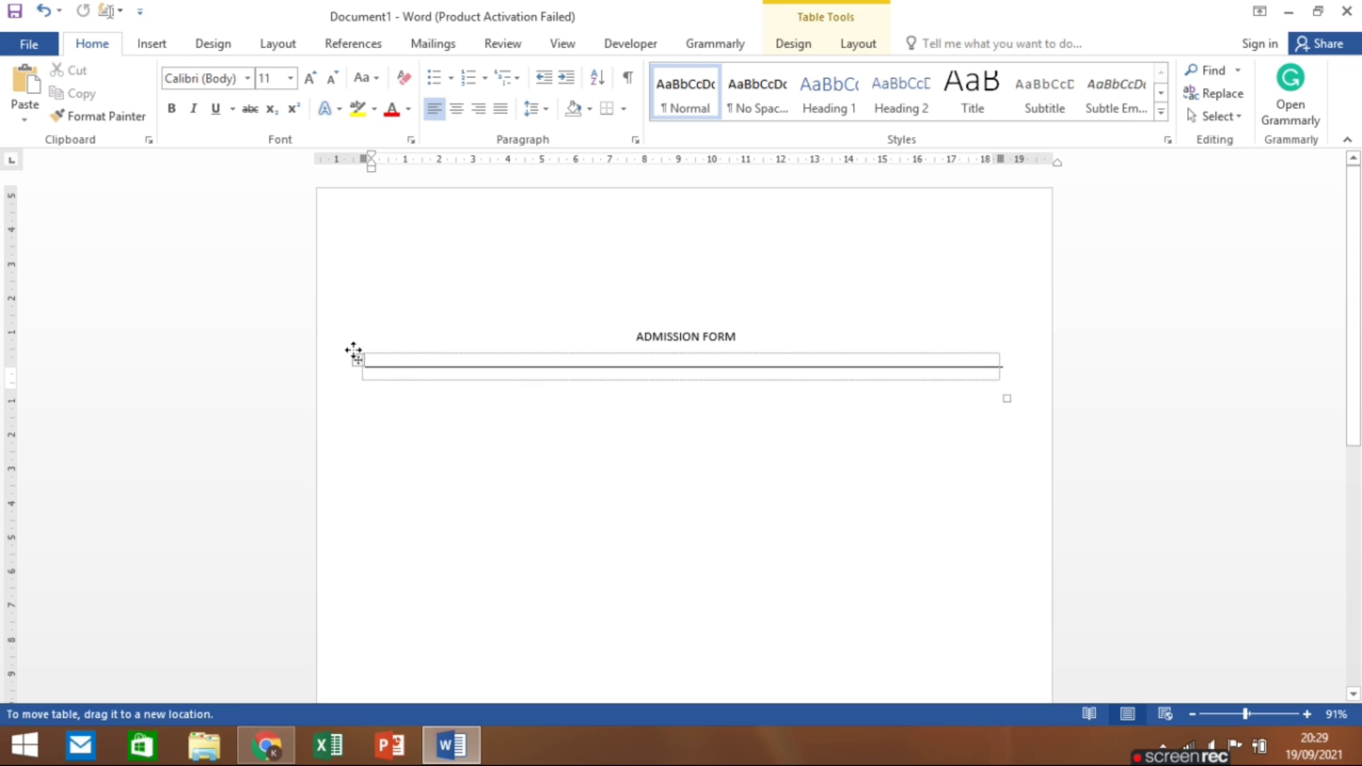
click(468, 405)
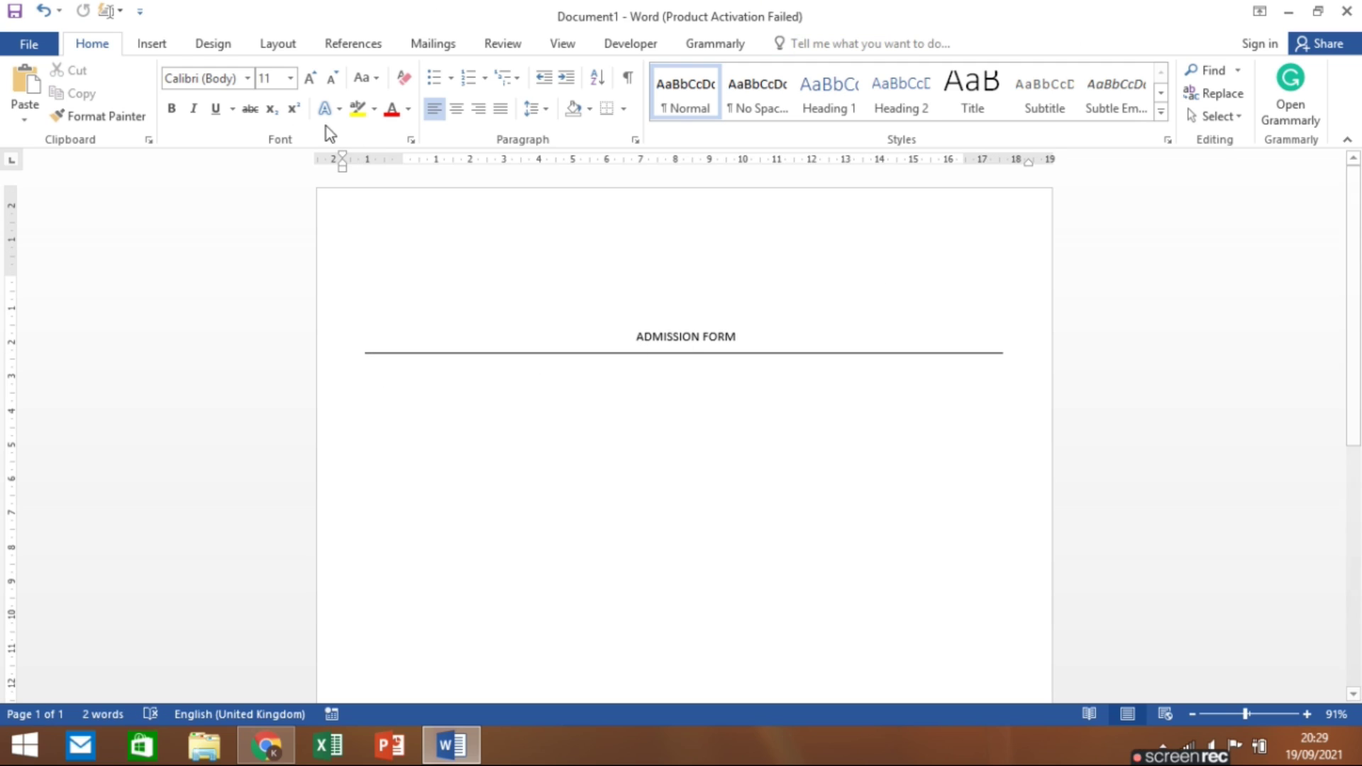
Step: Draw and size a rectangle at the top right of the page as a photo frame
click(167, 50)
click(273, 120)
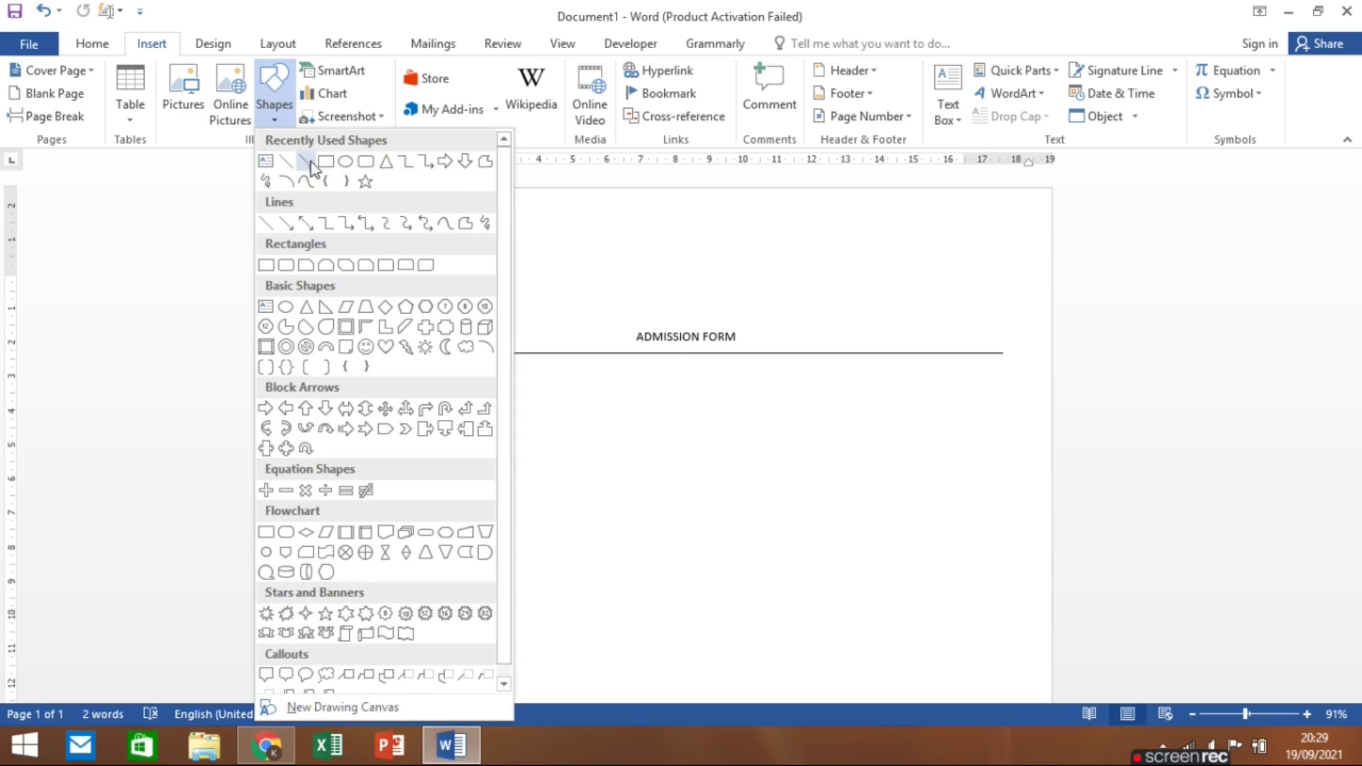
click(343, 163)
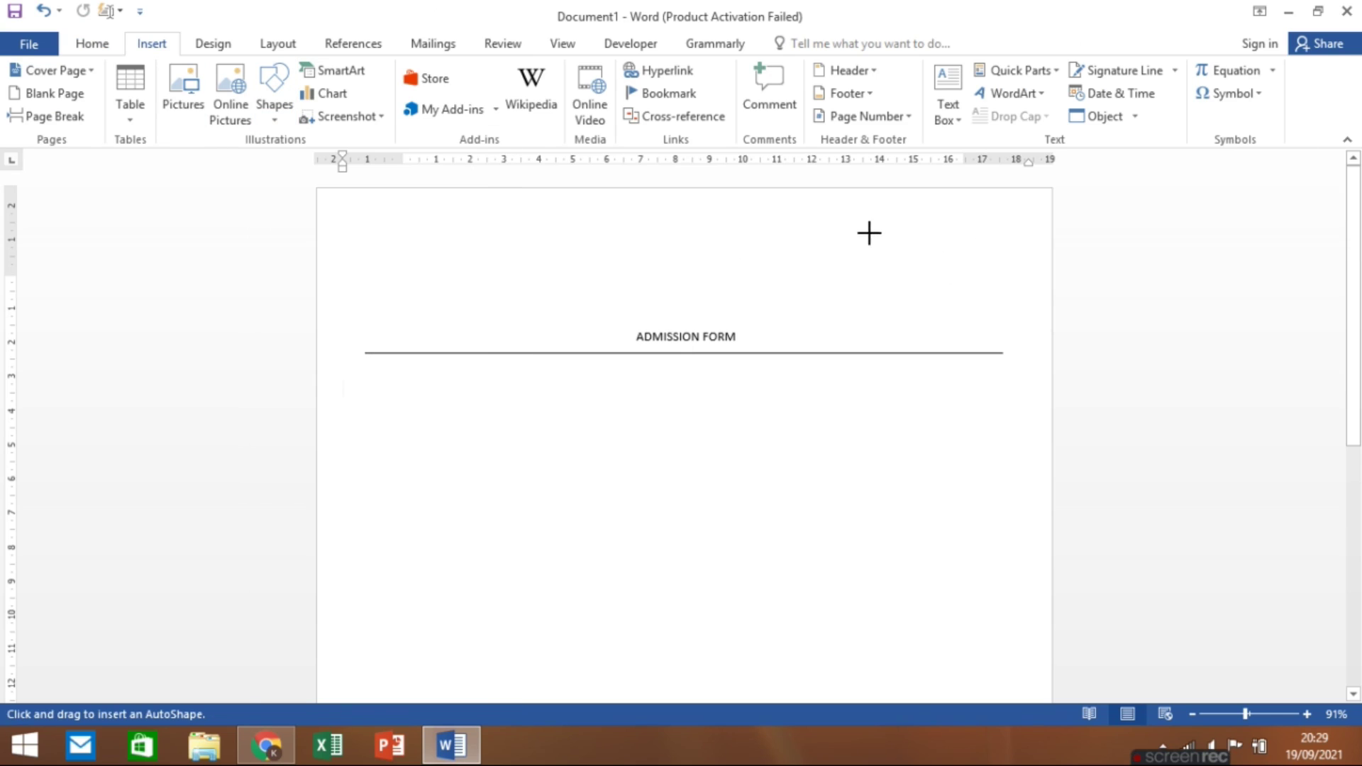
drag(859, 229, 970, 342)
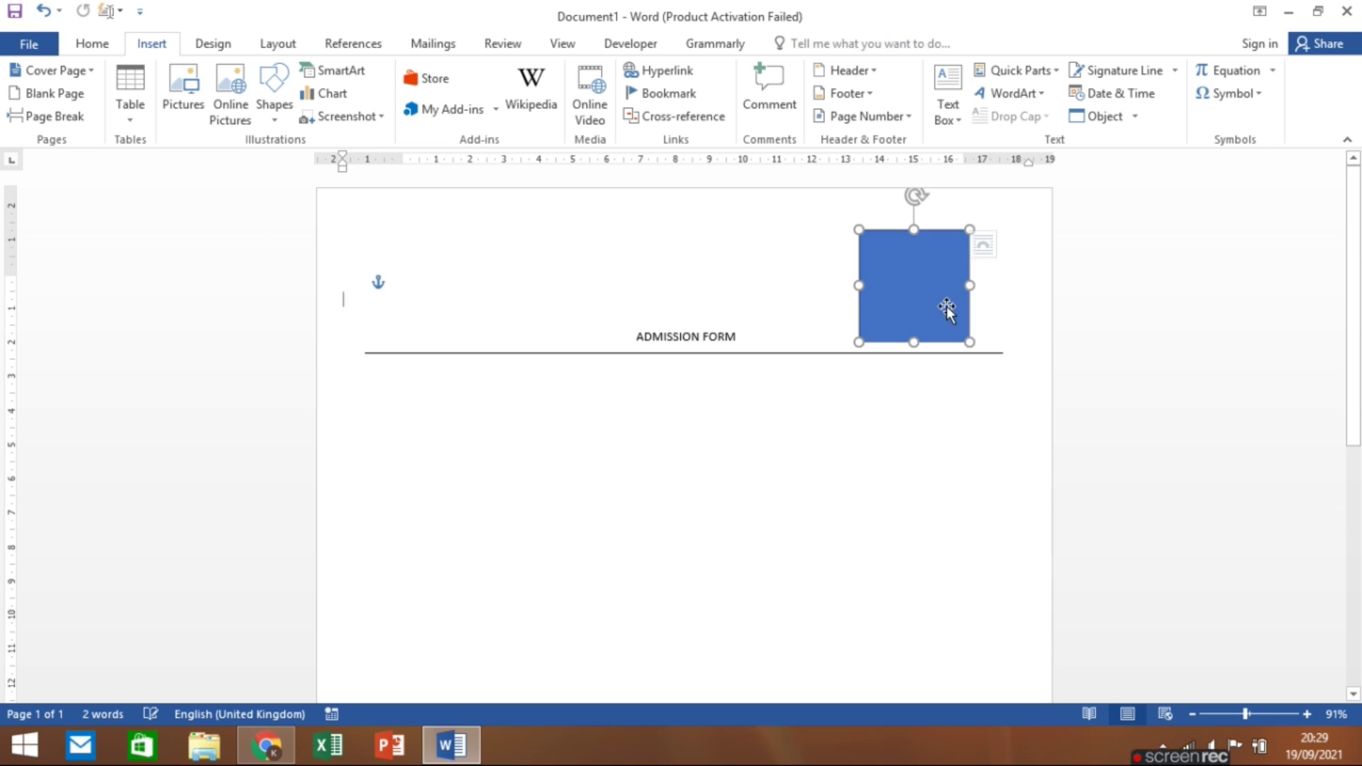
drag(914, 230, 914, 208)
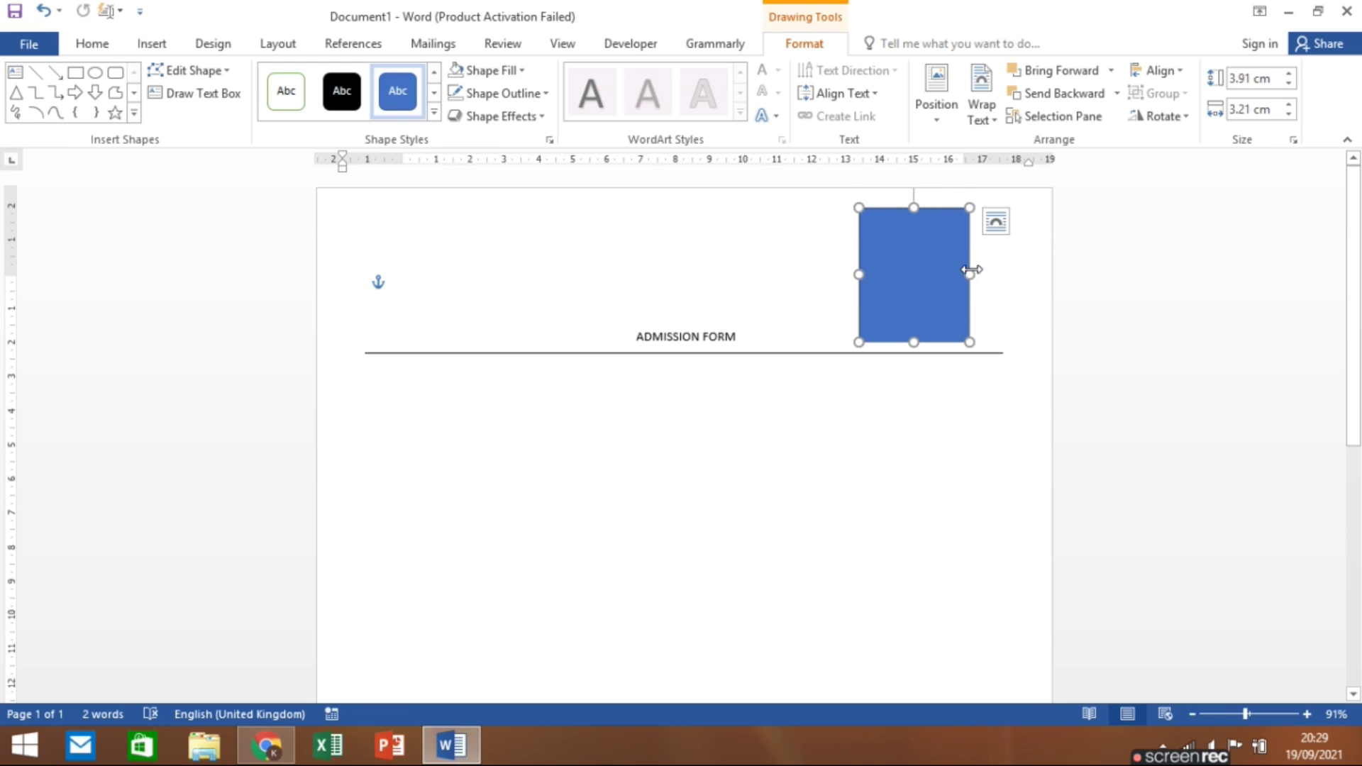
drag(970, 269, 940, 256)
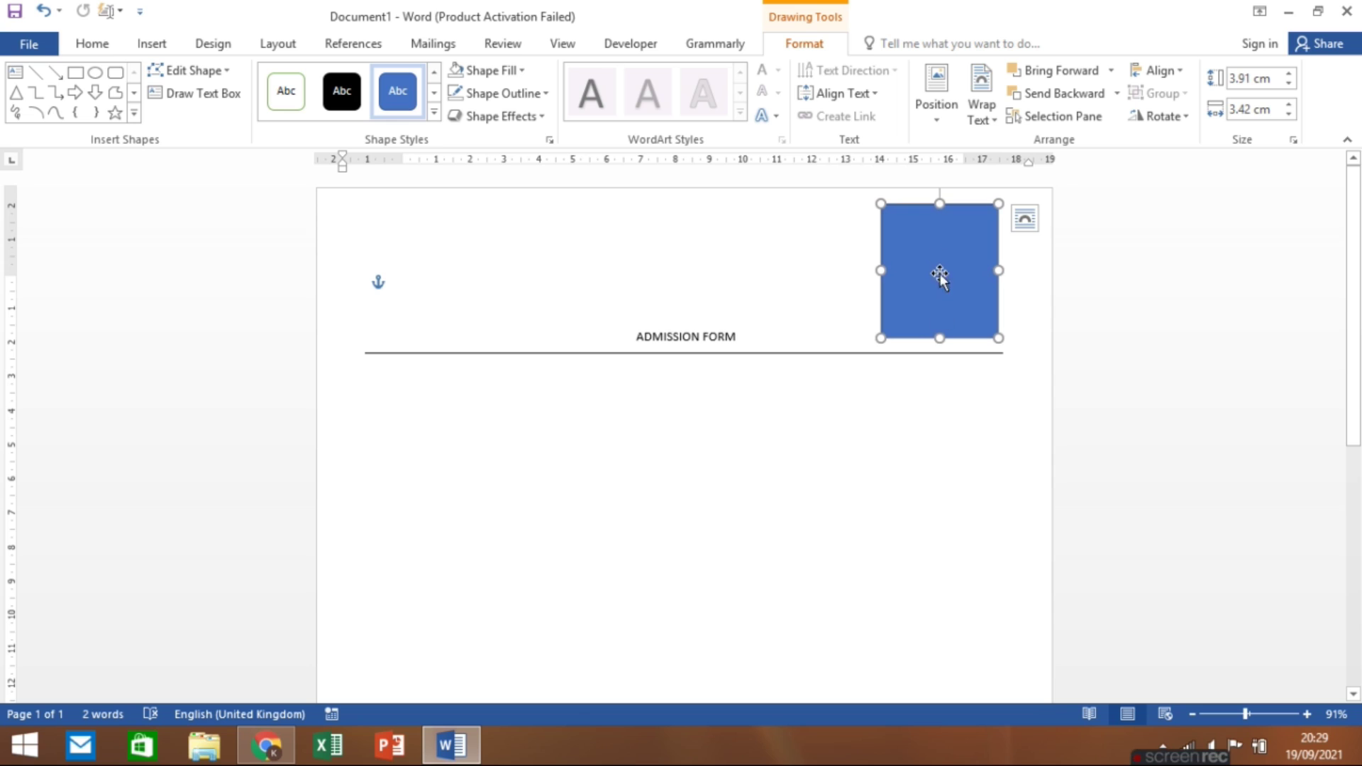
Step: Give the photo frame rectangle no fill and a black outline
click(524, 71)
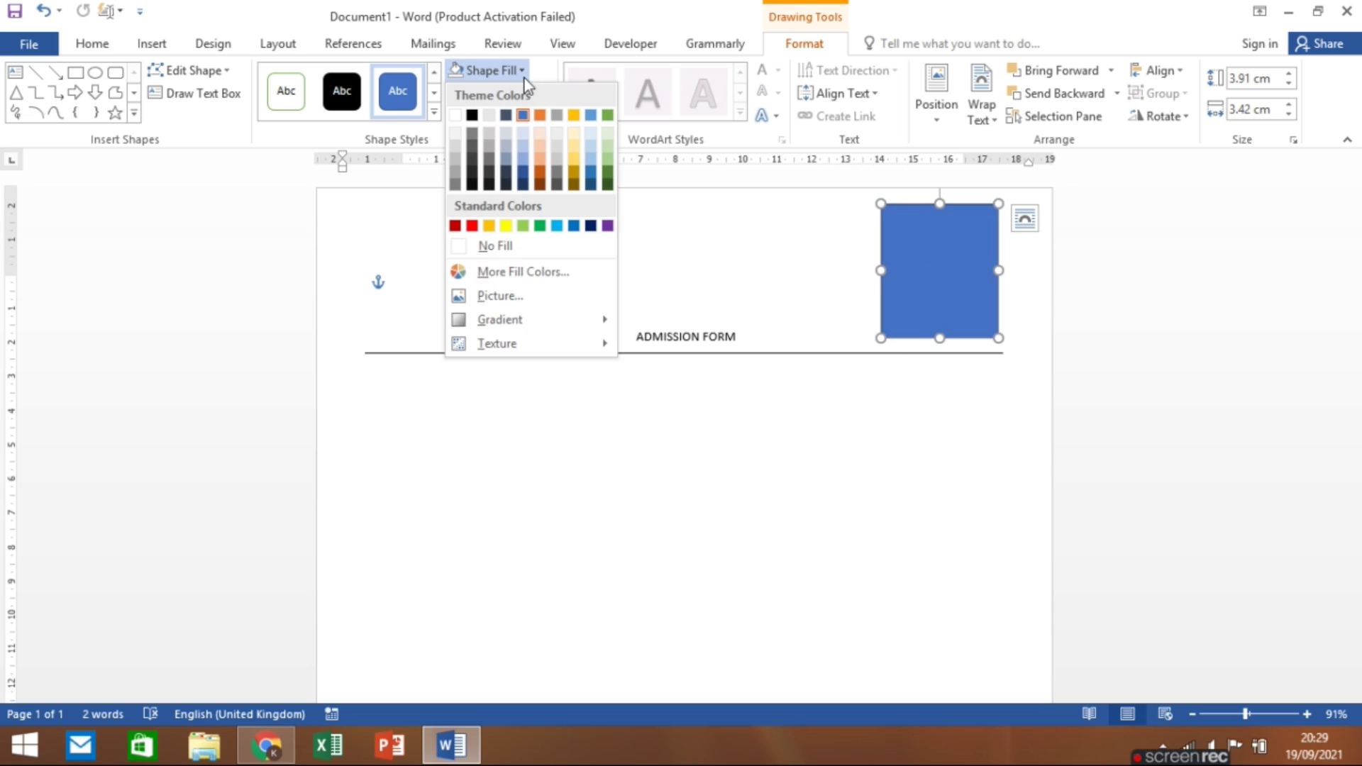
click(467, 248)
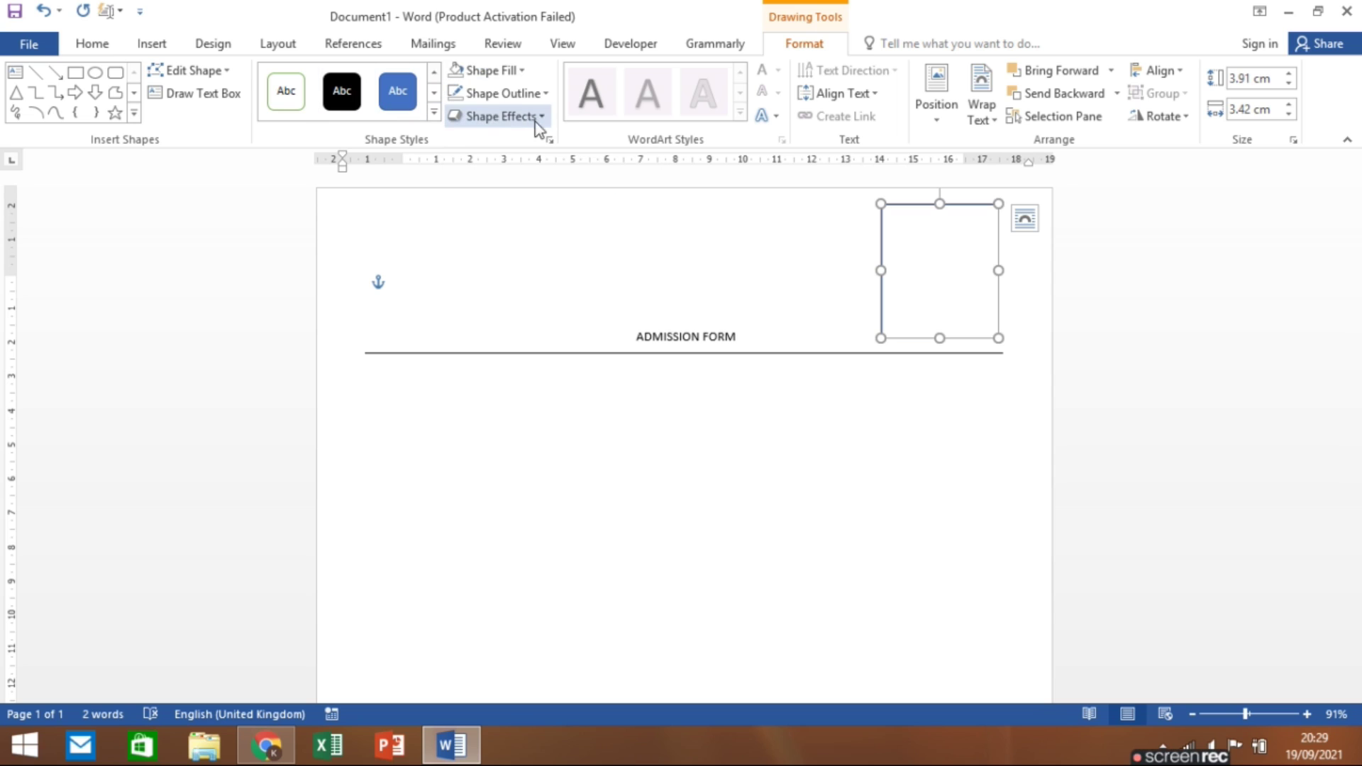
click(849, 383)
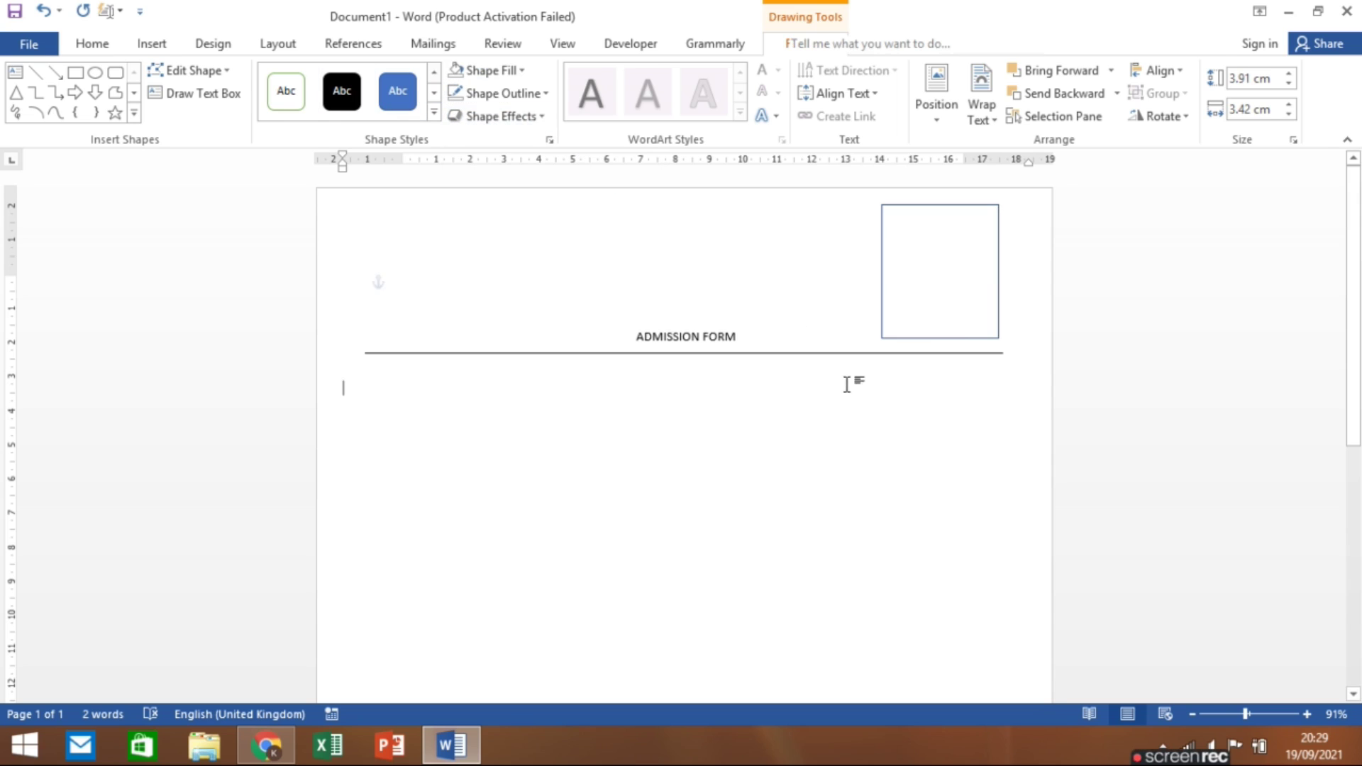
double_click(924, 207)
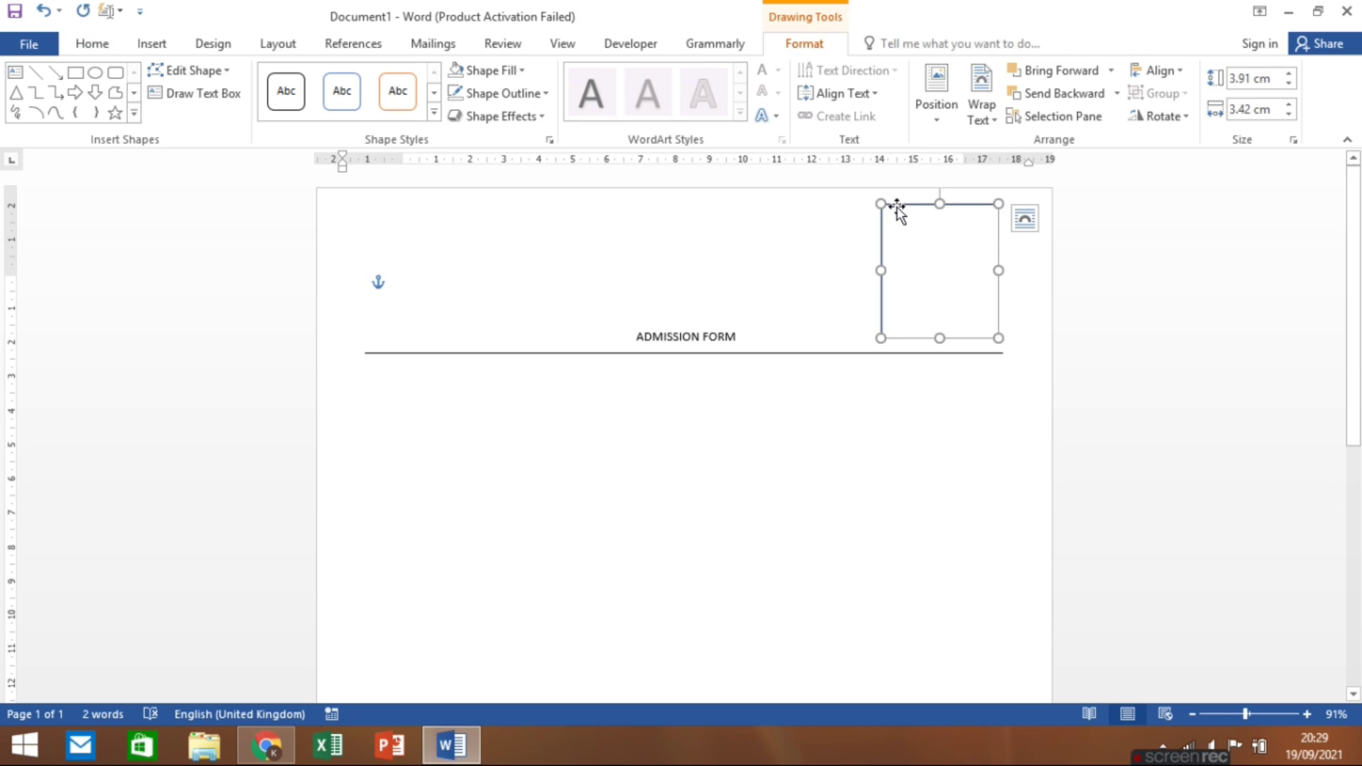
click(539, 93)
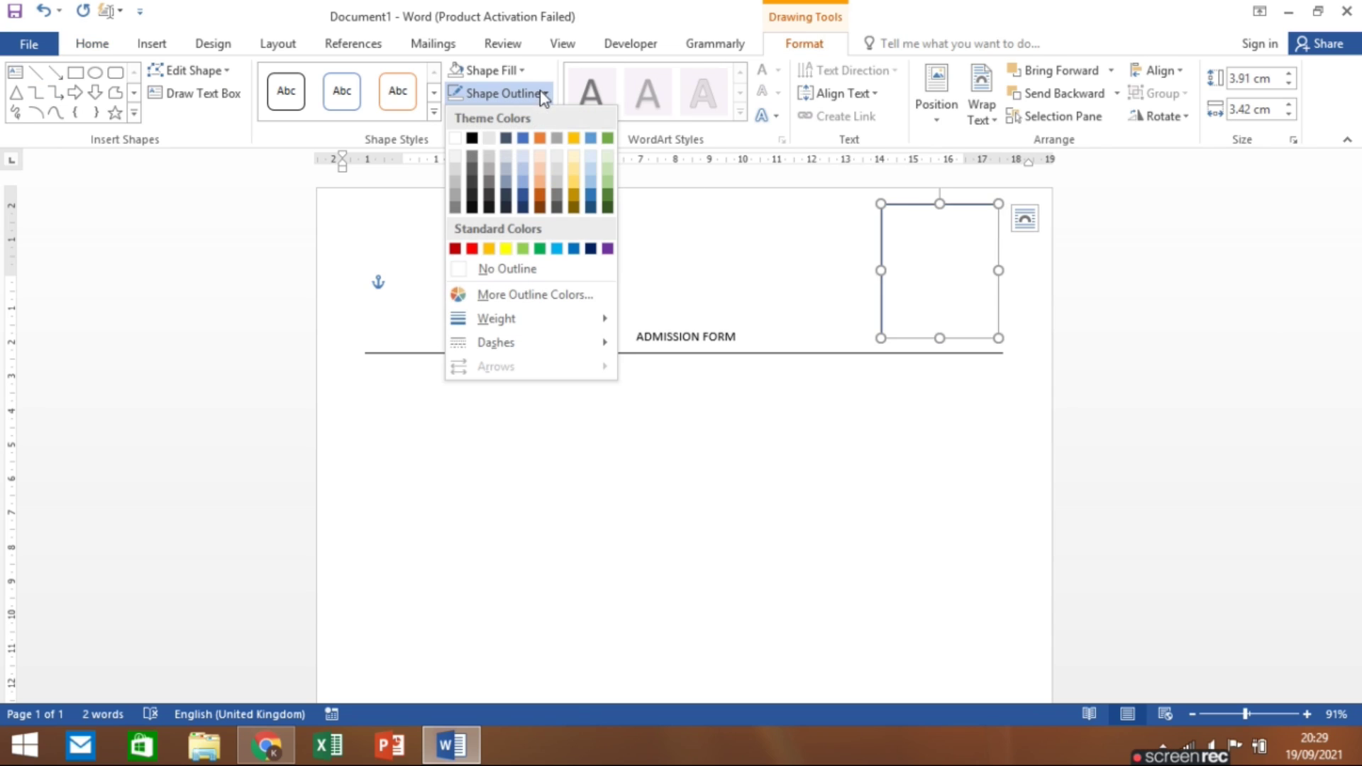
click(472, 139)
click(873, 434)
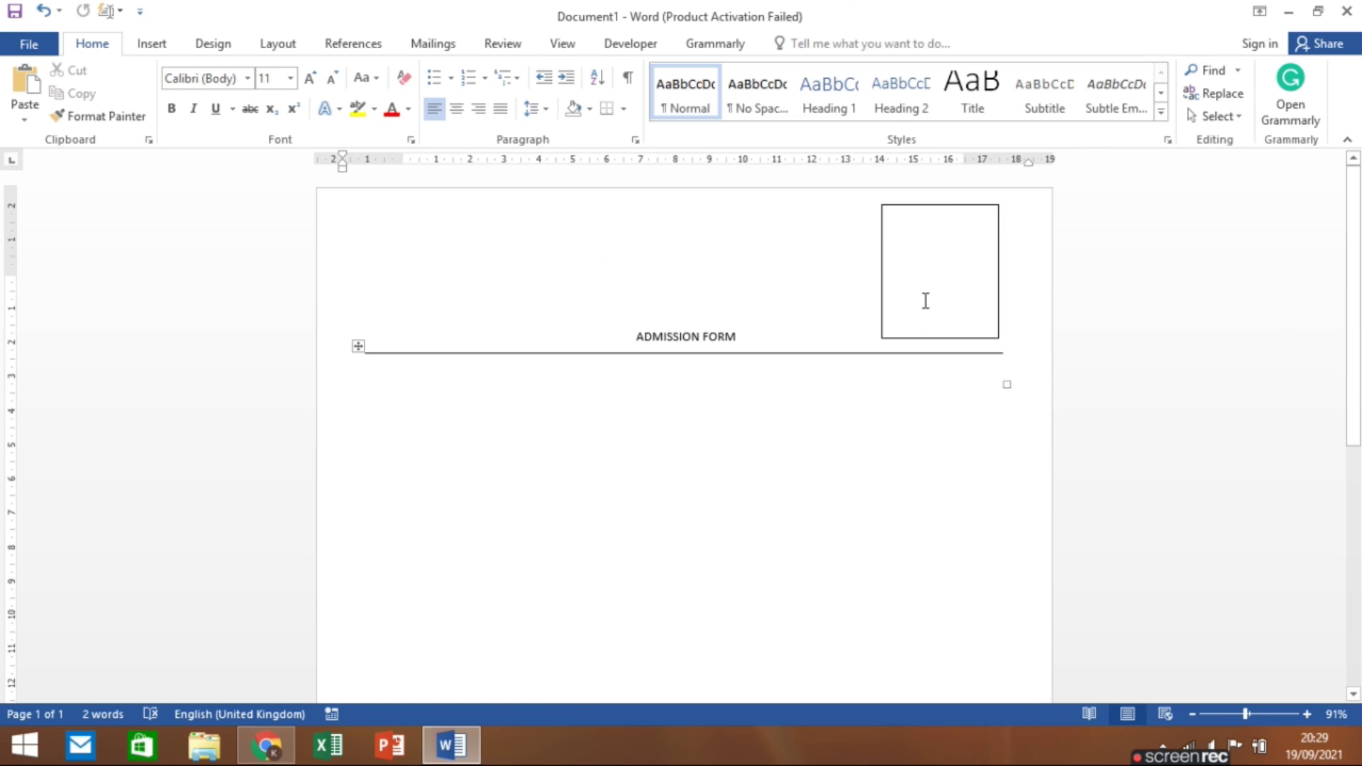
click(155, 45)
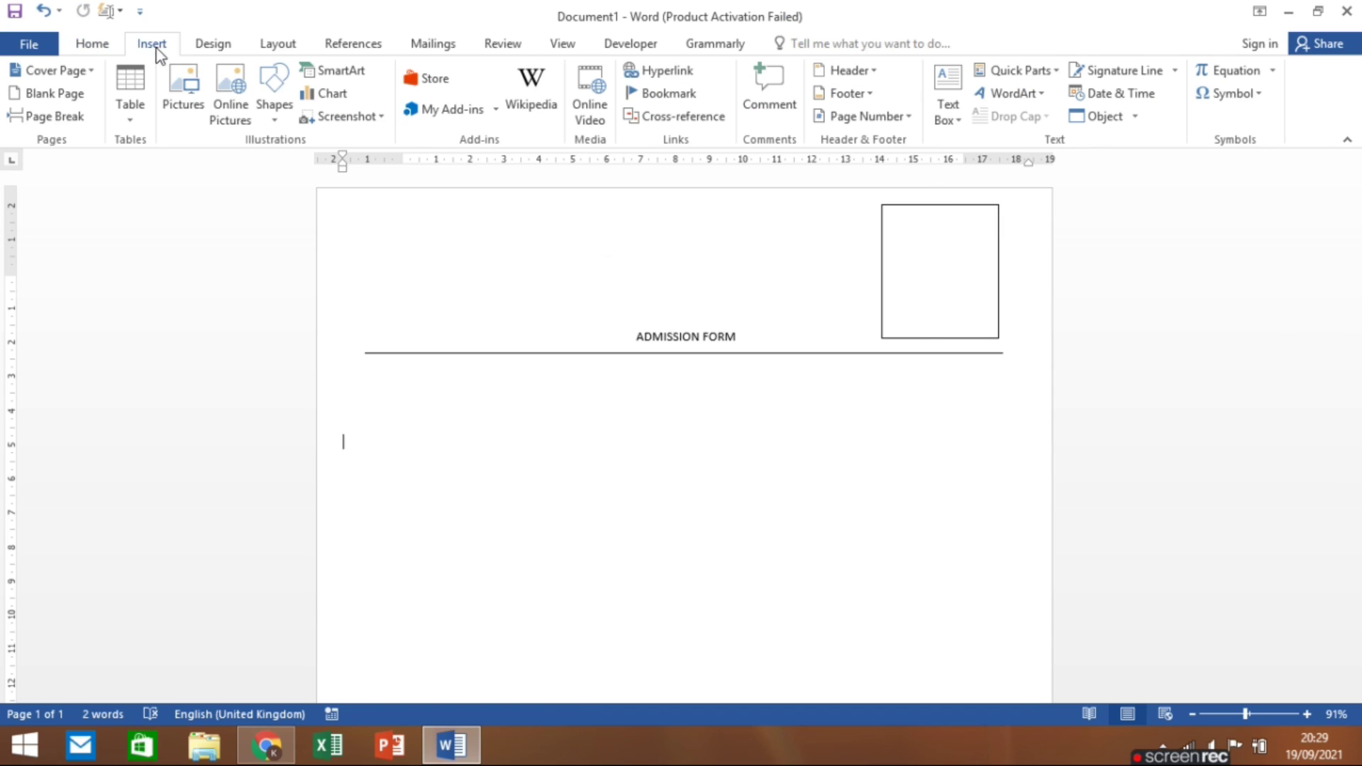
Step: Draw a text box in the photo frame reading PHOTO SIZE 1''X5'' and resize it to fit
click(272, 106)
click(267, 163)
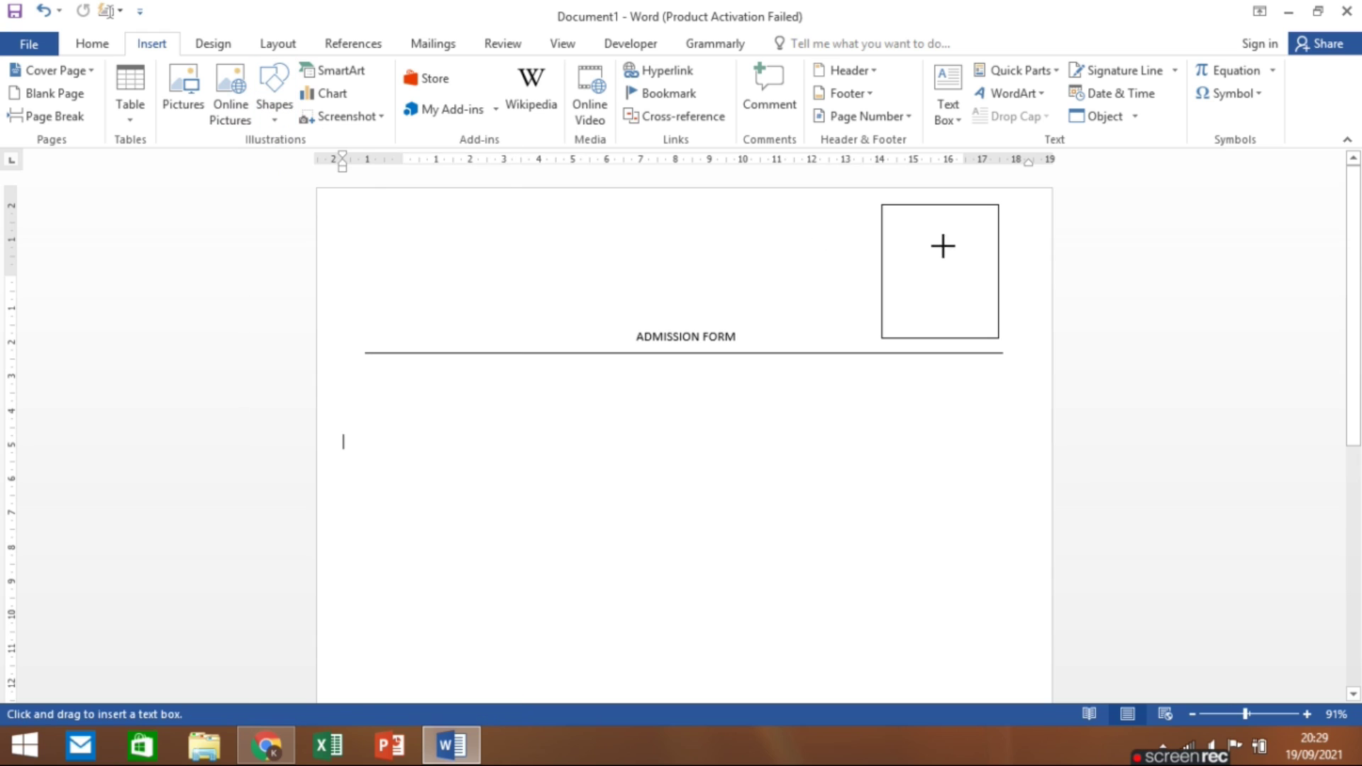
drag(894, 252, 995, 282)
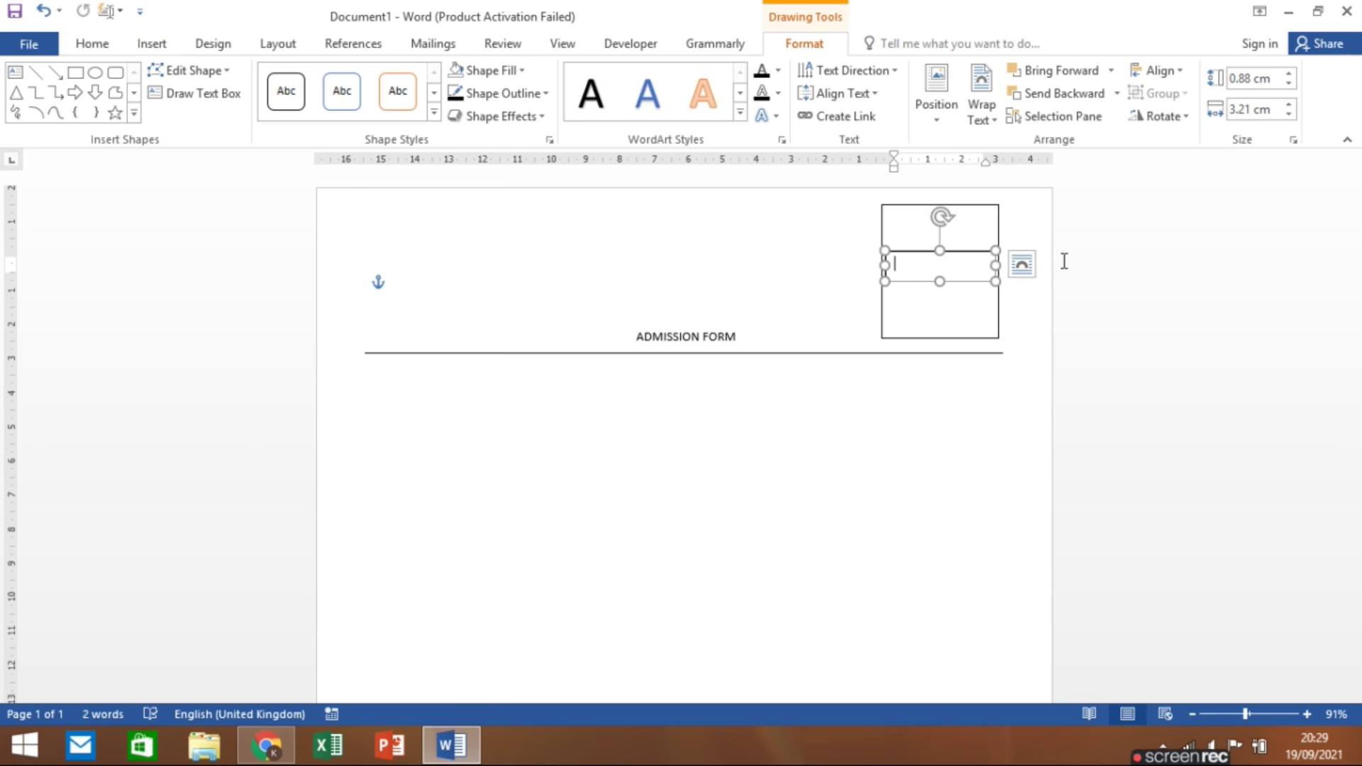
text(P)
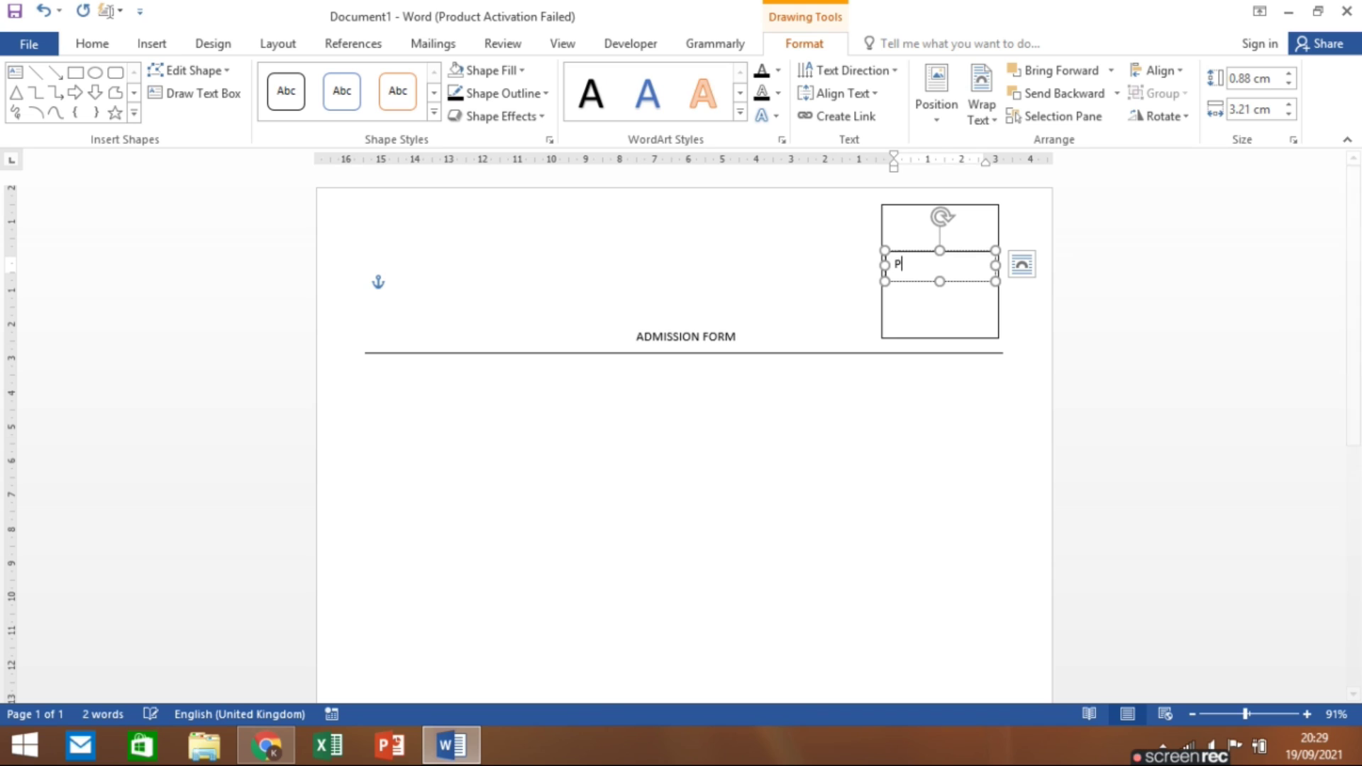
text(HOTO SIZE 1” X)
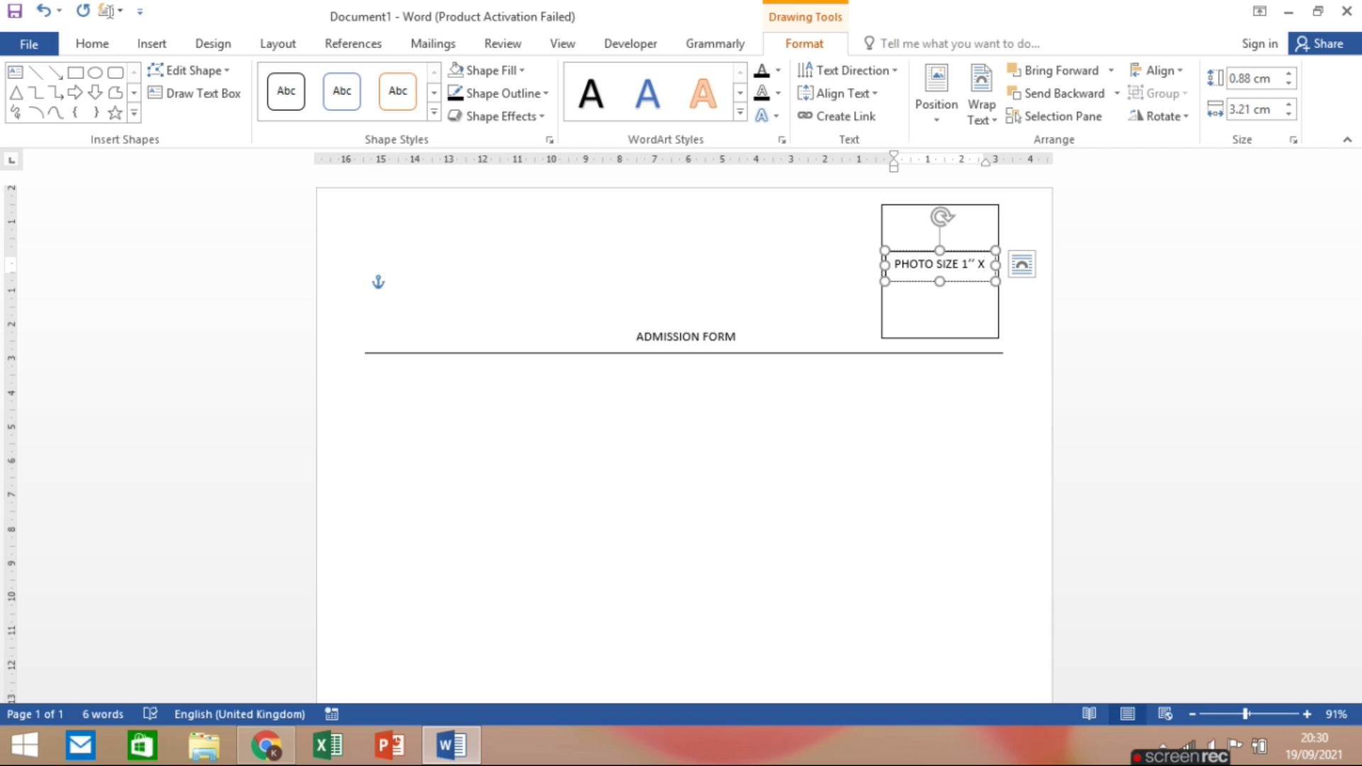
text(1)
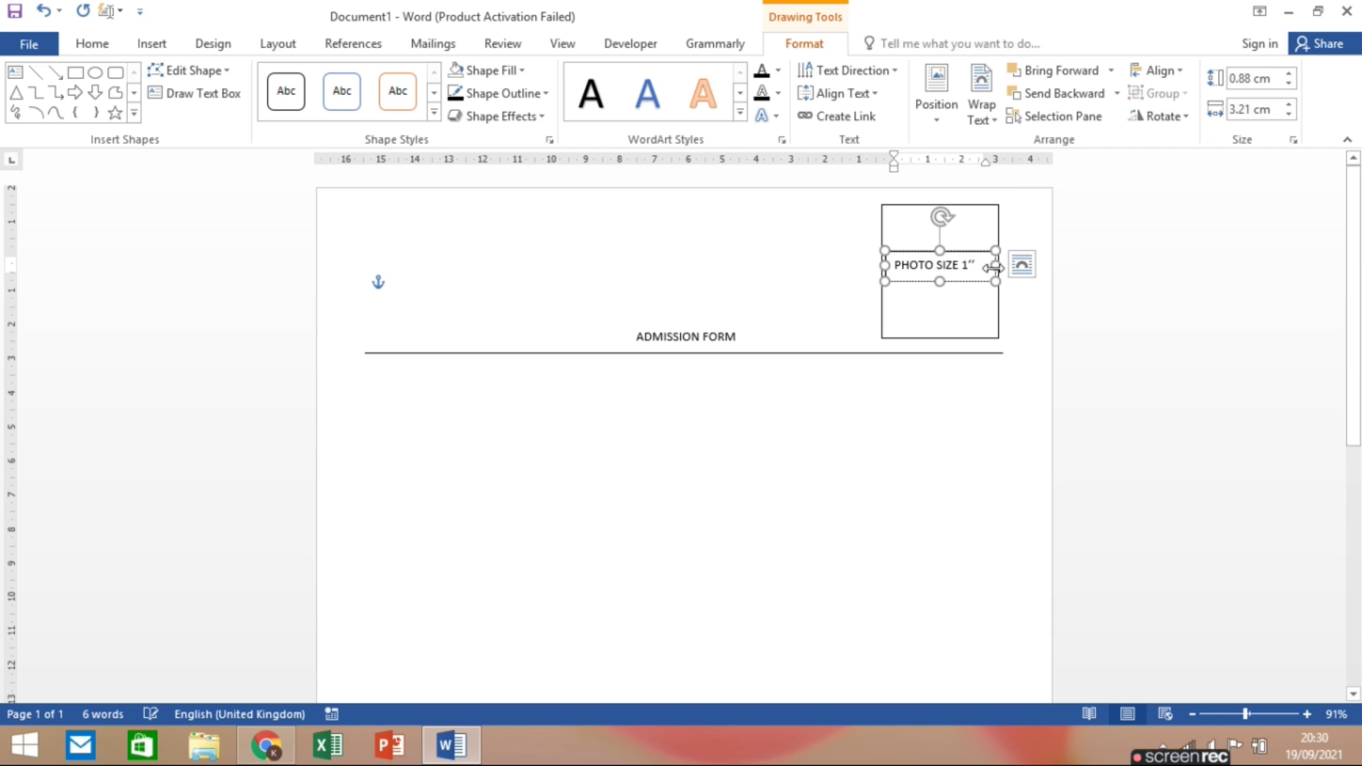
drag(995, 266, 1023, 266)
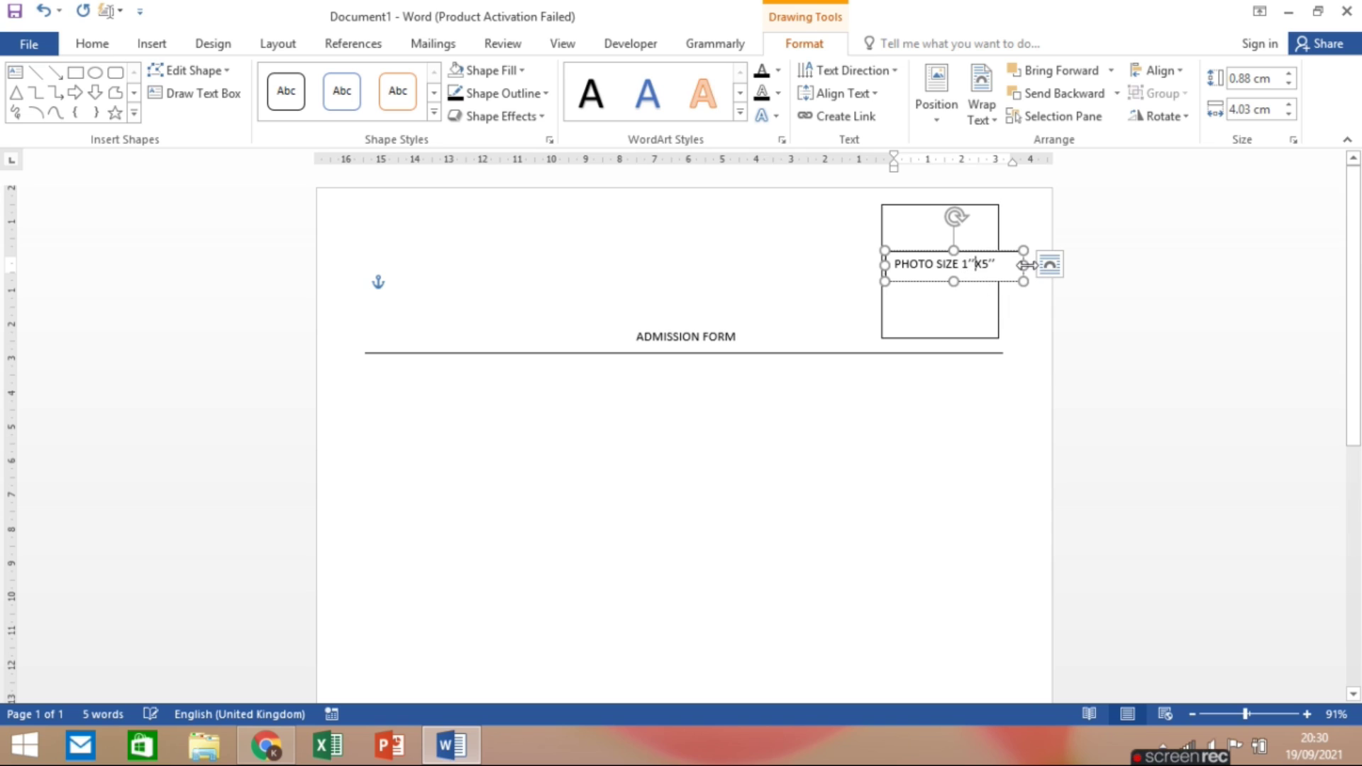
drag(1024, 265, 955, 258)
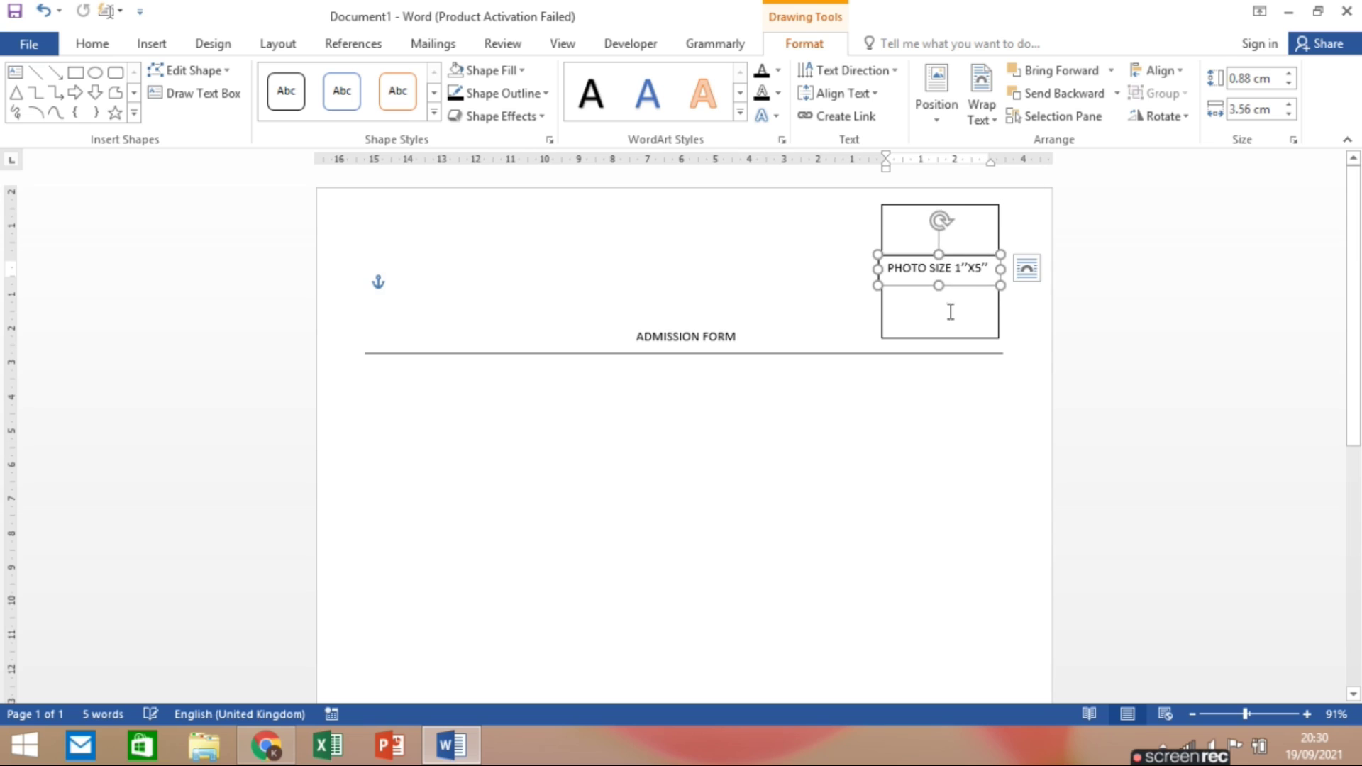
click(947, 444)
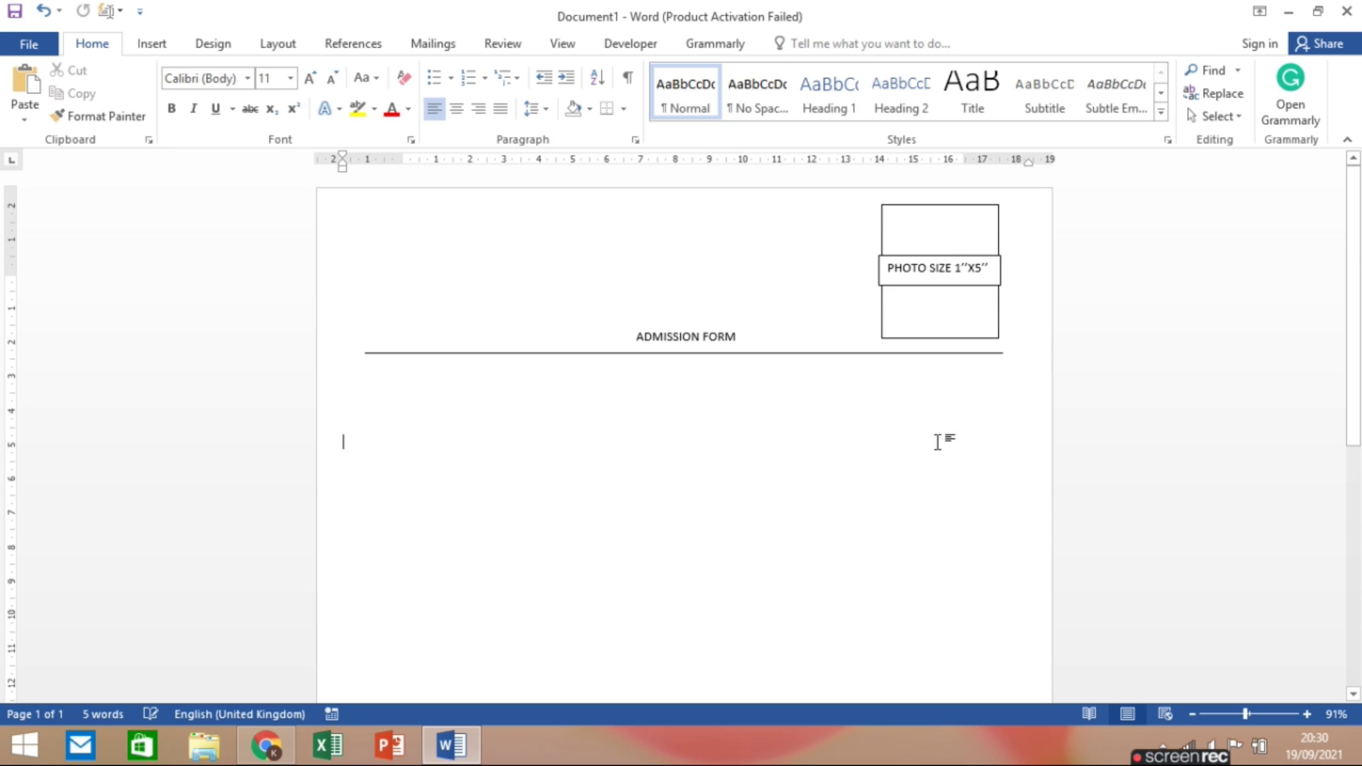
Step: Give the PHOTO SIZE text box no fill and no outline, widening it to show the label
click(916, 259)
click(803, 43)
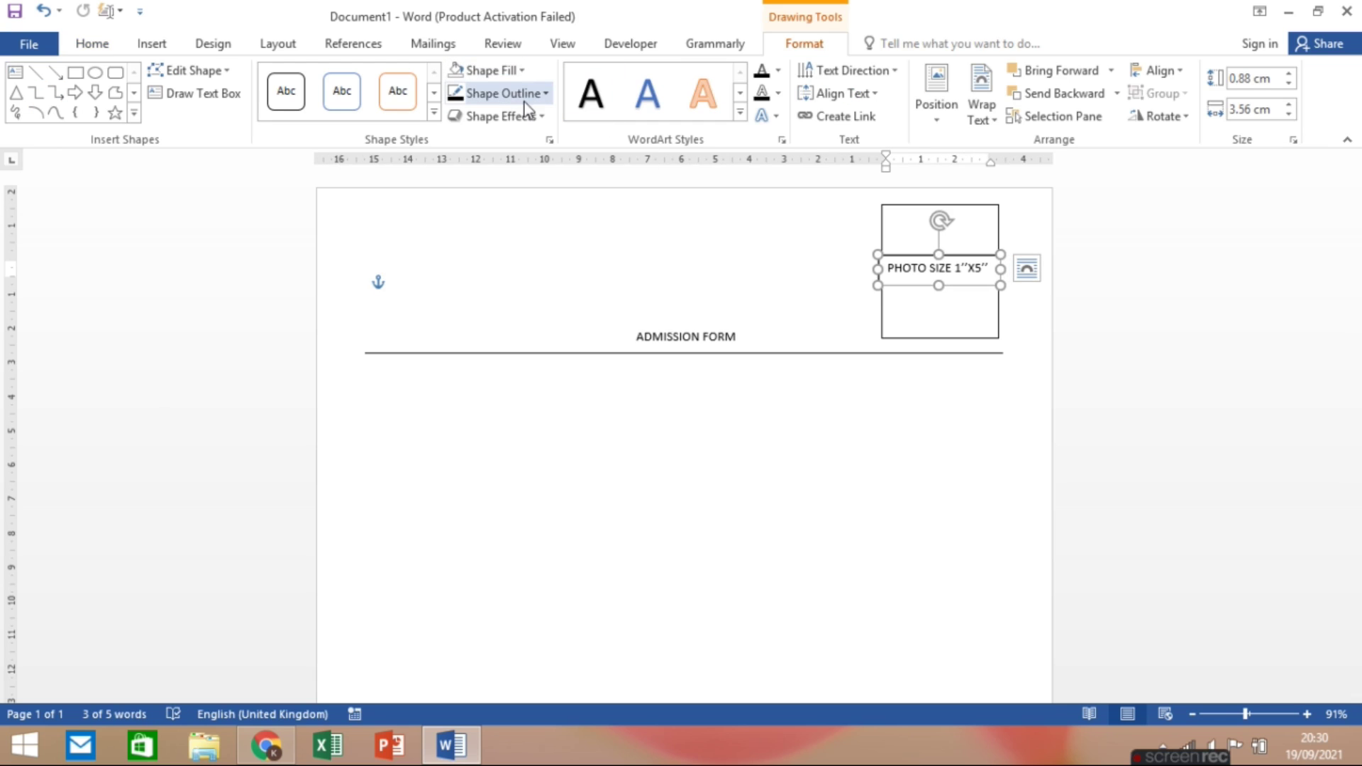
click(491, 71)
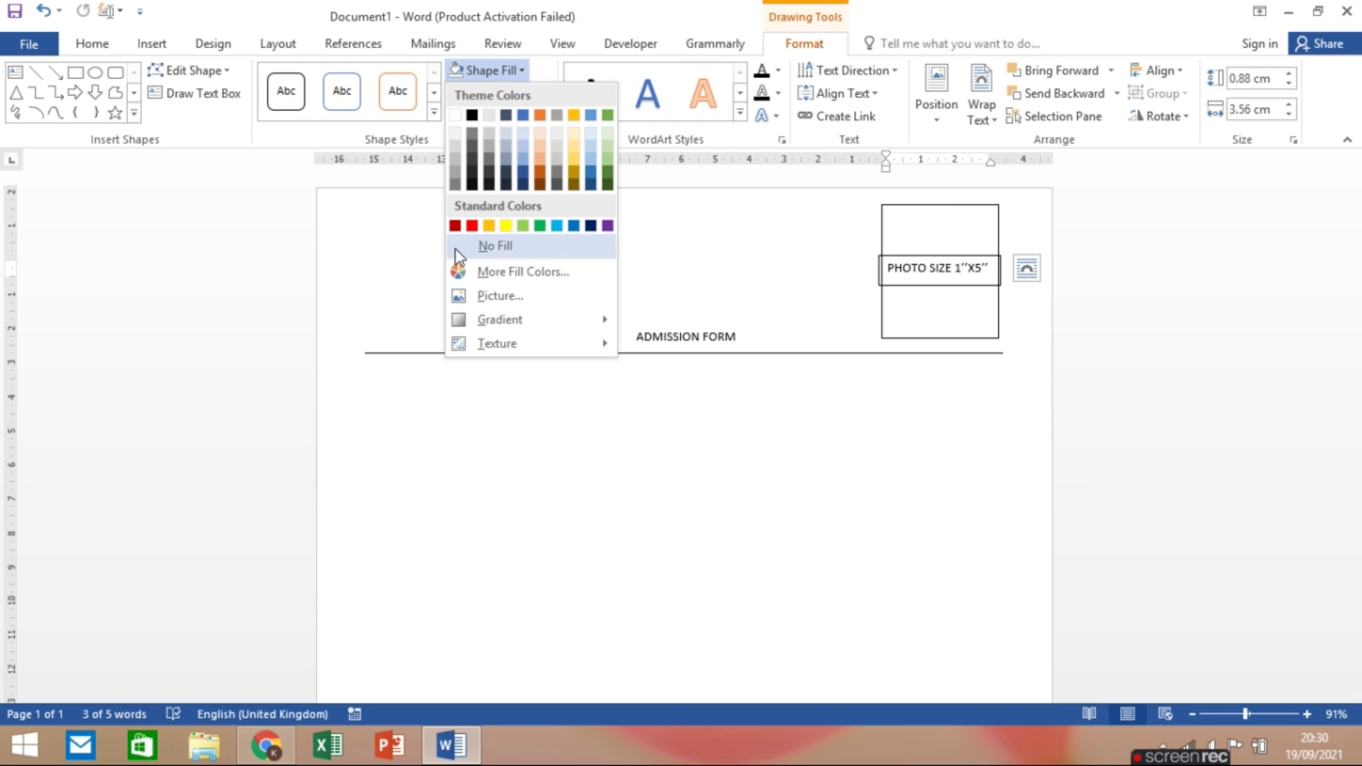
click(490, 70)
click(520, 93)
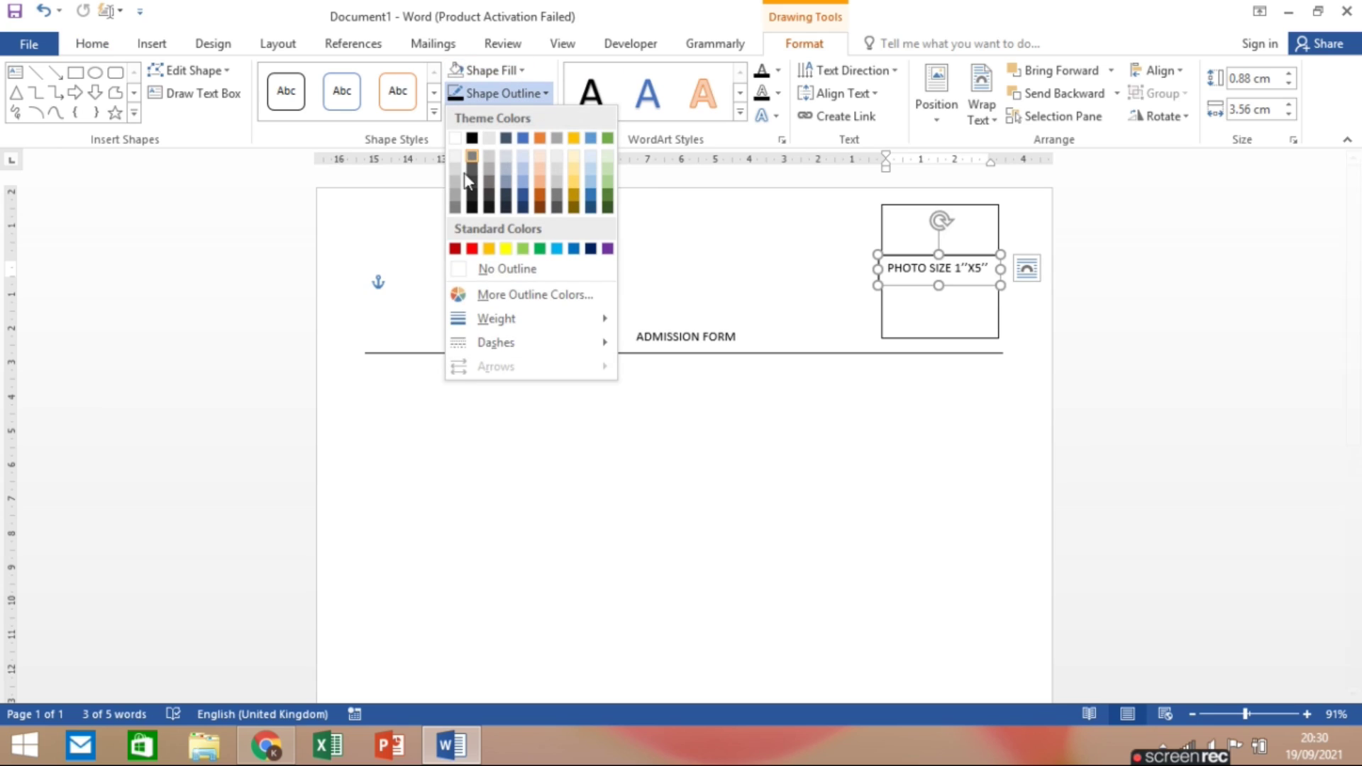
click(459, 270)
drag(1000, 269, 996, 269)
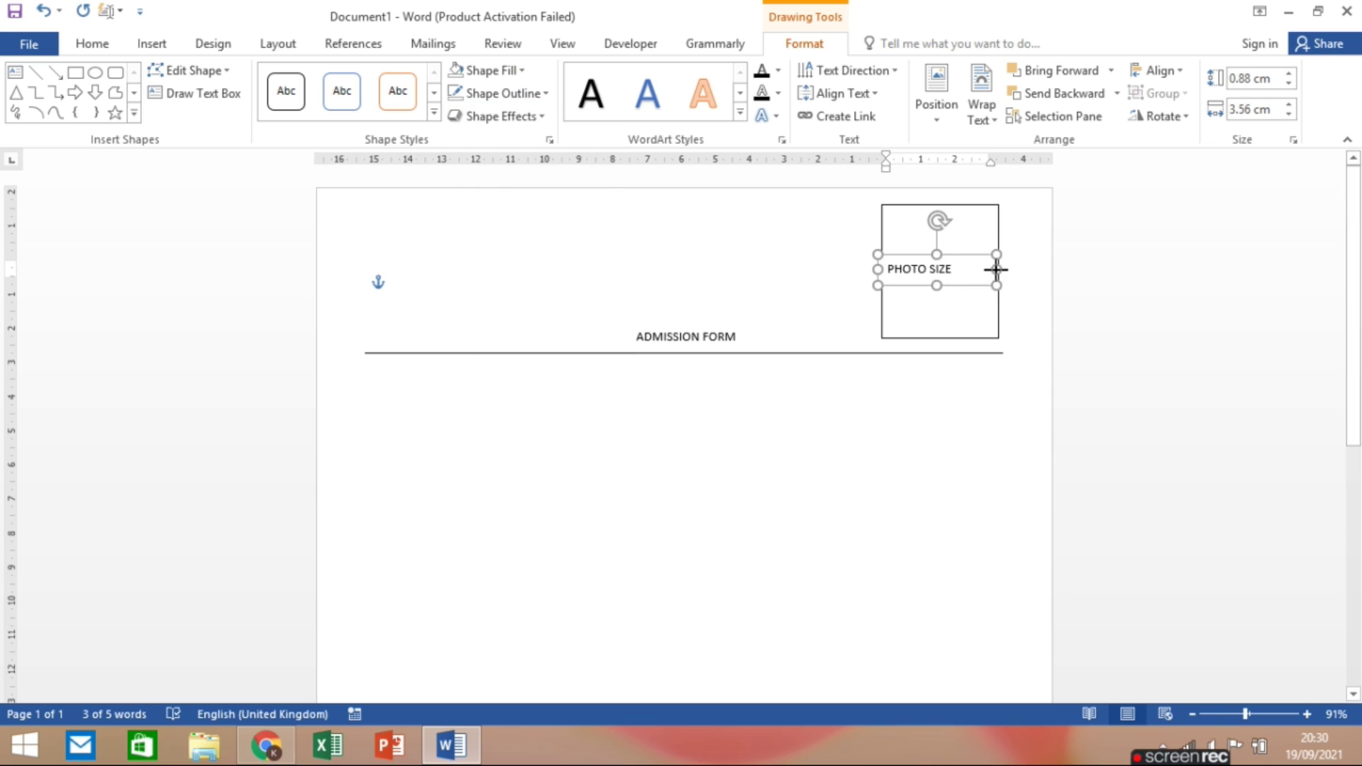
click(936, 322)
click(953, 275)
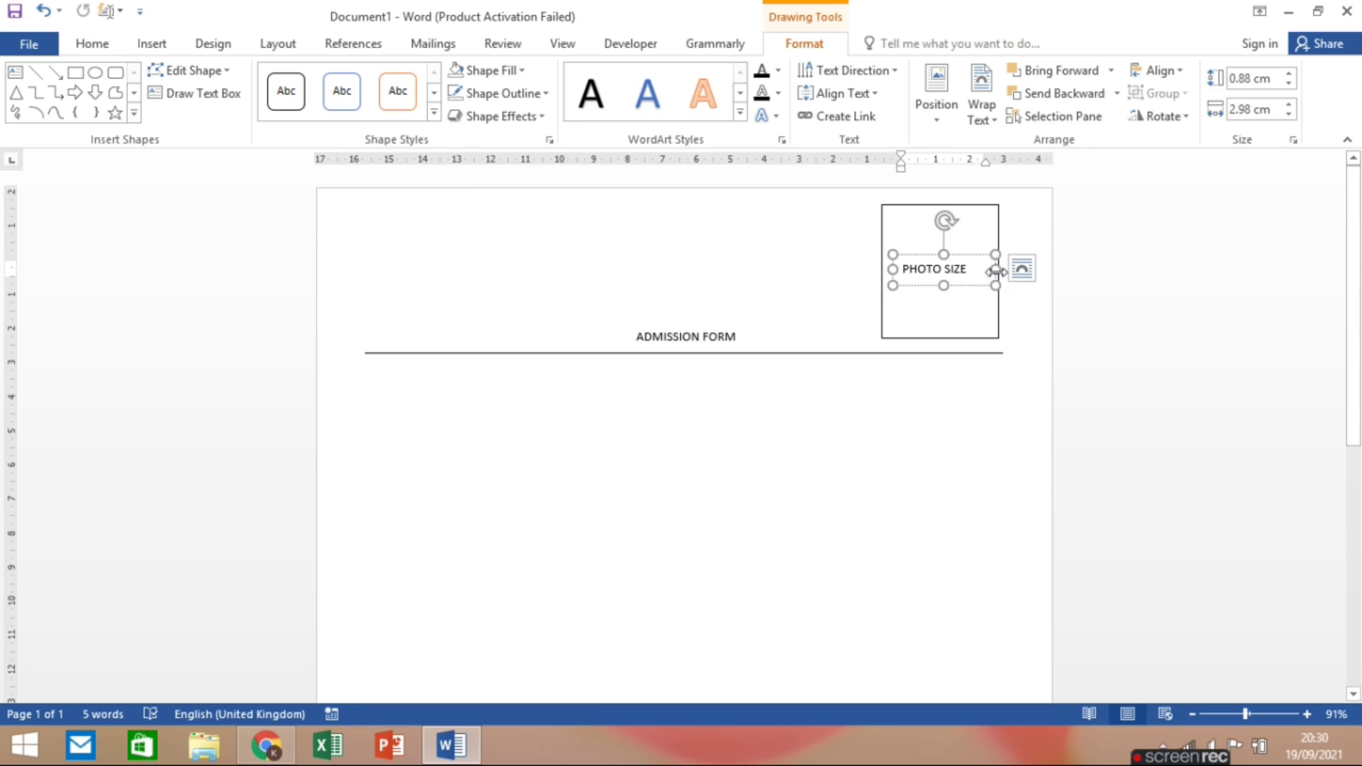
drag(996, 270, 1020, 269)
text(1''X5'')
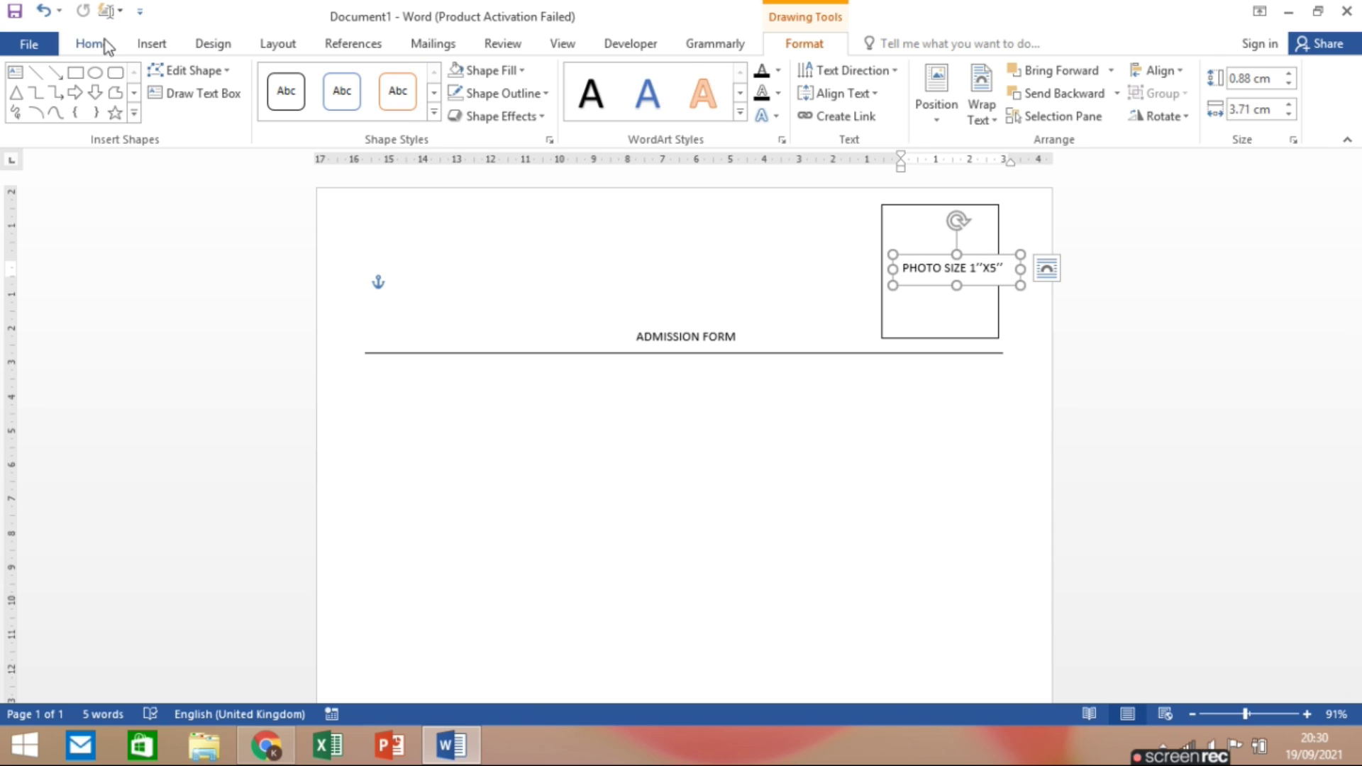
Step: Reduce the PHOTO SIZE label's font size to 9
click(96, 42)
click(334, 79)
click(333, 79)
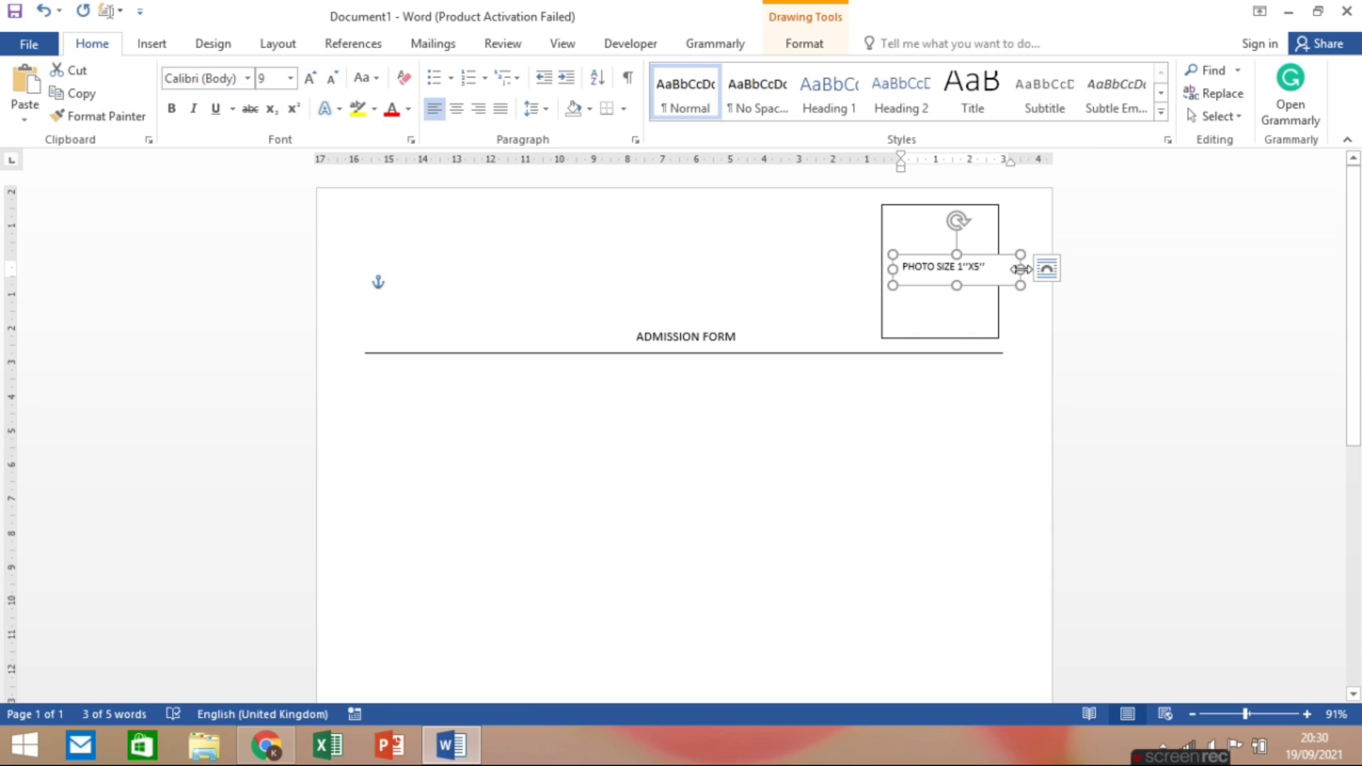
click(961, 310)
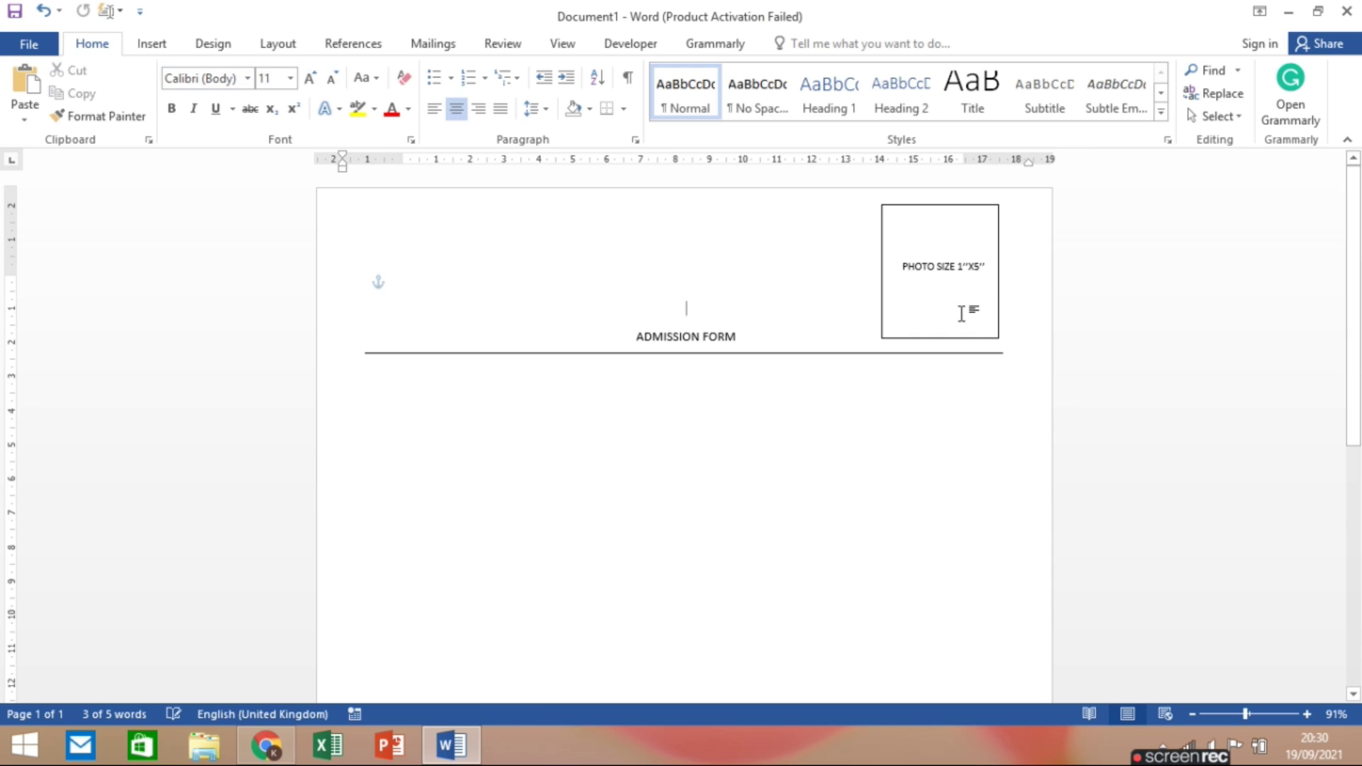
Step: Nudge the PHOTO SIZE label slightly up and right within the frame
click(947, 277)
click(951, 261)
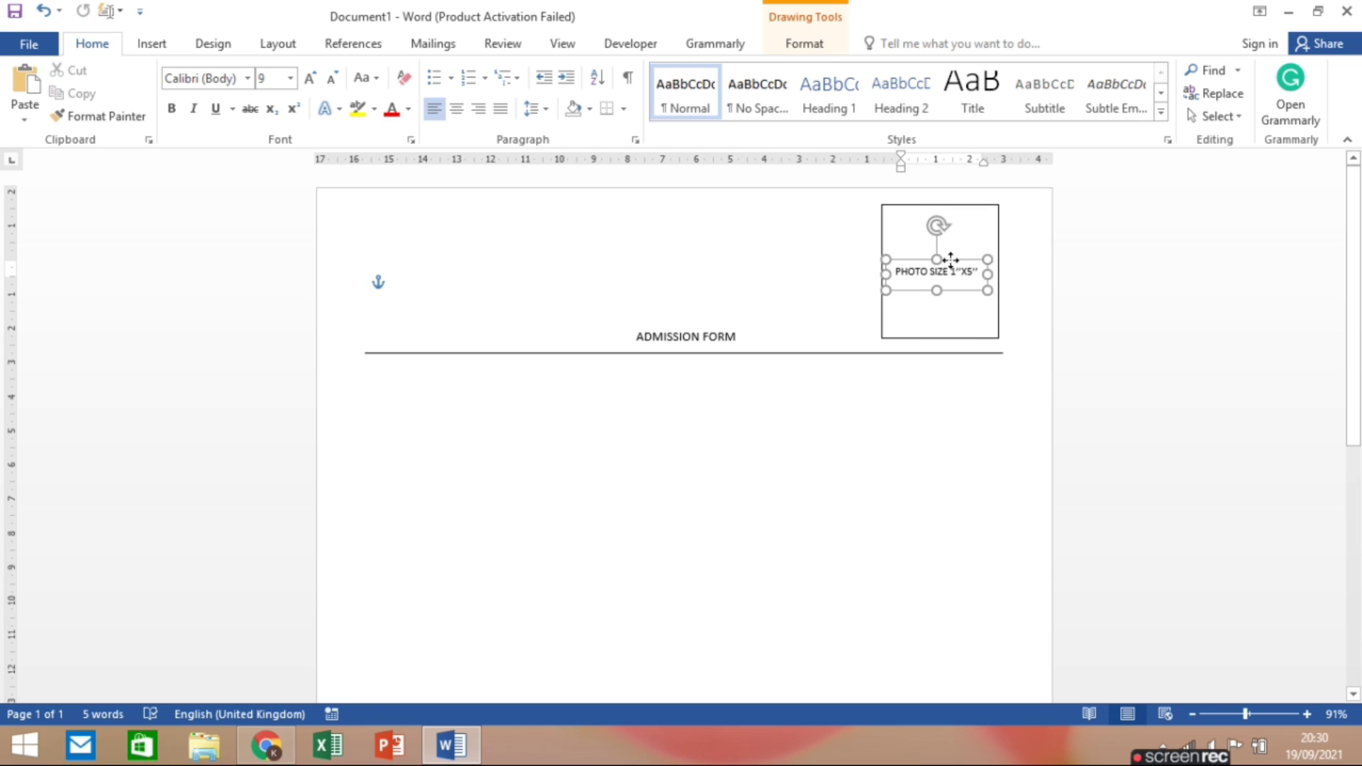
drag(951, 261, 955, 257)
click(834, 439)
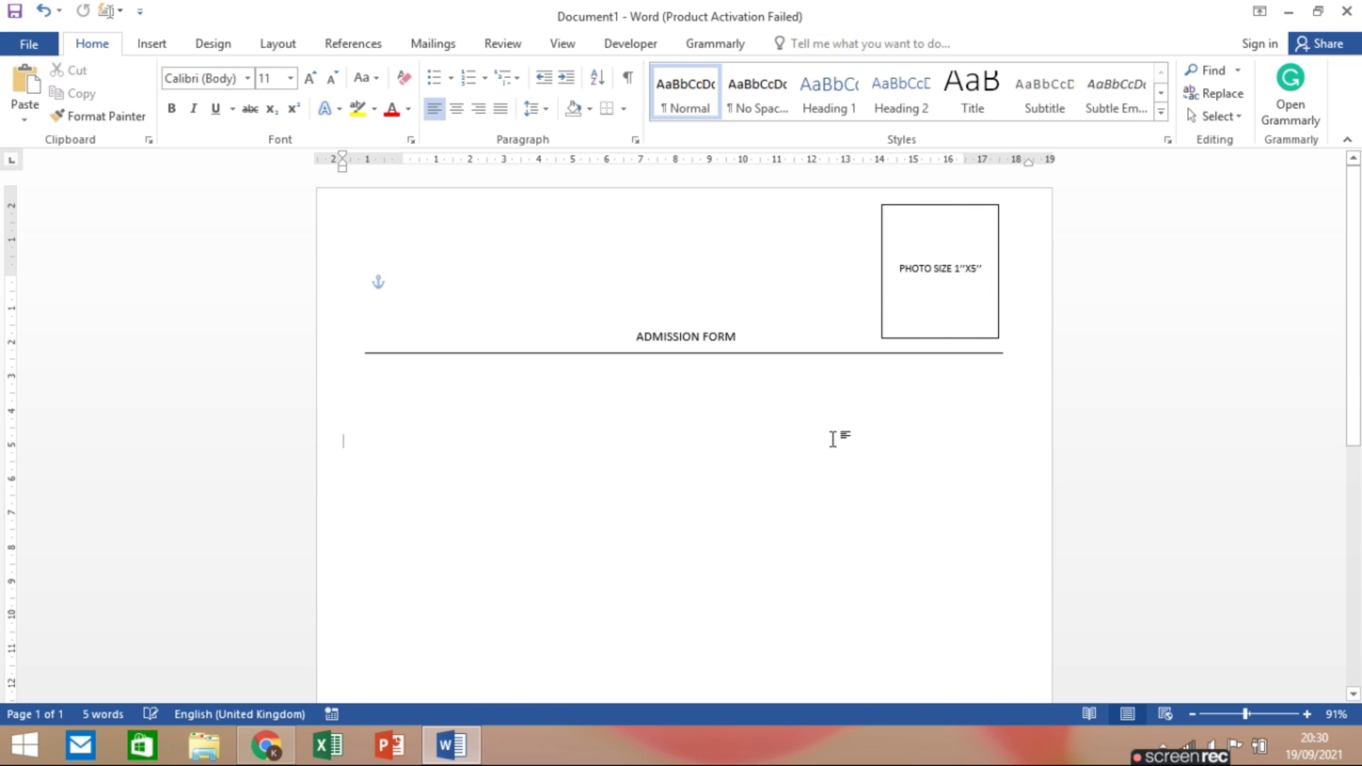
Step: Make ADMISSION FORM bold at size 16, then start a left-aligned SURNAME: line below
drag(745, 336, 635, 336)
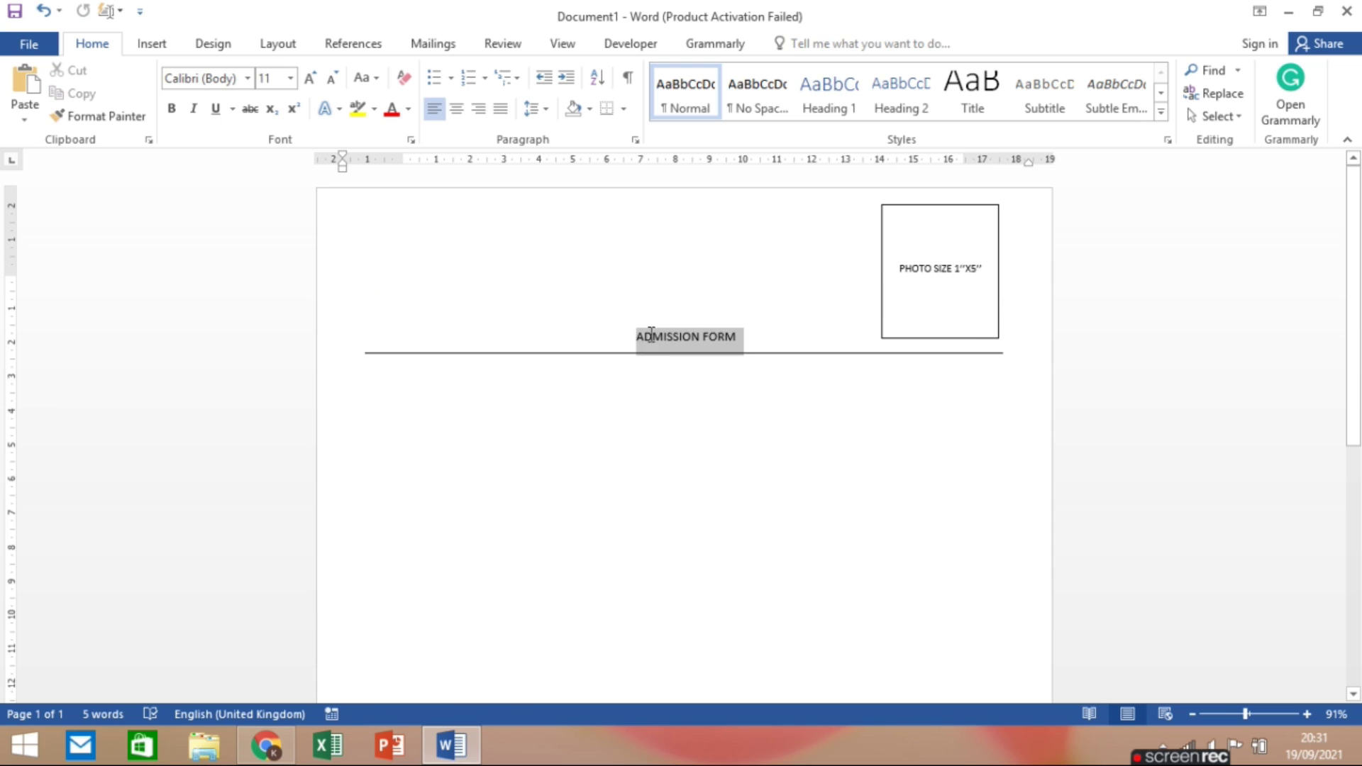
click(663, 304)
click(794, 273)
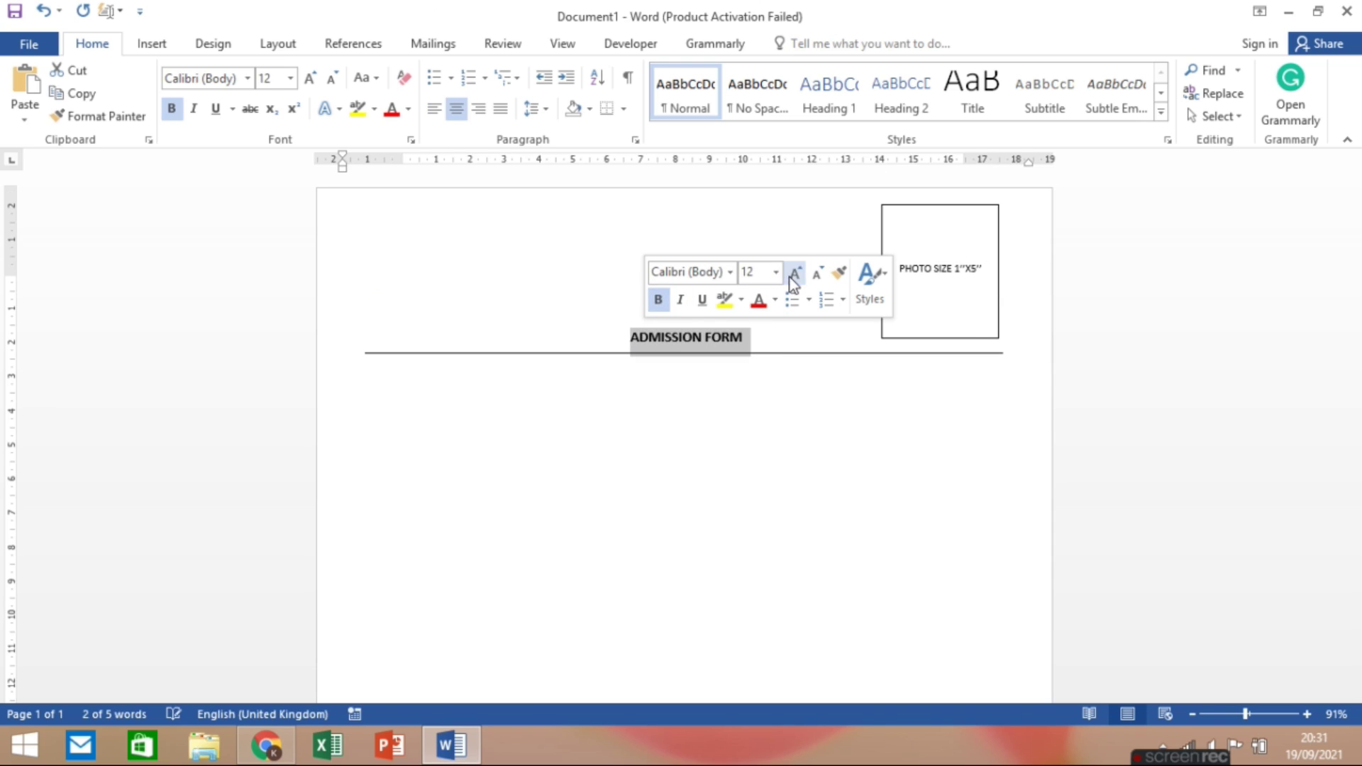
click(794, 273)
click(794, 274)
click(792, 280)
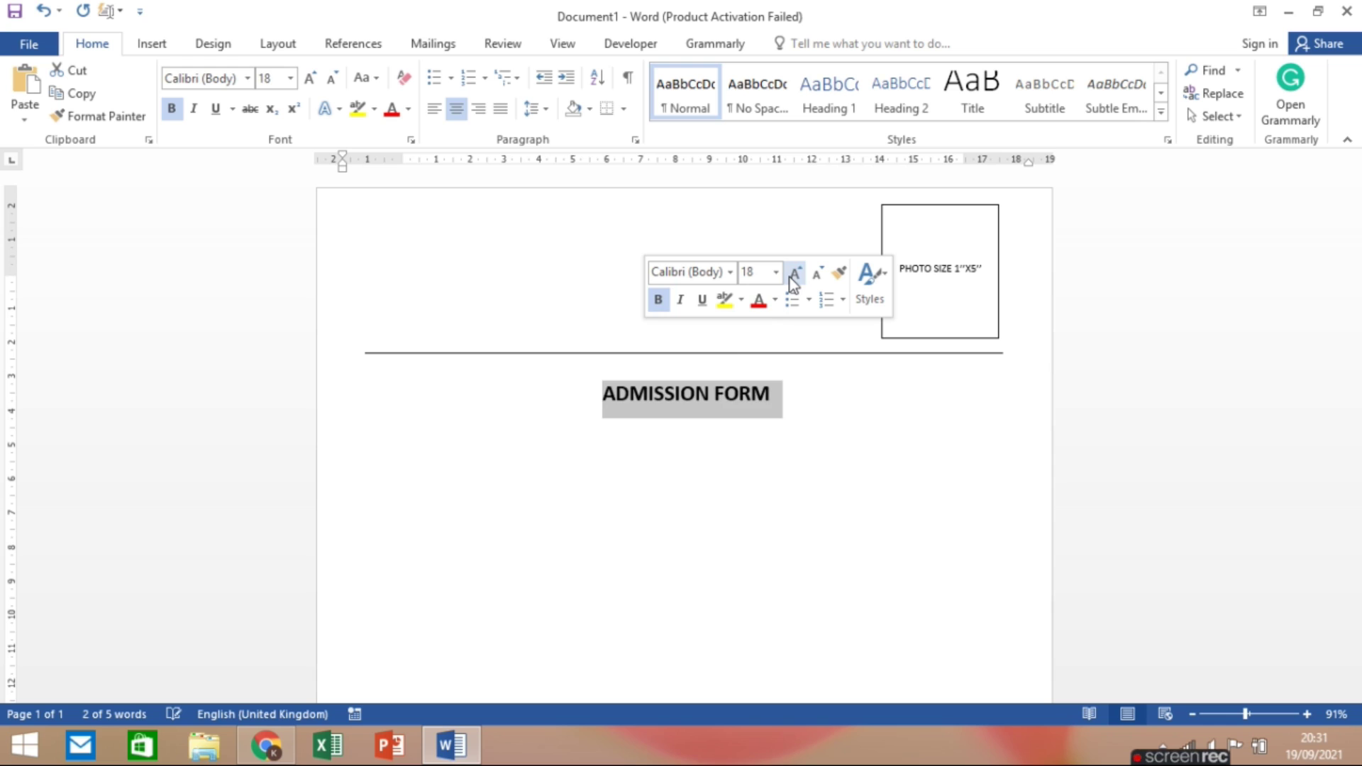
click(815, 276)
click(710, 491)
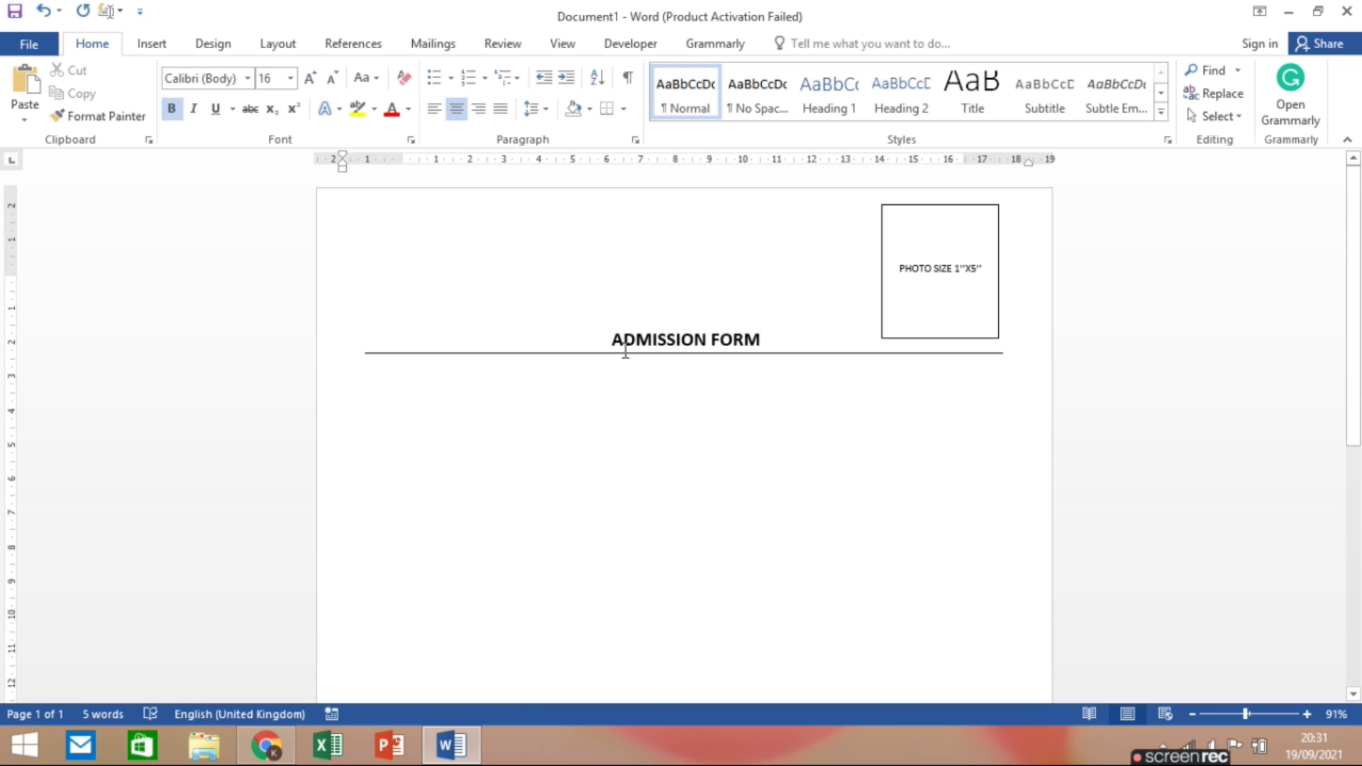
click(395, 399)
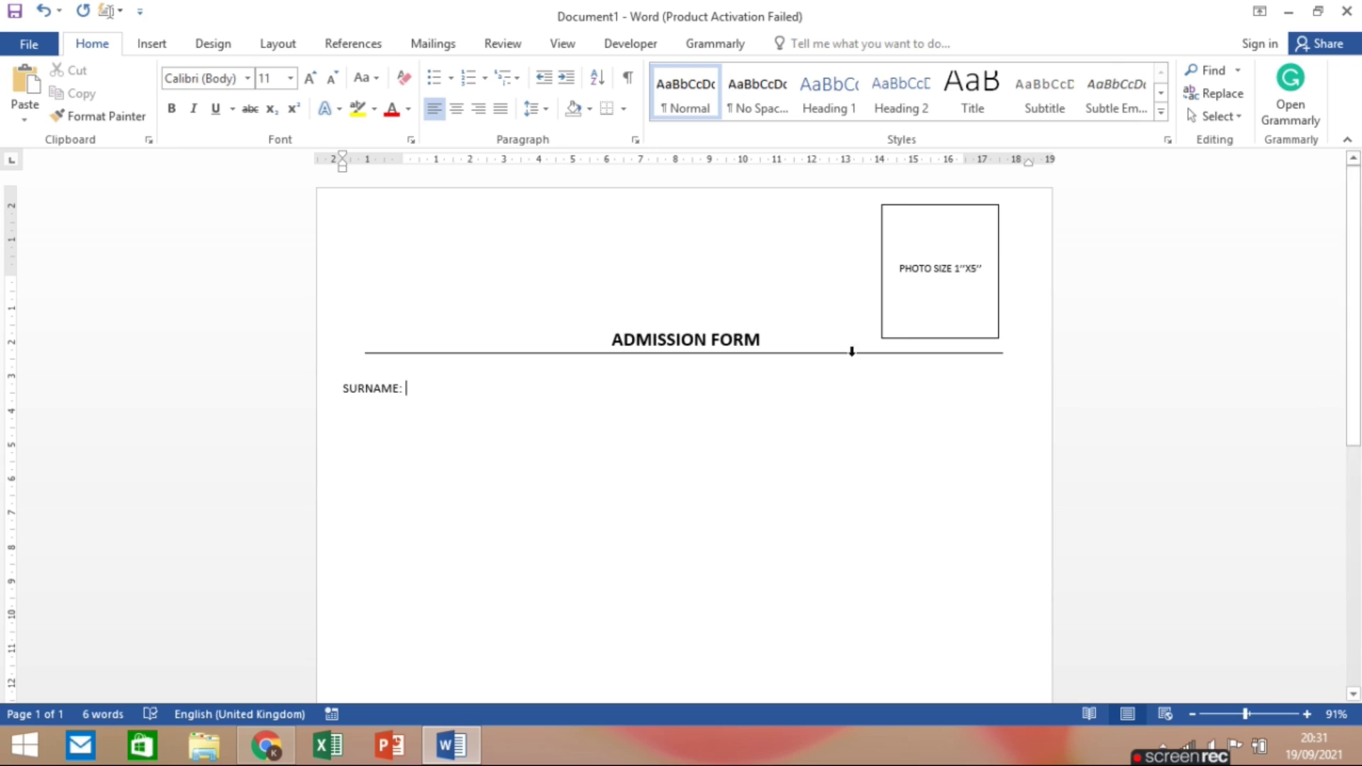
Step: Add underlined blanks for the SURNAME and NAME fields
text(____________________________________________________________________________)
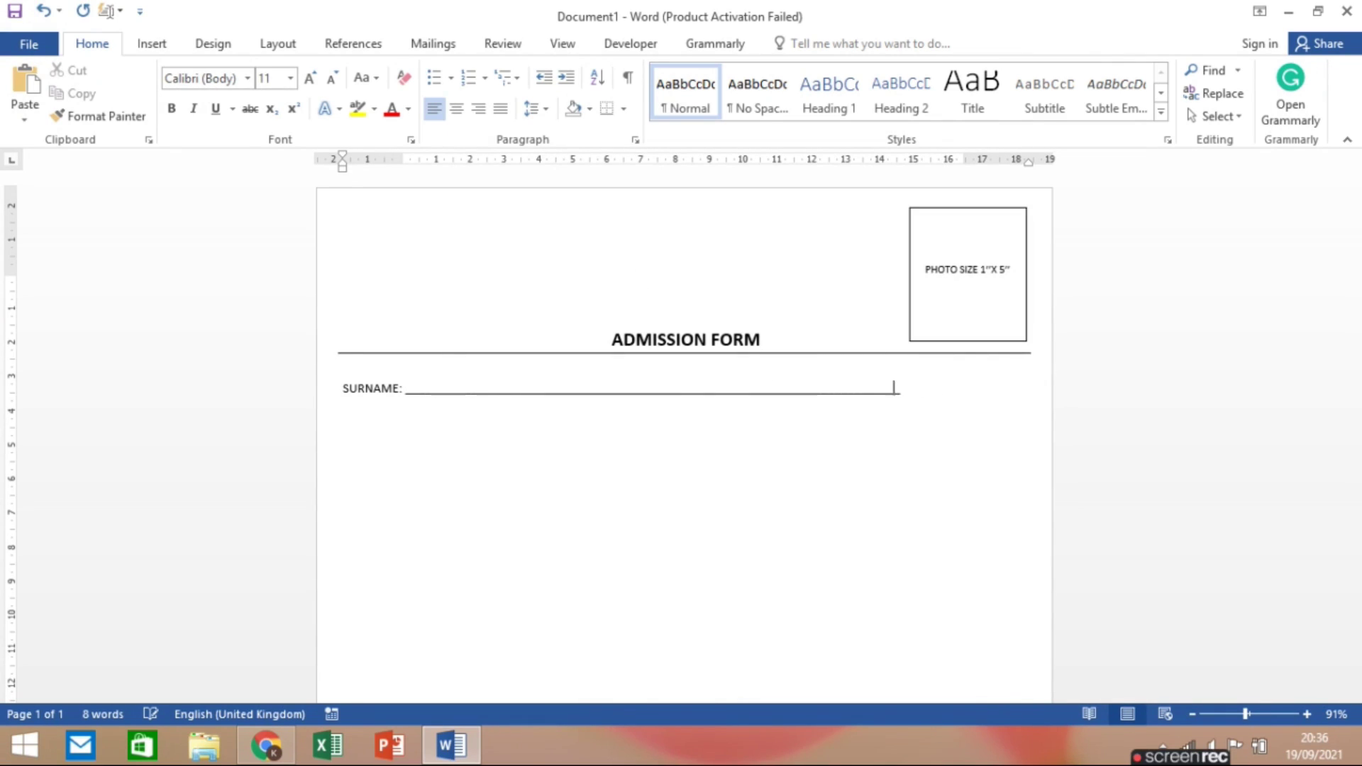
text(___________________)
key(Return)
mouse_move(681, 389)
text(NAME:)
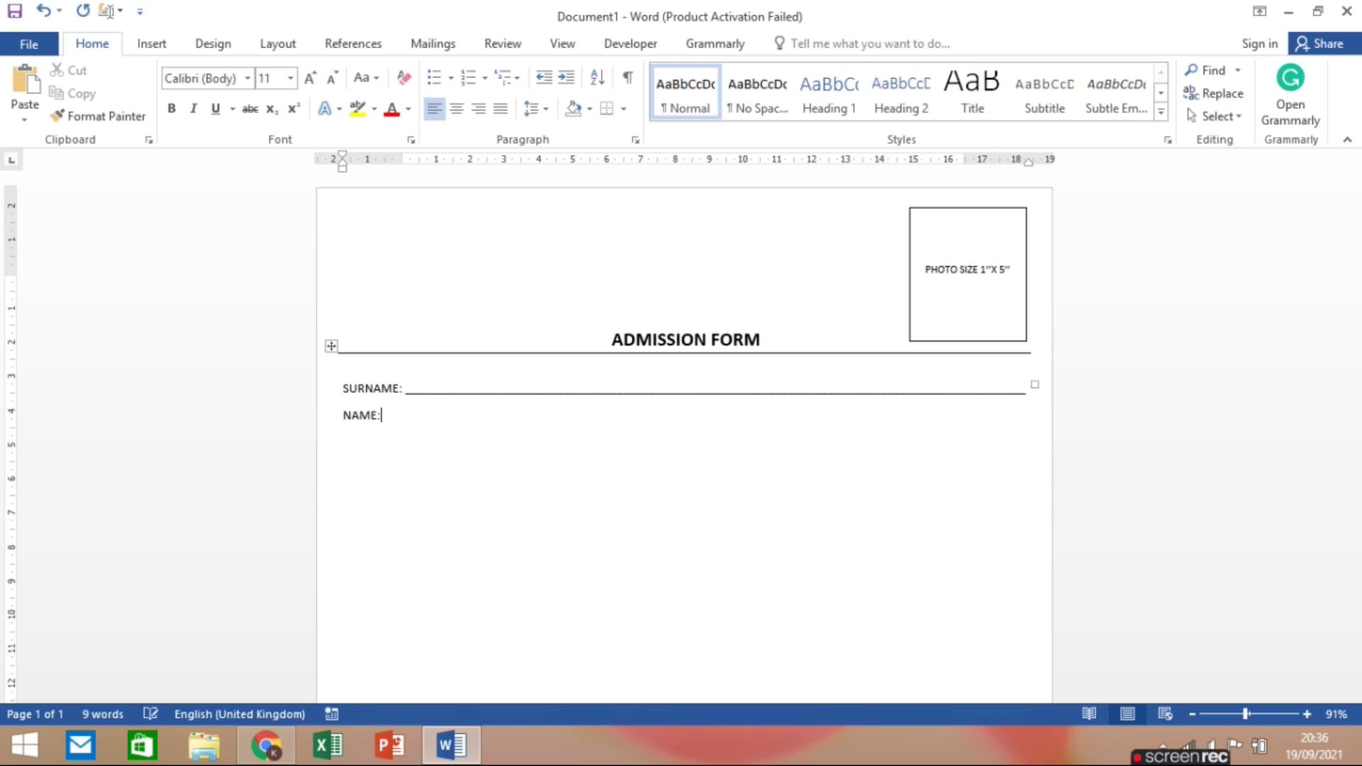
text( _____________________________________________________________________________________________________________________________________)
key(Return)
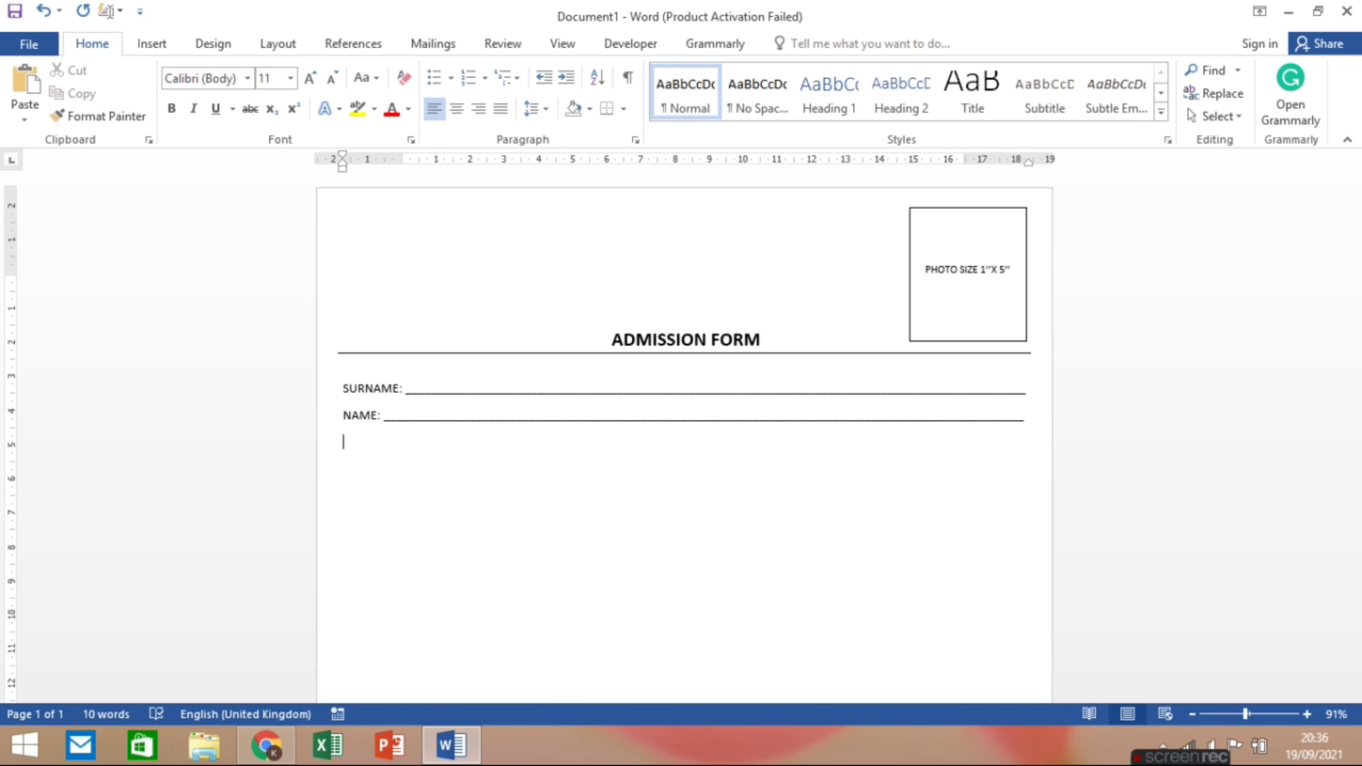
Step: Add FATHER'S NAME and MOTHER'S NAME lines with underlined blanks, then start AADHAR CARD below
text(FATHER'S)
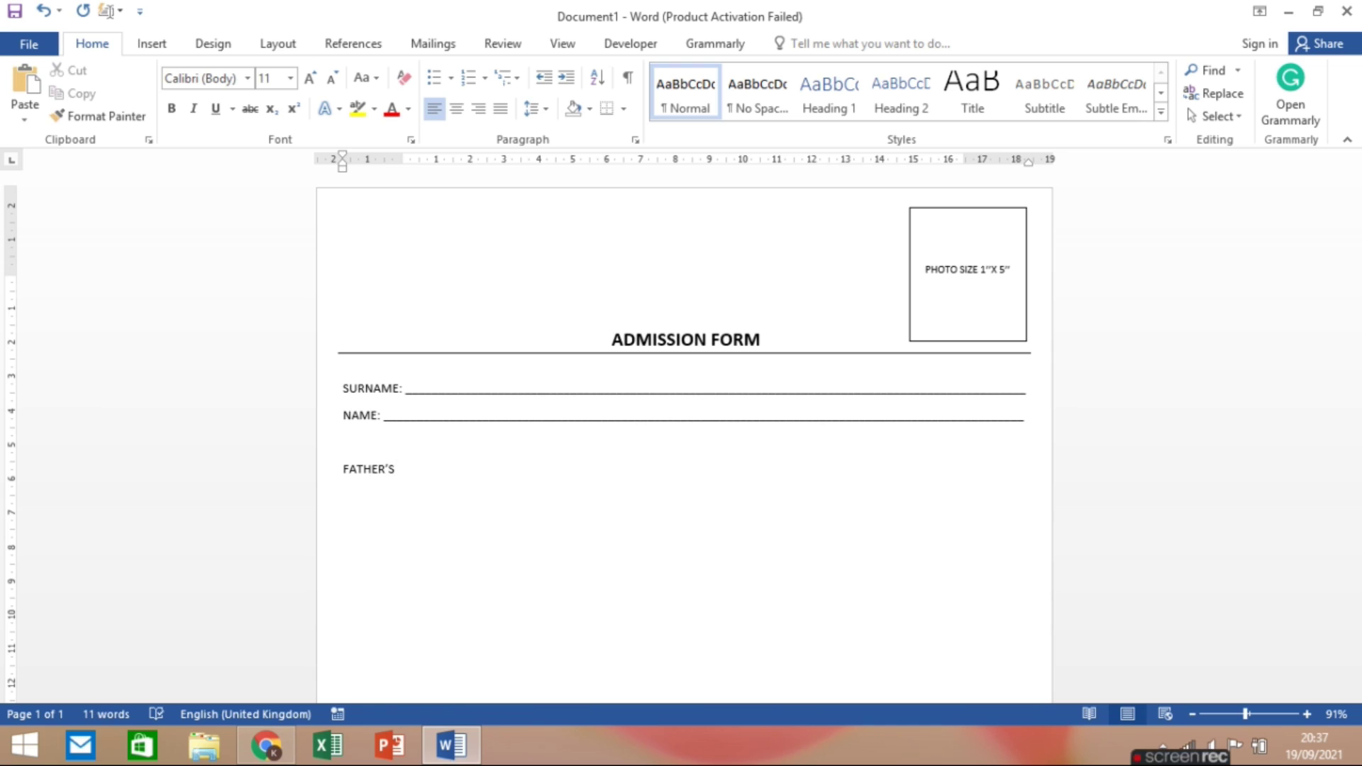
text(:_________________________________________________________________________)
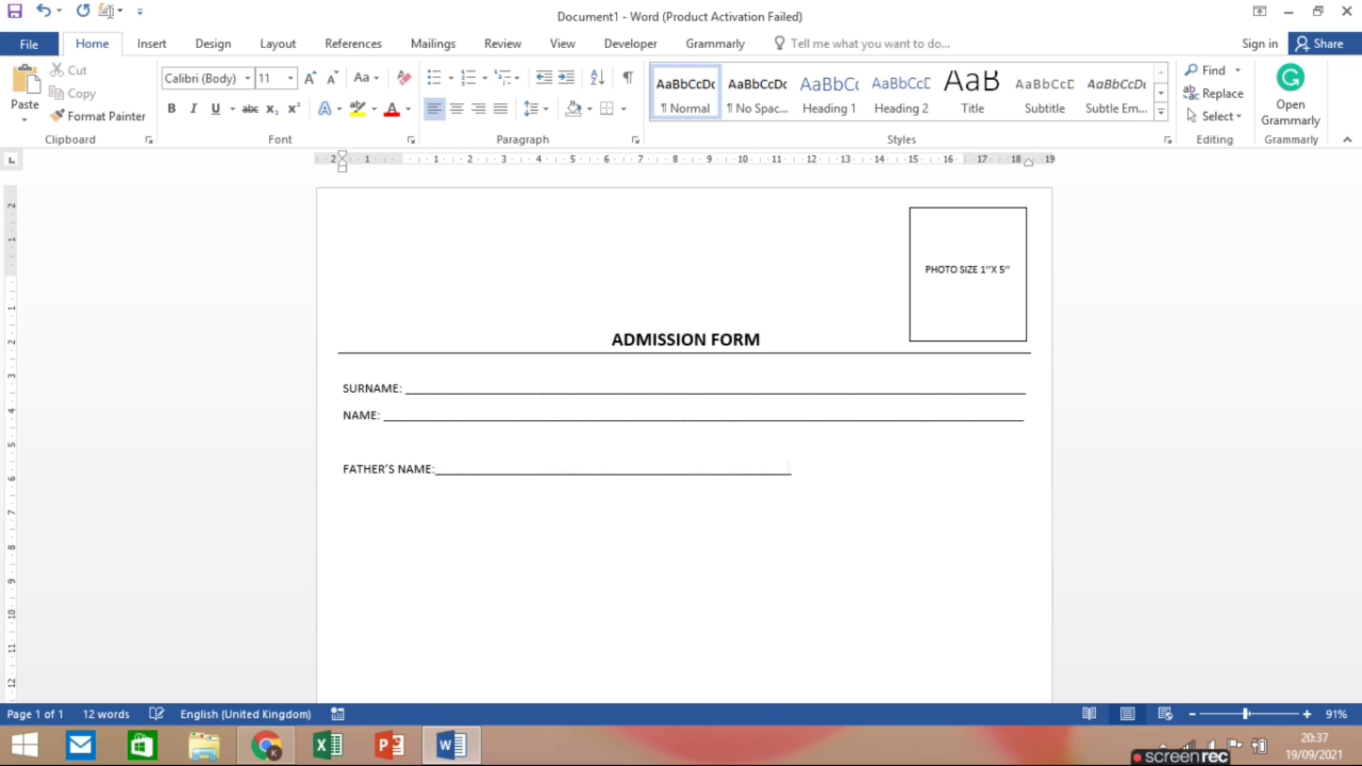
text(_______________________________________________)
click(436, 469)
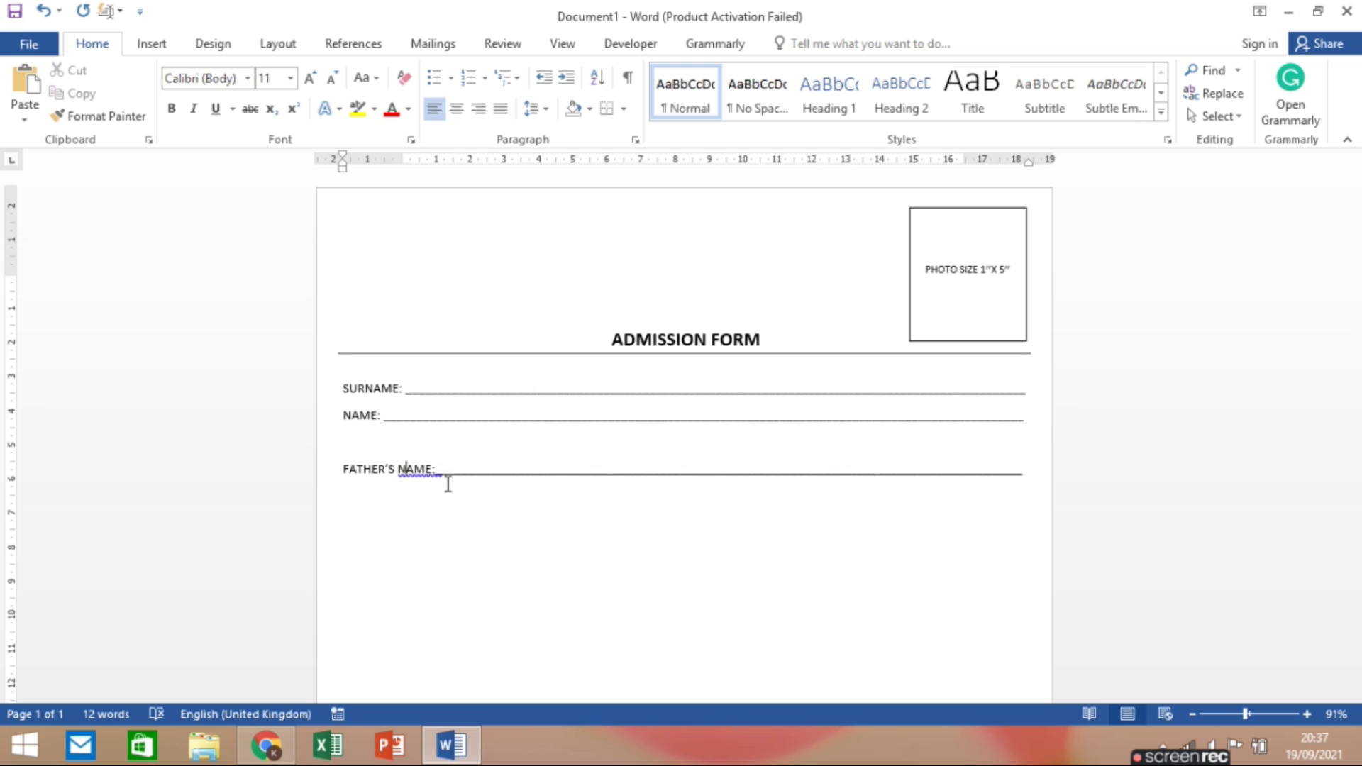
key(End)
key(Return)
text(MOTHER’S)
text( NAME:______)
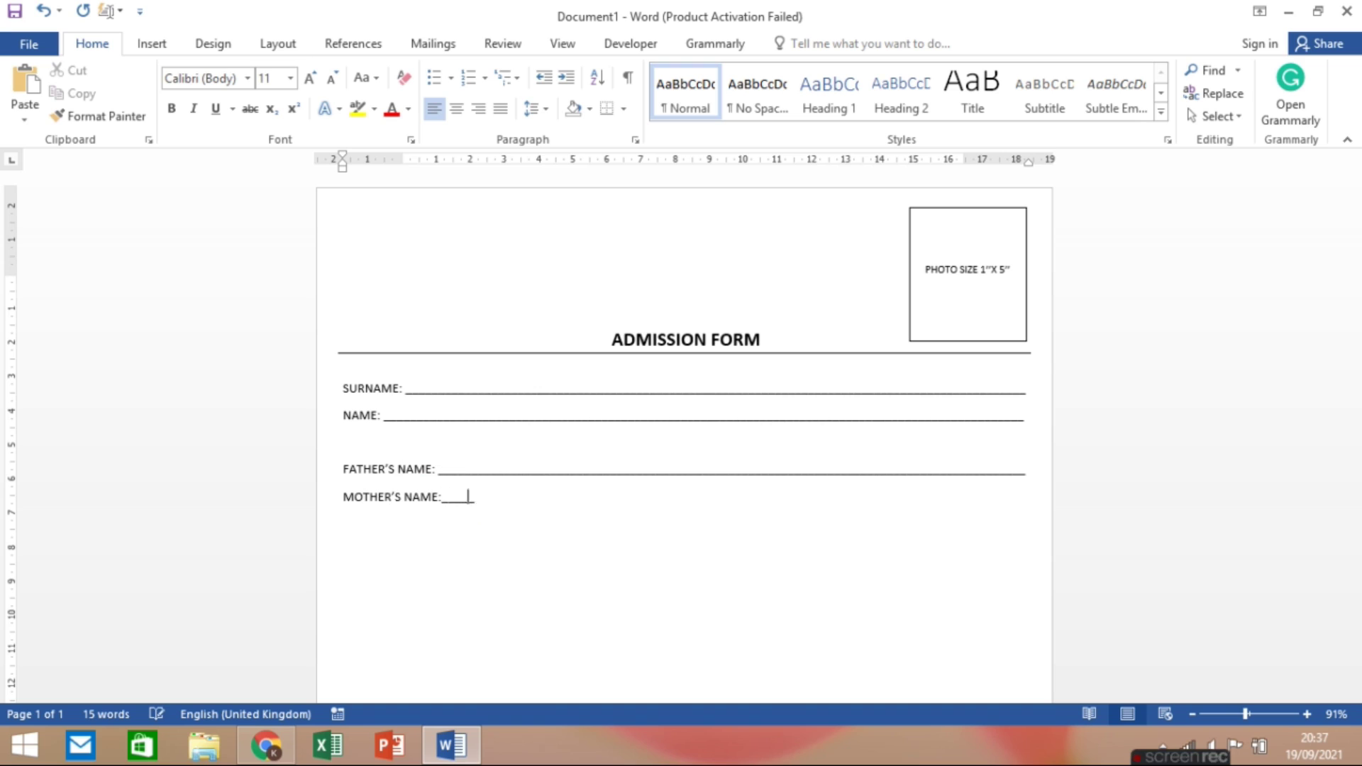
text(___________________________________________________________________________________________________)
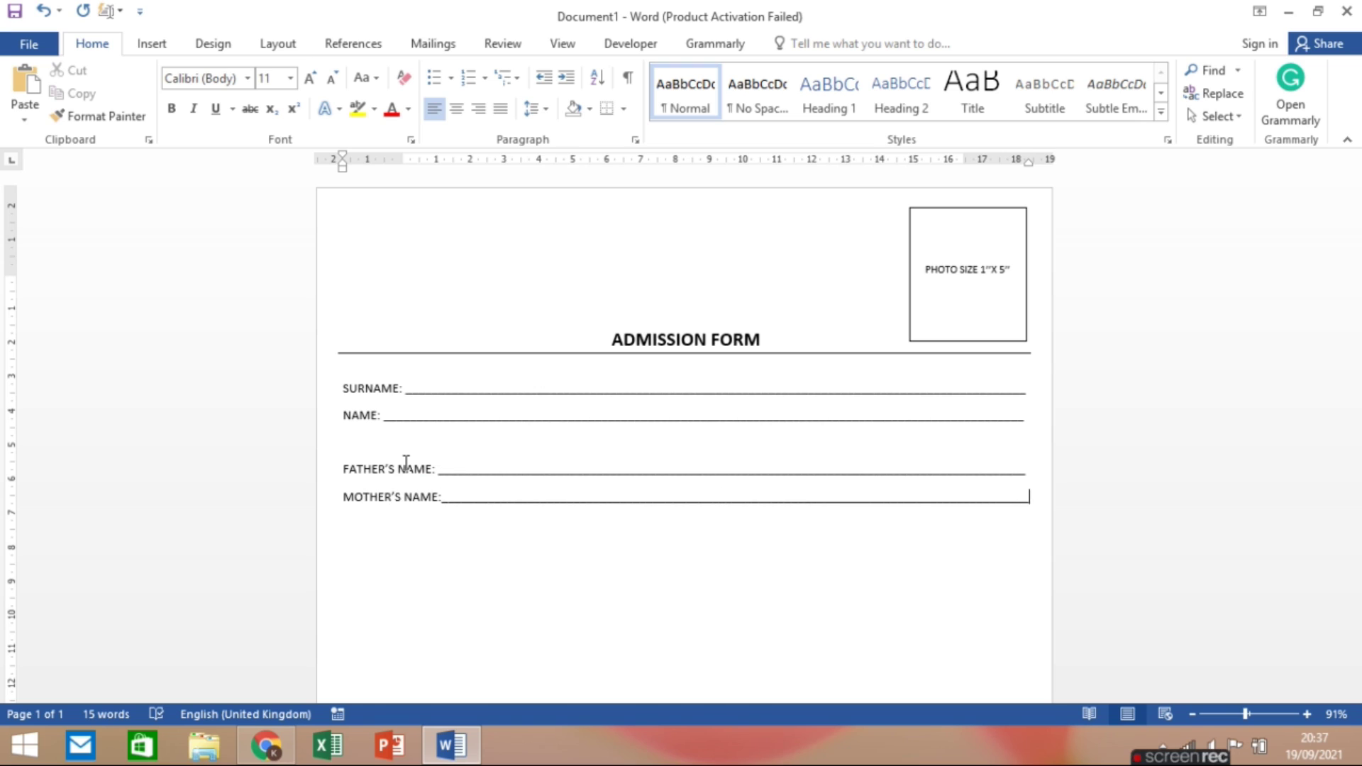
key(Return)
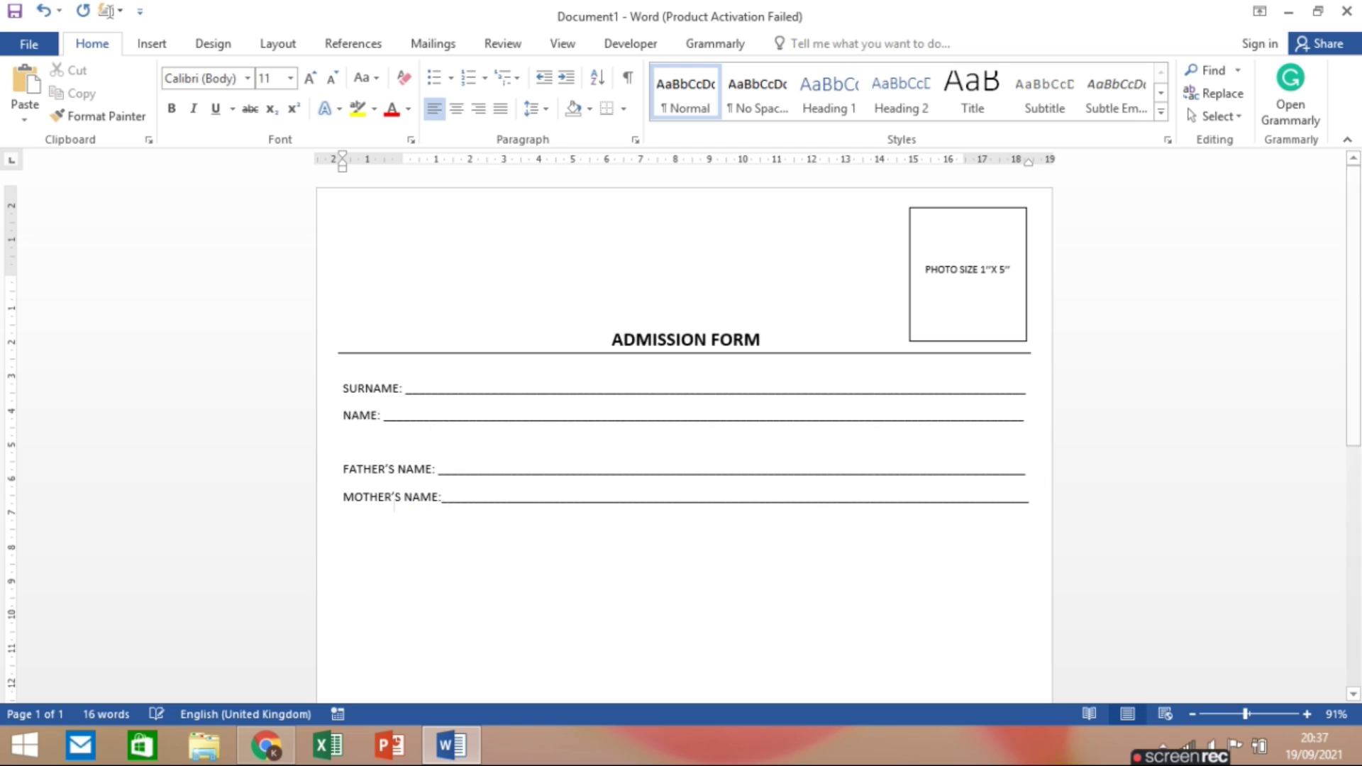
click(421, 496)
text(AR)
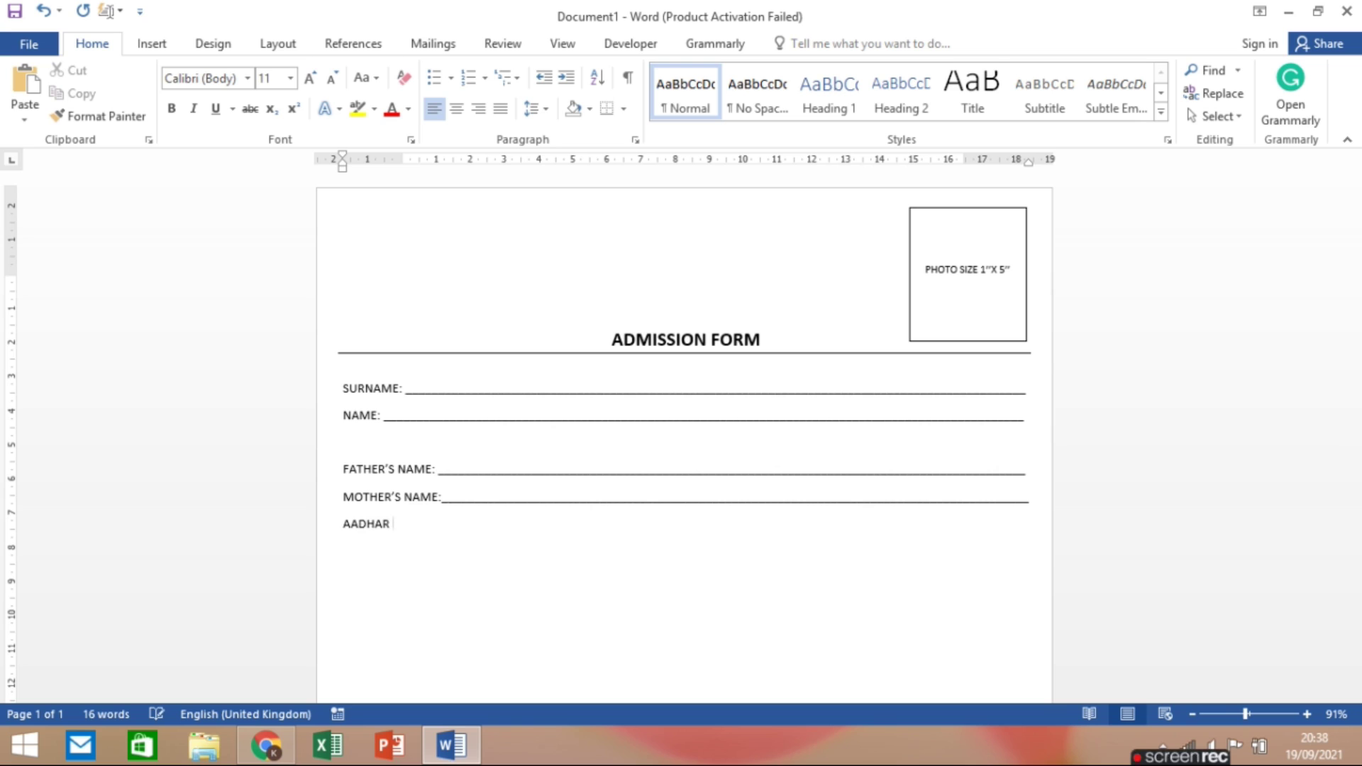
text( CARD NO:)
Step: Draw small squares after AADHAR CARD NO: and group the first three together
click(151, 43)
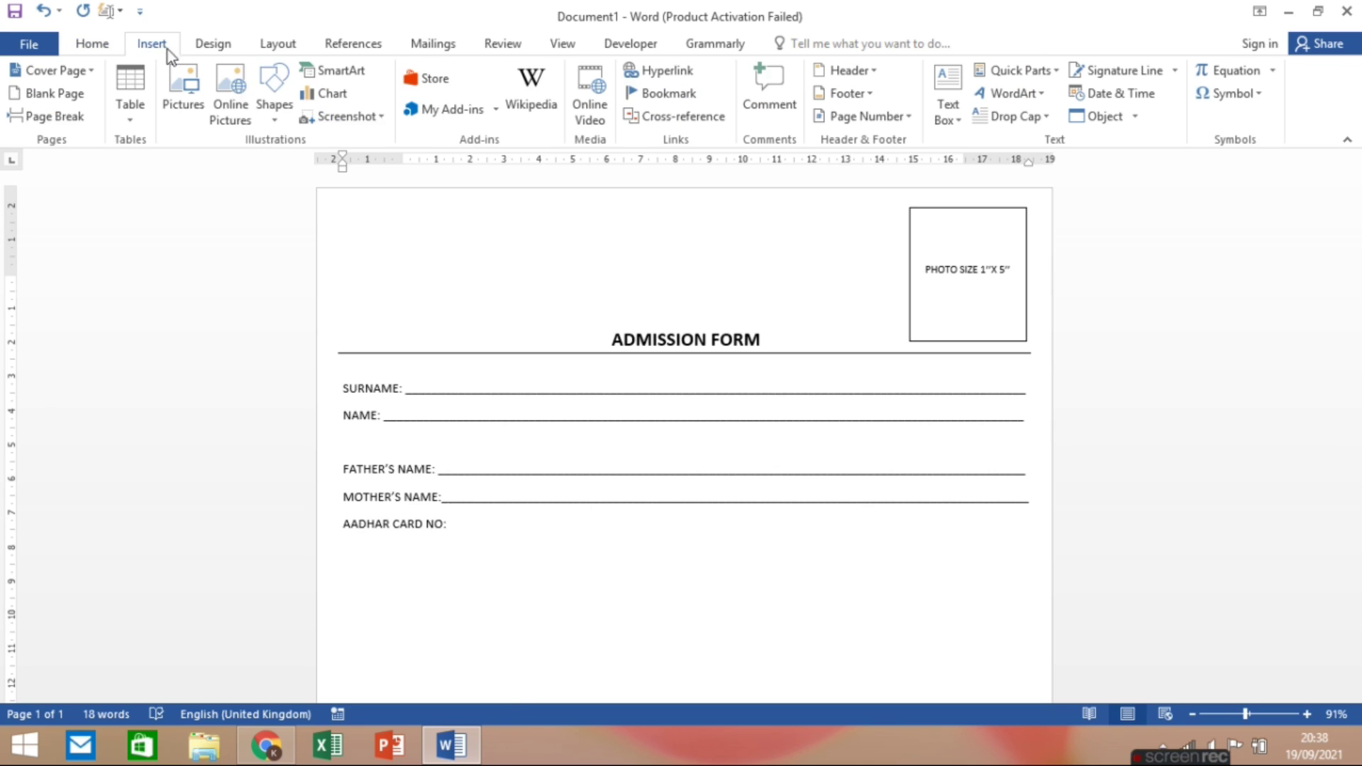
click(274, 107)
click(271, 159)
mouse_move(448, 517)
mouse_down()
mouse_move(482, 545)
mouse_move(484, 526)
mouse_move(505, 525)
mouse_up()
click(465, 562)
click(464, 529)
click(518, 596)
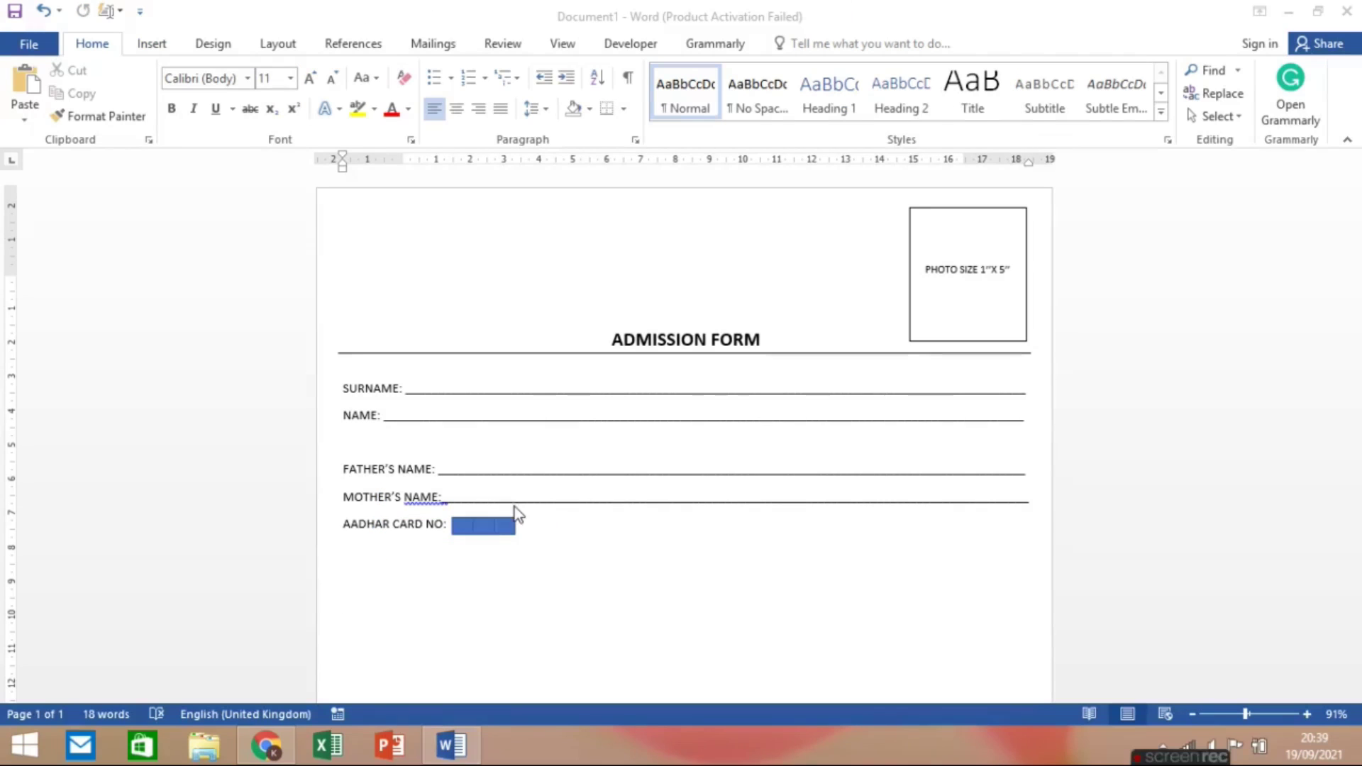
click(462, 526)
shift+click(483, 526)
shift+click(504, 525)
click(1161, 93)
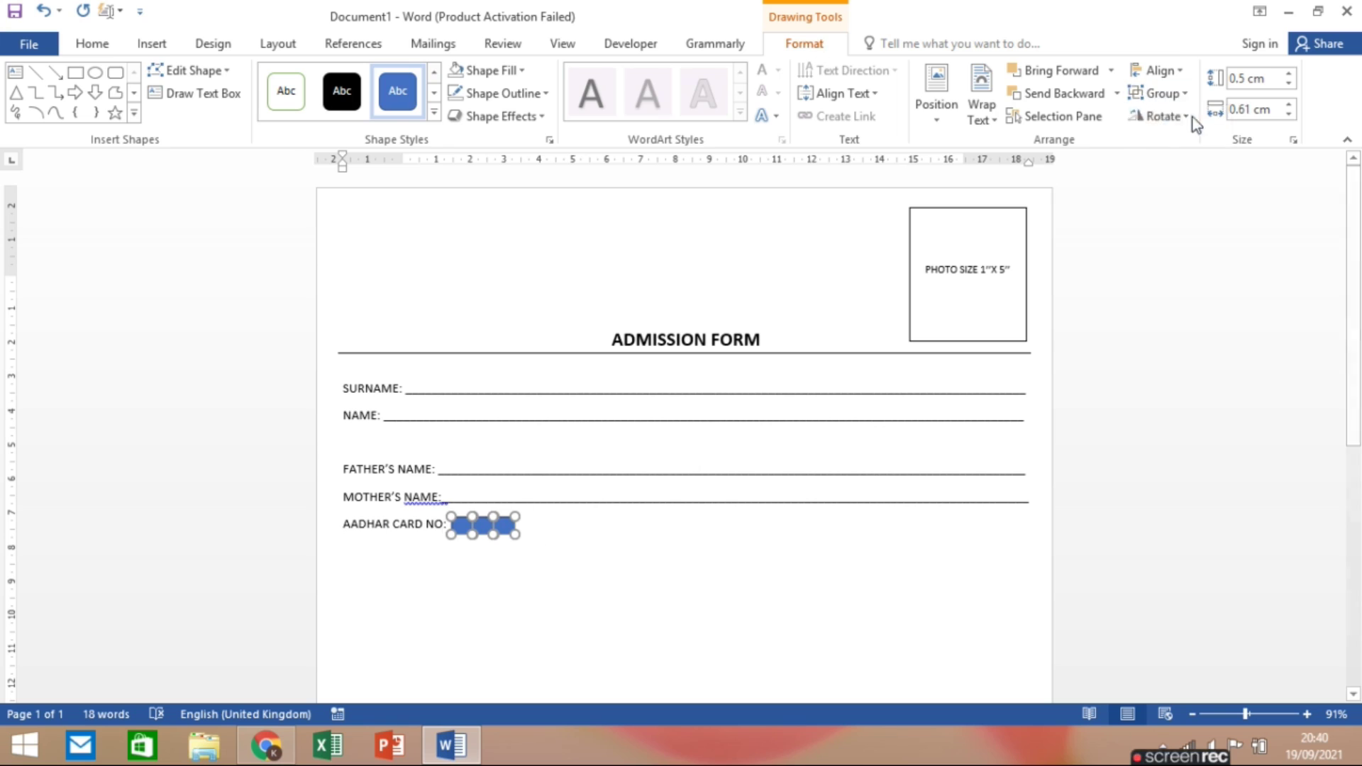
click(1178, 127)
click(457, 535)
Step: Copy the square group along the row and group all the sets into one shape
click(483, 526)
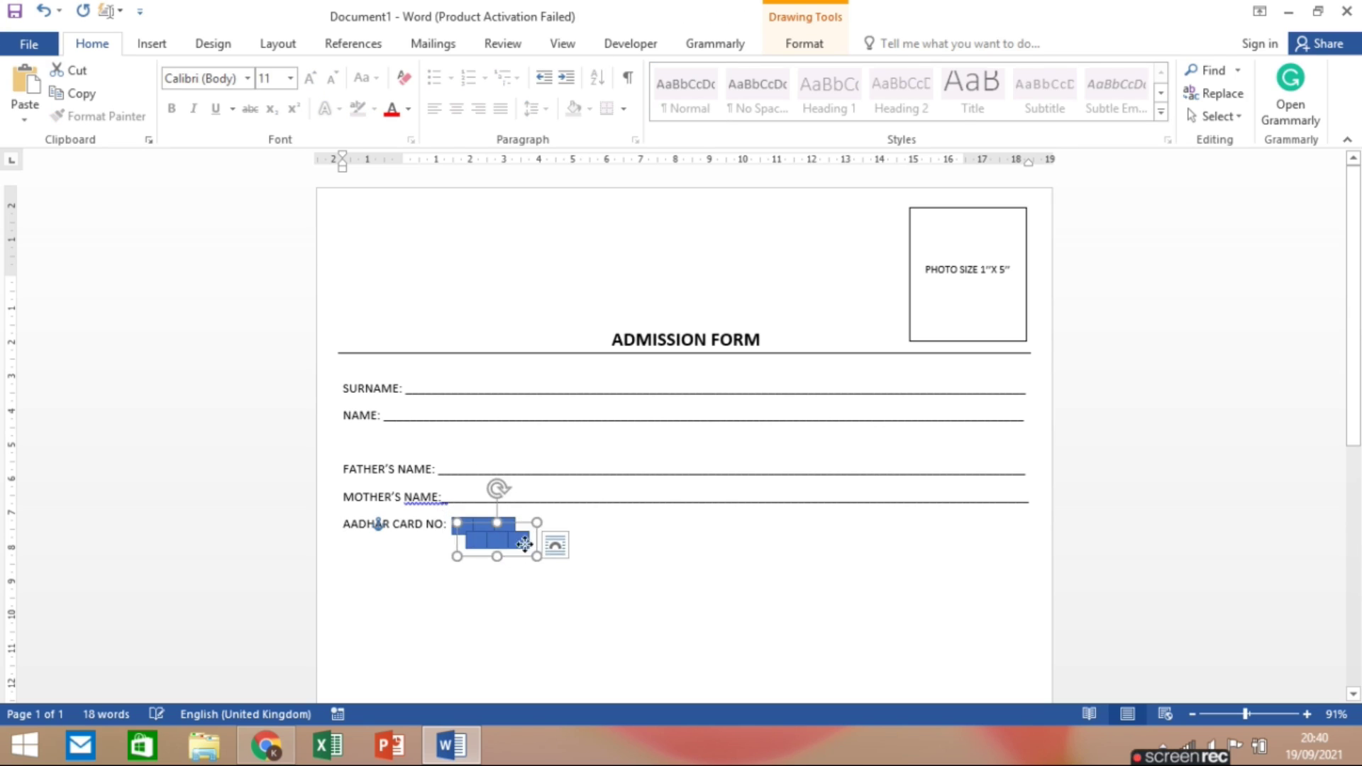
drag(483, 526, 673, 524)
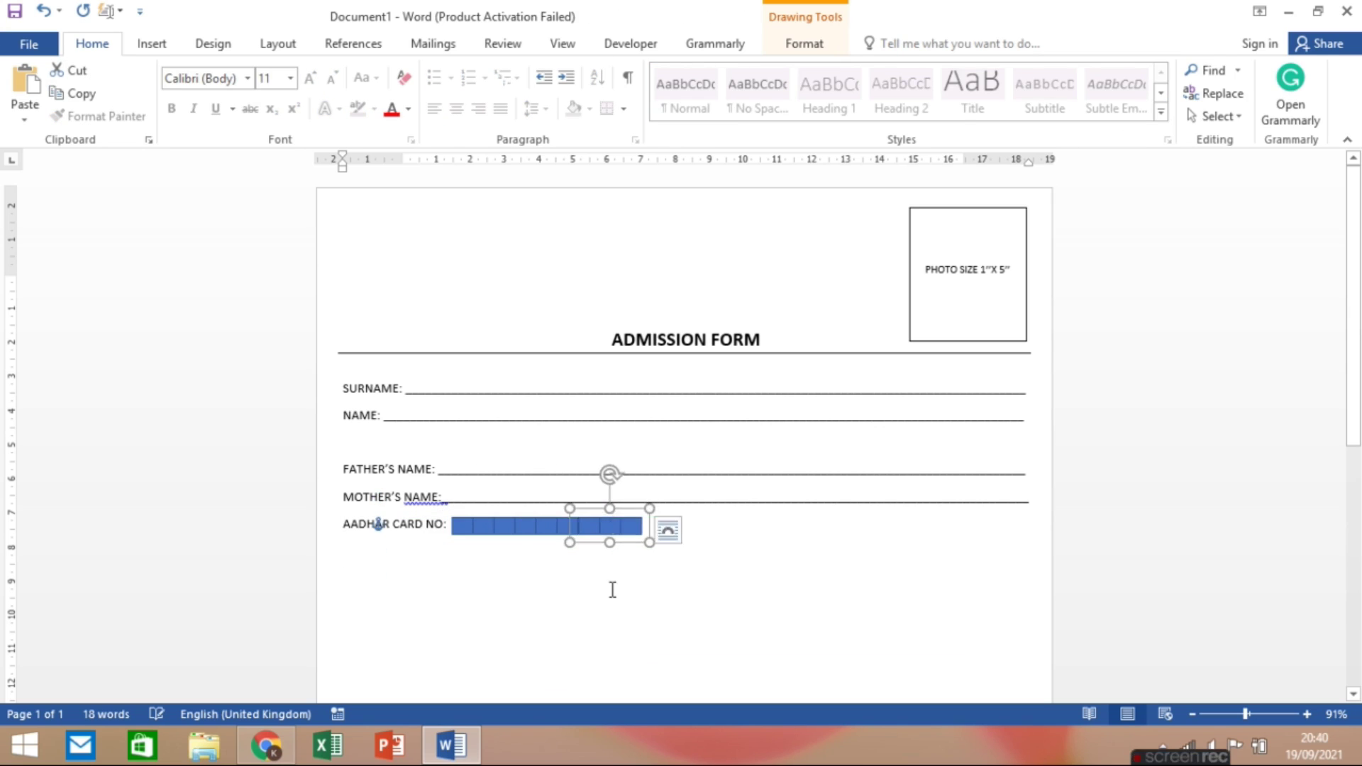
click(472, 528)
shift+click(567, 528)
shift+click(610, 526)
shift+click(674, 526)
click(1182, 98)
click(1158, 115)
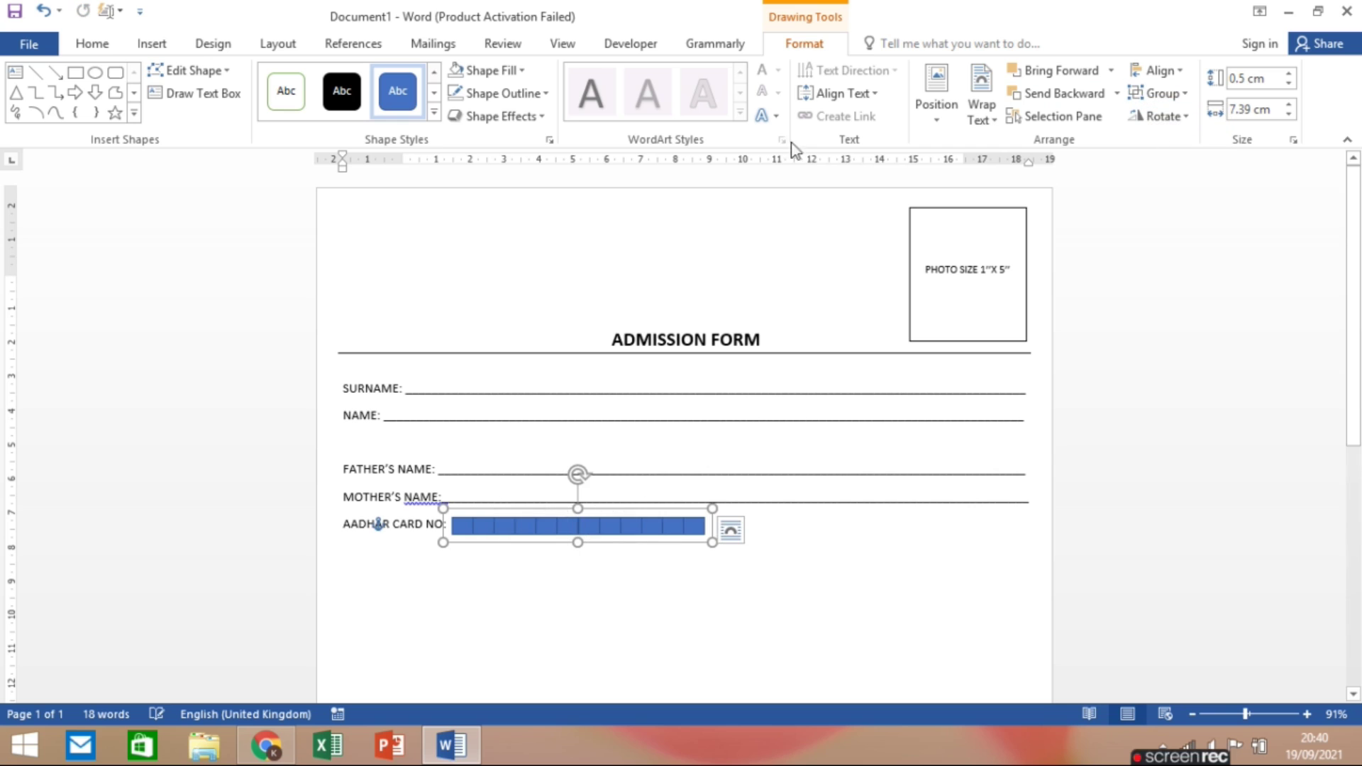
Step: Remove the boxes' fill and copy the row to double its length
click(492, 70)
click(487, 243)
click(582, 580)
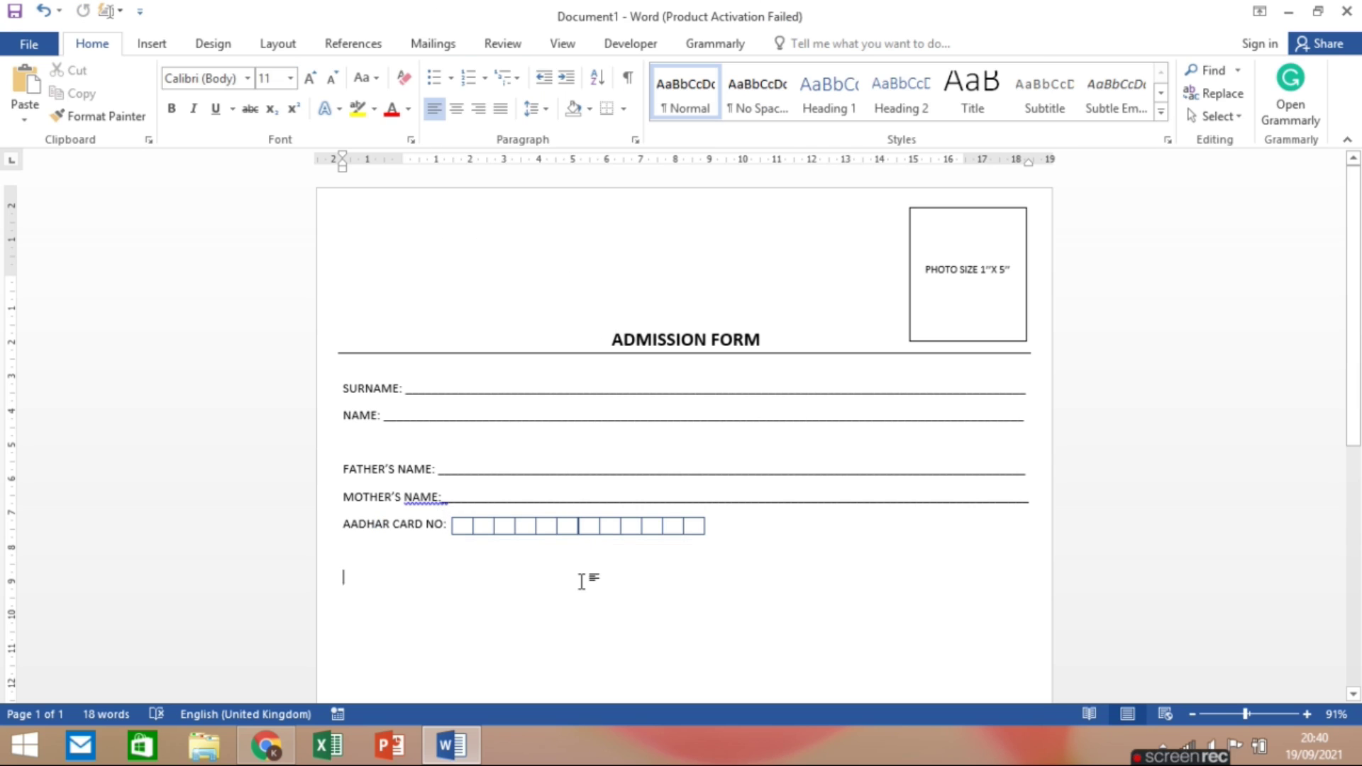
click(596, 528)
drag(596, 529, 848, 529)
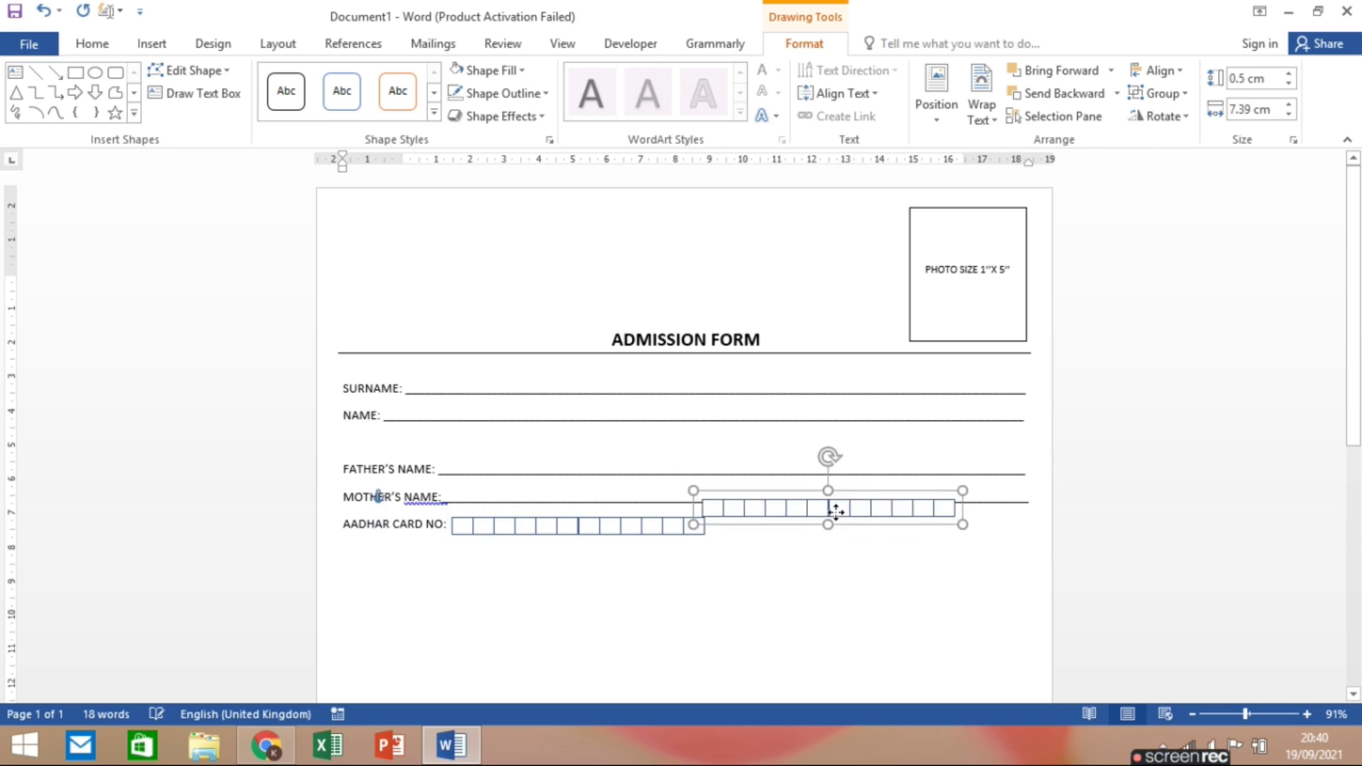
click(769, 598)
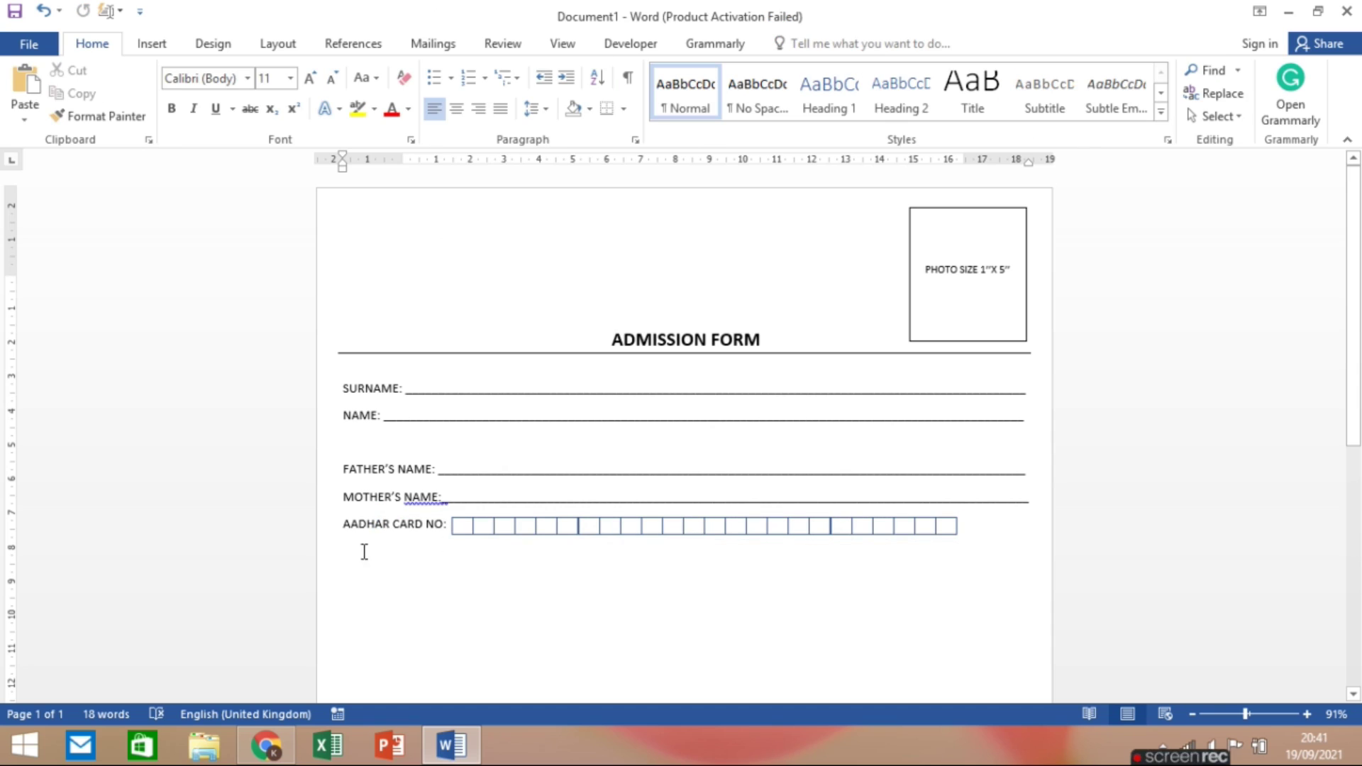
Step: Add a DATE OF BIRTH label followed by a copy of the digit boxes
text(DATE OF BIRTH:)
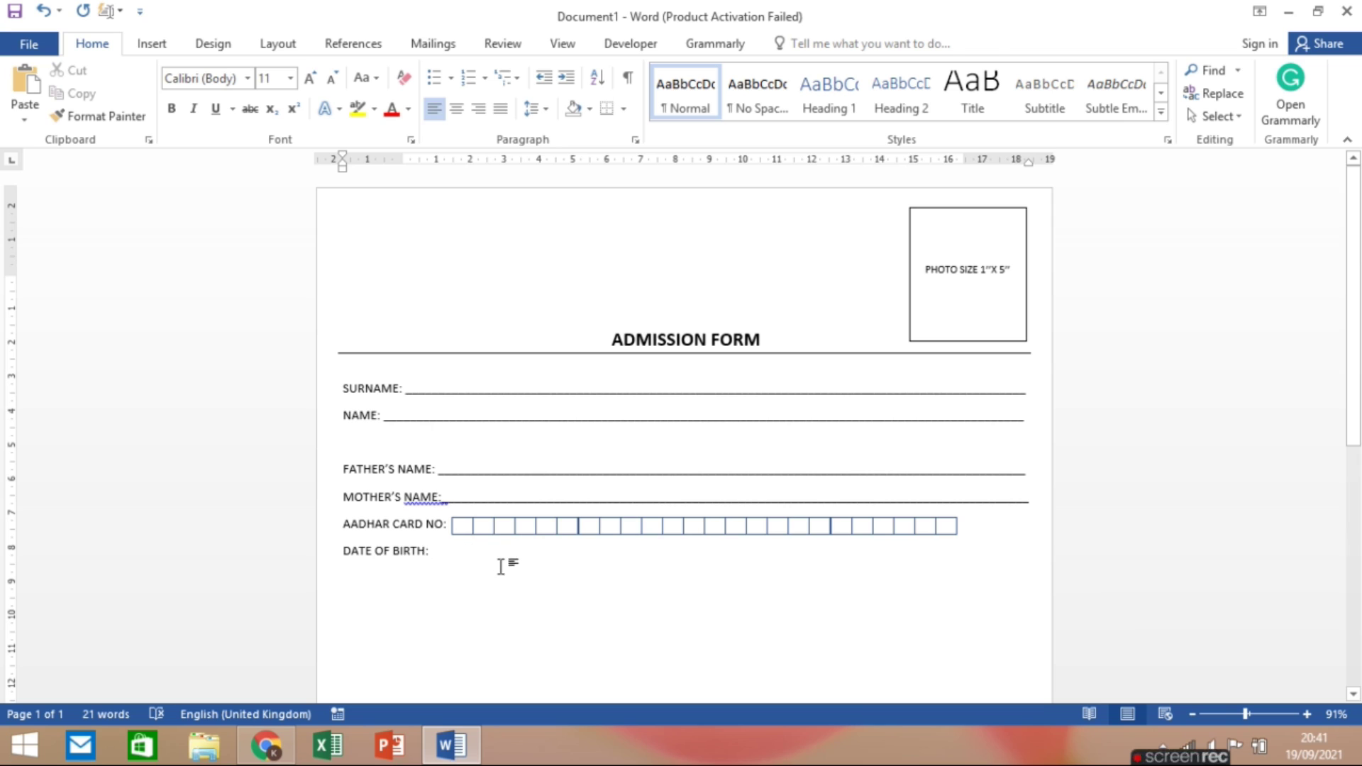
drag(547, 529, 532, 558)
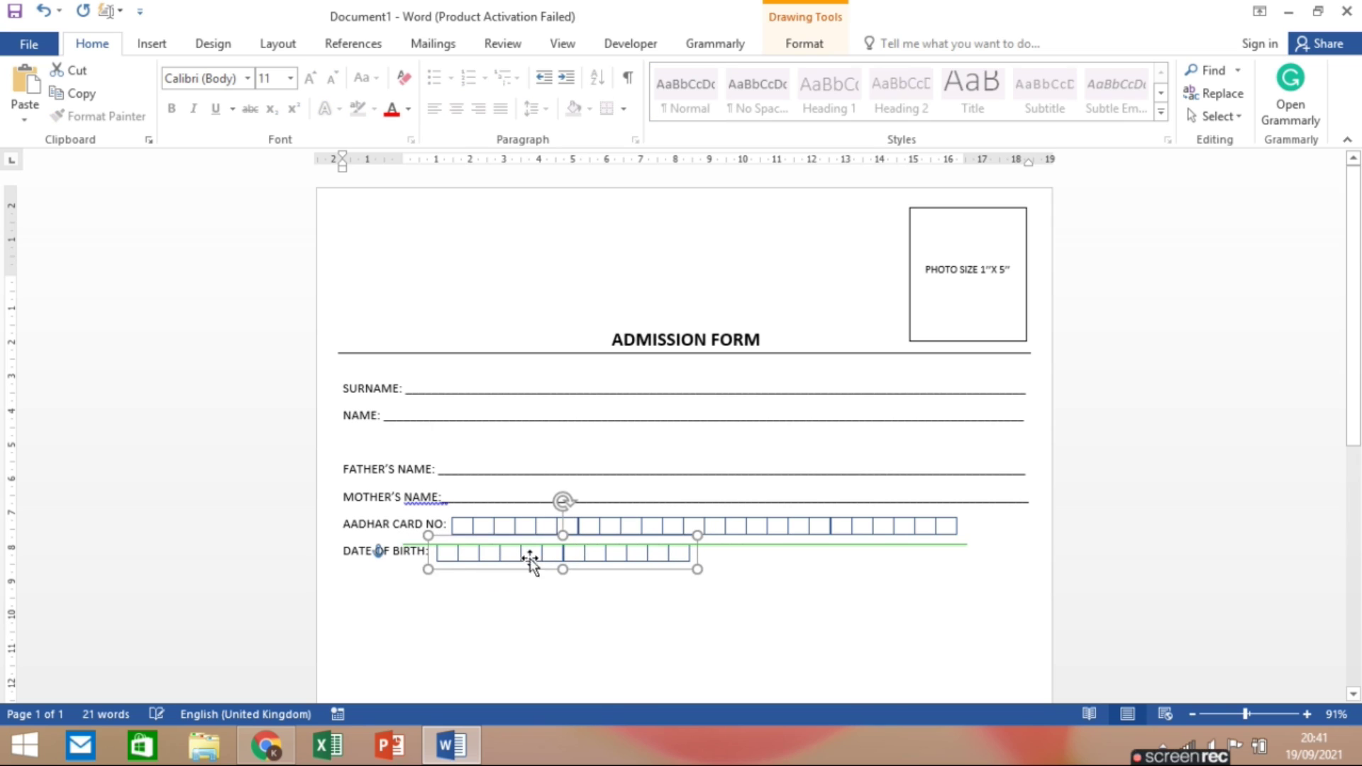
click(708, 552)
click(708, 553)
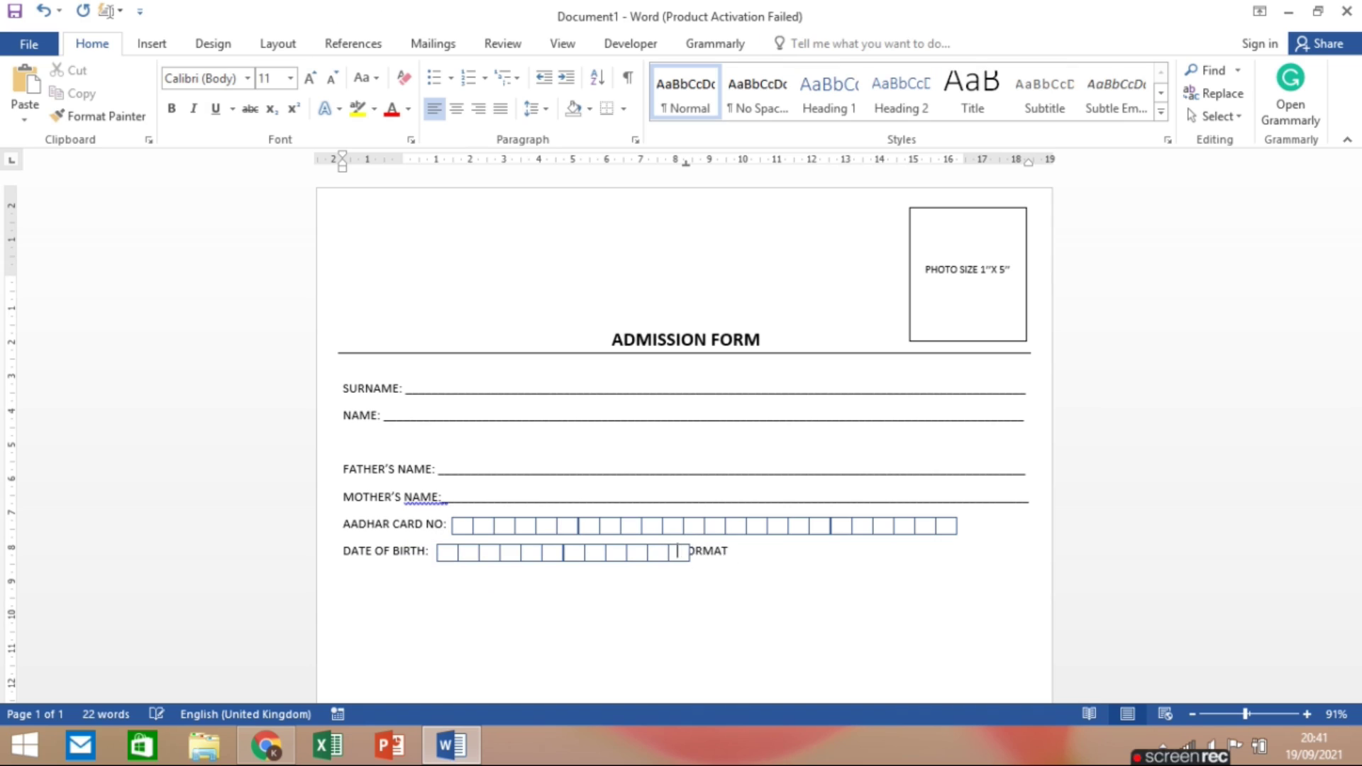
Step: Type the format hint '(DD/MM/YYYY), e.g' after the date of birth boxes
text(()
text(DD/MM/YYYY)
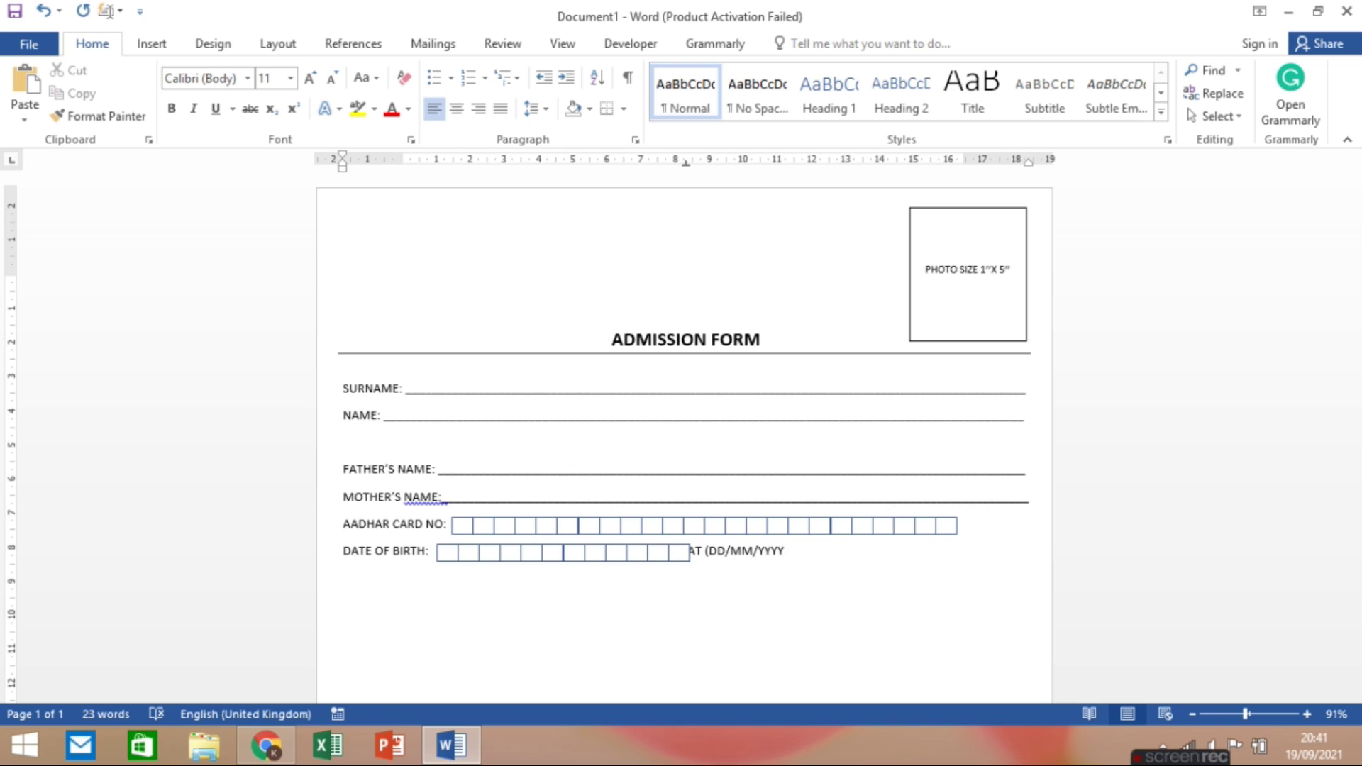
key(Left)
key(Left)
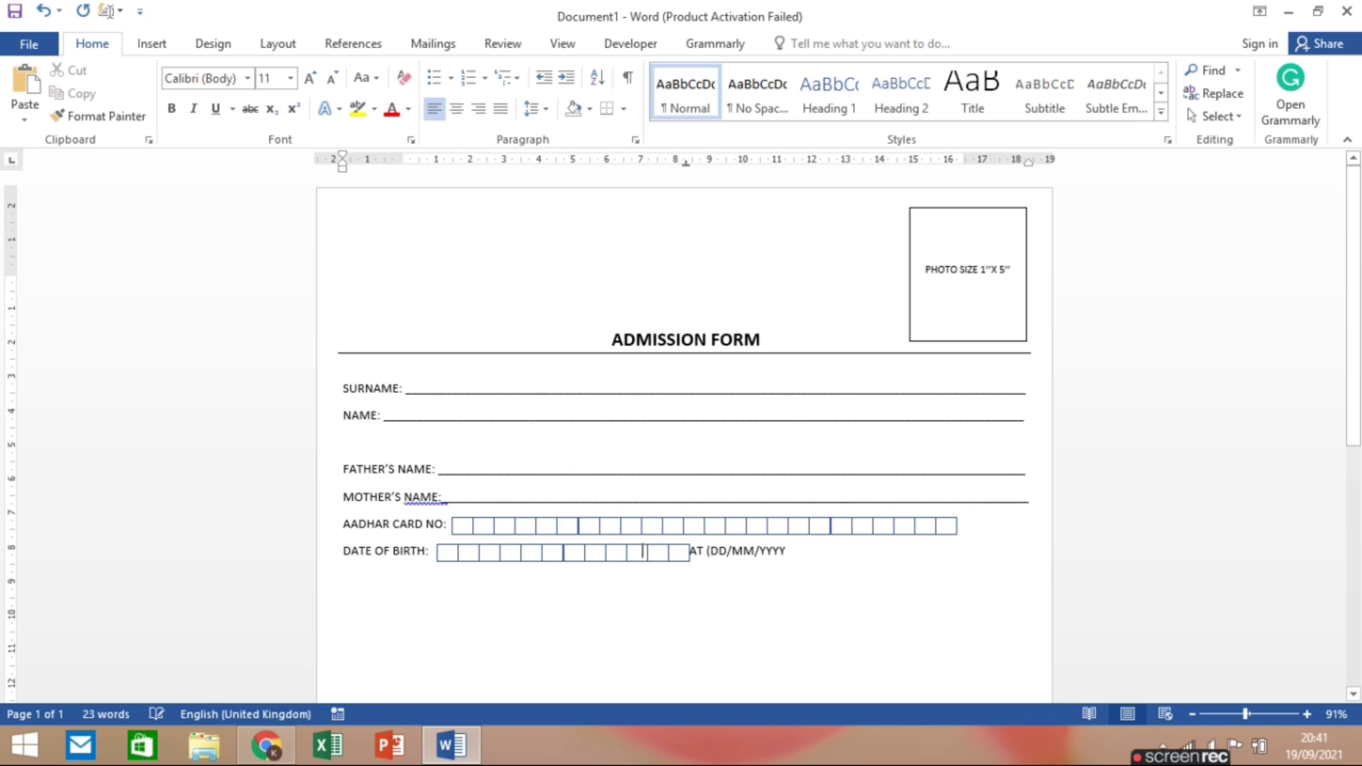
key(Left)
key(Left)
key(Left)
key(Left)
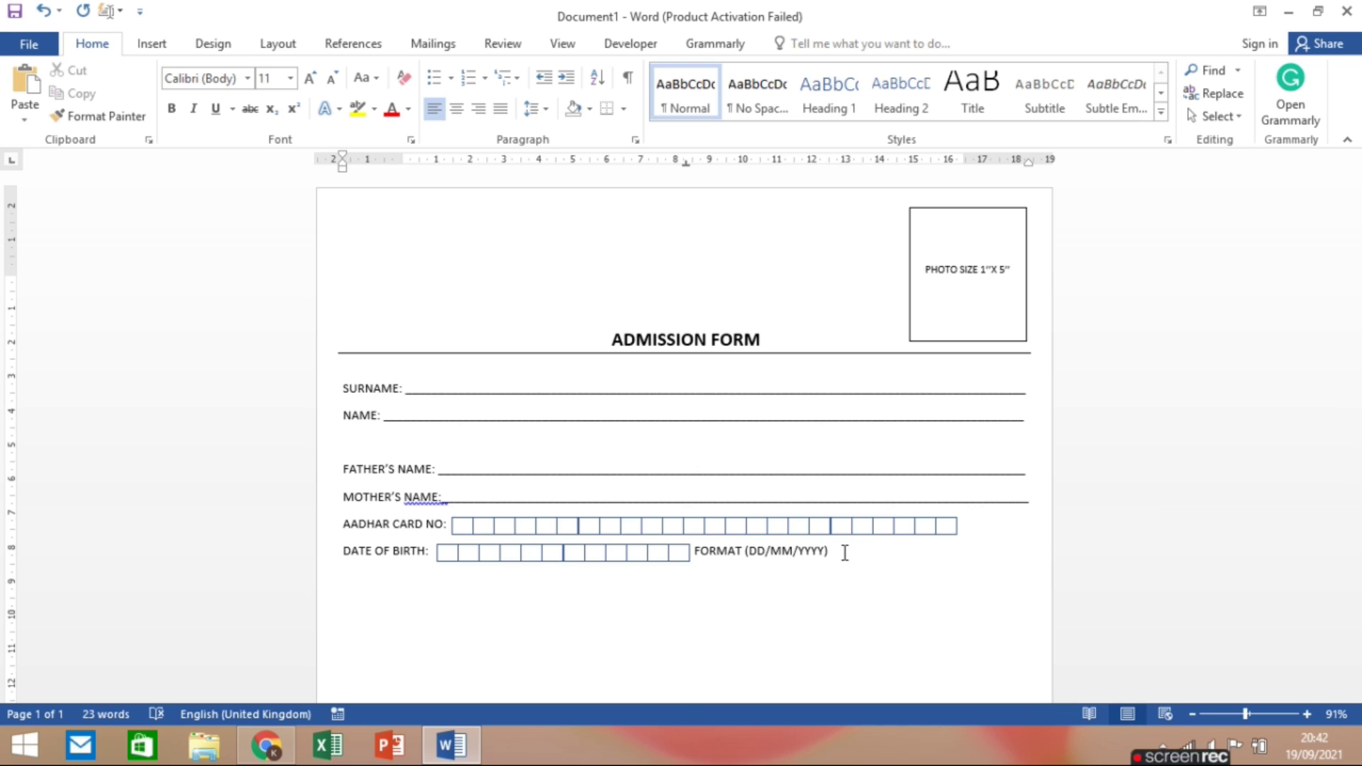
text(), e)
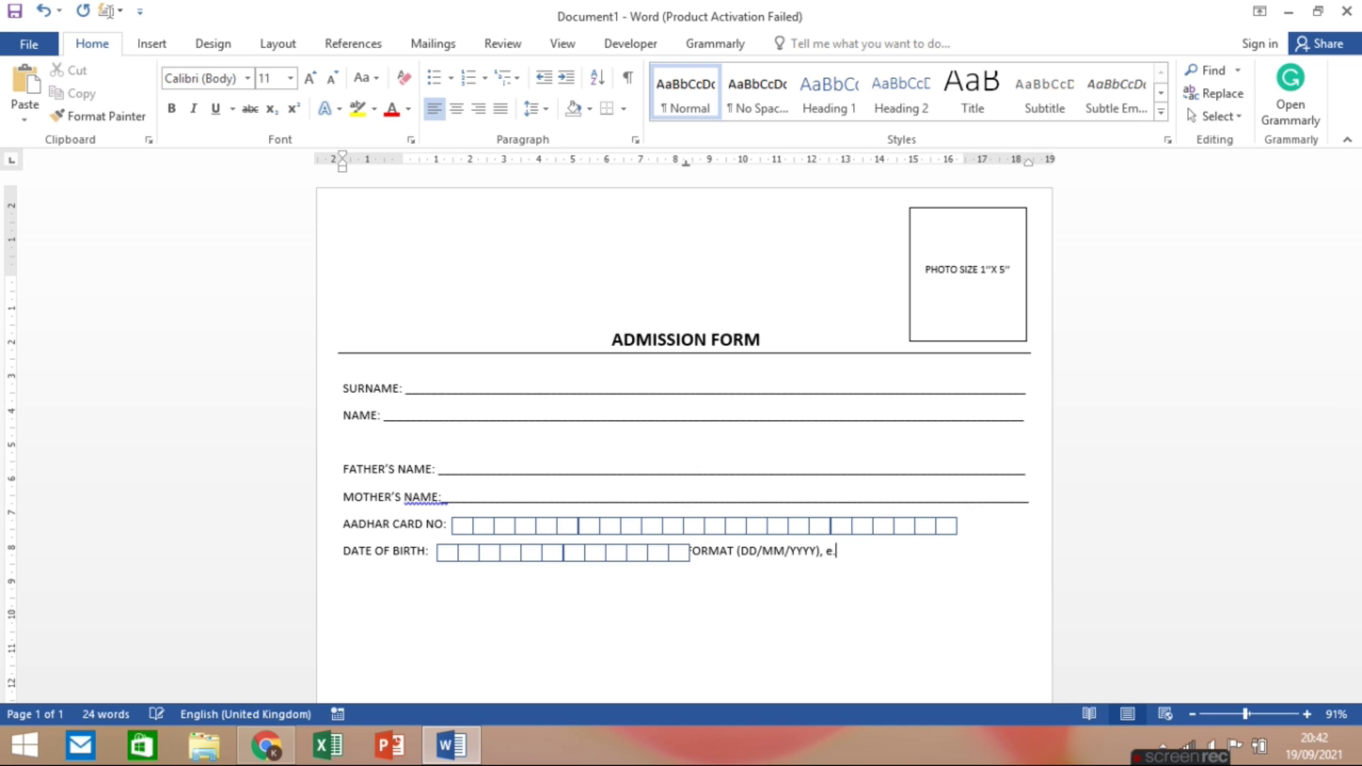
text(.g)
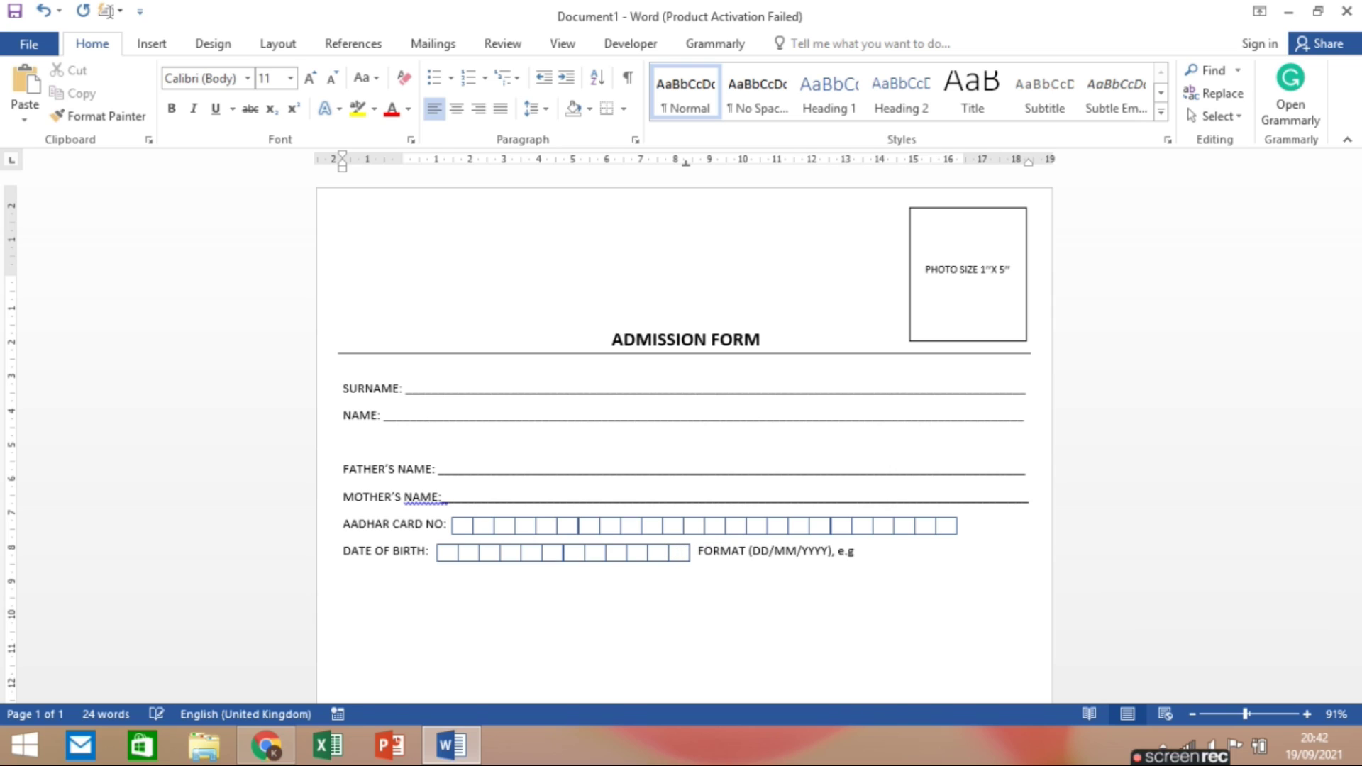
Step: Type GENDER: on the next line and draw a small square box after it
click(354, 590)
text(GENDER:)
click(151, 43)
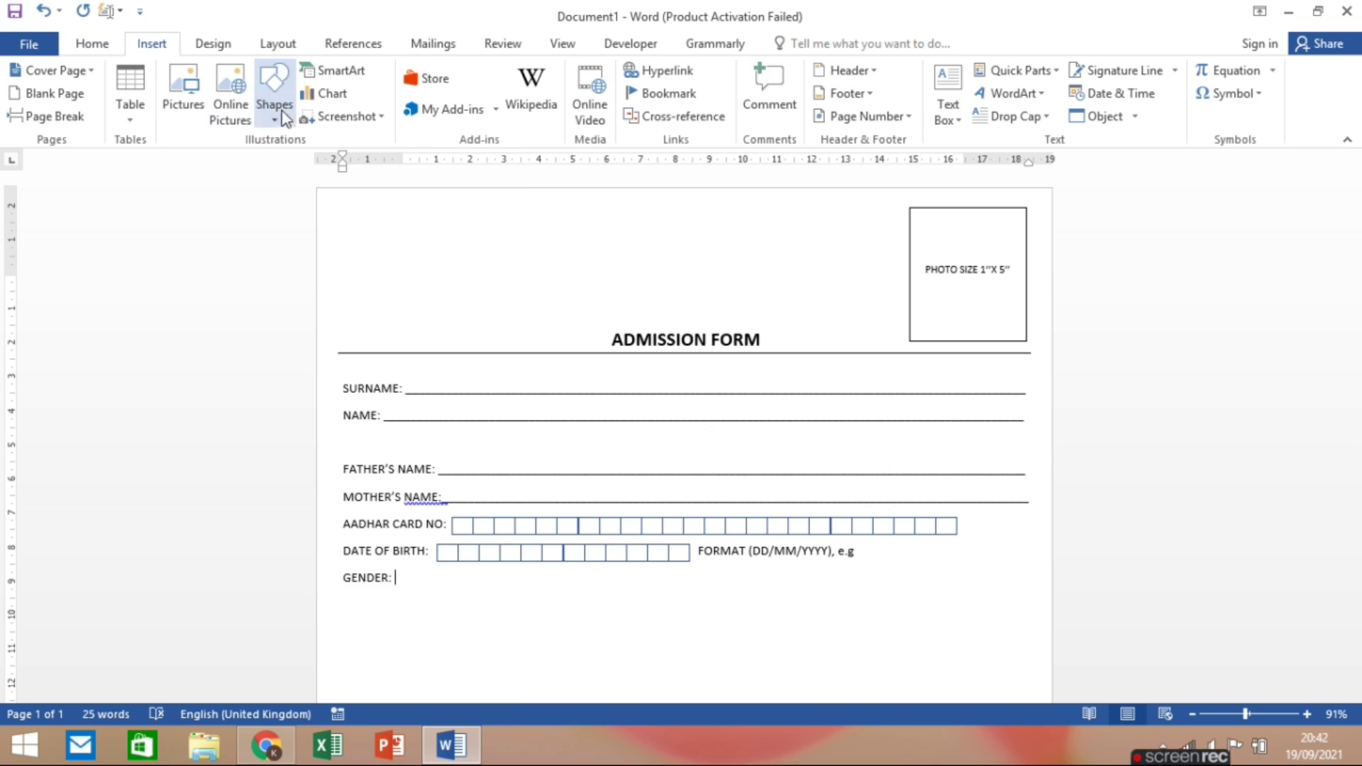
click(274, 98)
click(270, 210)
drag(398, 572, 418, 587)
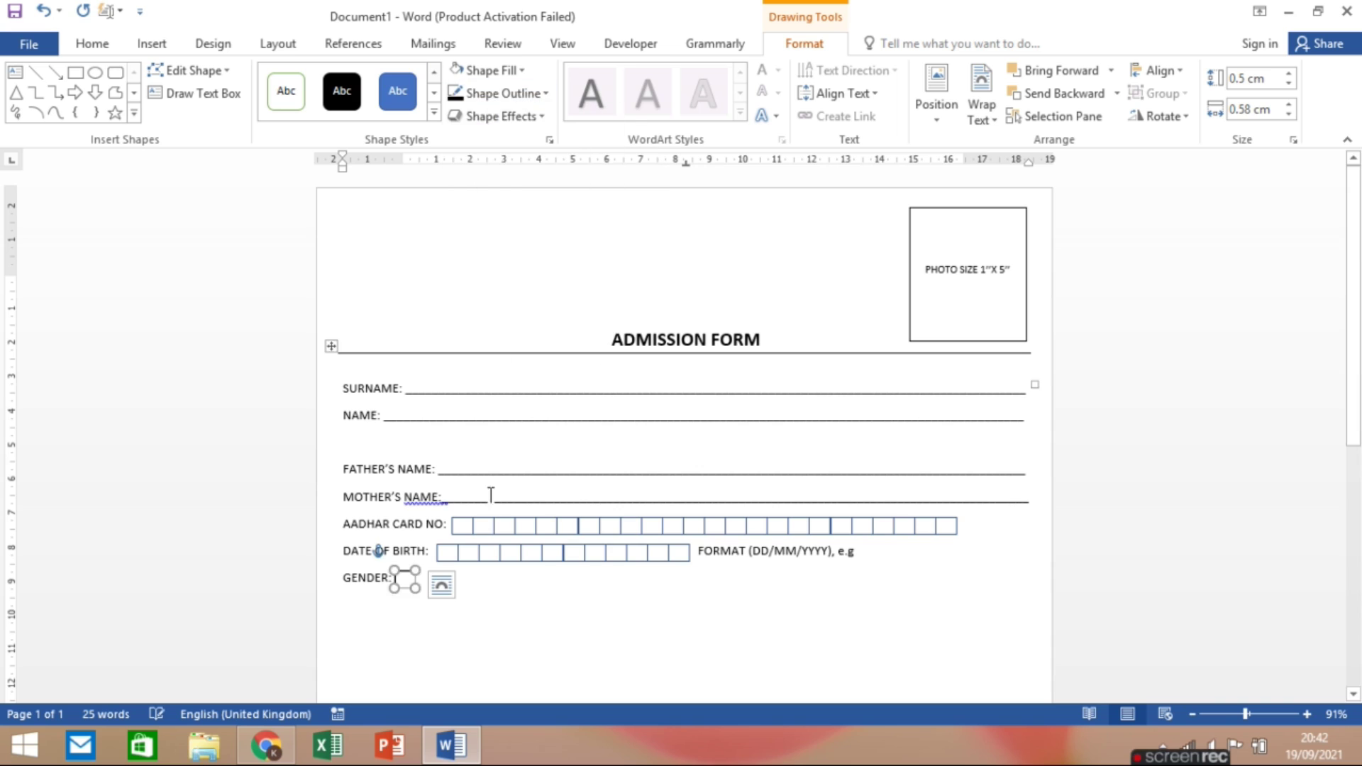
Step: Add small square tick boxes after GENDER: with MALE and FEMALE labels beside them
key(Tab)
key(Tab)
key(Tab)
click(441, 586)
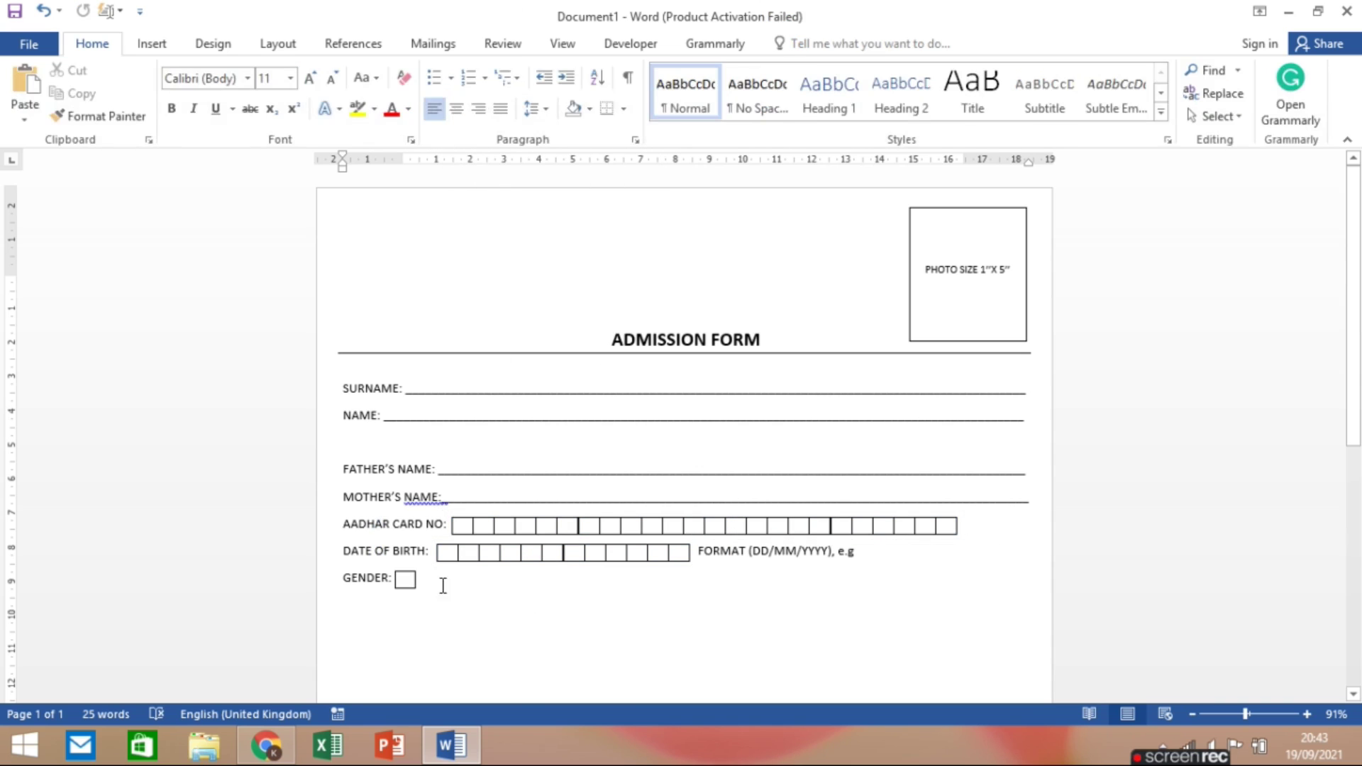
click(410, 581)
drag(410, 581, 460, 637)
click(426, 579)
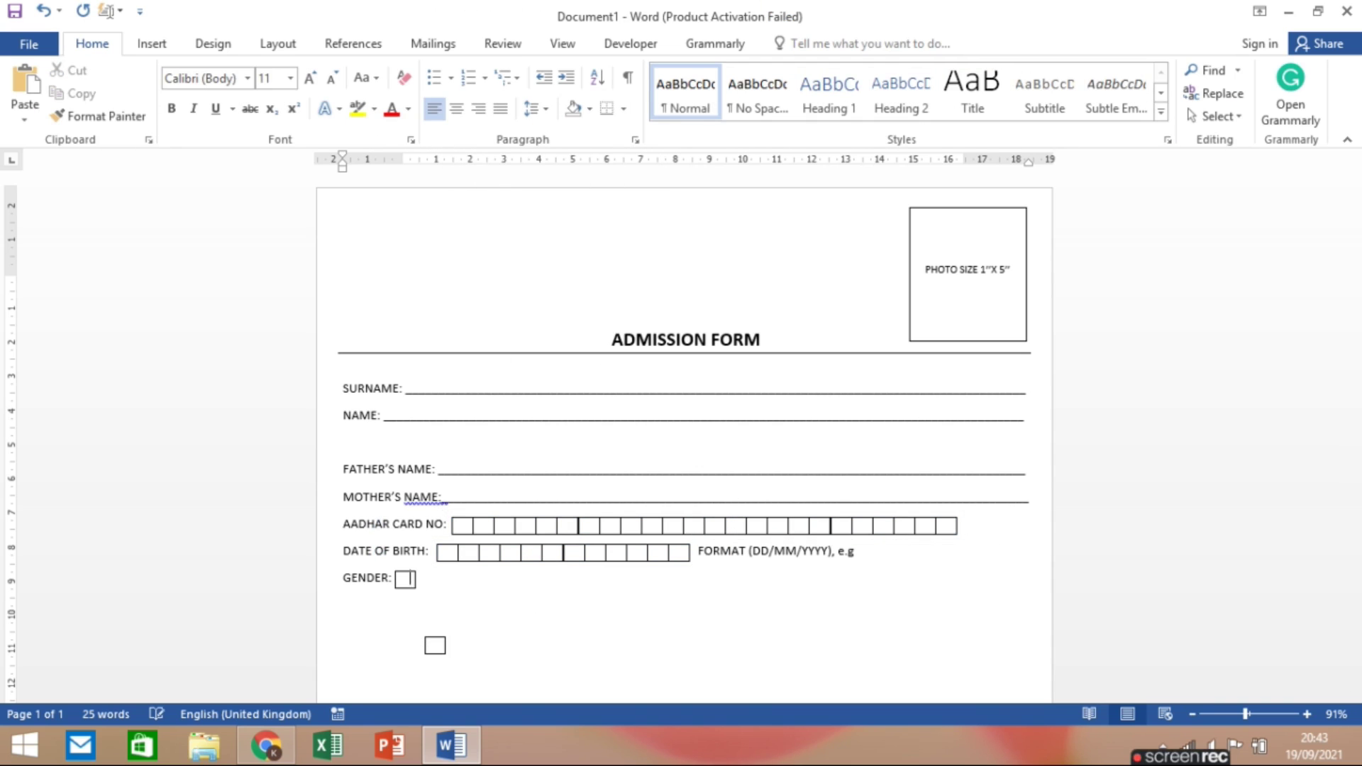
text(MALE)
drag(435, 636, 471, 570)
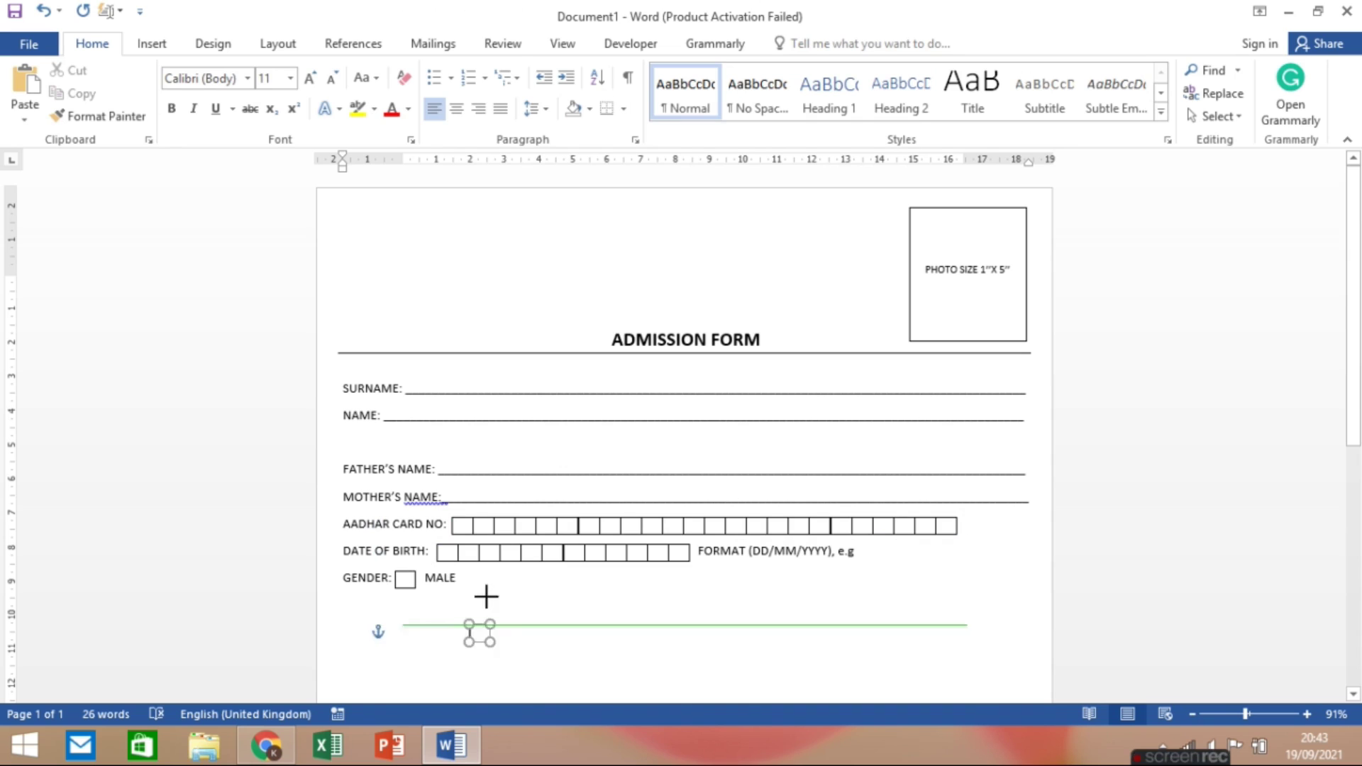
click(525, 580)
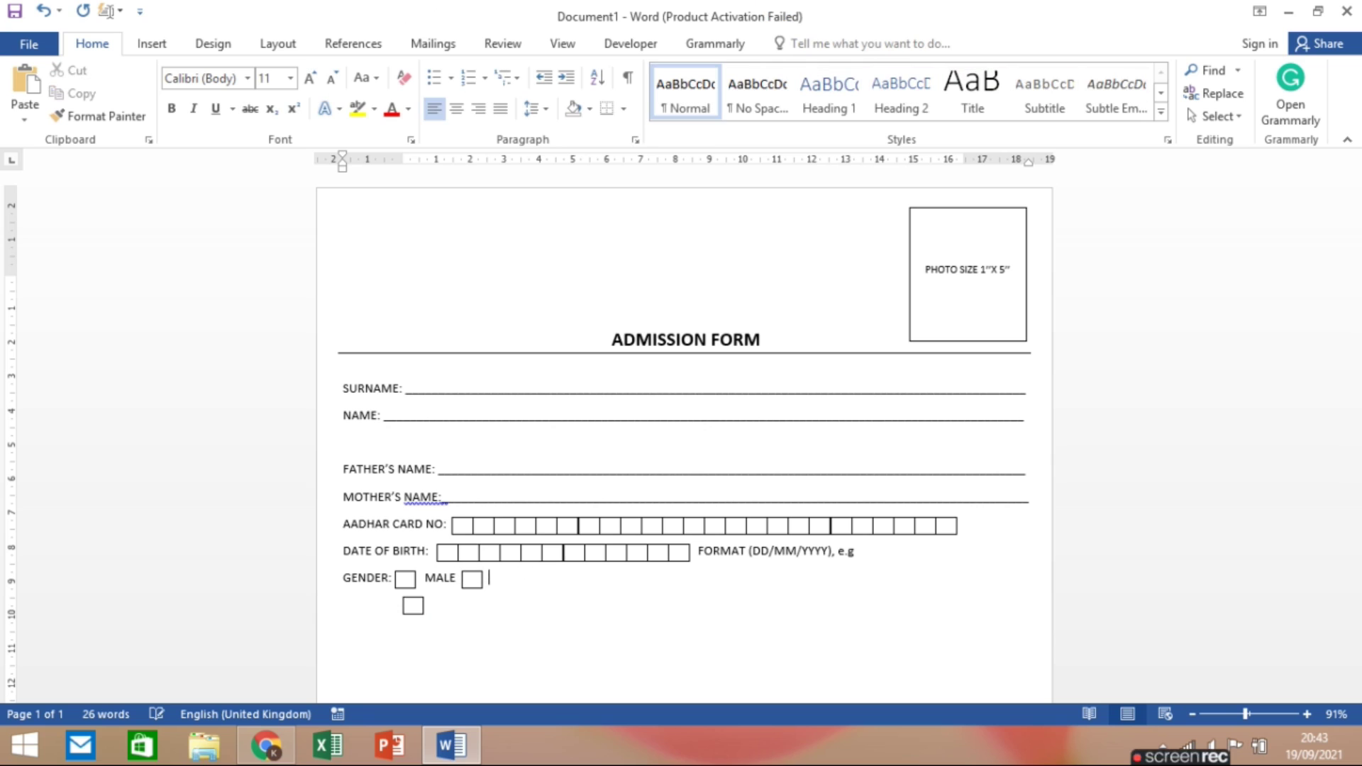
text(FEMALE)
drag(413, 605, 546, 579)
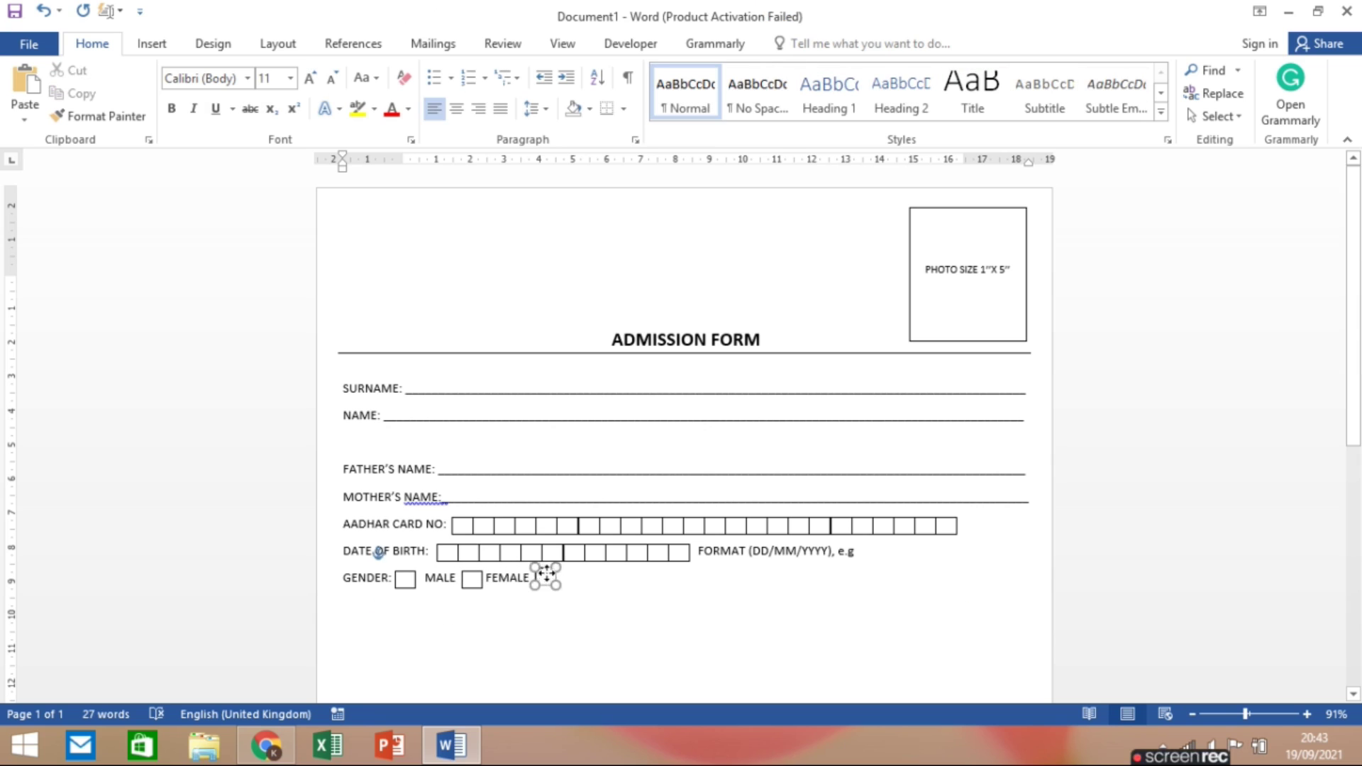
Step: Add a 'PHONE NUMBER:' field with a long underscore line after the FEMALE box
click(549, 636)
key(Tab)
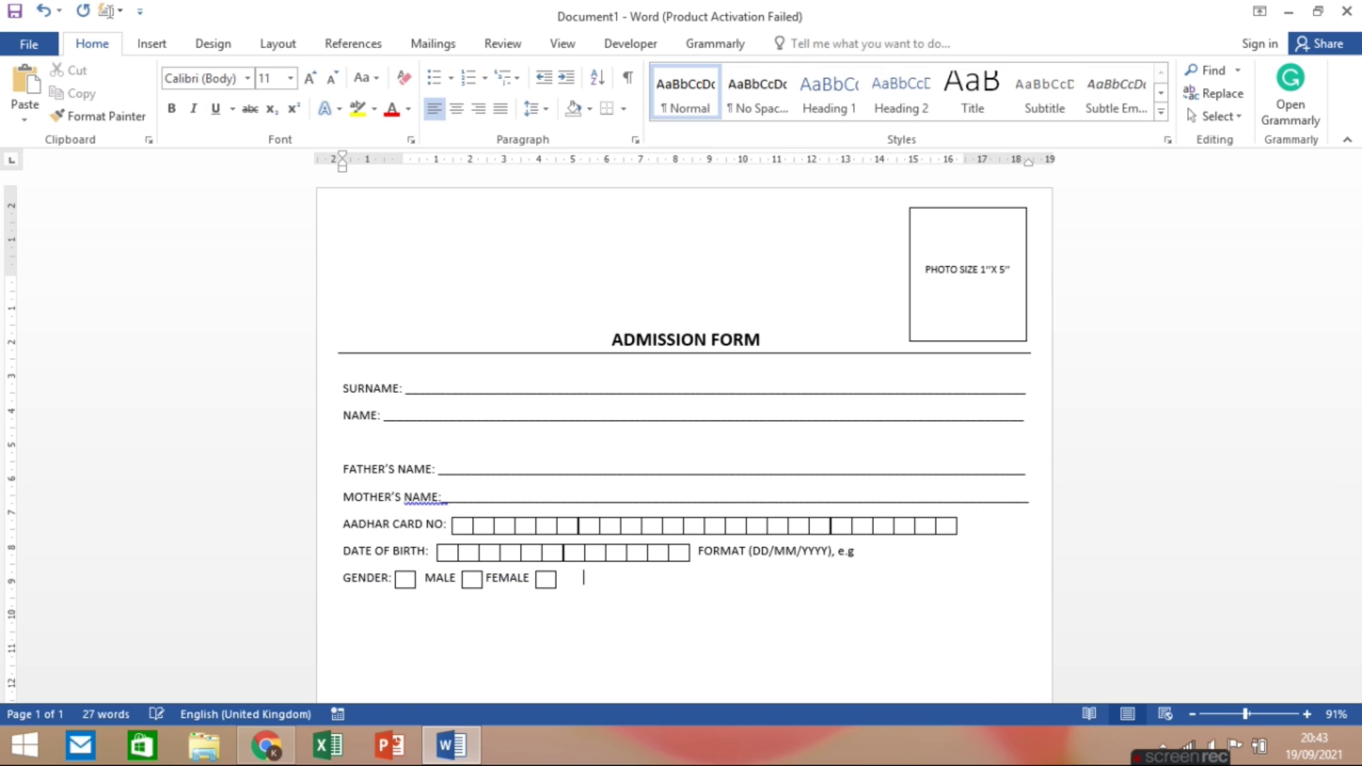
text(PHONE NUMBER)
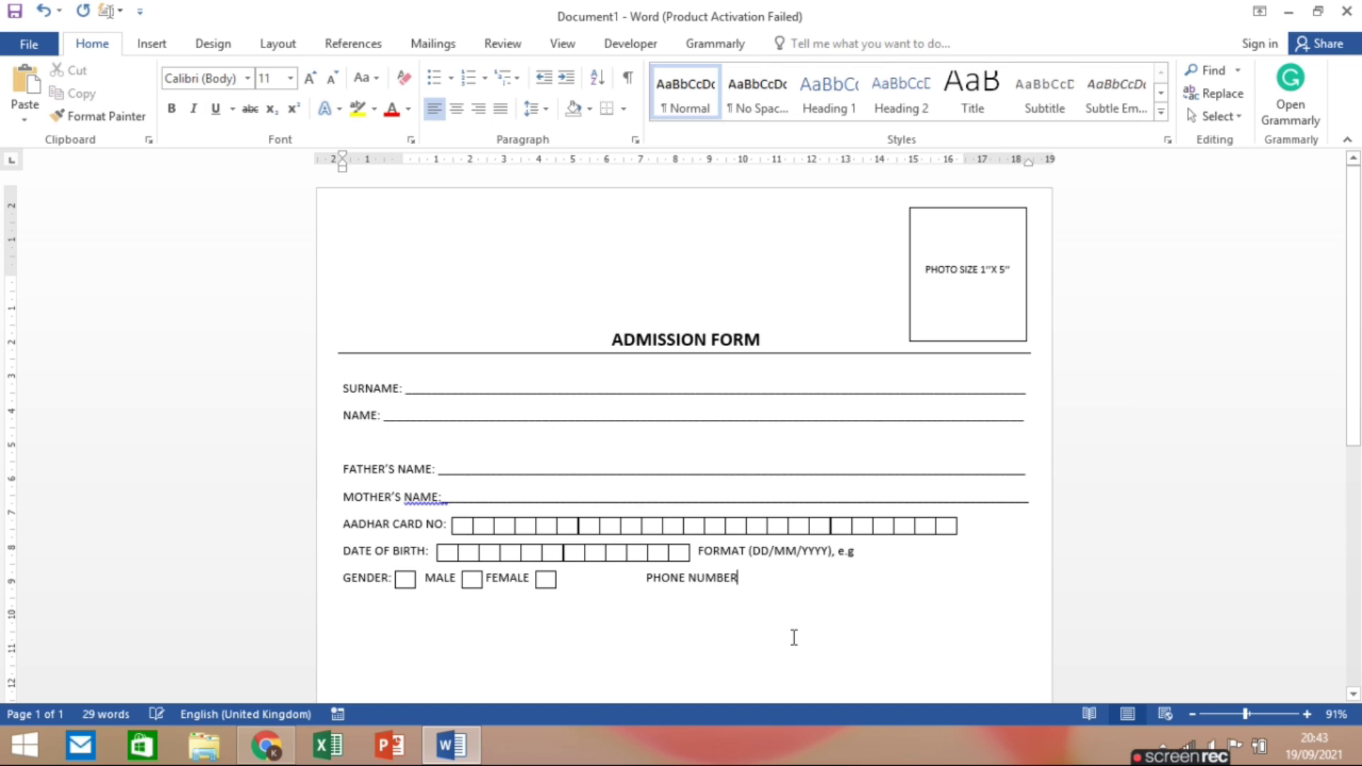
text(: ____________________________________________________________)
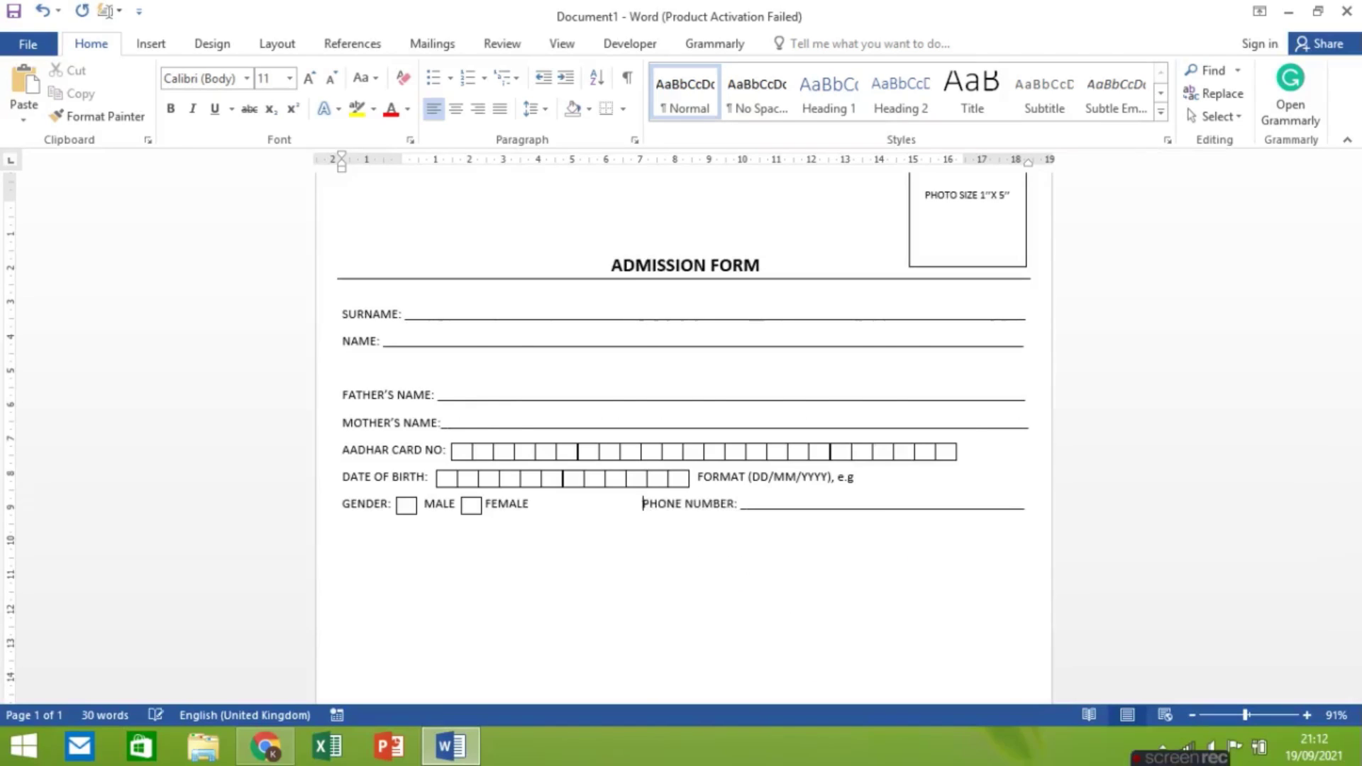
key(BackSpace)
key(BackSpace)
key(BackSpace)
Step: Shorten the phone underline, add an underlined HOME LINE field, and delete the word NUMBER
key(BackSpace)
key(BackSpace)
key(BackSpace)
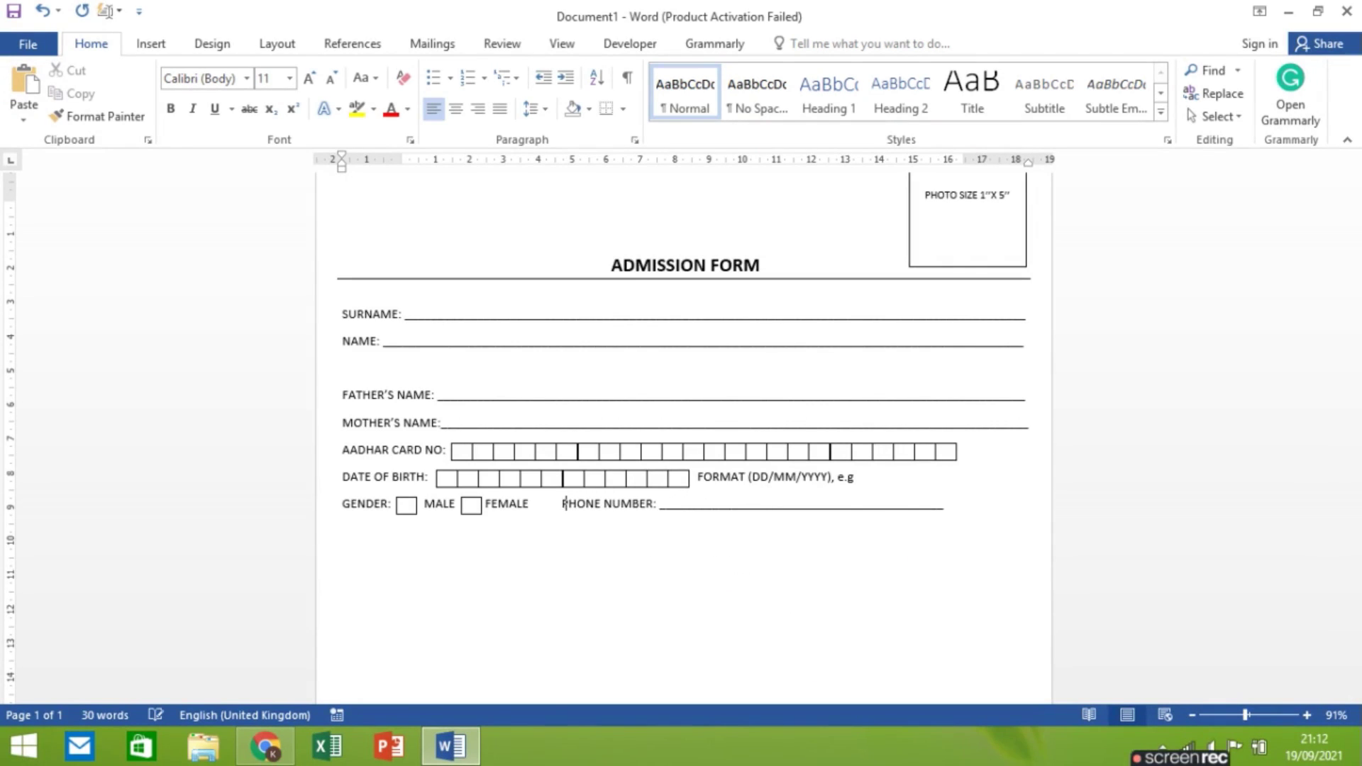
key(BackSpace)
key(BackSpace)
click(940, 503)
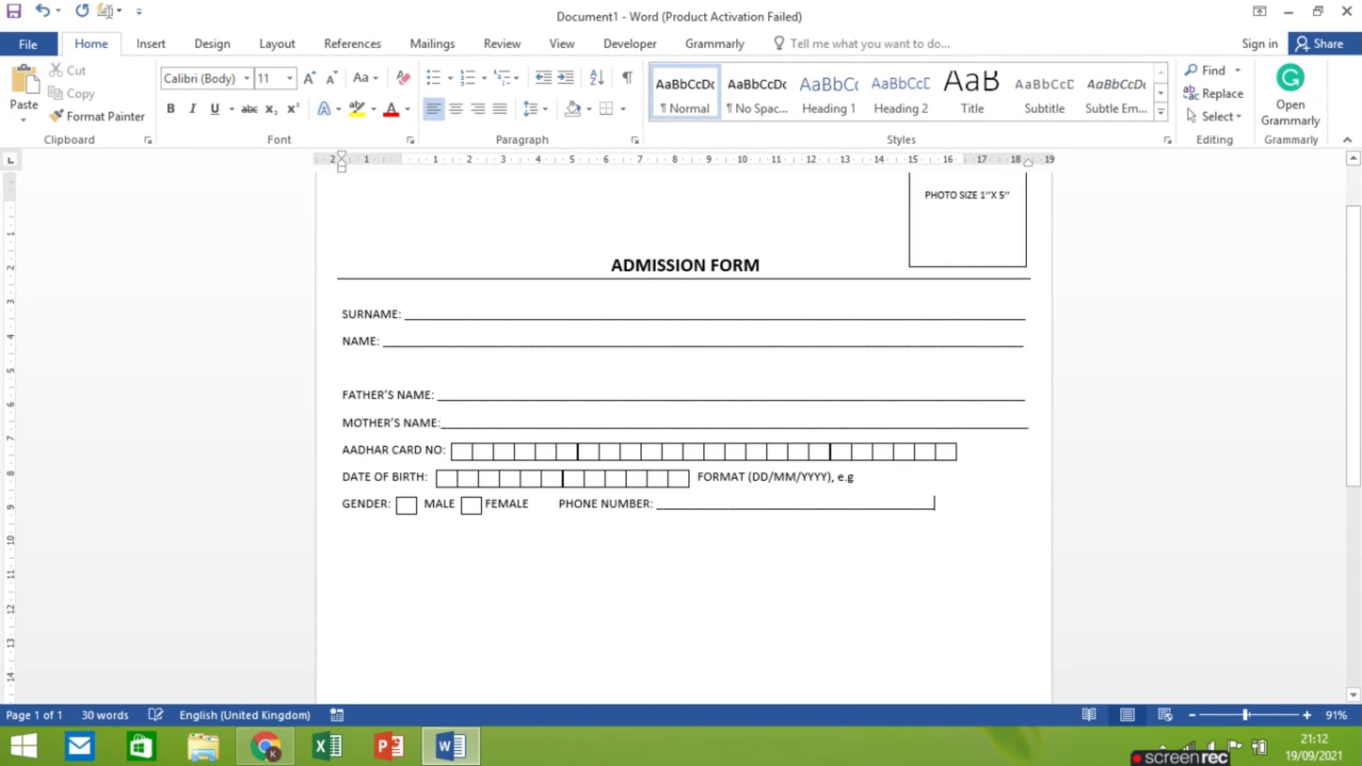
key(BackSpace)
key(BackSpace)
key(BackSpace)
key(BackSpace)
key(BackSpace)
key(BackSpace)
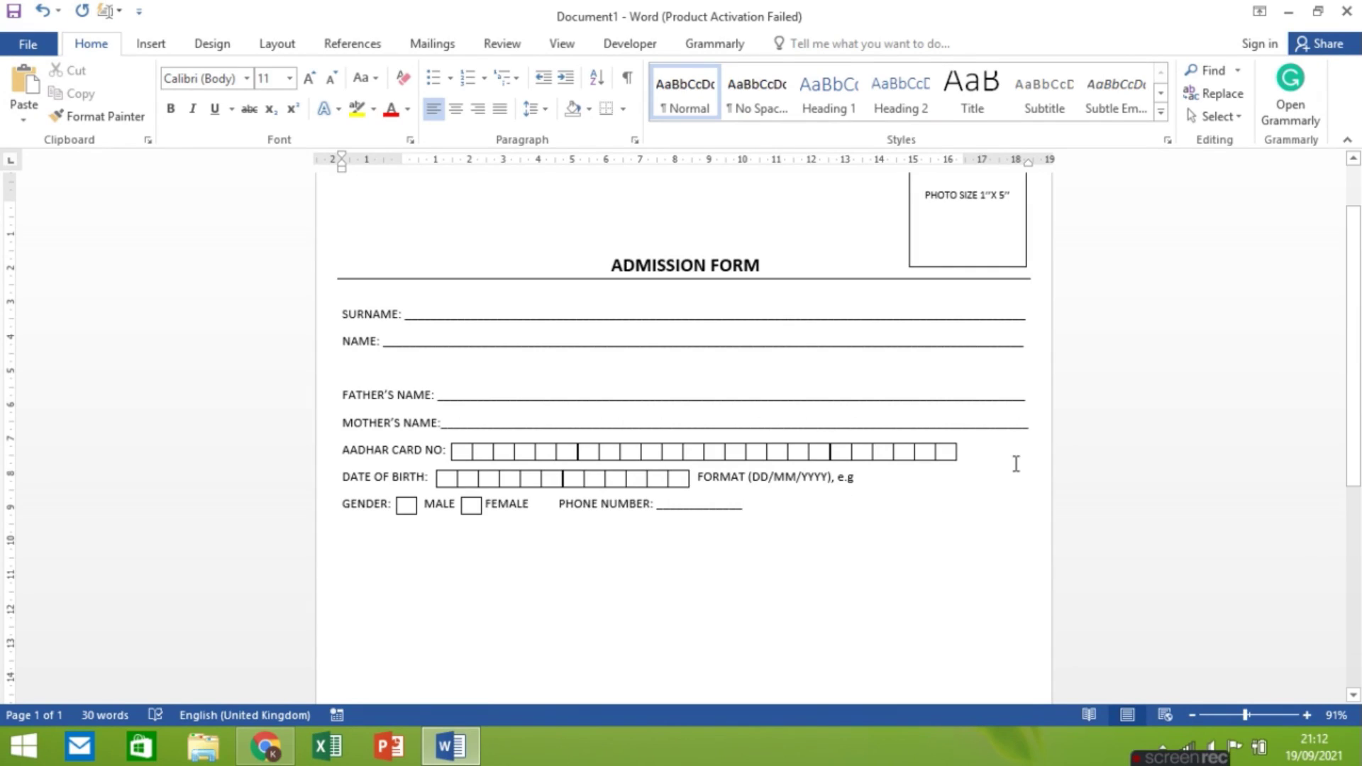
text(______HOME)
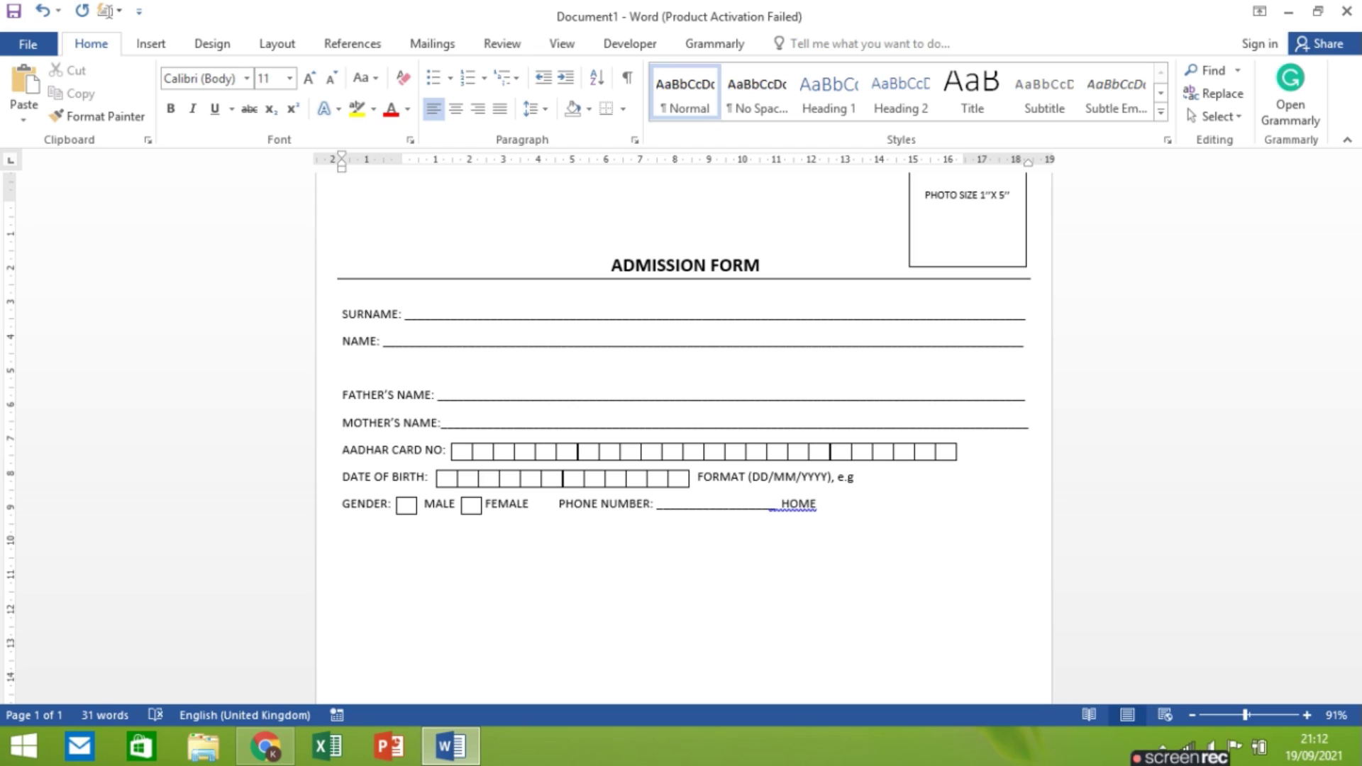
text(LINE)
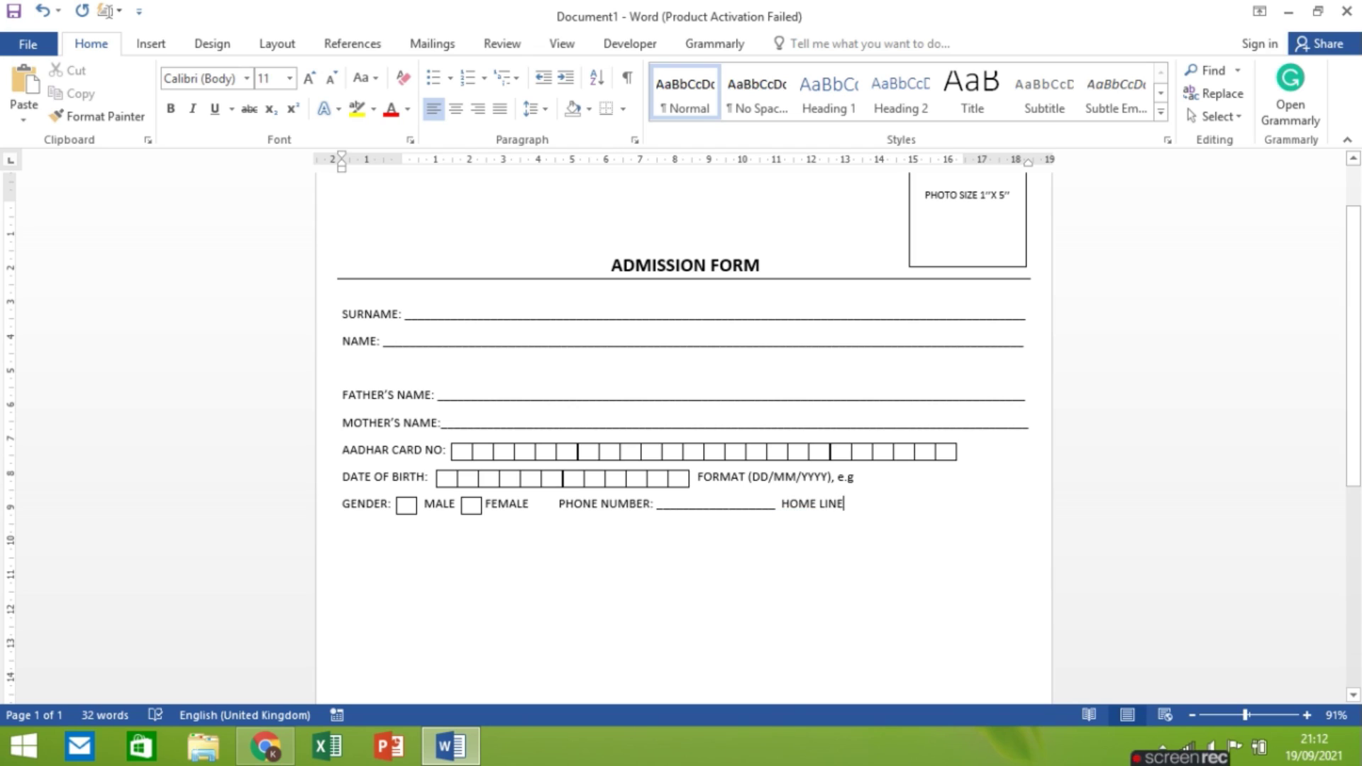
text(_______________________________________)
key(Return)
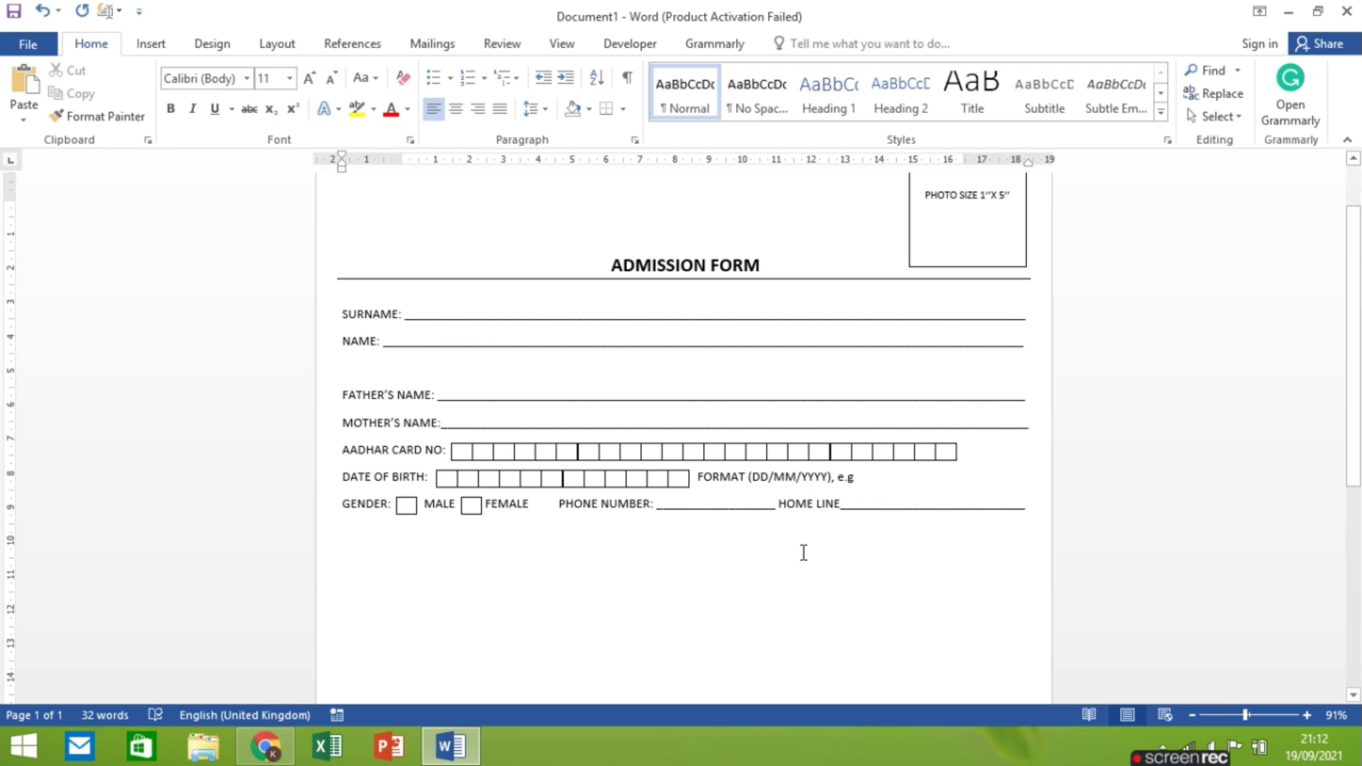
click(648, 504)
key(BackSpace)
key(BackSpace)
key(BackSpace)
Step: Relabel the phone field 'PHONE MOBILE:' and add an underlined 'PLACE OF BIRTH:' line
text(MO)
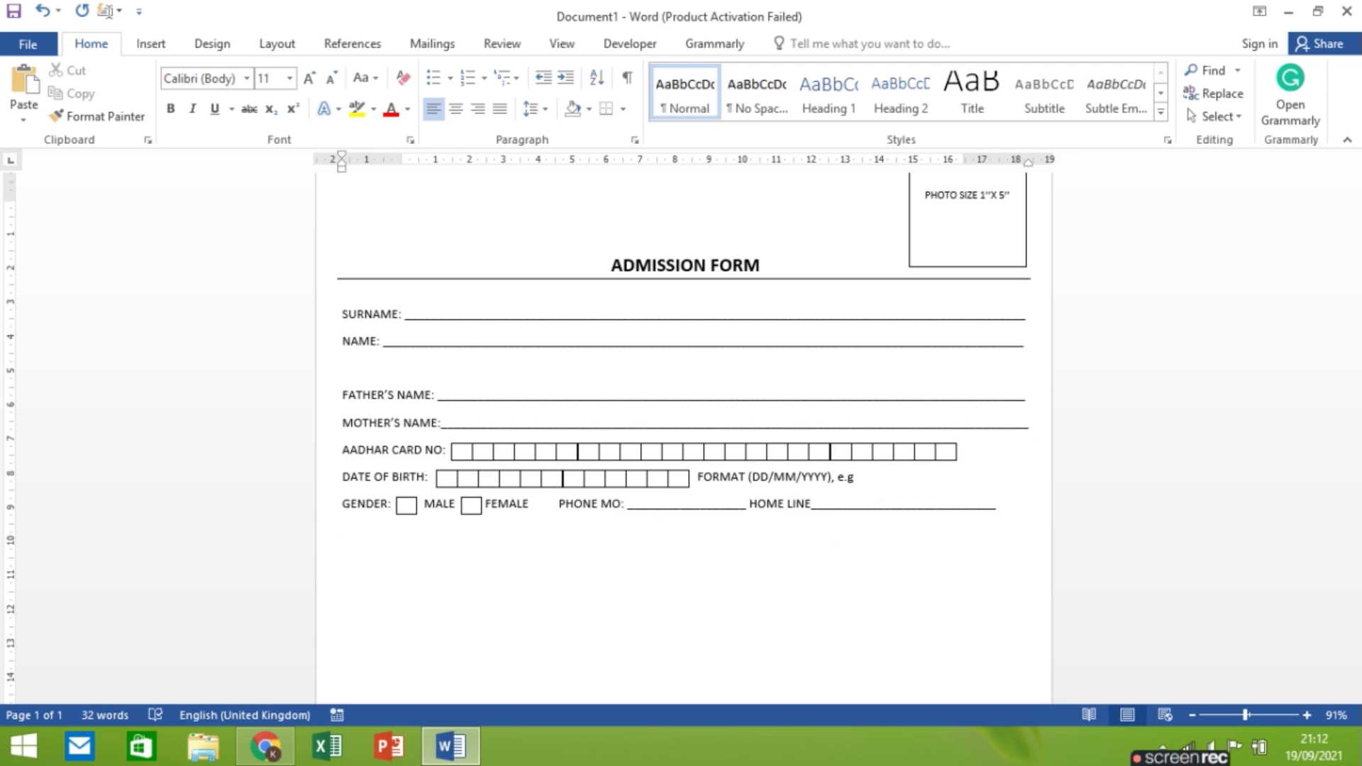
text(BILE:)
click(360, 529)
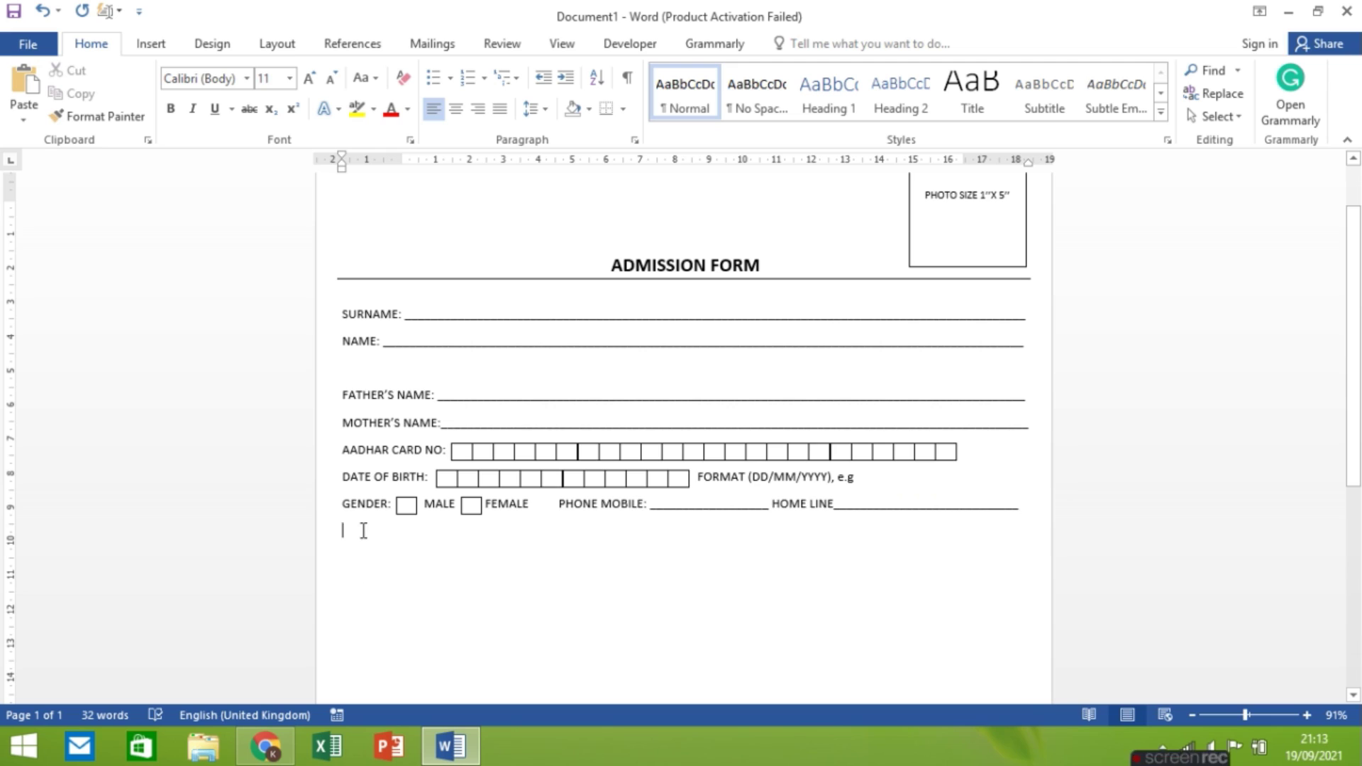
text(PLACE OF BIRTH)
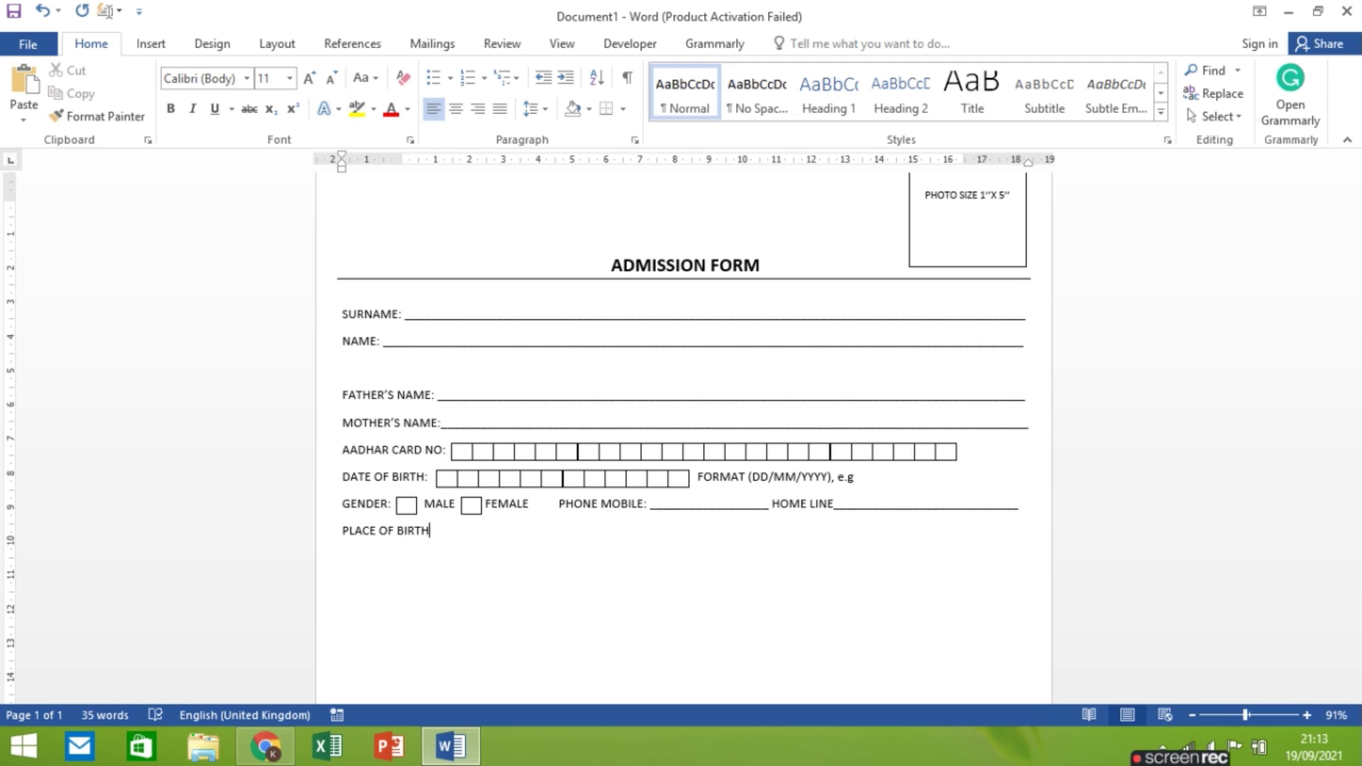
text(:_______________________________________________________________________________________)
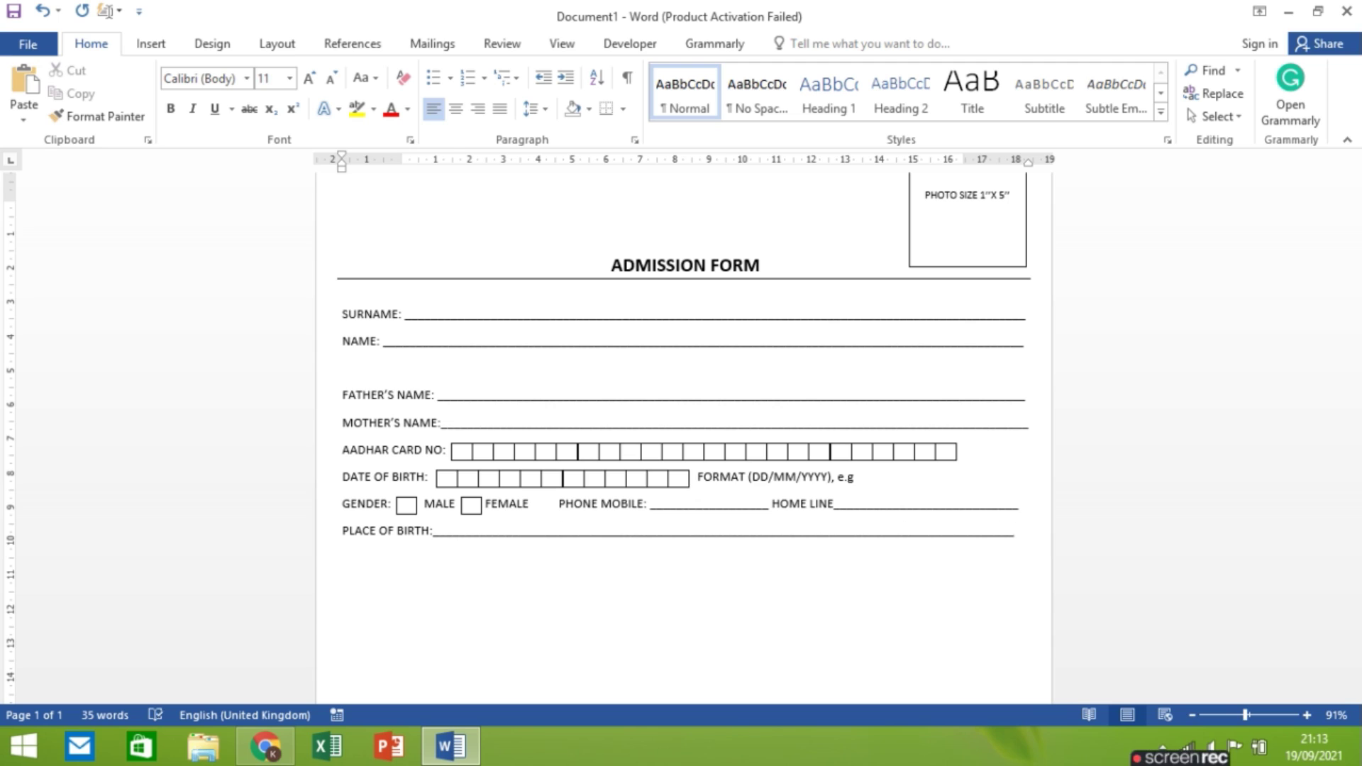
key(Return)
Step: Add underlined CITY and 'DISTRICT:' fields, then a full-width underlined 'STATE:' line
text(:__________________________________)
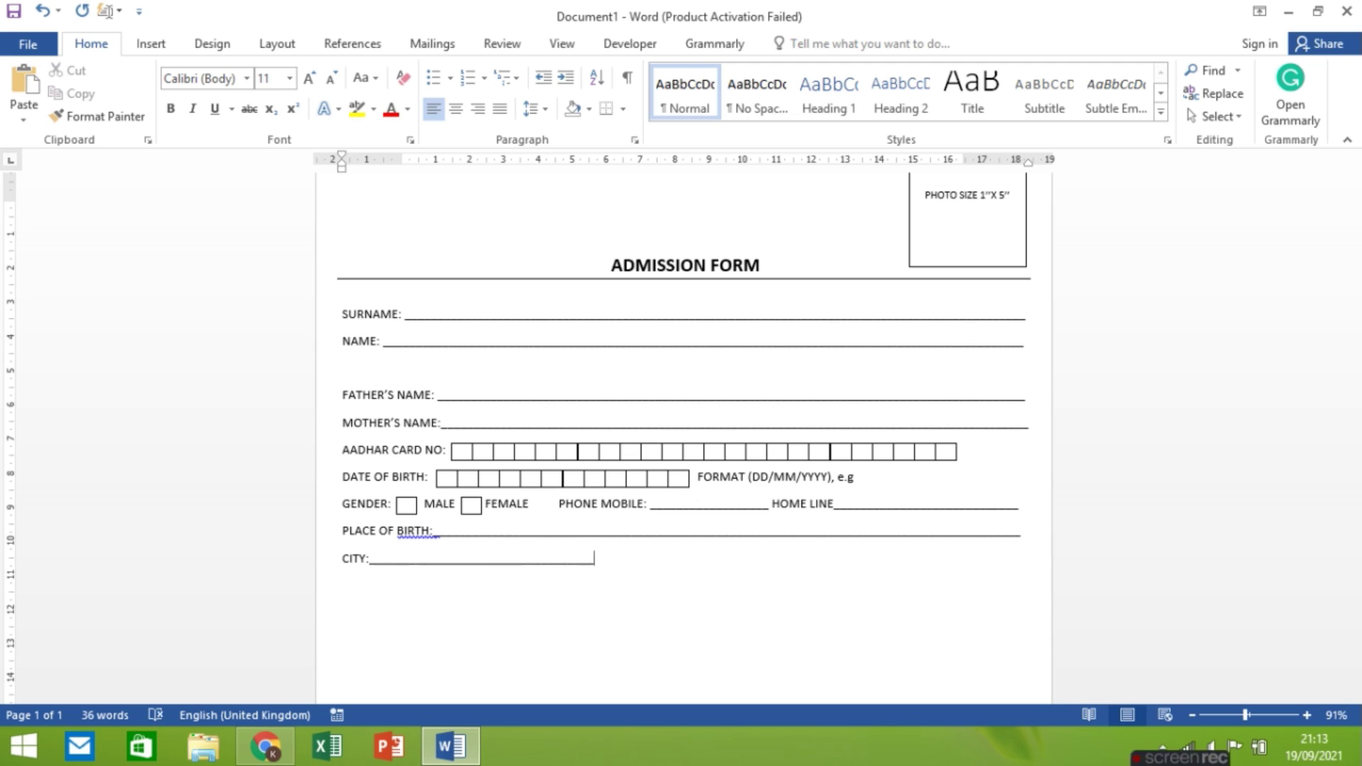
key(BackSpace)
key(BackSpace)
key(BackSpace)
text(DISTRACTIO)
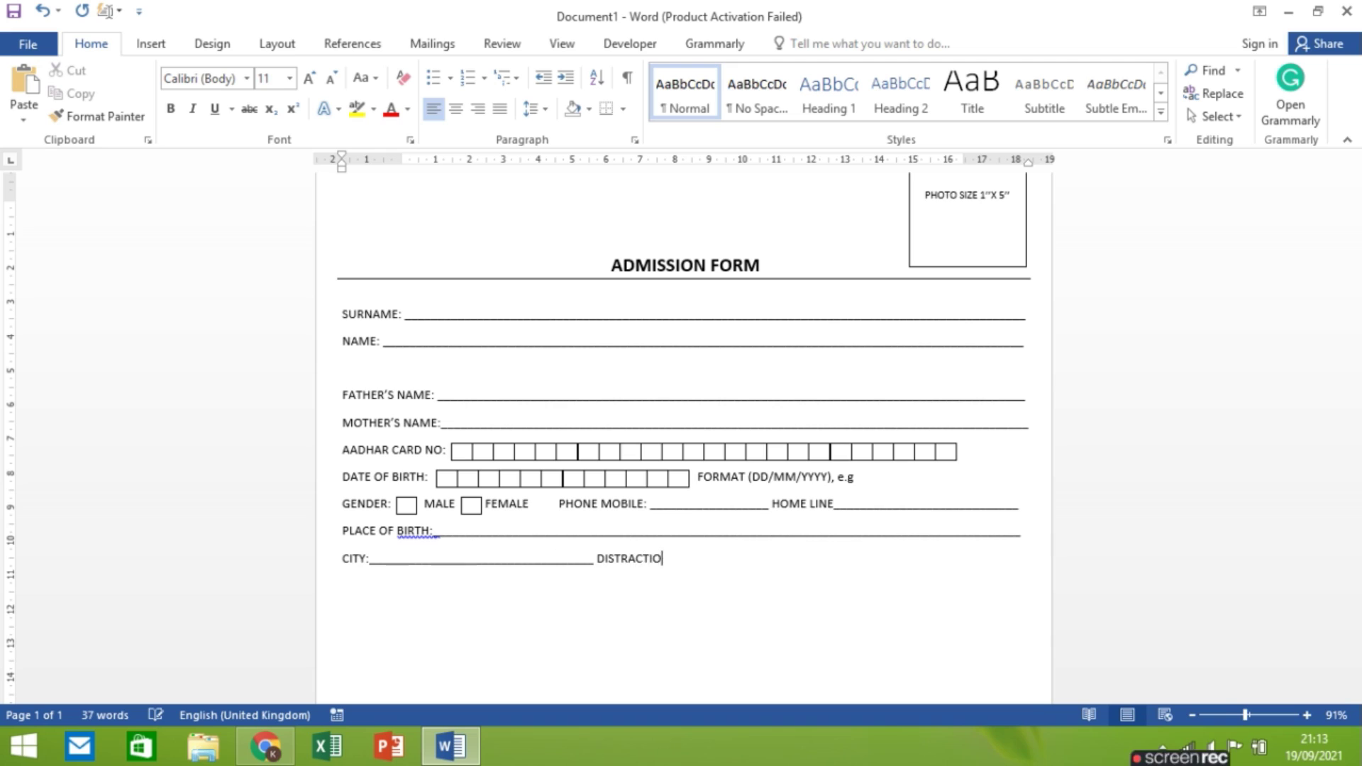
key(BackSpace)
key(BackSpace)
key(BackSpace)
key(BackSpace)
key(BackSpace)
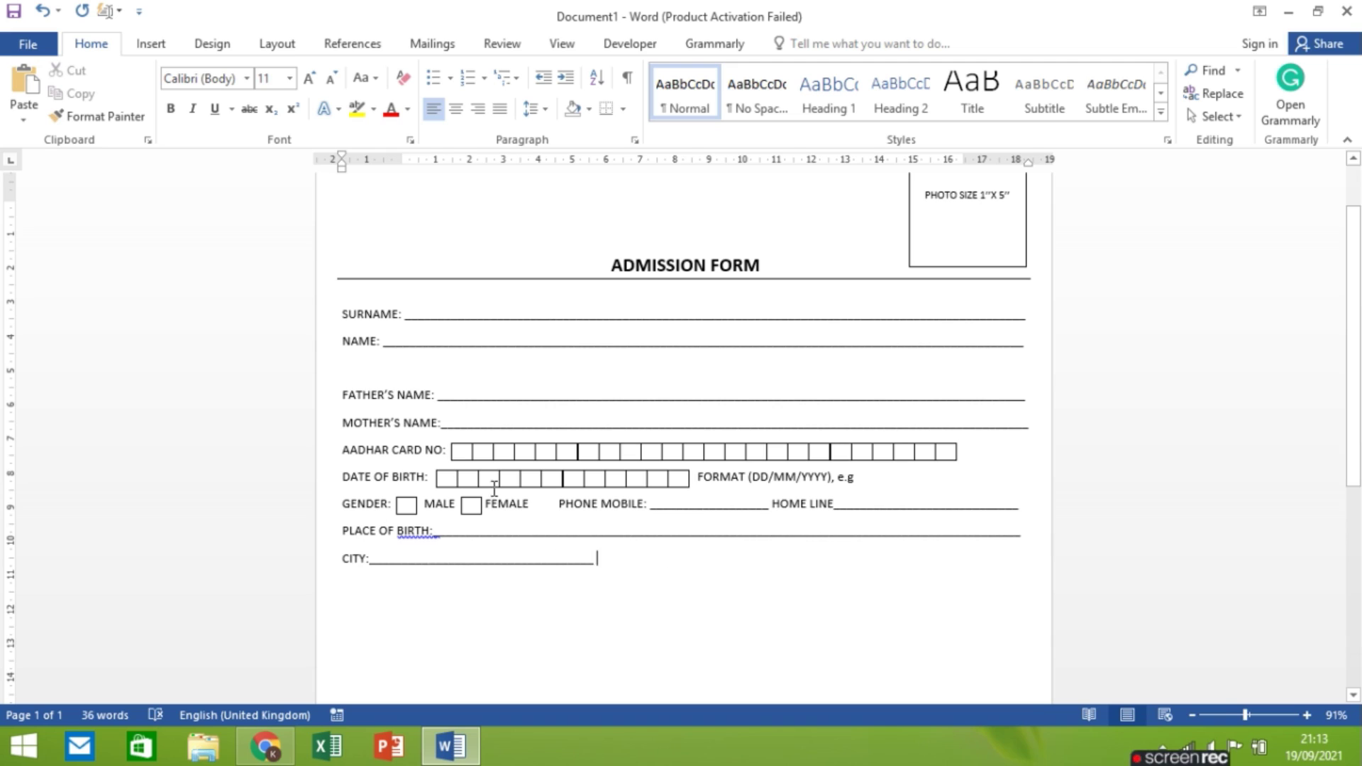
text(DISTRICT)
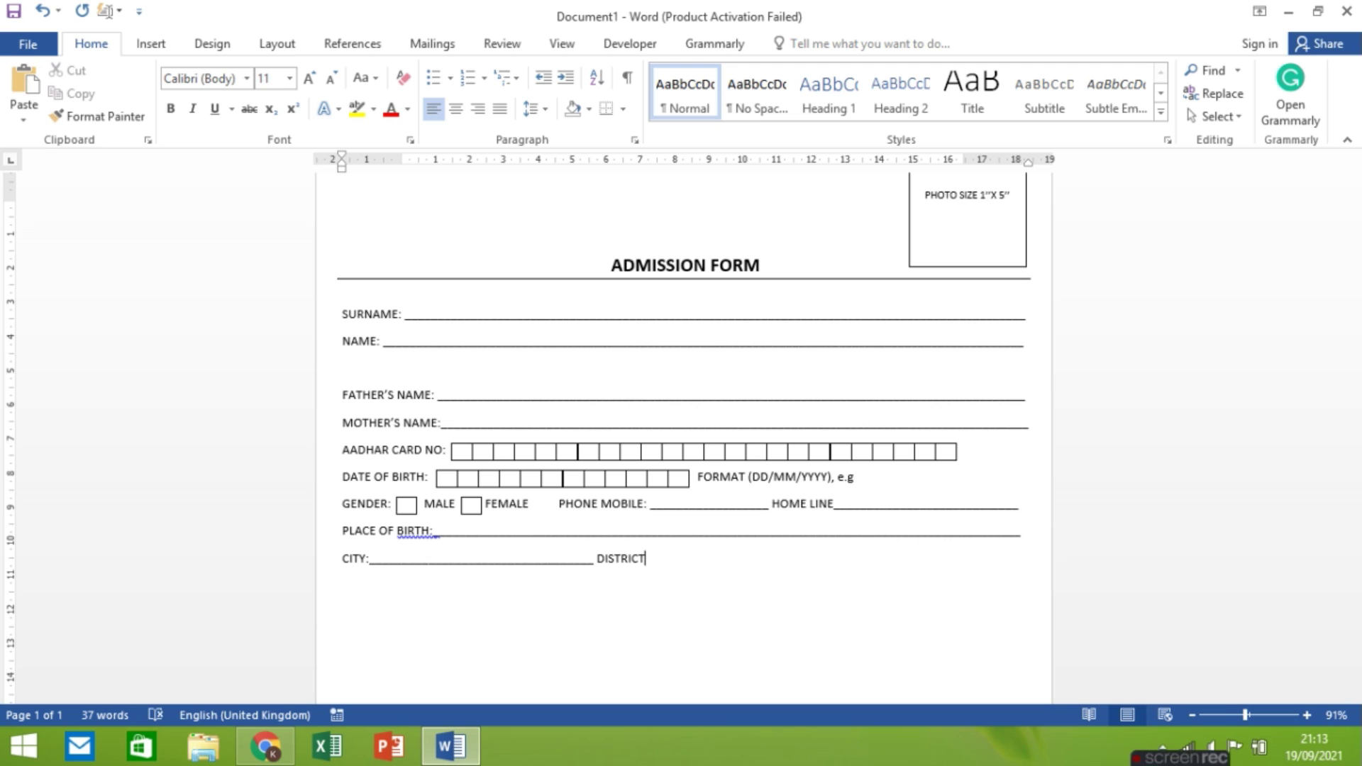
text(:_____________________________________________________)
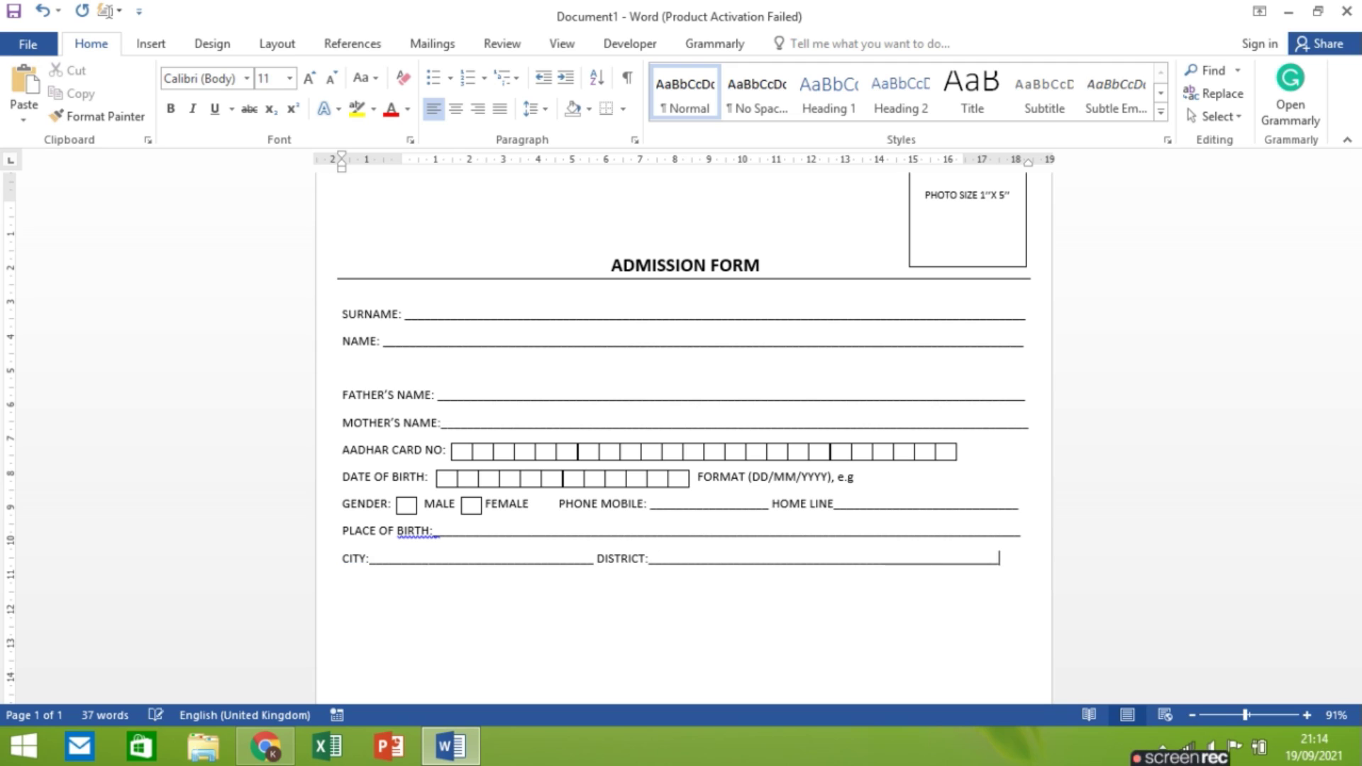
key(Return)
text(STATE:)
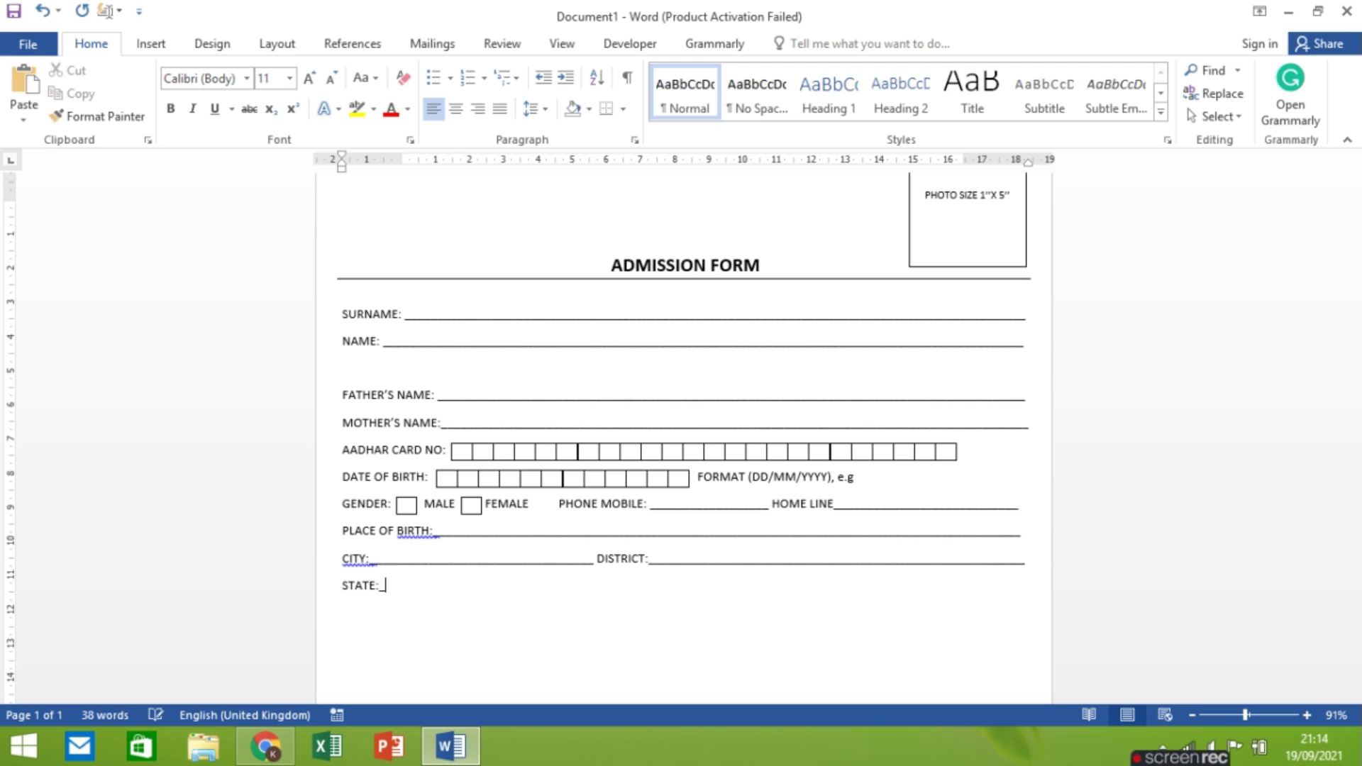
text(_________________________________________________________________________________________________)
key(Return)
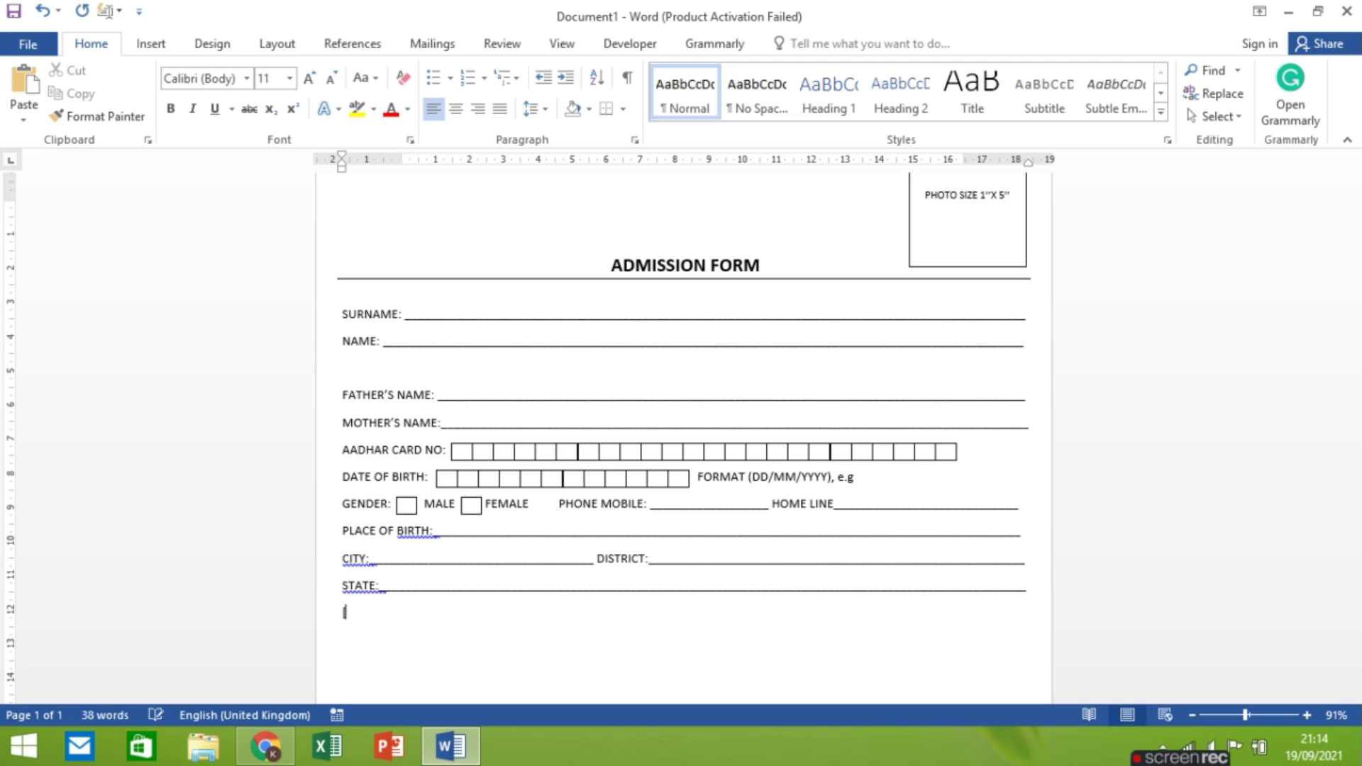
Step: Add the underlined 'PHYSICAL PROBLEMS/DISABILITY AND ABILITY (IF ANY):' line and space out the CITY, DISTRICT, STATE labels
text(PHYSICAL PROBLEMS/DISABILITY)
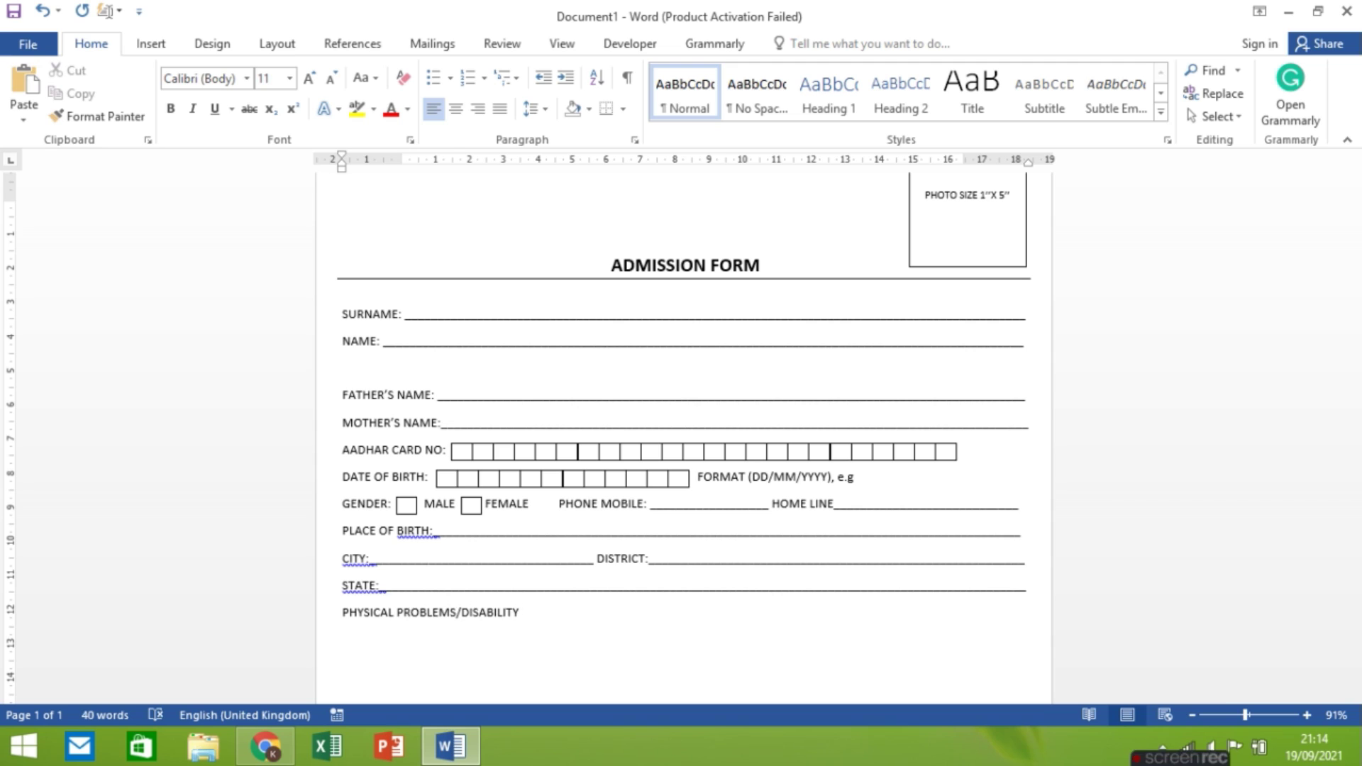
text( AND ABILITY ()
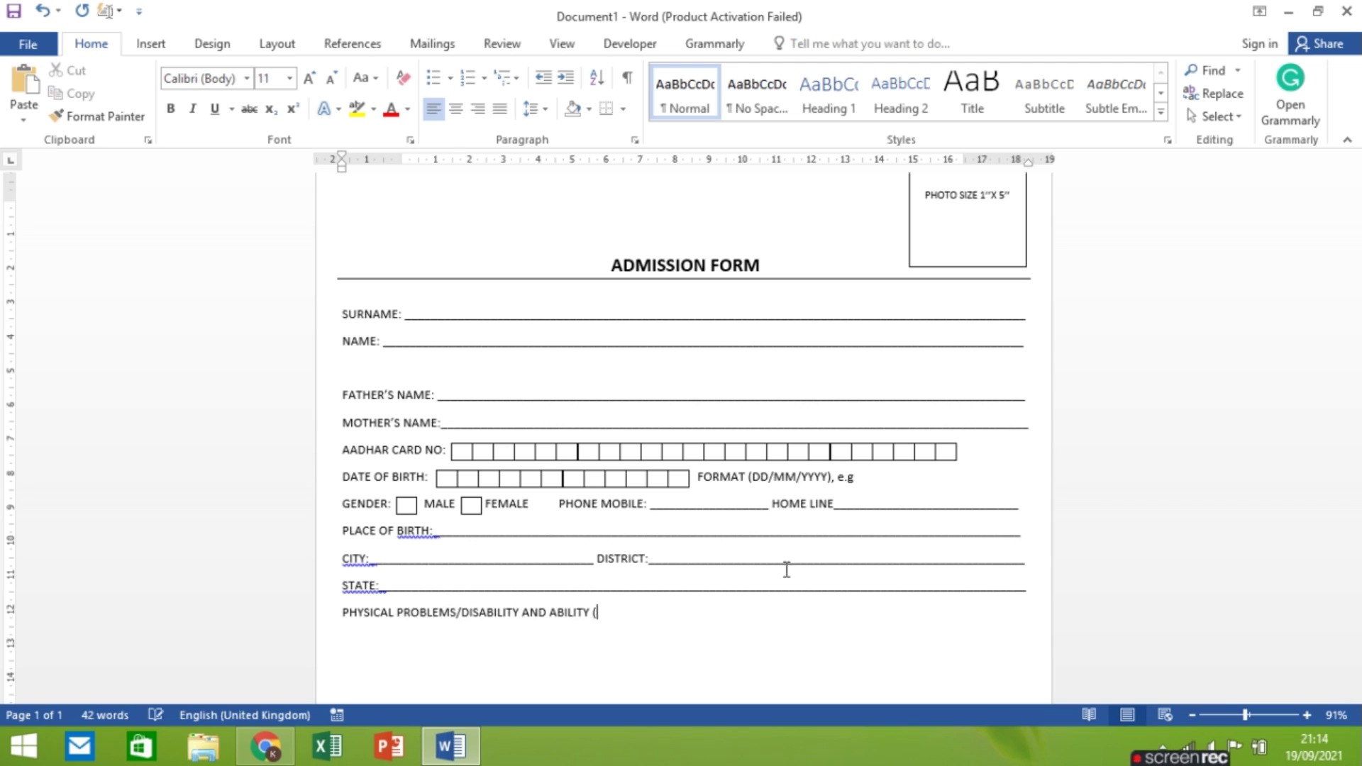
text(IF ANY):_______________________________________________________)
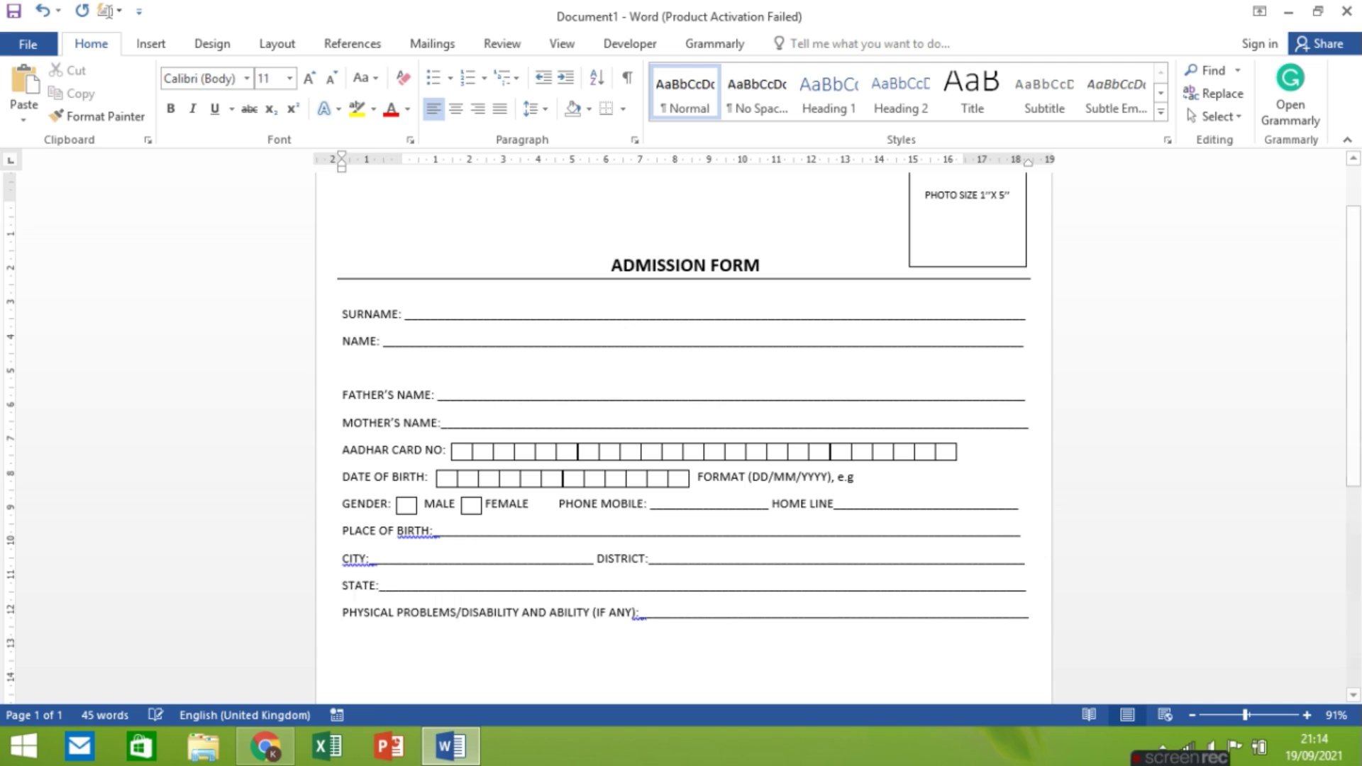
right_click(362, 559)
click(387, 579)
right_click(619, 559)
click(678, 581)
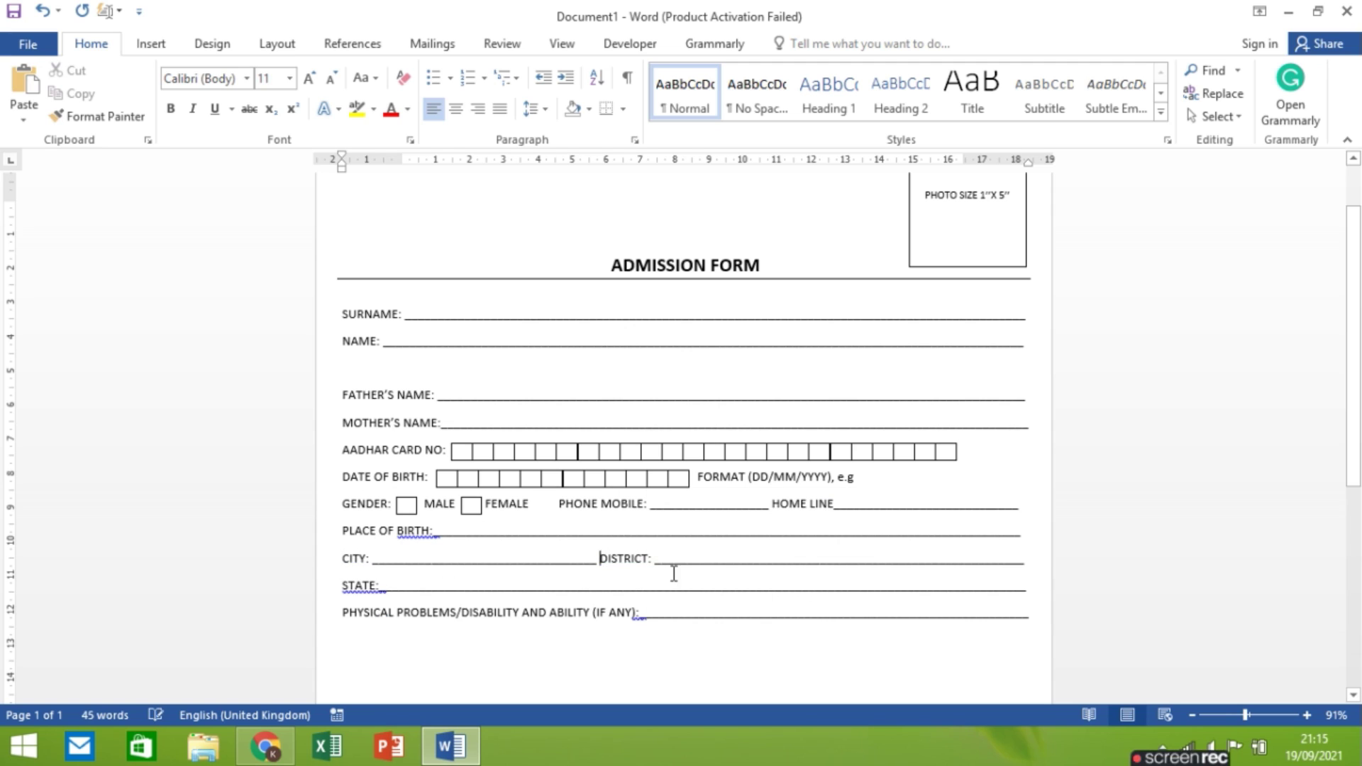
right_click(376, 592)
click(415, 606)
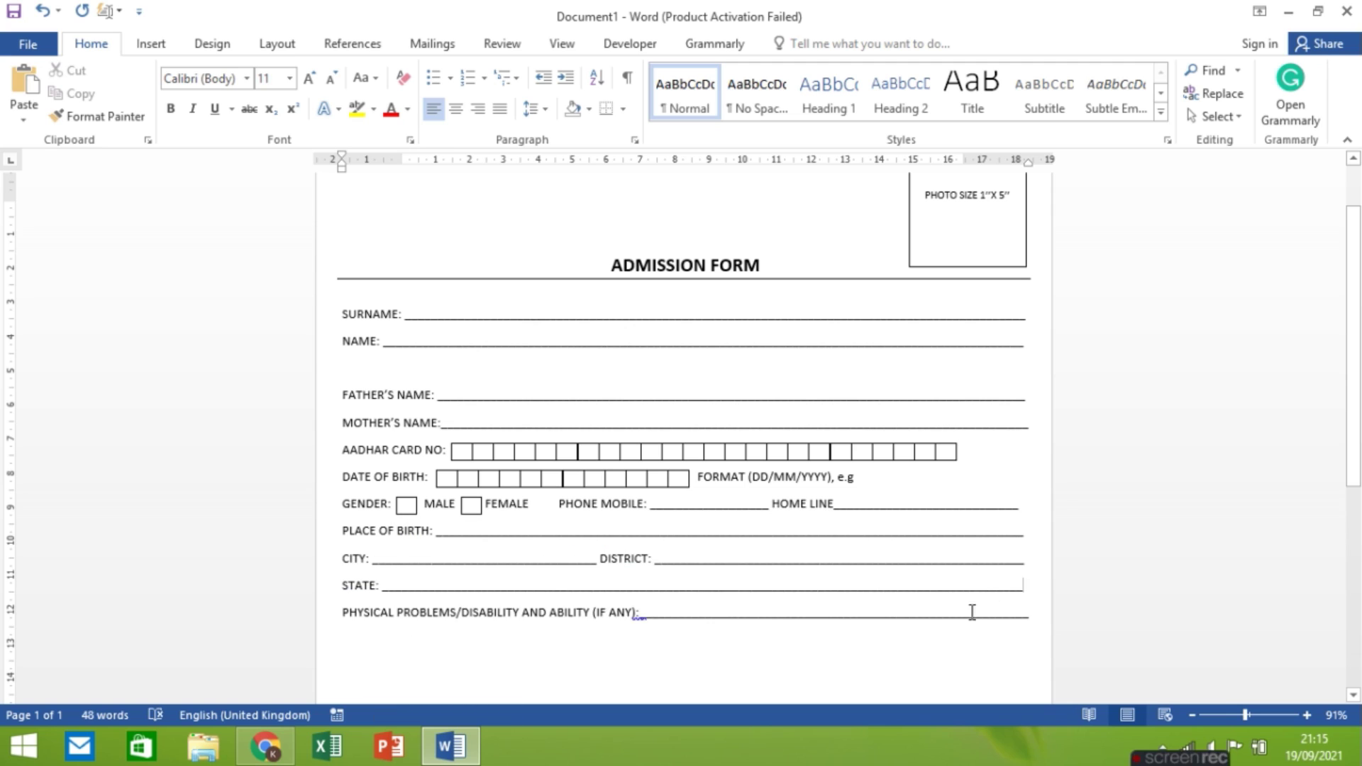
right_click(639, 615)
click(674, 511)
key(BackSpace)
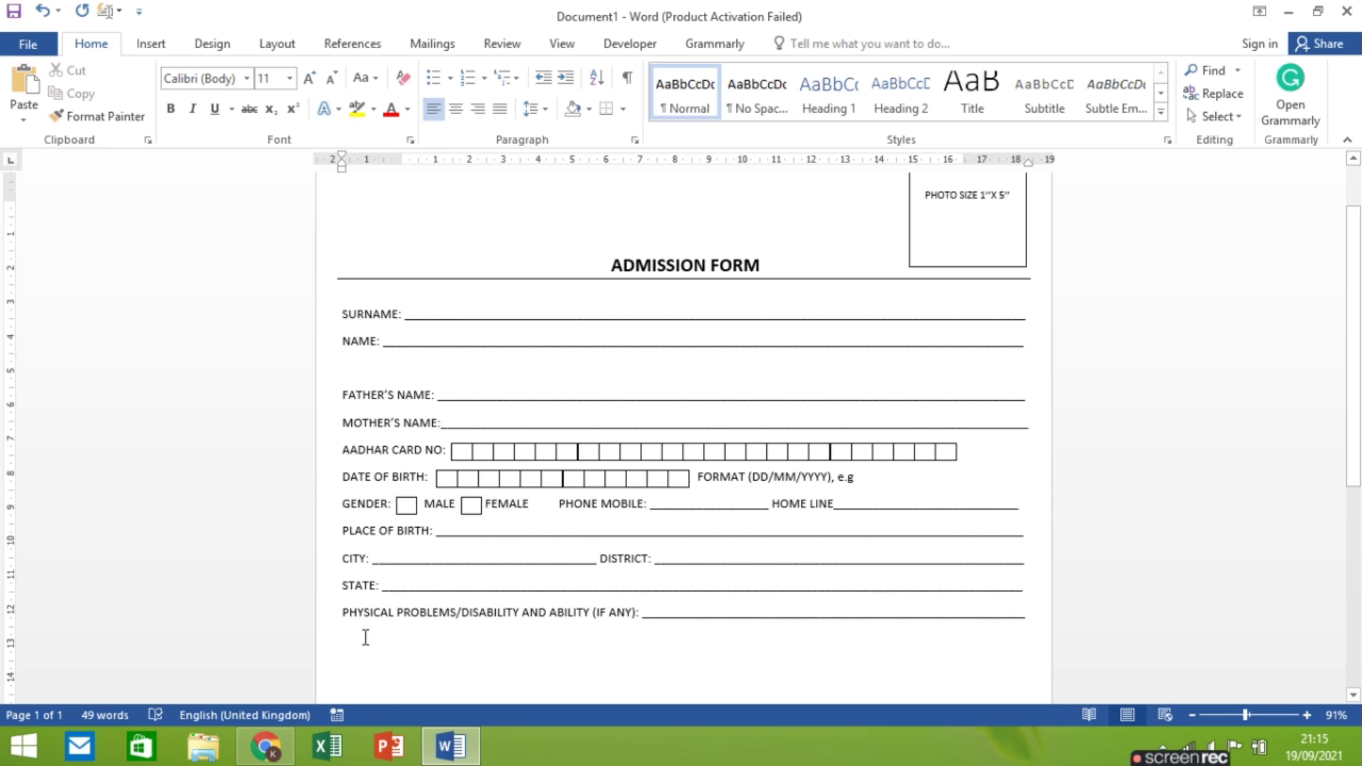
Step: Add an underlined 'NAME OF SCHOOL/COLLEGE:' line, correcting COLLGE to COLLEGE
text(NAME OF SCHOOL/ C)
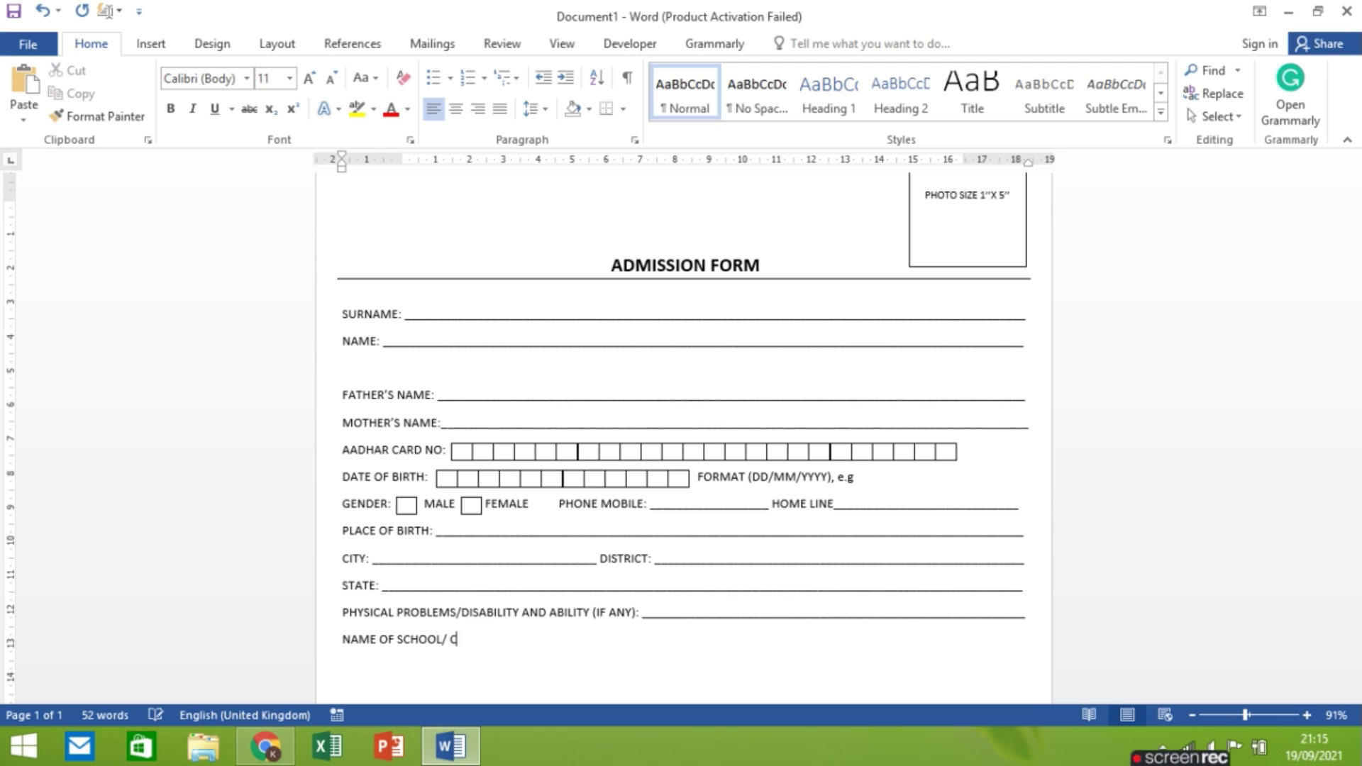
key(BackSpace)
key(BackSpace)
text(COLLGE)
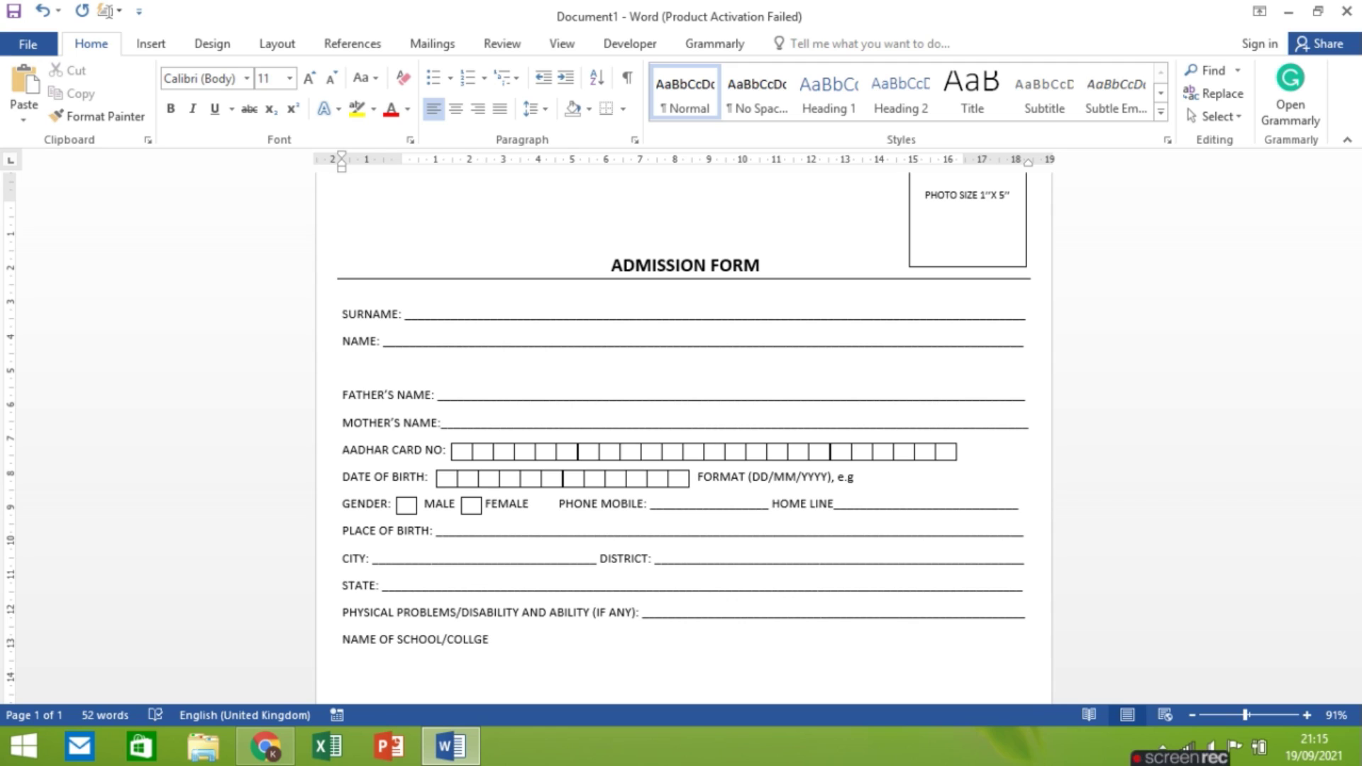
text(:___________________________________________________________________)
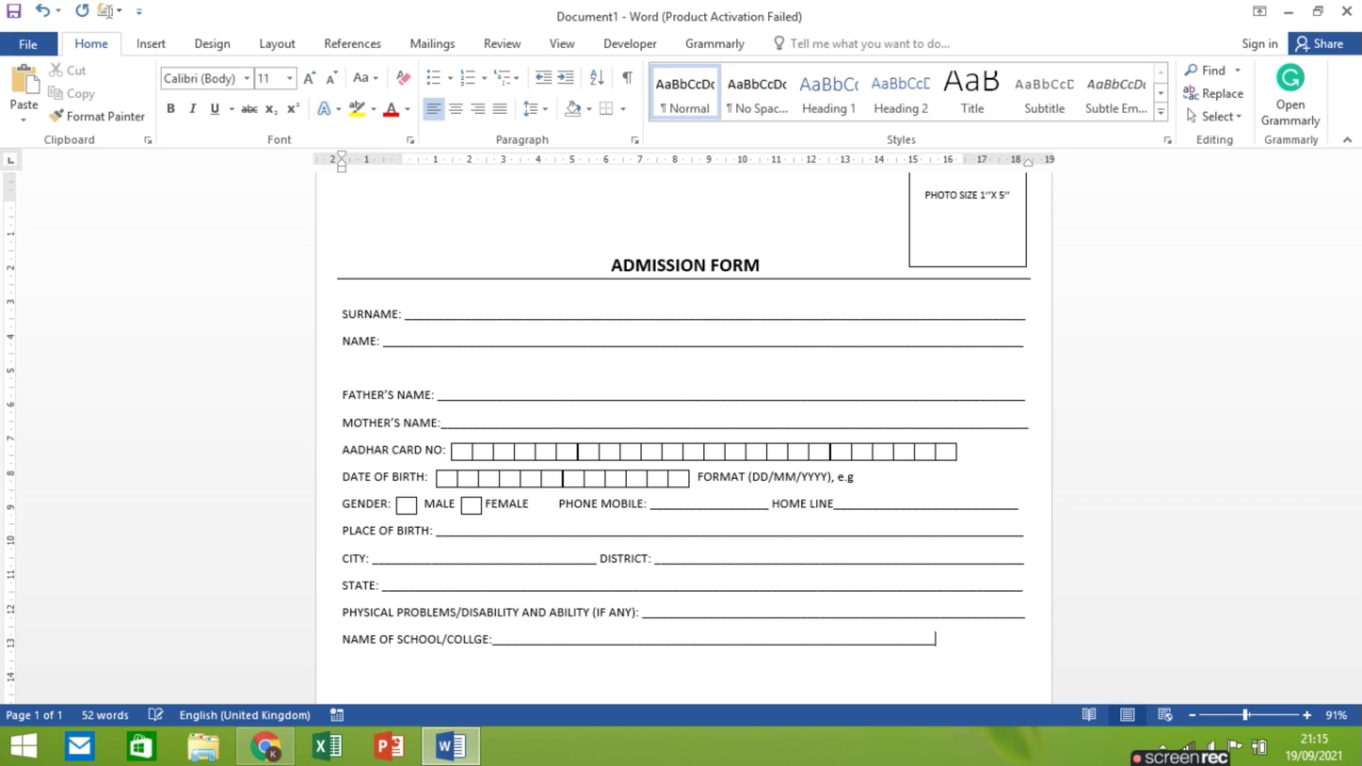
text(_____________)
key(ctrl+Left)
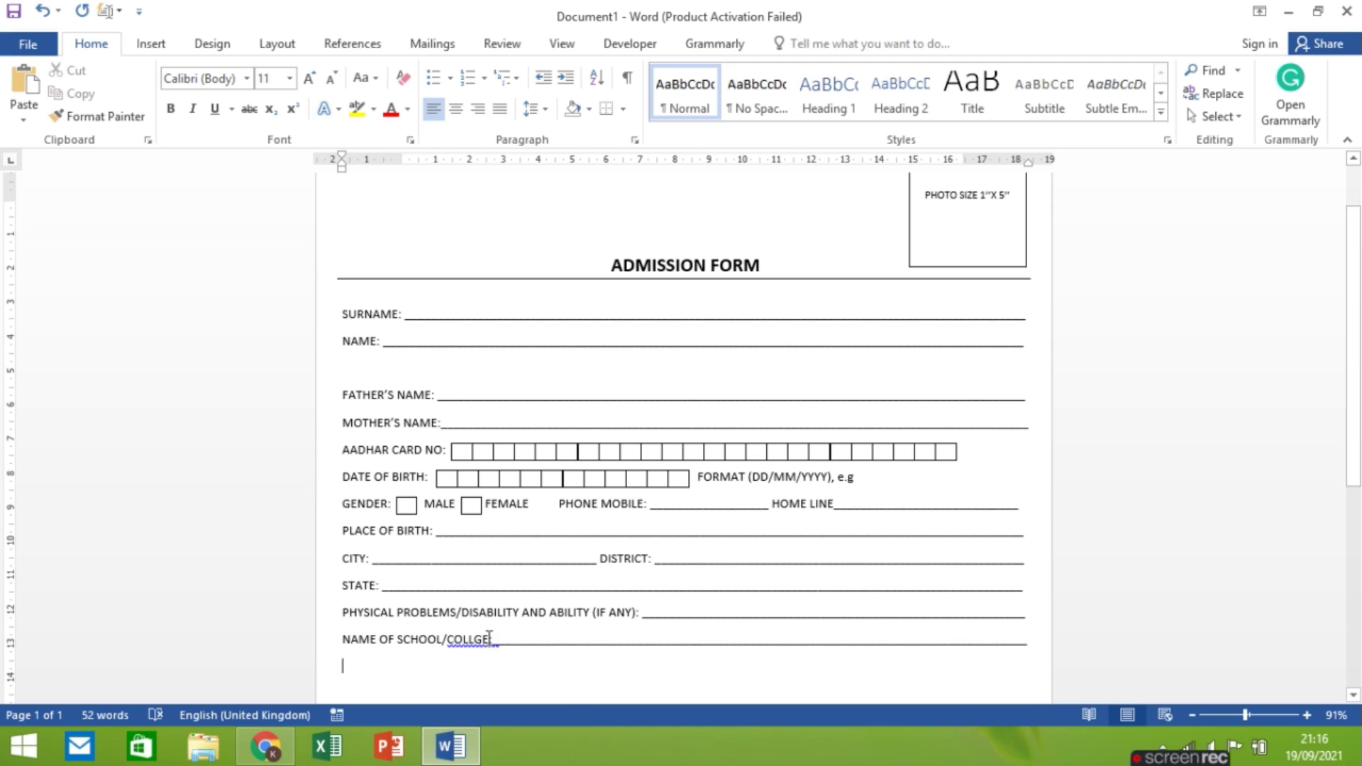
click(479, 640)
text(EGE:)
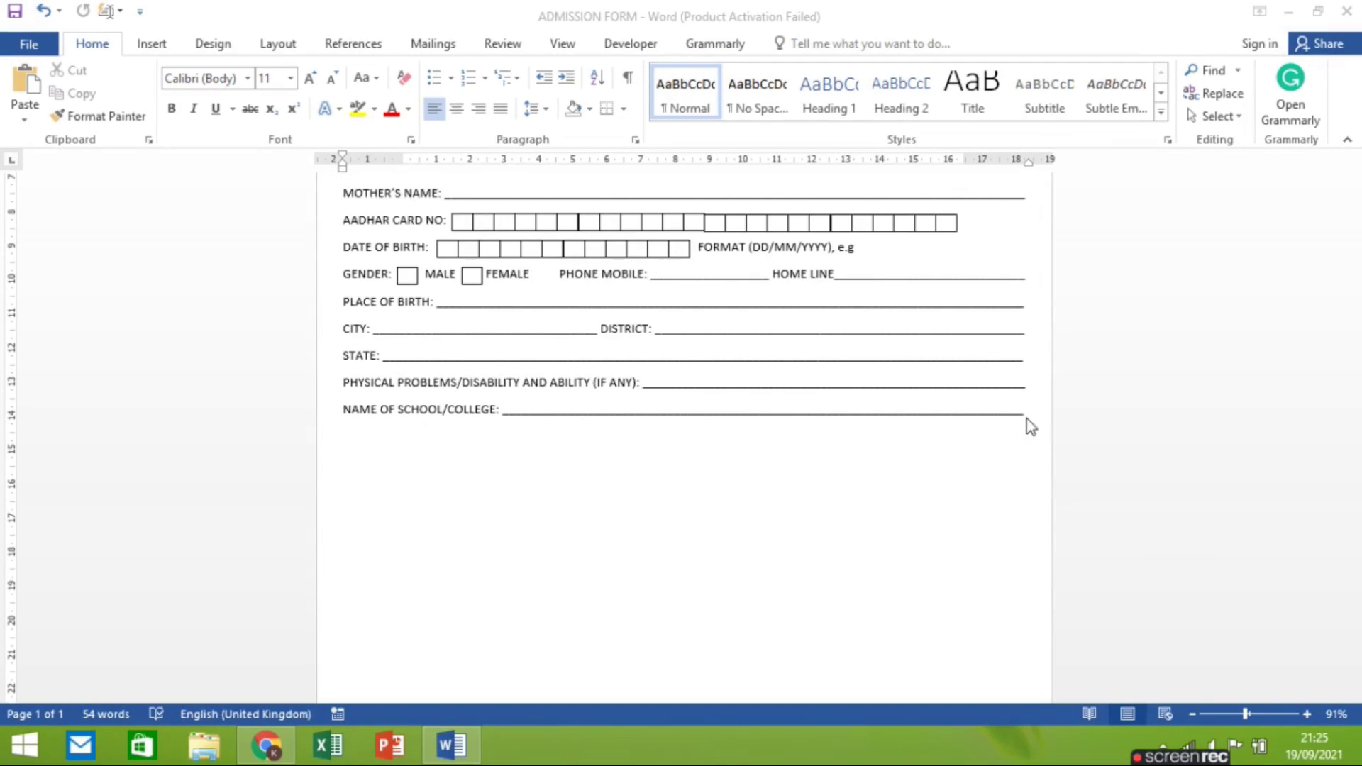
Step: Put a 3 pt bottom border under the NAME OF SCHOOL/COLLEGE line
click(1029, 420)
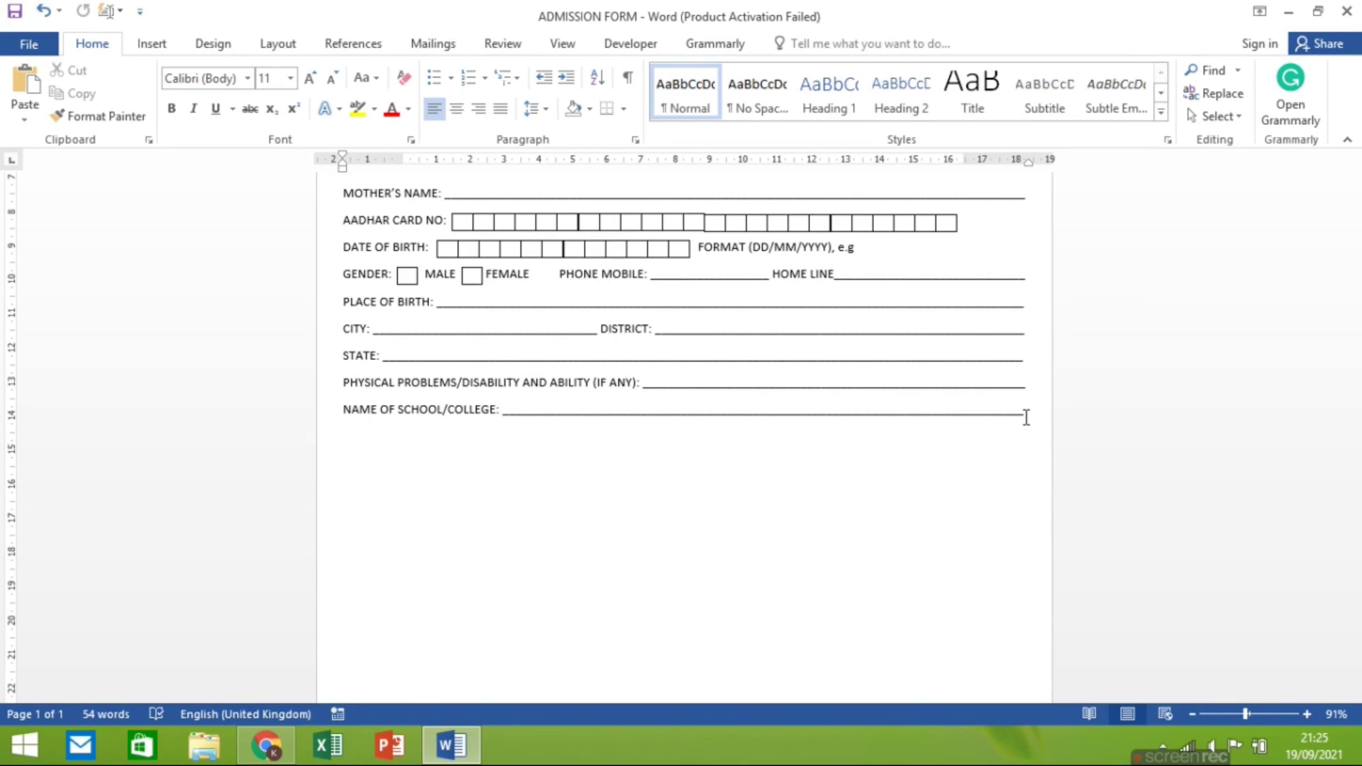
click(624, 108)
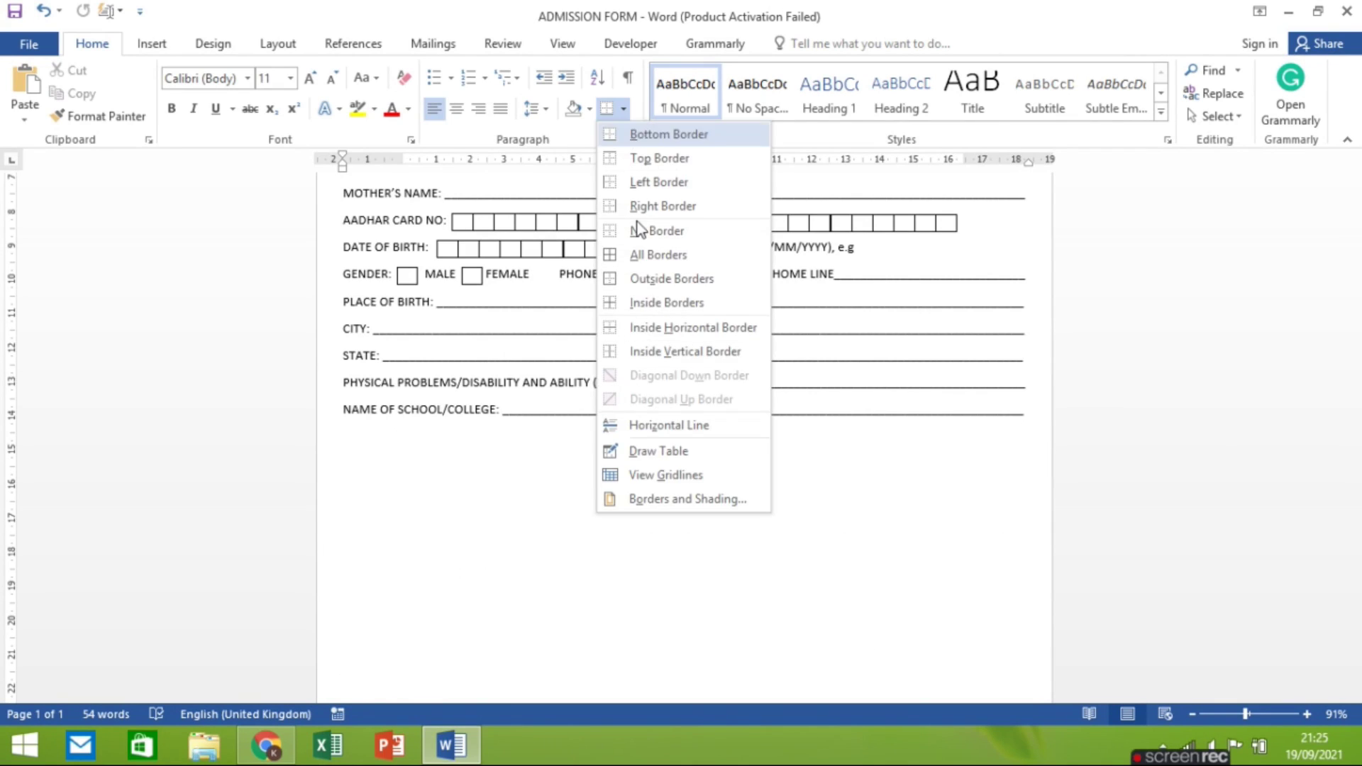
click(664, 500)
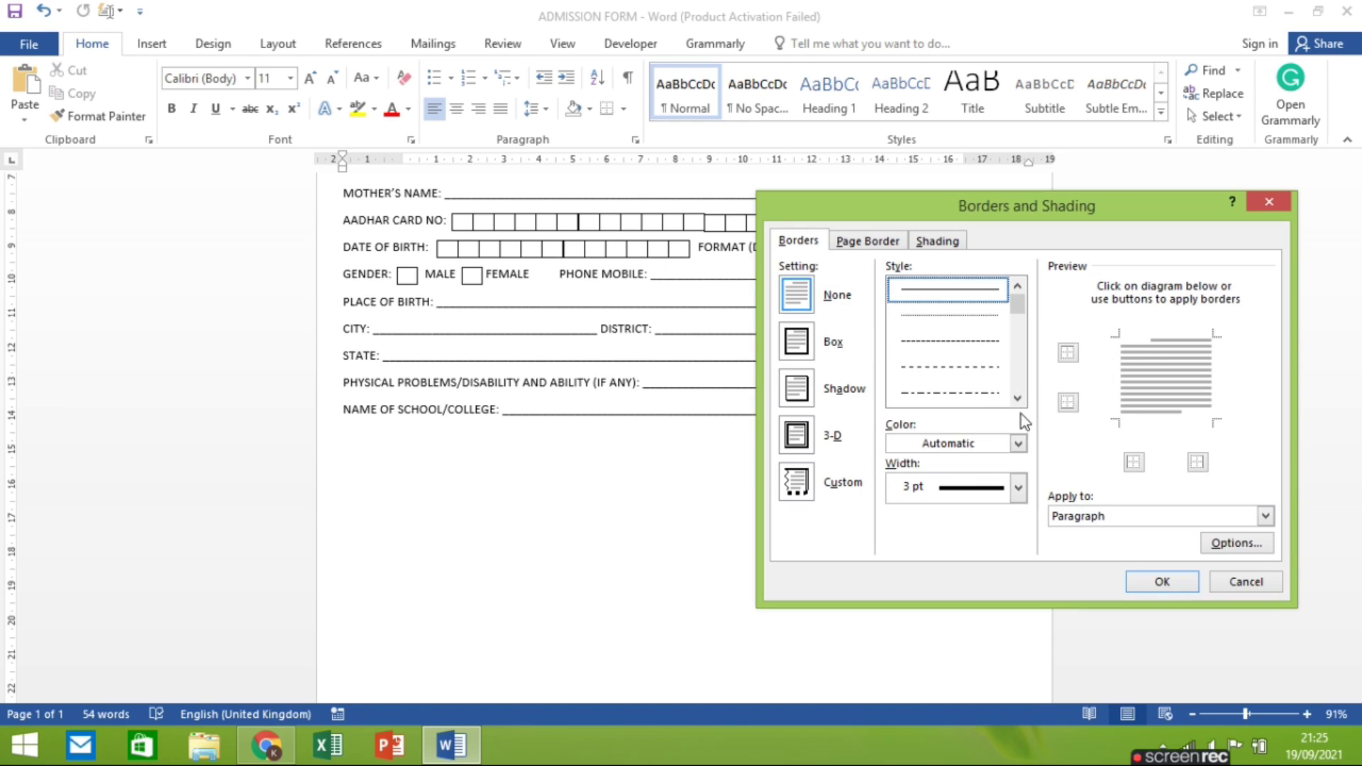
click(1018, 488)
click(990, 405)
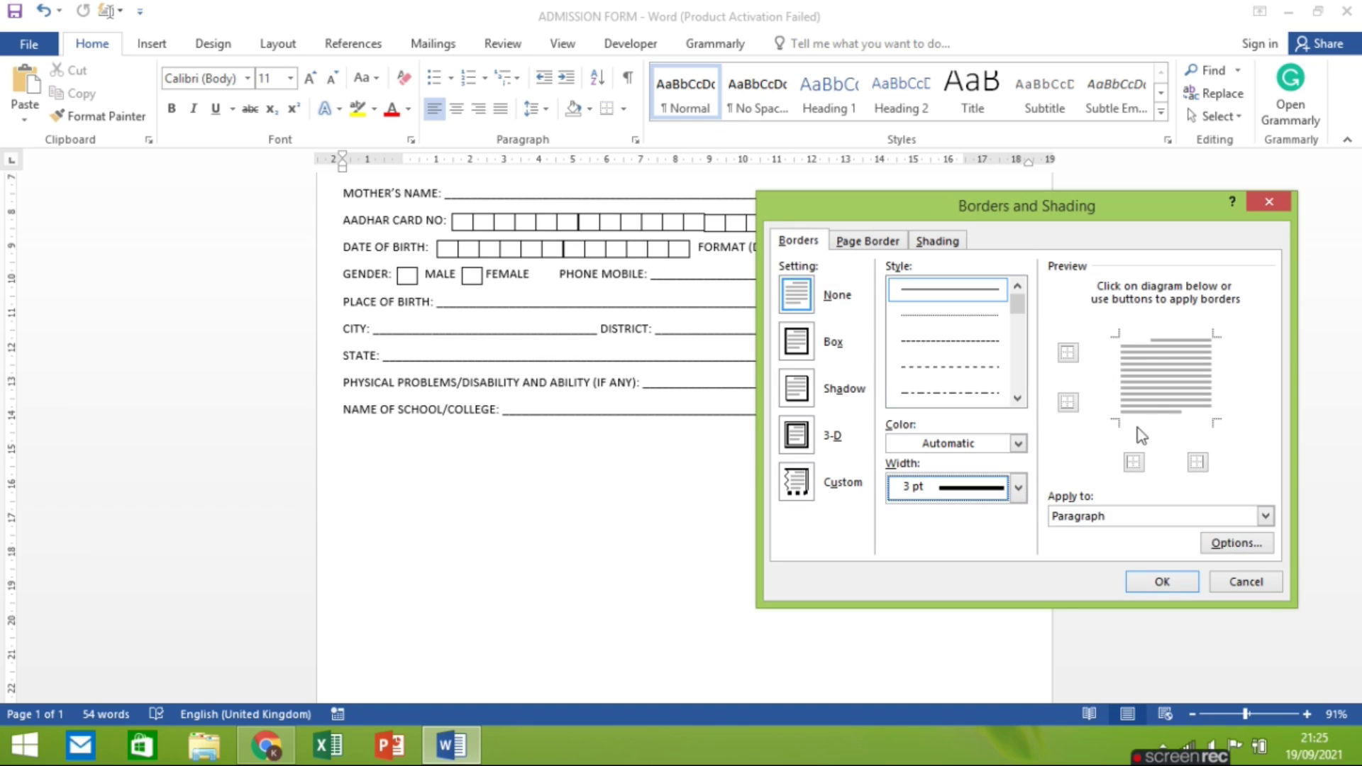
click(1163, 417)
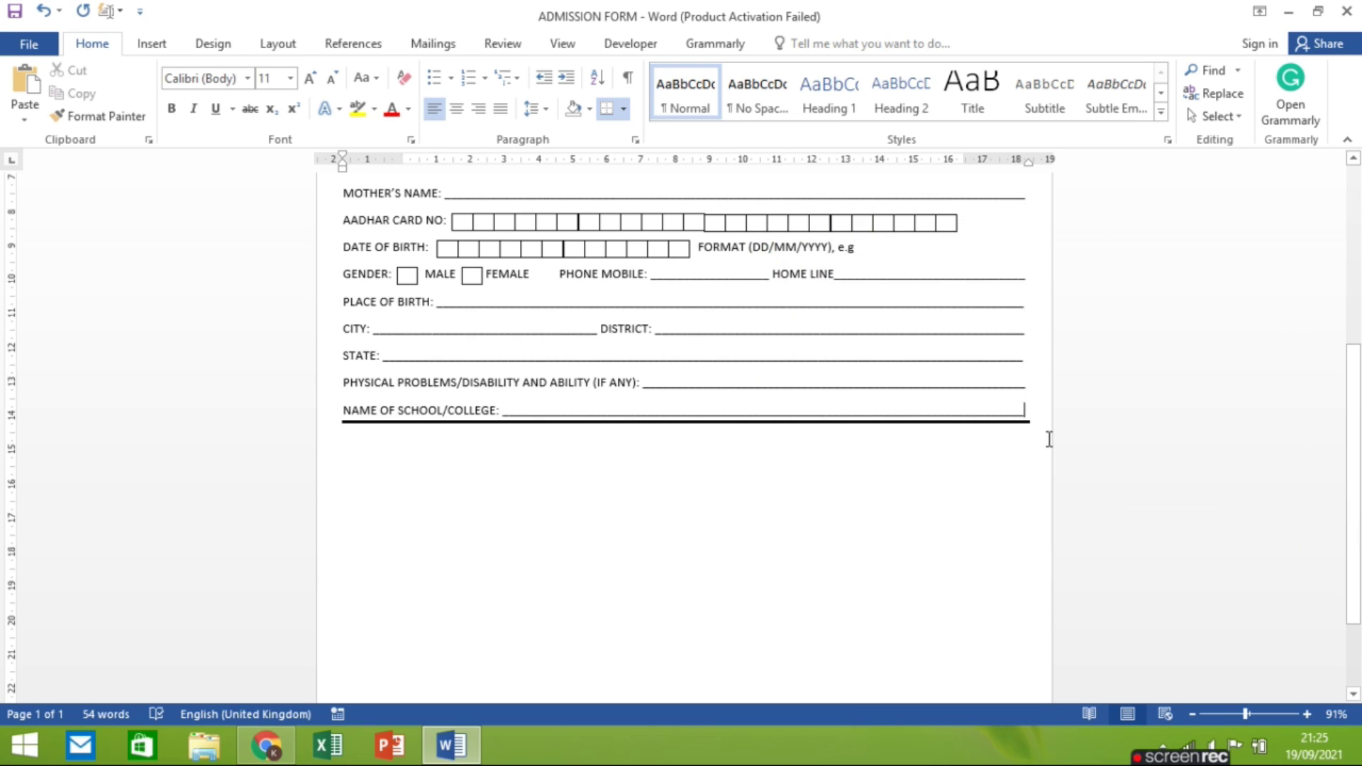
key(Return)
Step: Undo a stray bottom border on the empty line and bring up the Insert Table options
drag(1353, 429, 1359, 252)
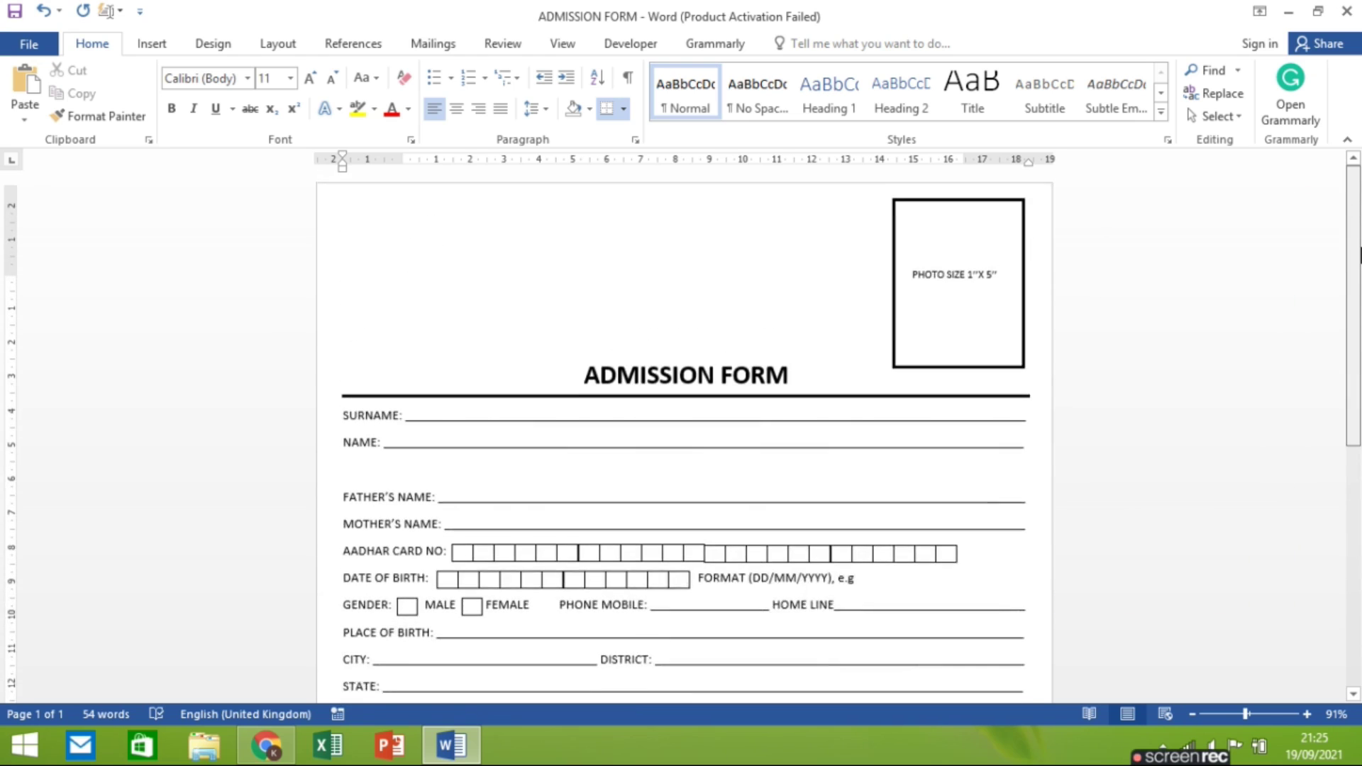
scroll(695, 544, down, 2)
scroll(694, 544, down, 4)
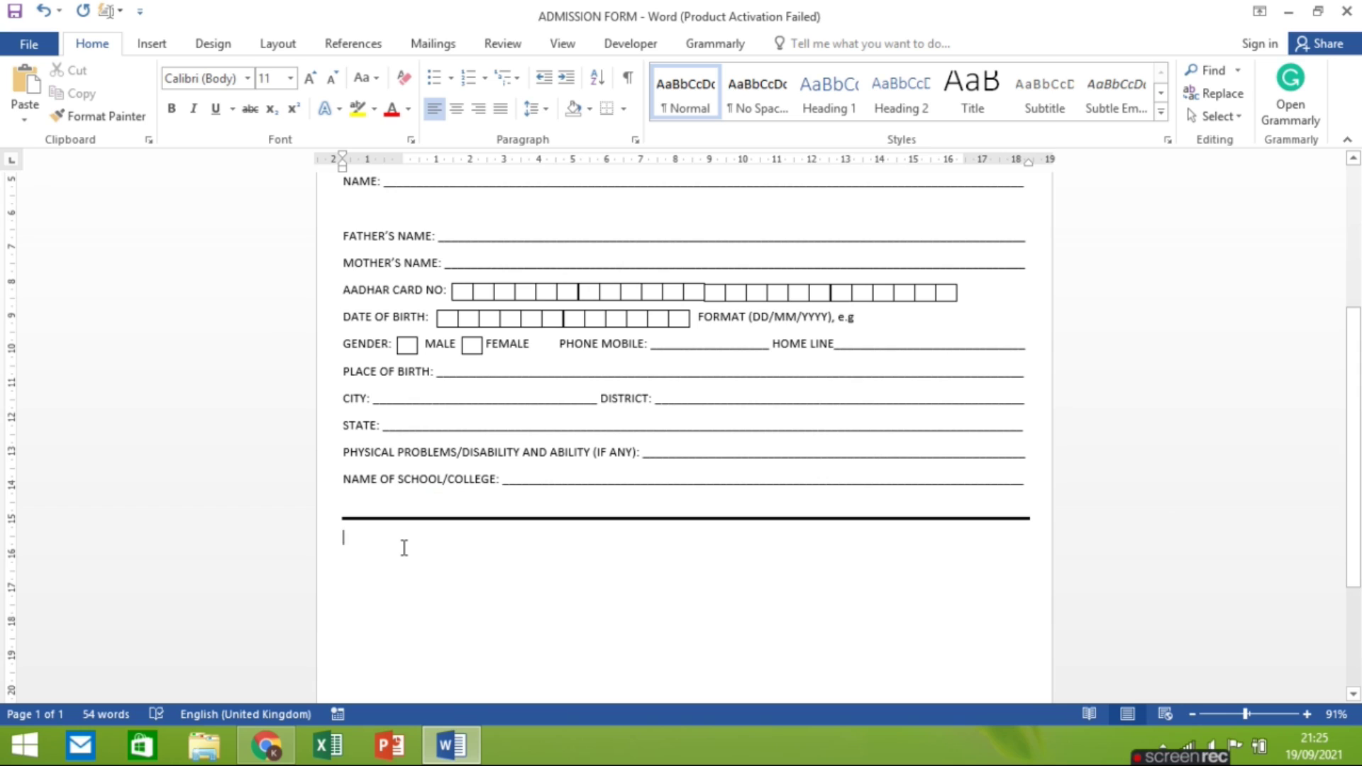
click(609, 110)
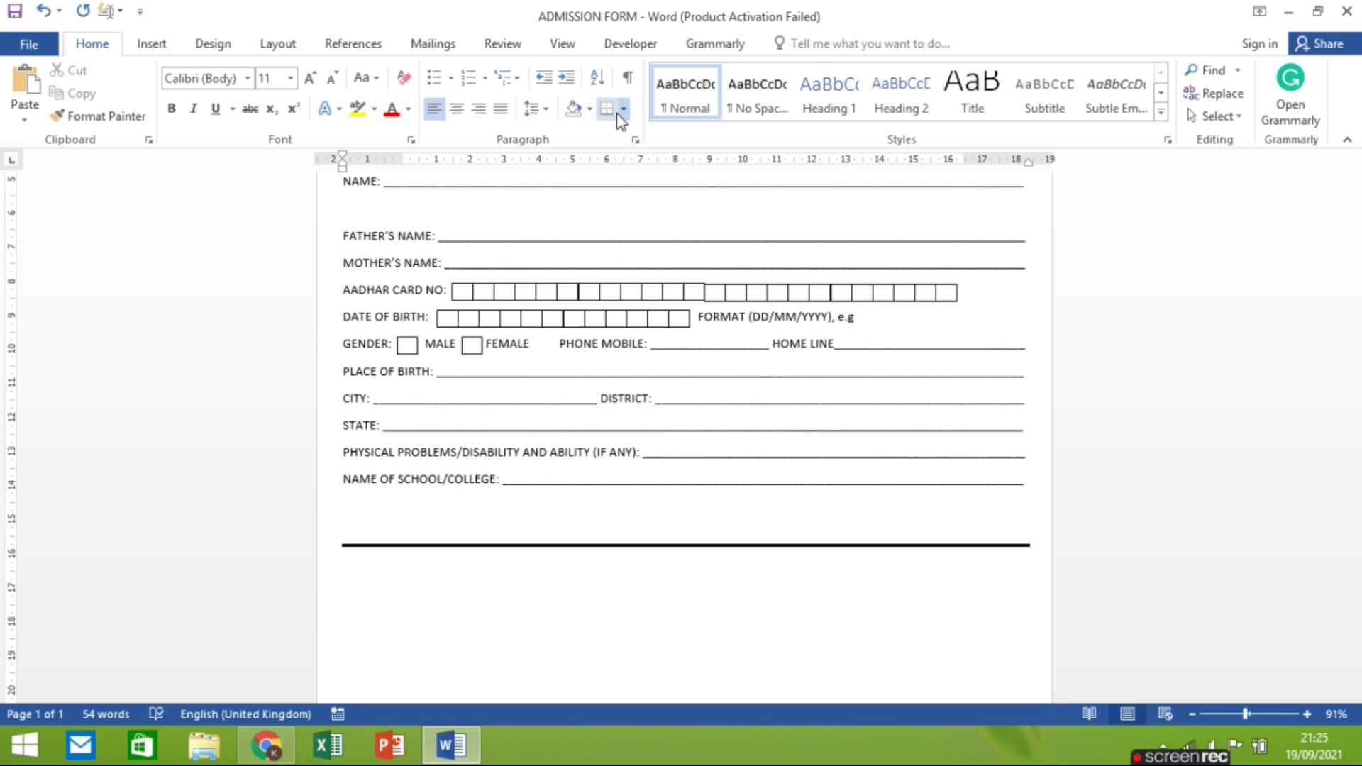
key(ctrl+z)
click(623, 110)
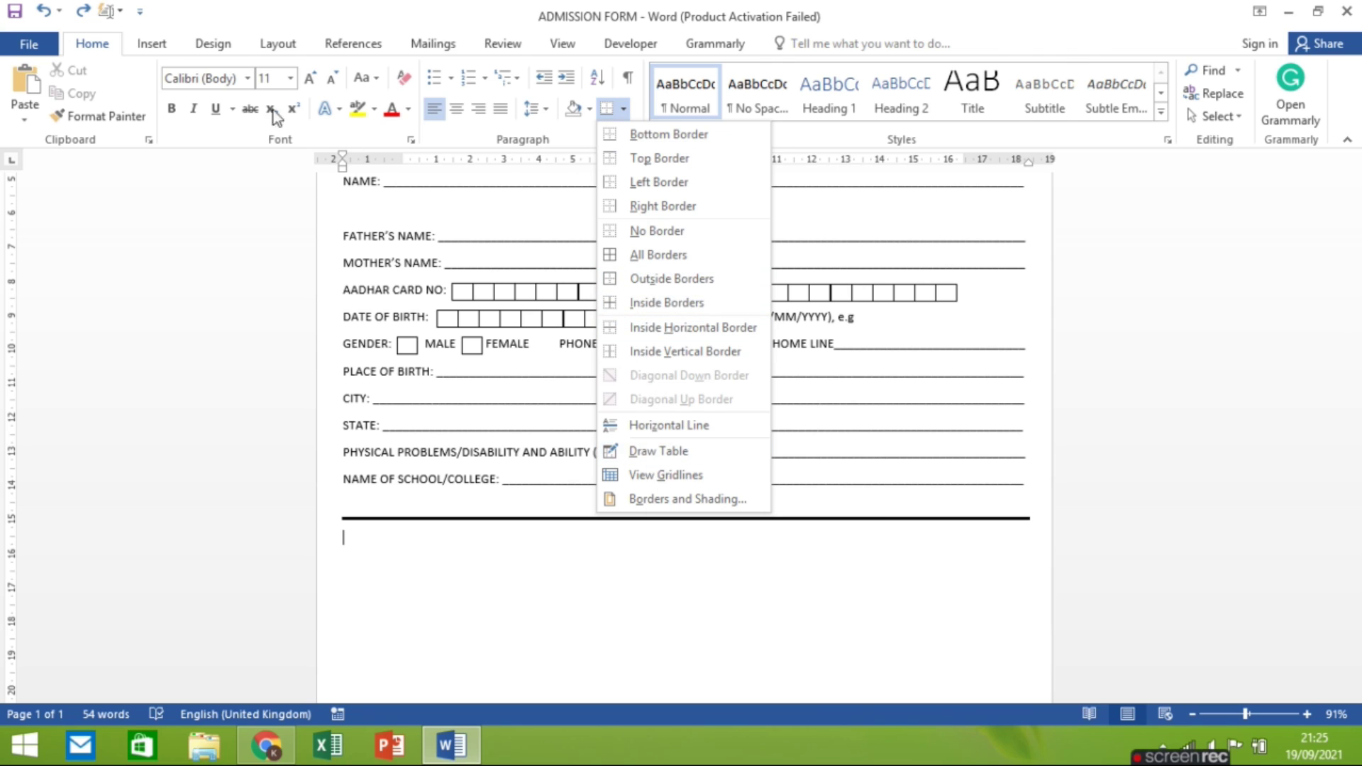
click(151, 45)
click(151, 45)
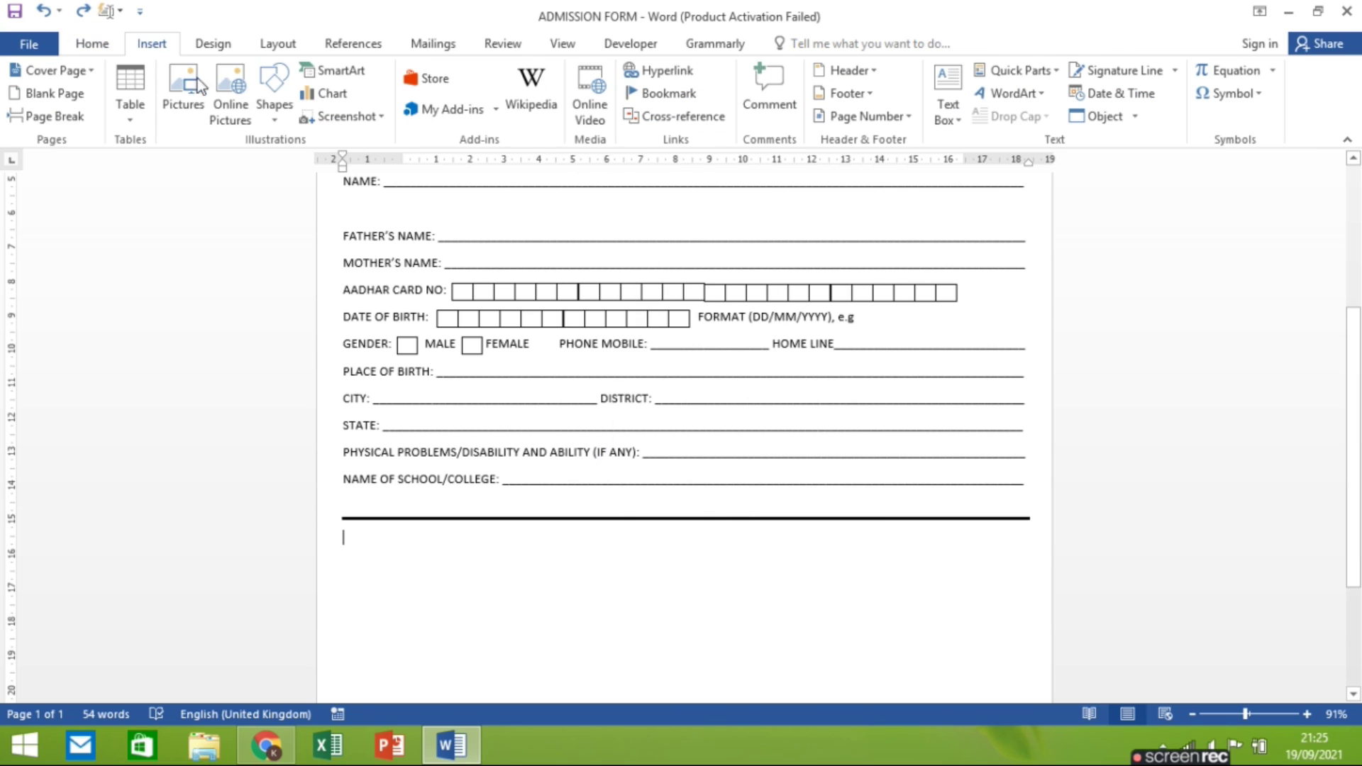
click(128, 118)
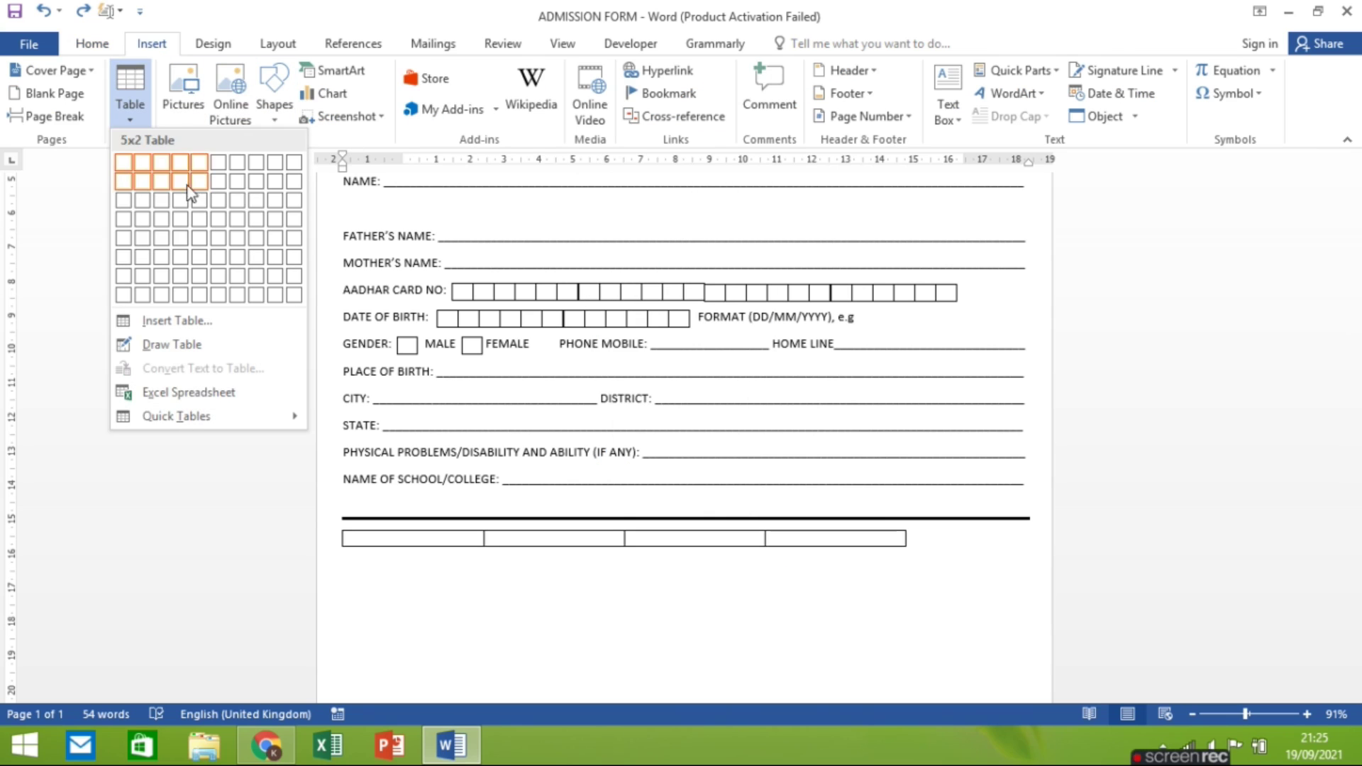
click(165, 344)
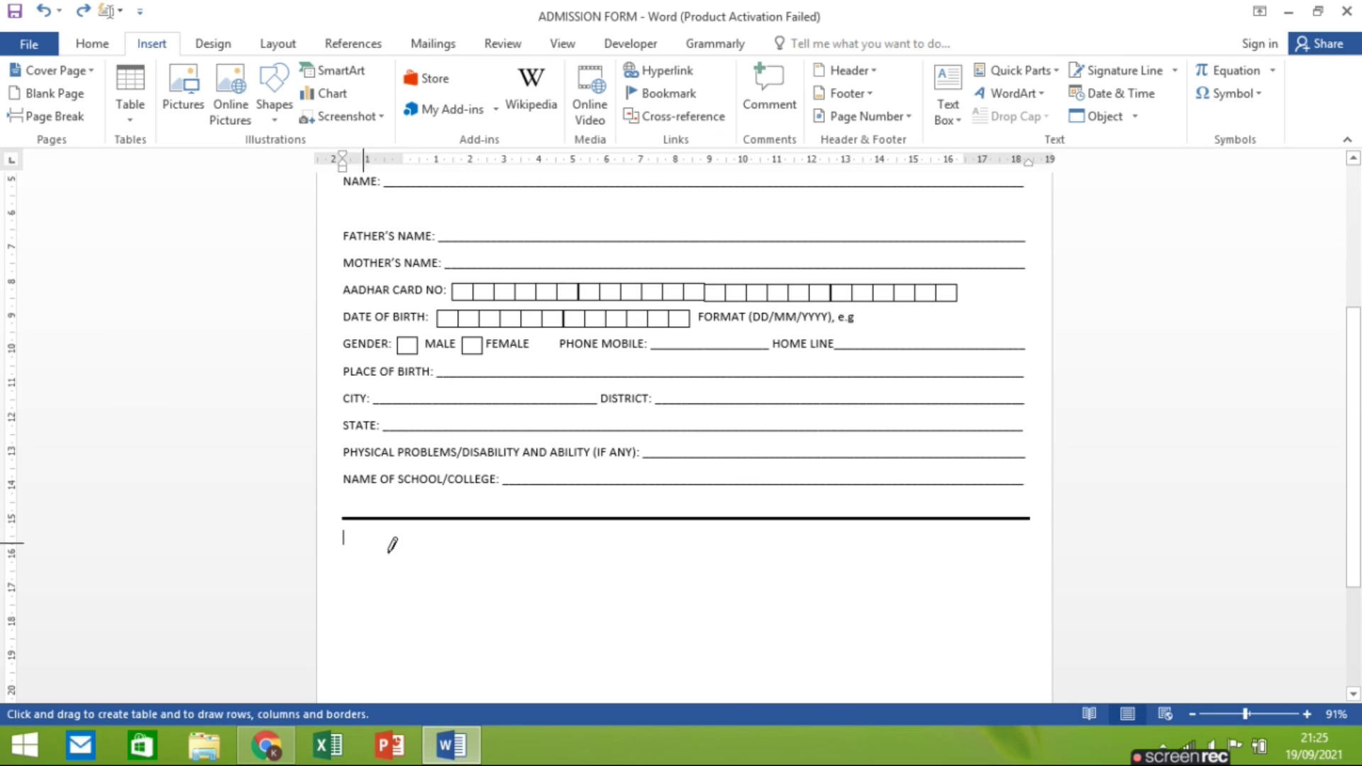
mouse_move(348, 537)
mouse_down()
mouse_move(843, 761)
mouse_move(1032, 577)
mouse_up()
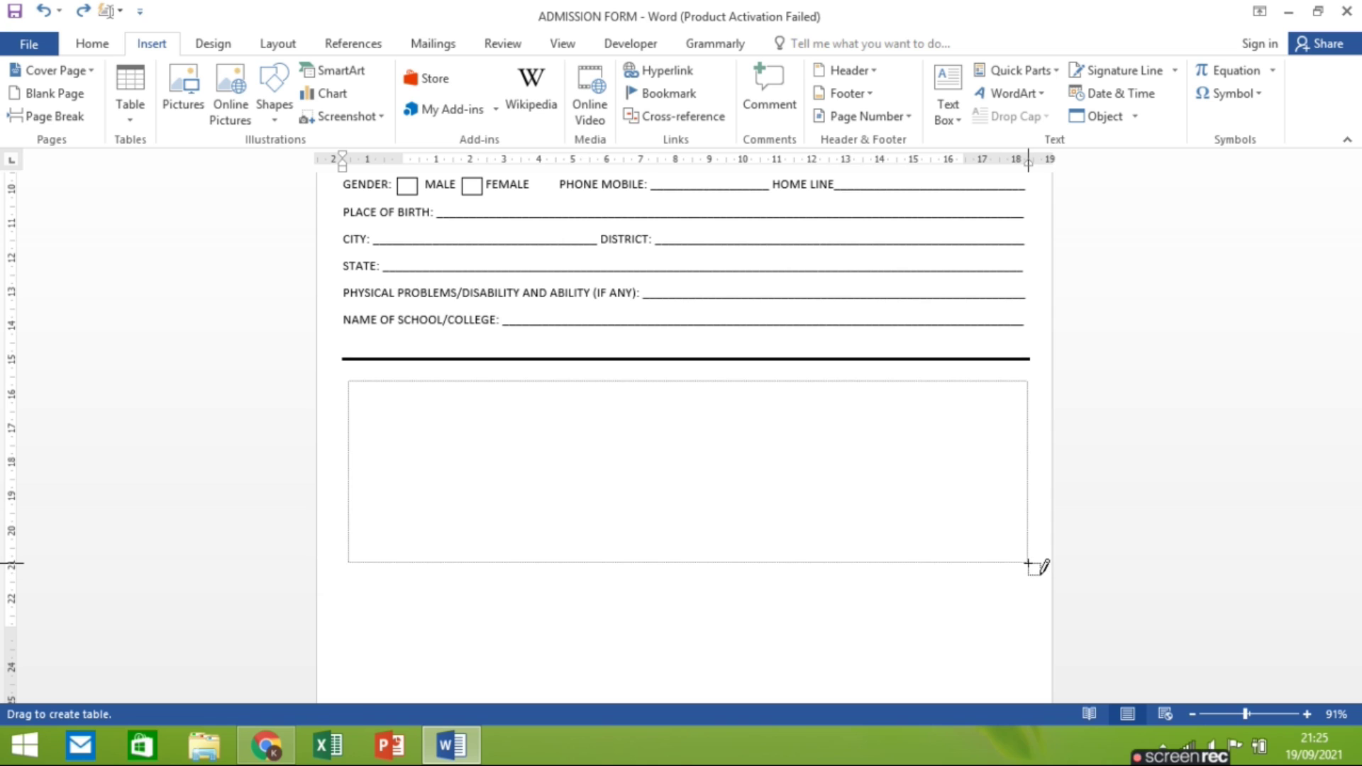
drag(1032, 577, 1028, 557)
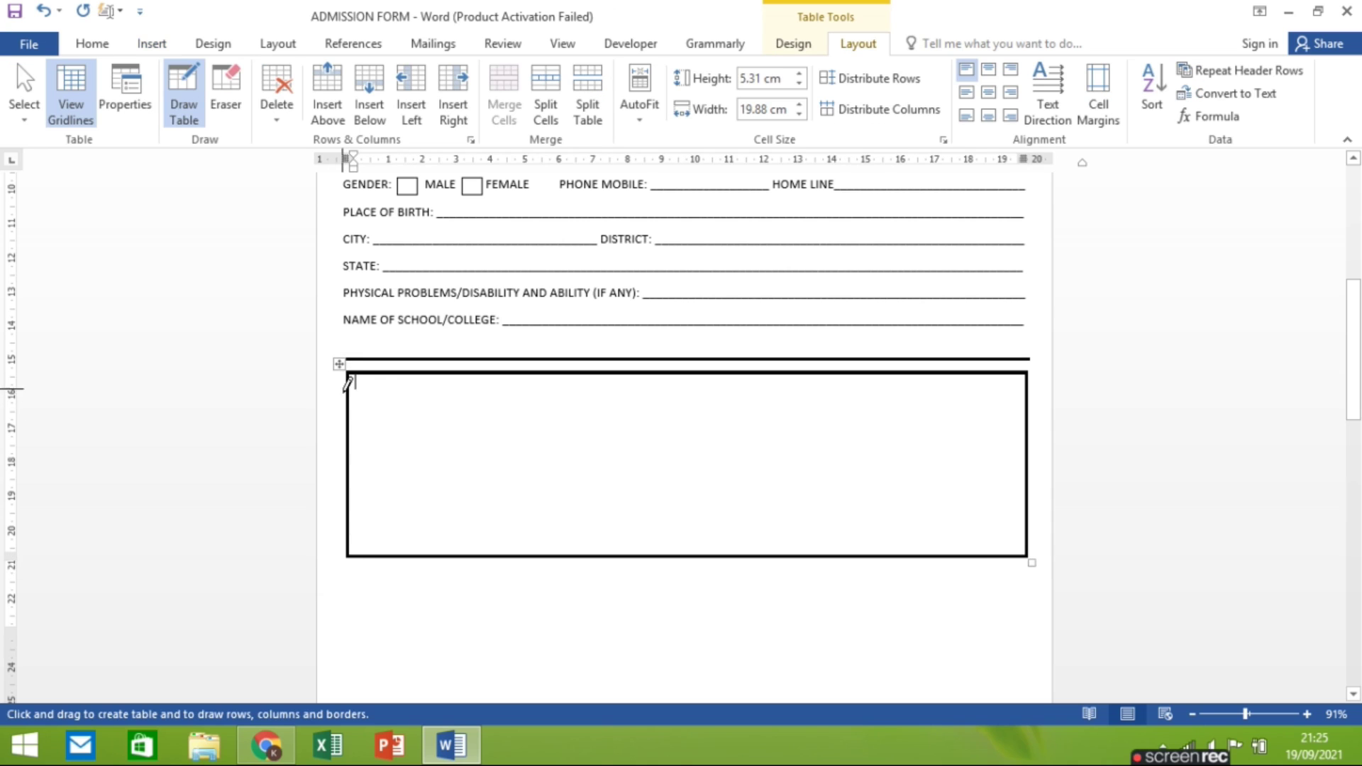
right_click(449, 465)
click(484, 566)
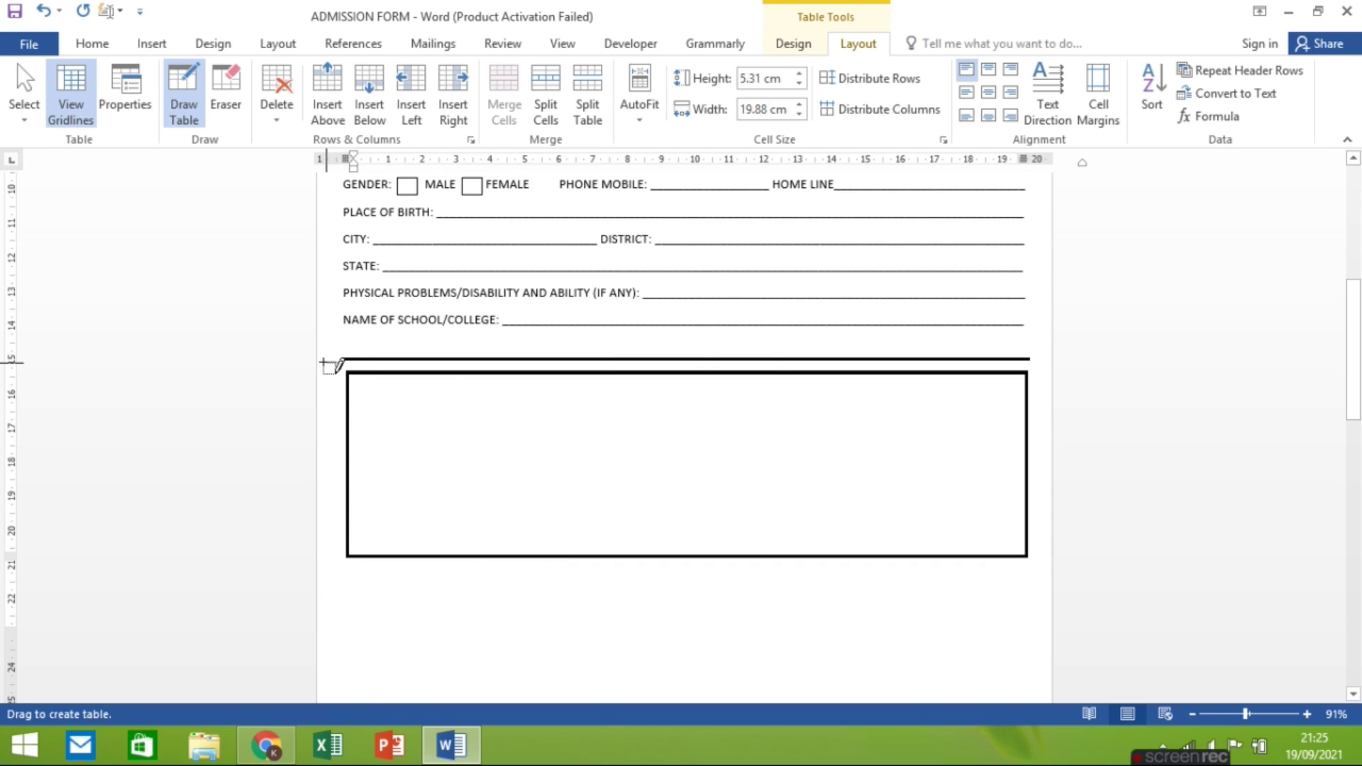
drag(343, 360, 362, 383)
key(ctrl+z)
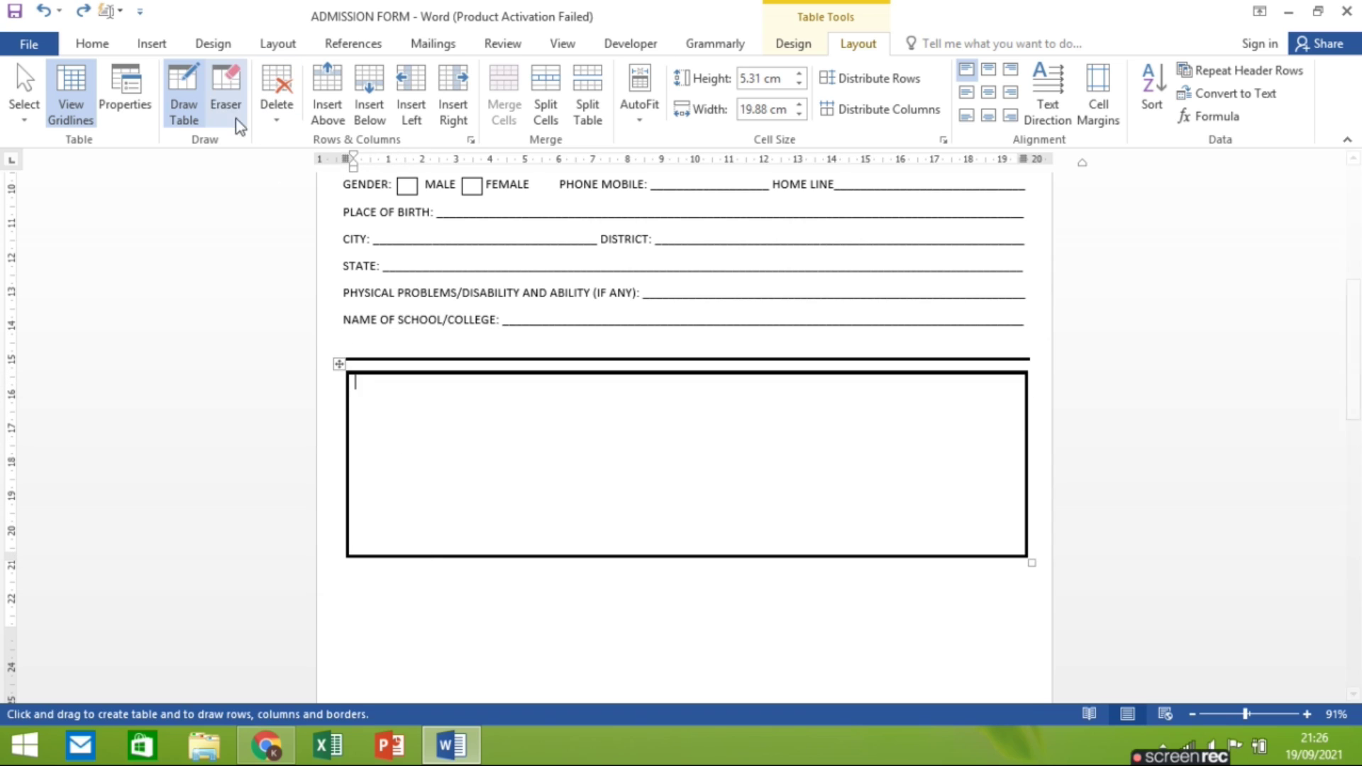
click(183, 96)
click(485, 595)
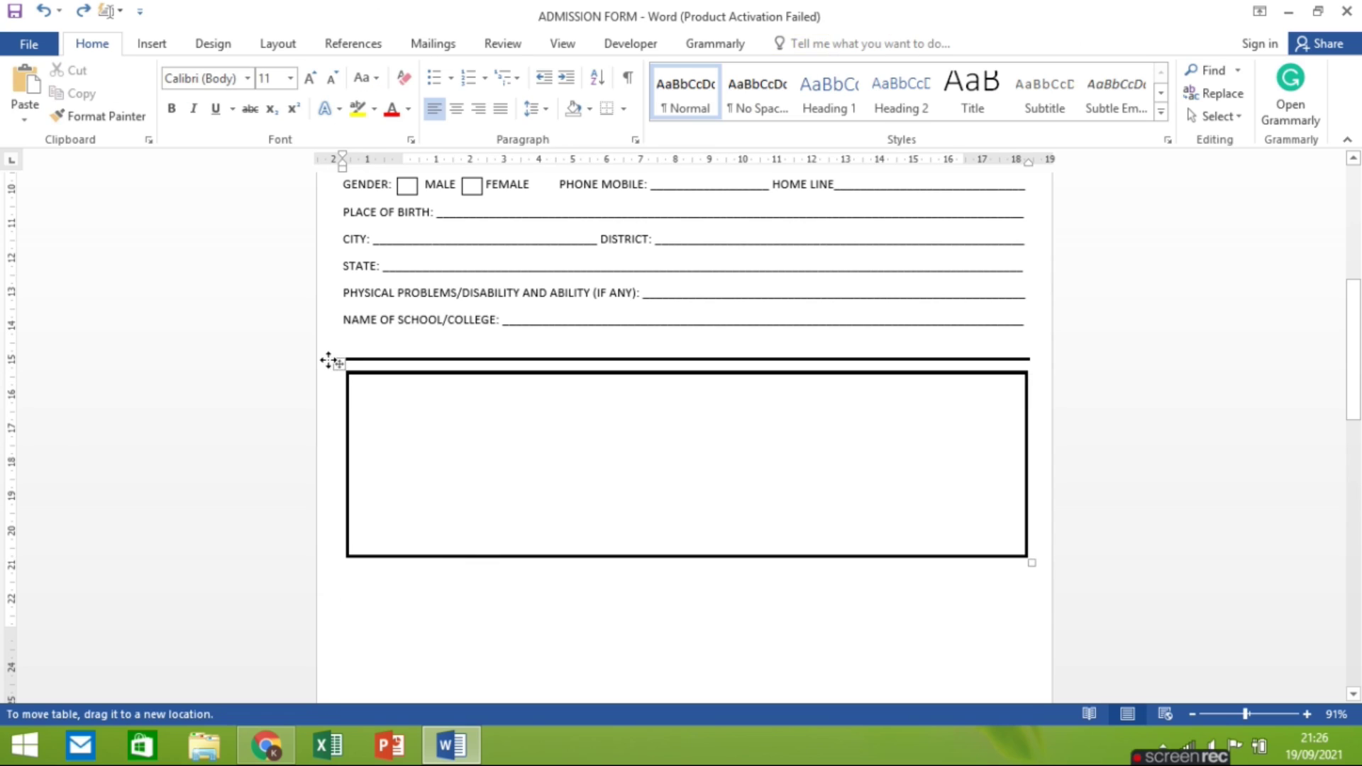
click(339, 363)
click(506, 591)
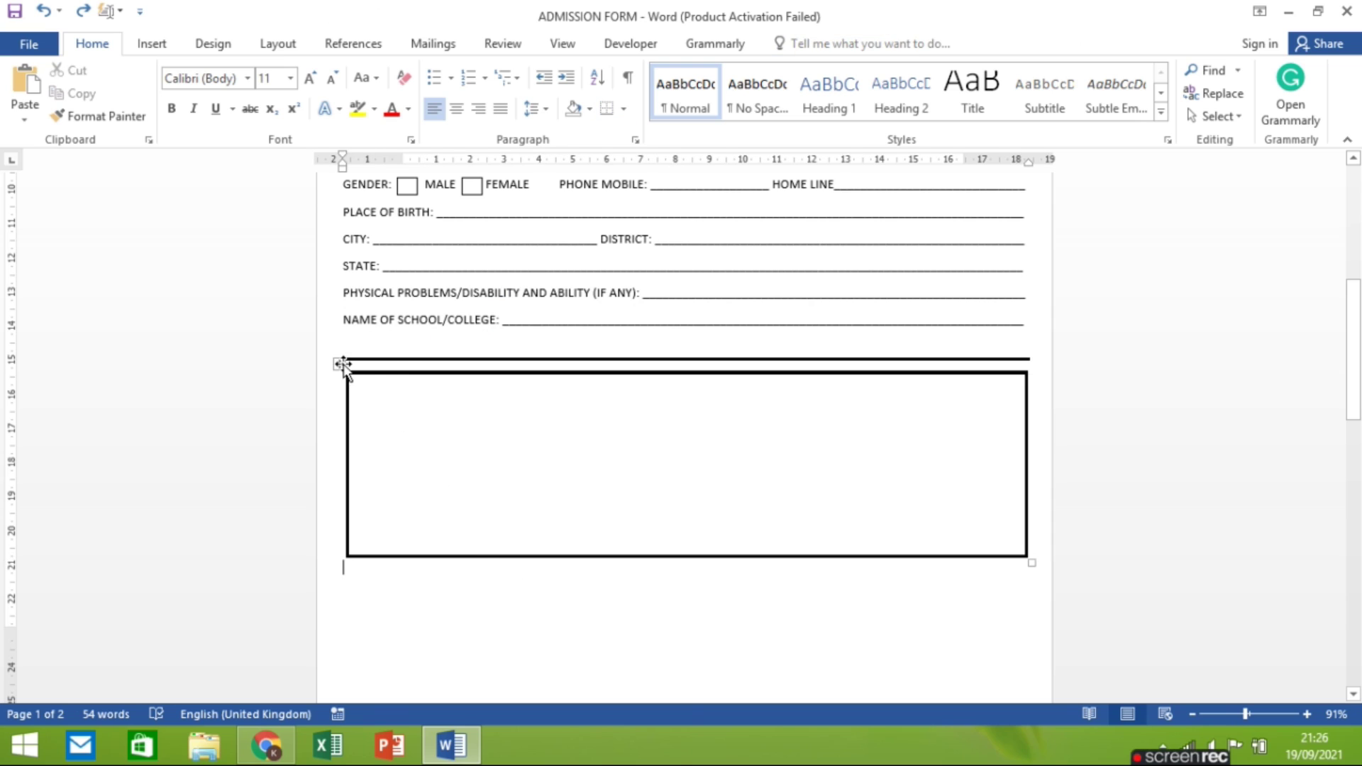
click(343, 364)
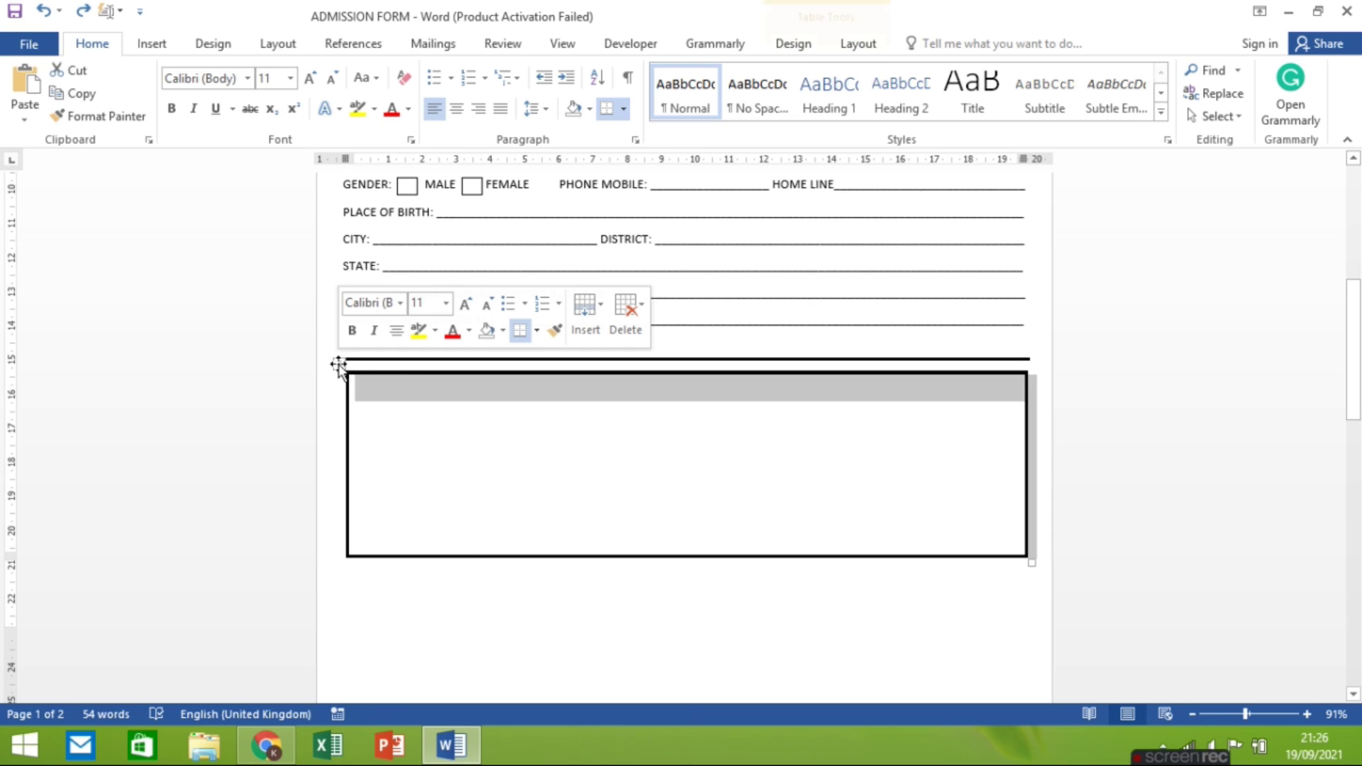
Step: Change the box's border to a solid ¼ pt line on all sides in Borders and Shading
click(624, 109)
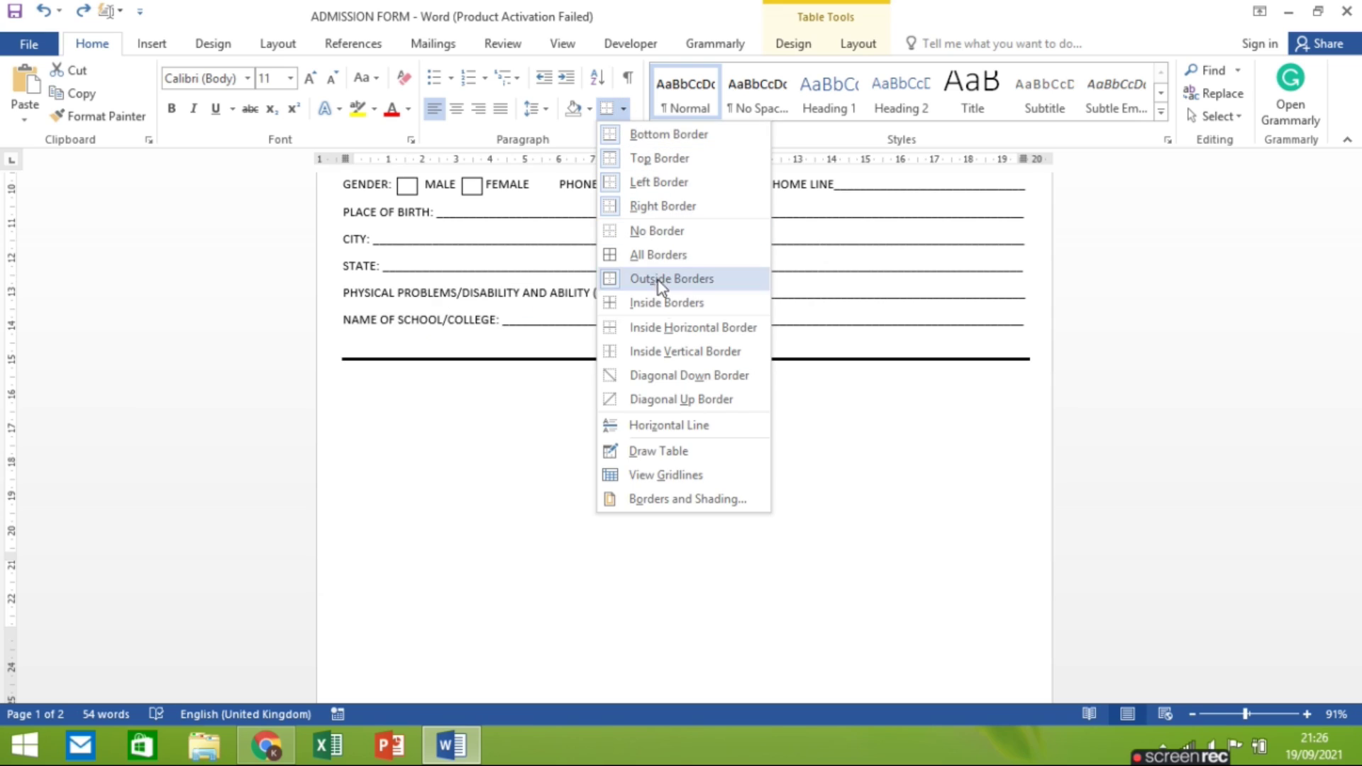
click(679, 499)
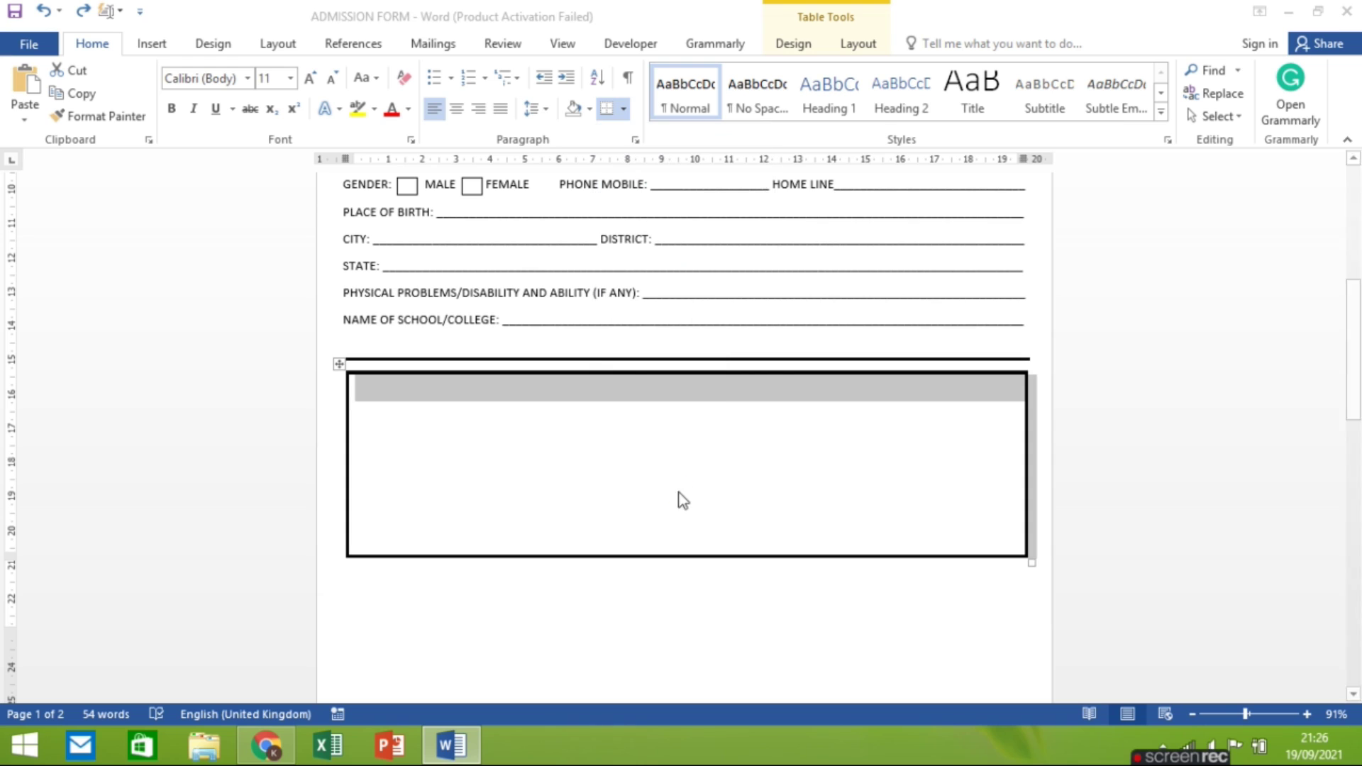
click(1019, 399)
click(1019, 400)
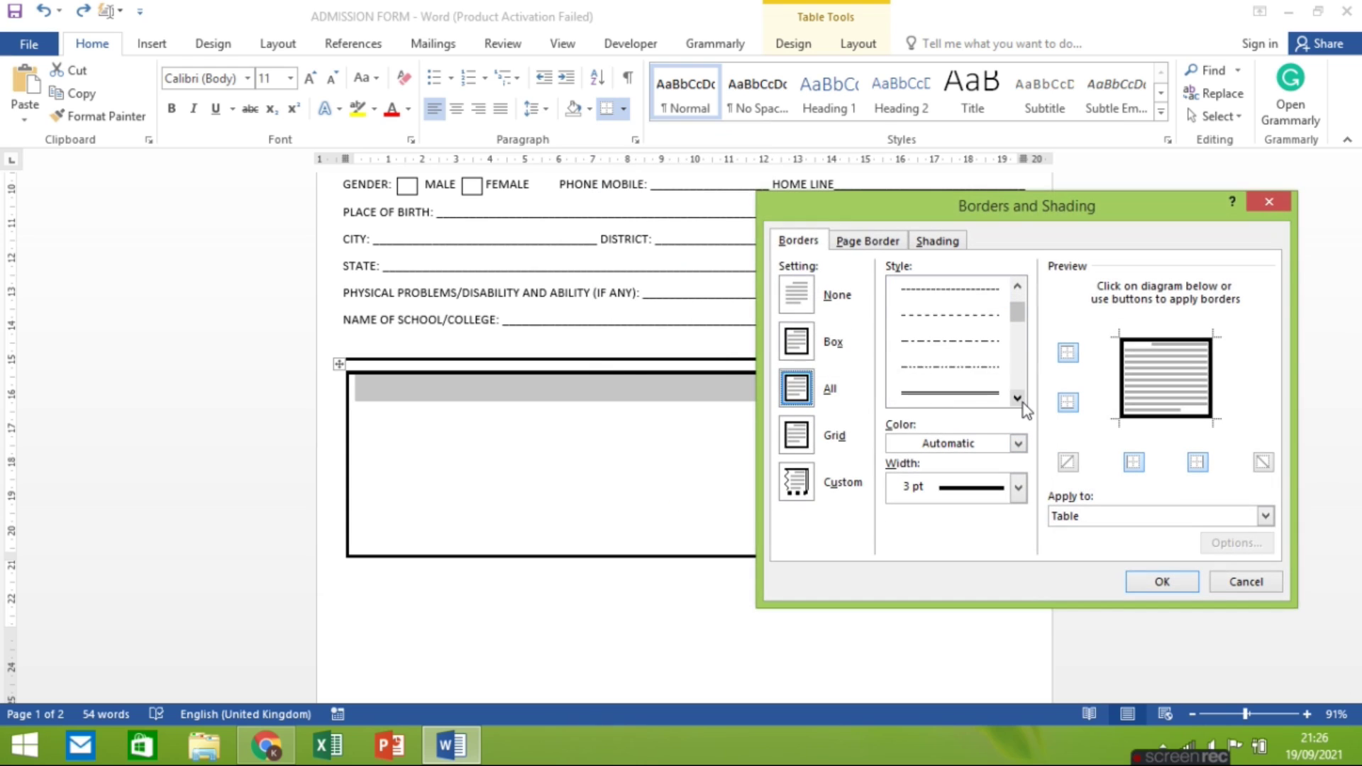
click(1018, 400)
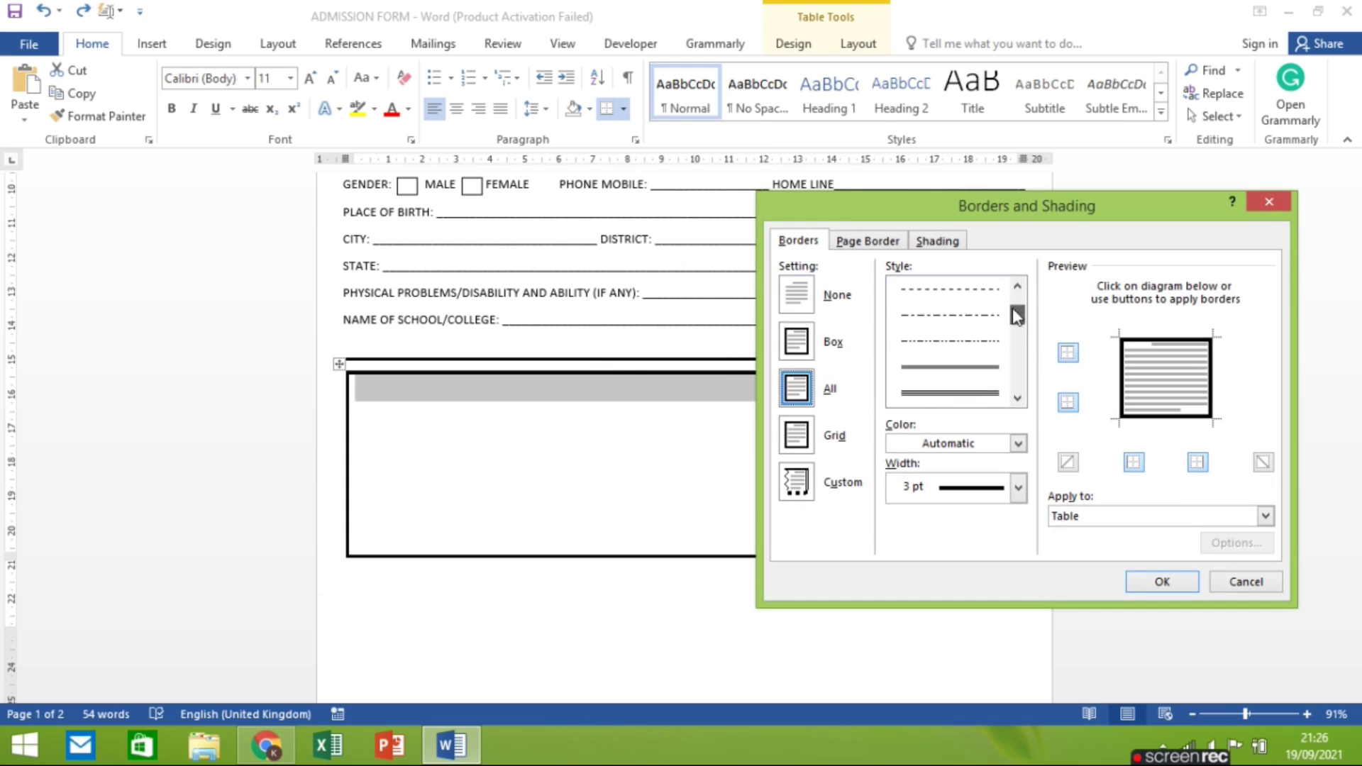
drag(1017, 316, 1017, 294)
click(949, 289)
click(1019, 488)
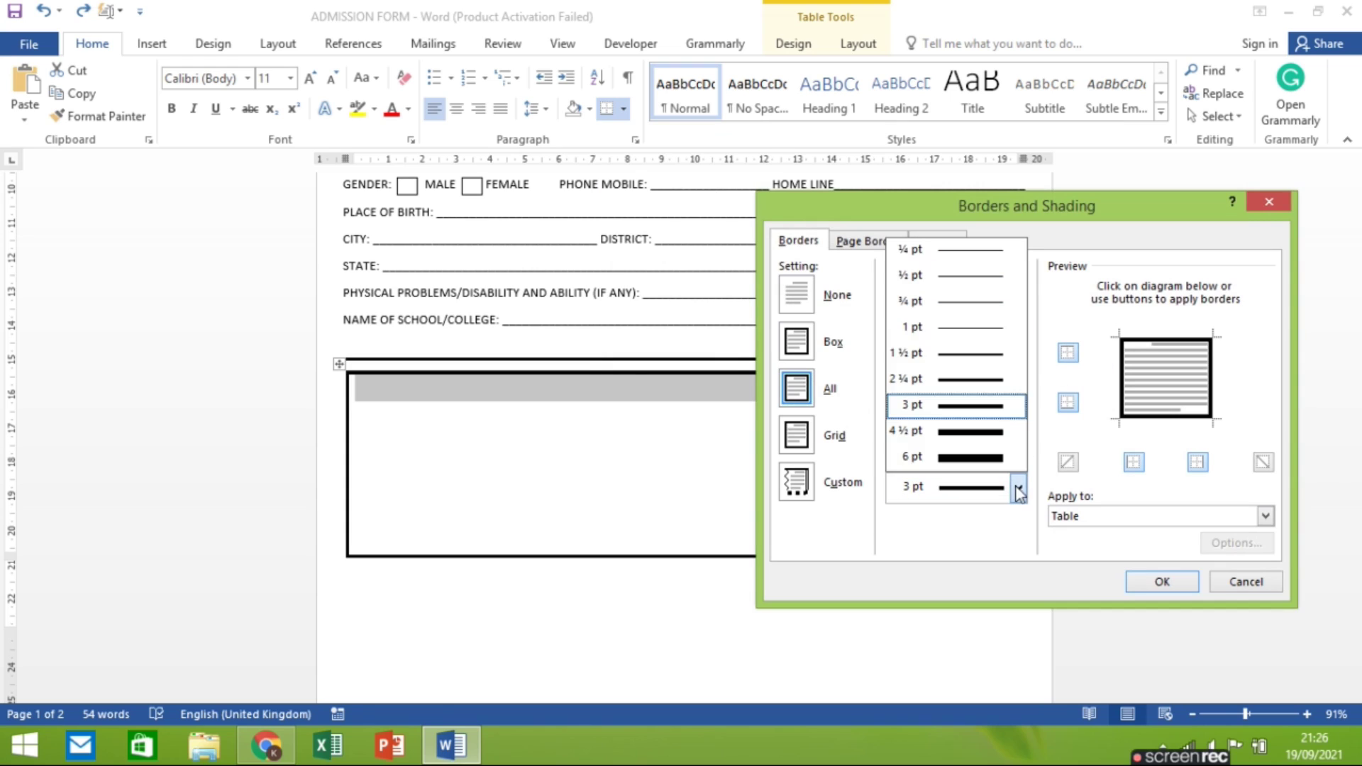
click(922, 249)
click(1136, 338)
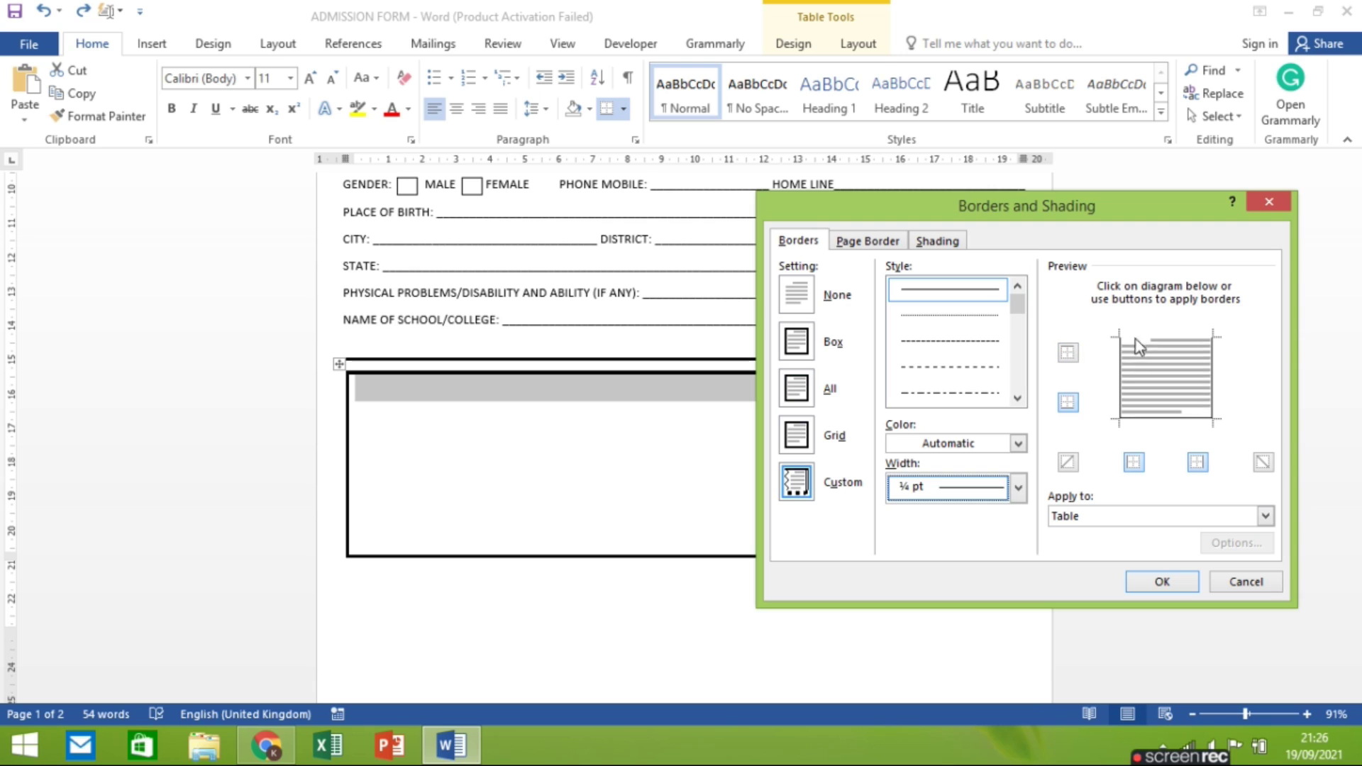
click(1138, 339)
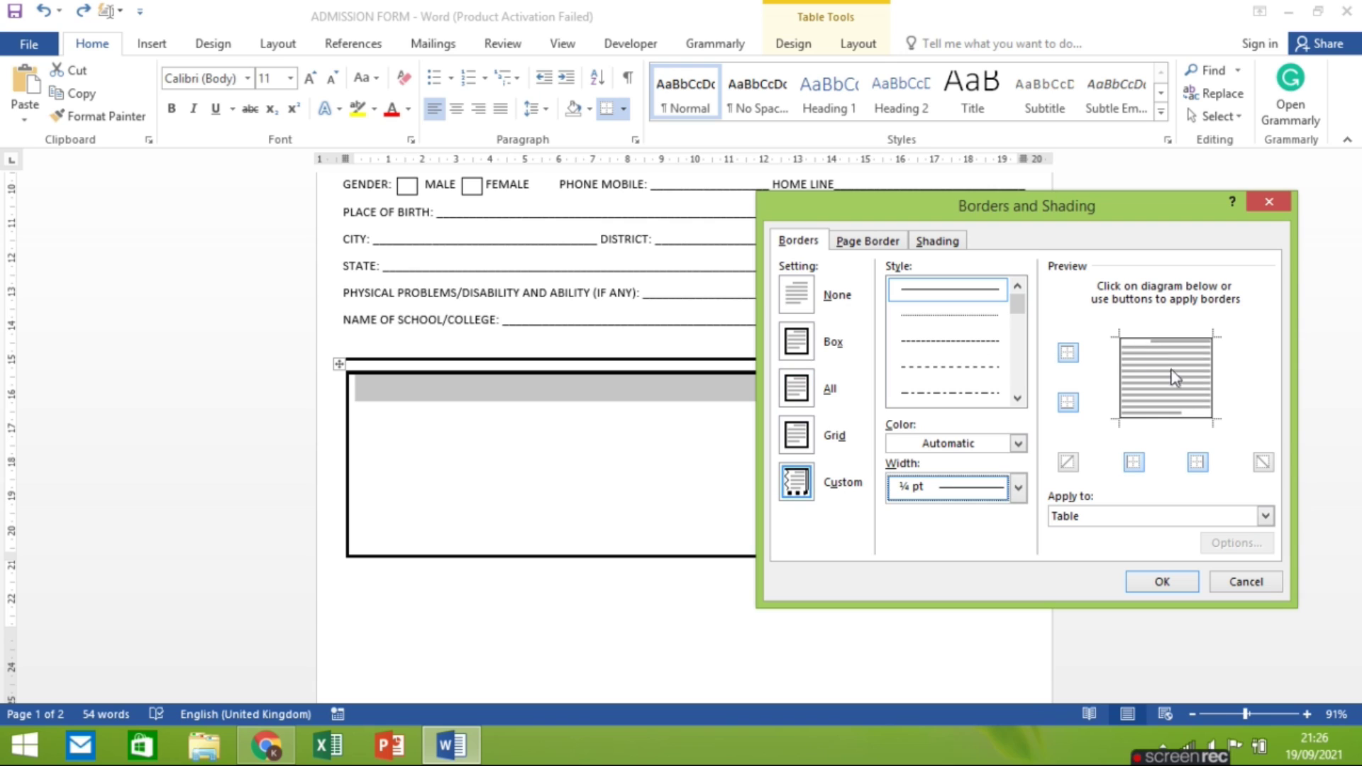
click(1164, 582)
click(873, 592)
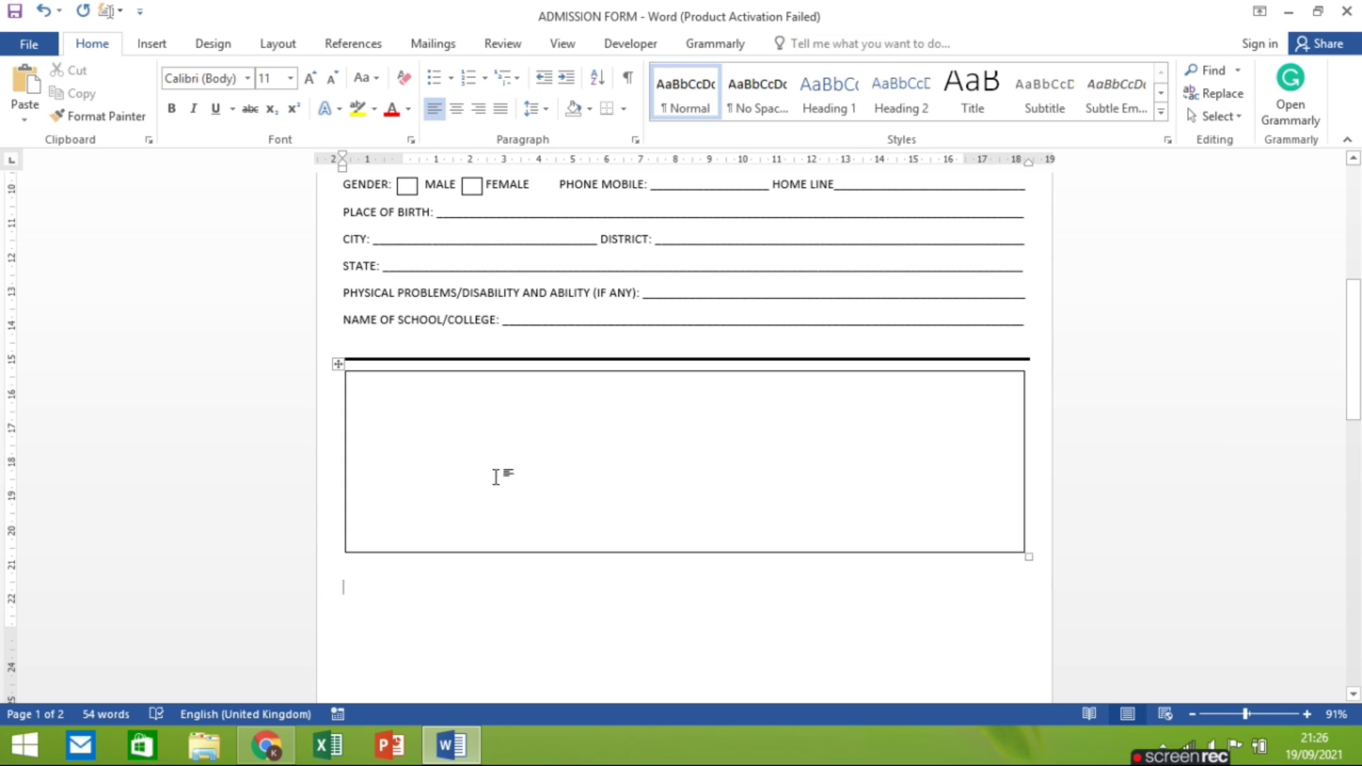
click(396, 394)
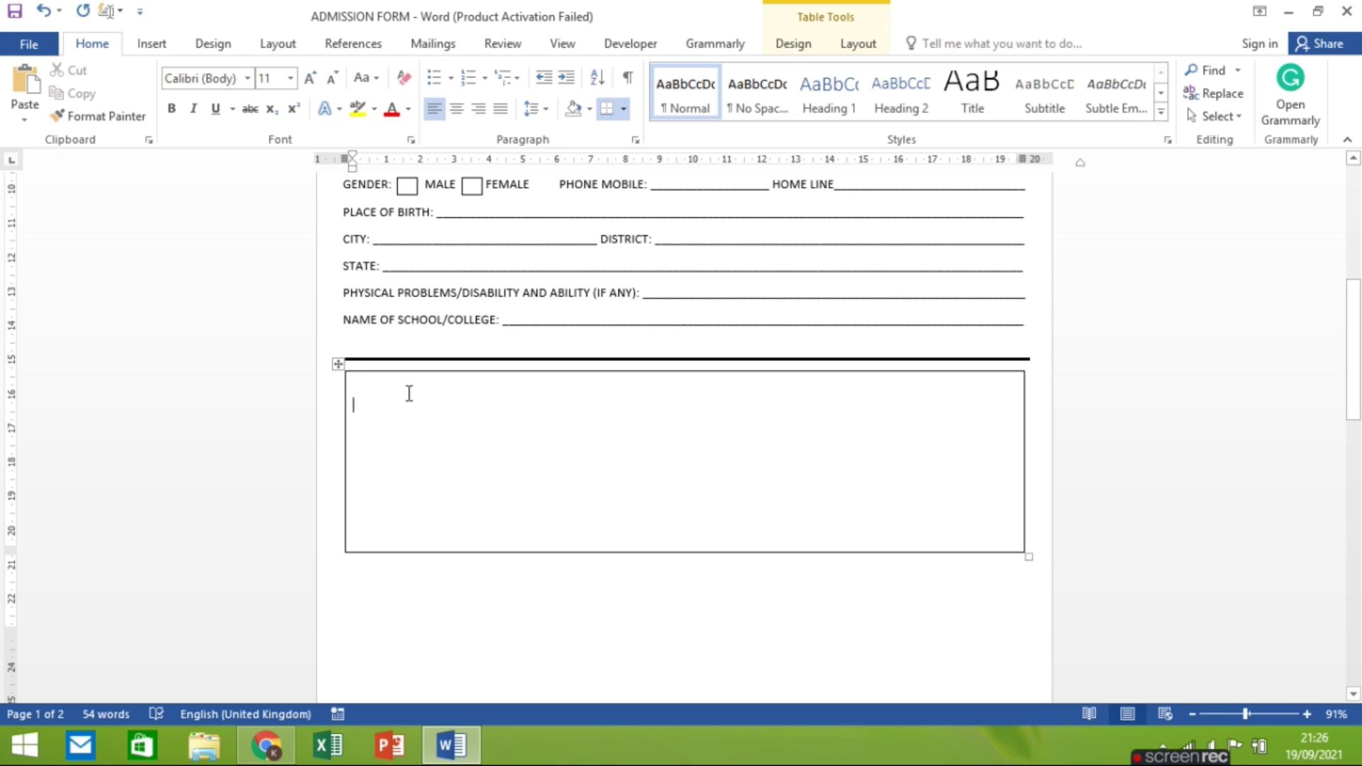
Step: Type an underlined UNDERTAKING heading inside the box
text(UNDERT)
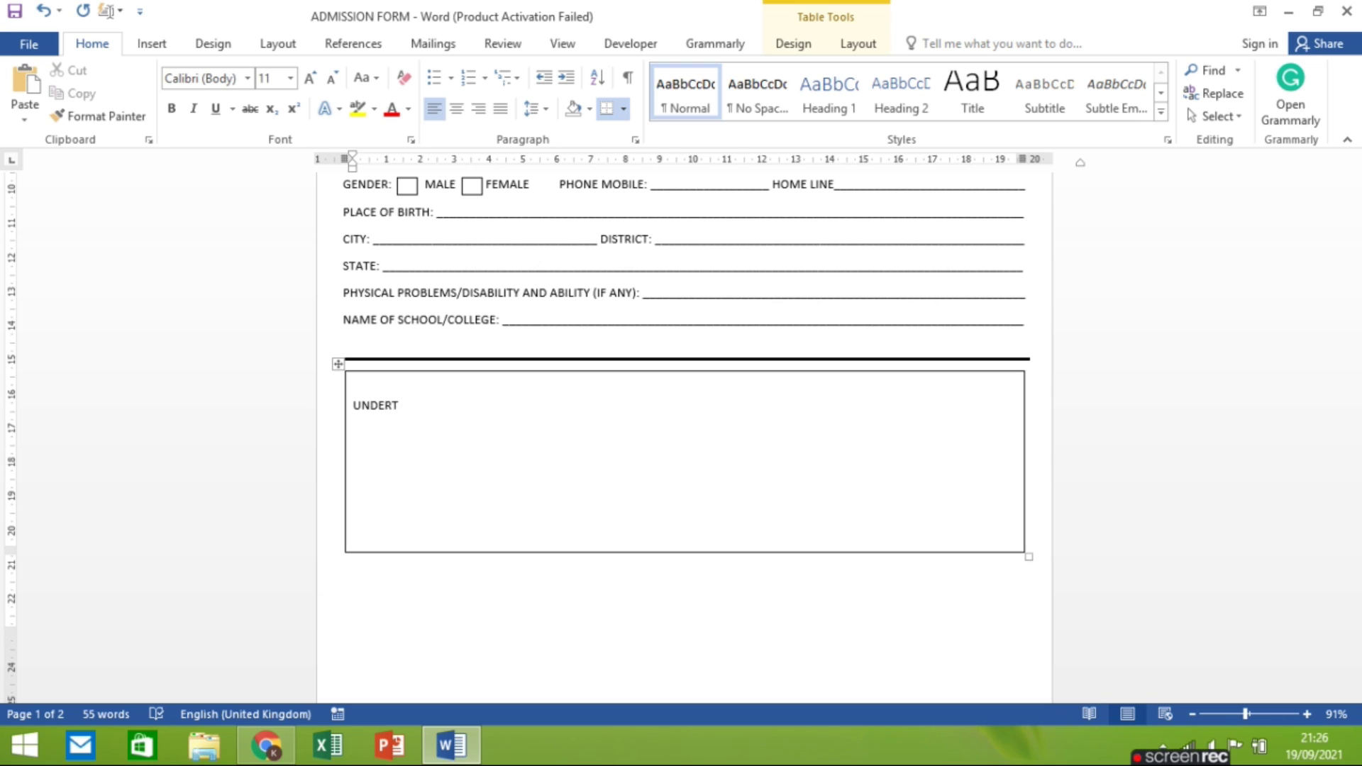
text(AKING)
drag(434, 403, 353, 403)
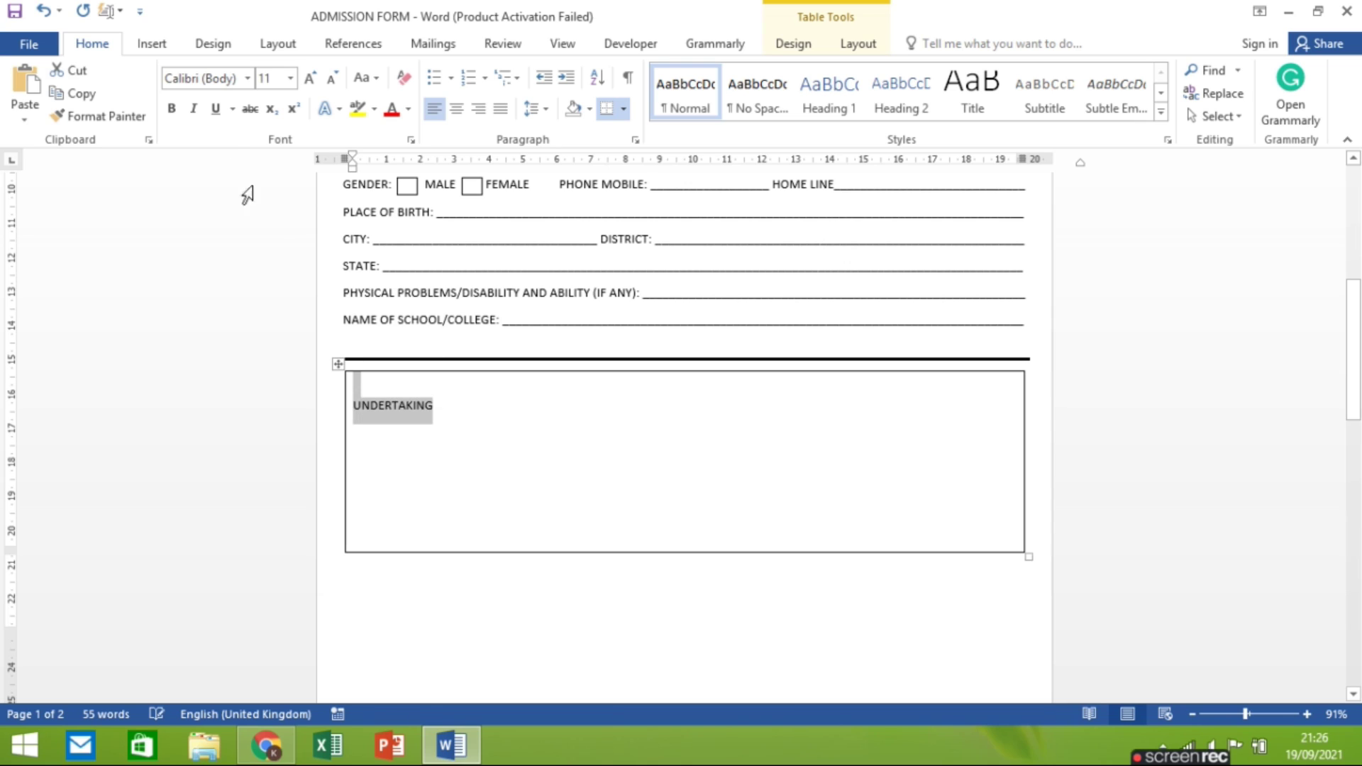
click(216, 120)
click(443, 411)
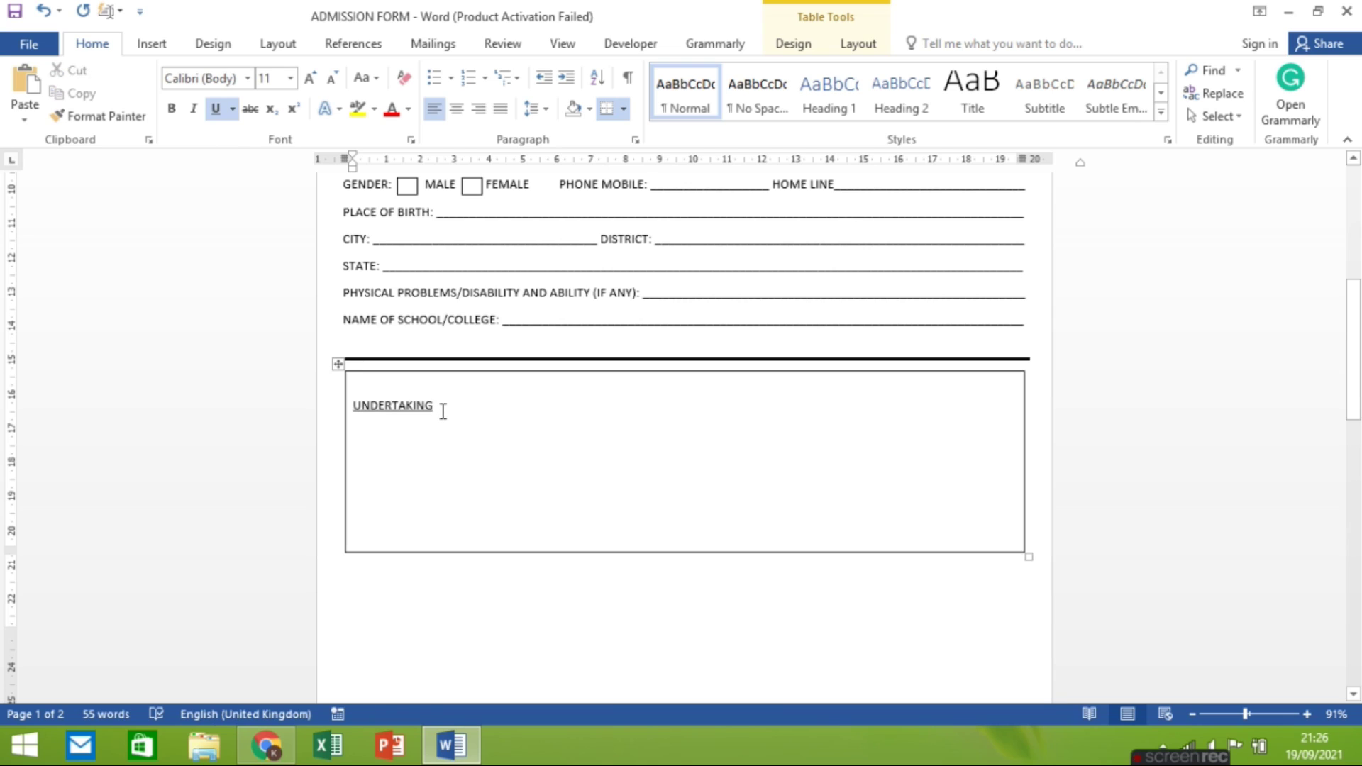
key(Return)
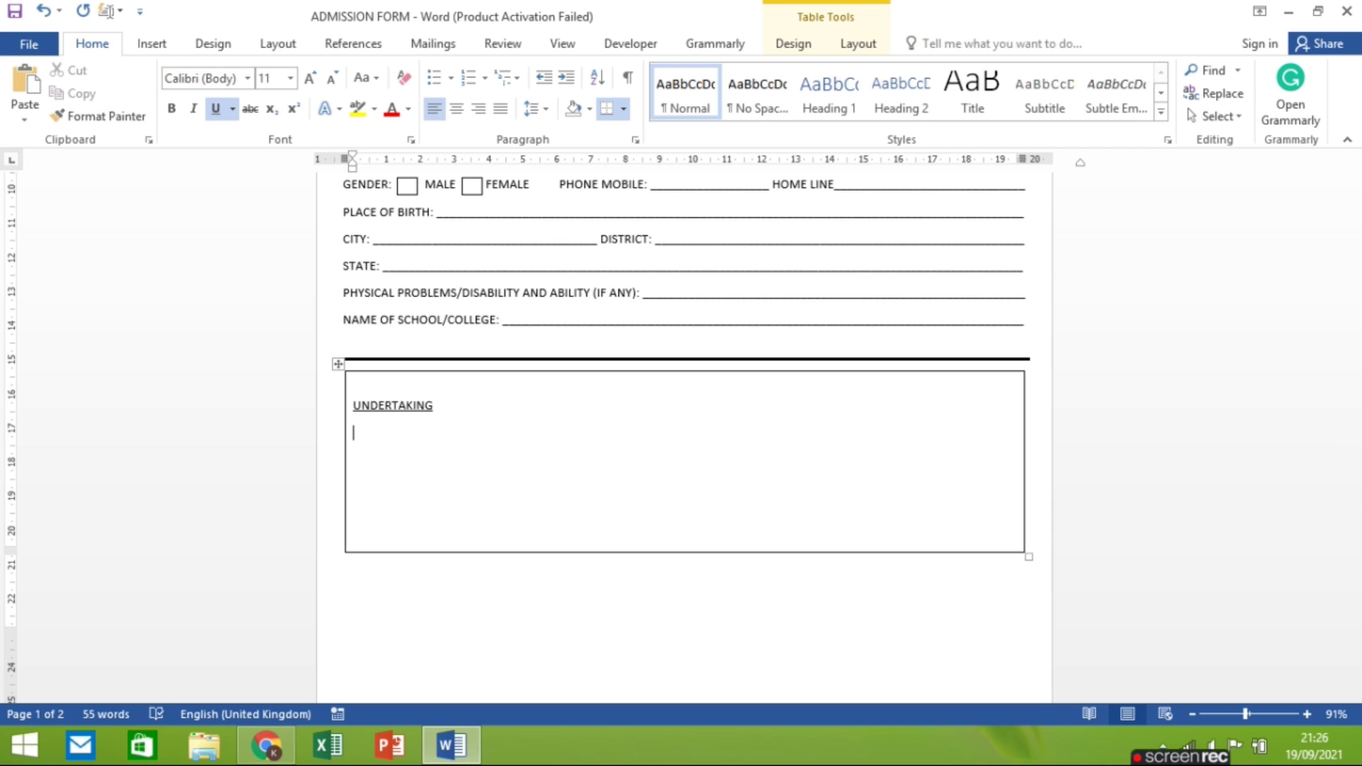
Step: Turn off underline and generate Lorem ipsum paragraphs with =lorem below the heading
key(ctrl+u)
text(=lorem()
key(Return)
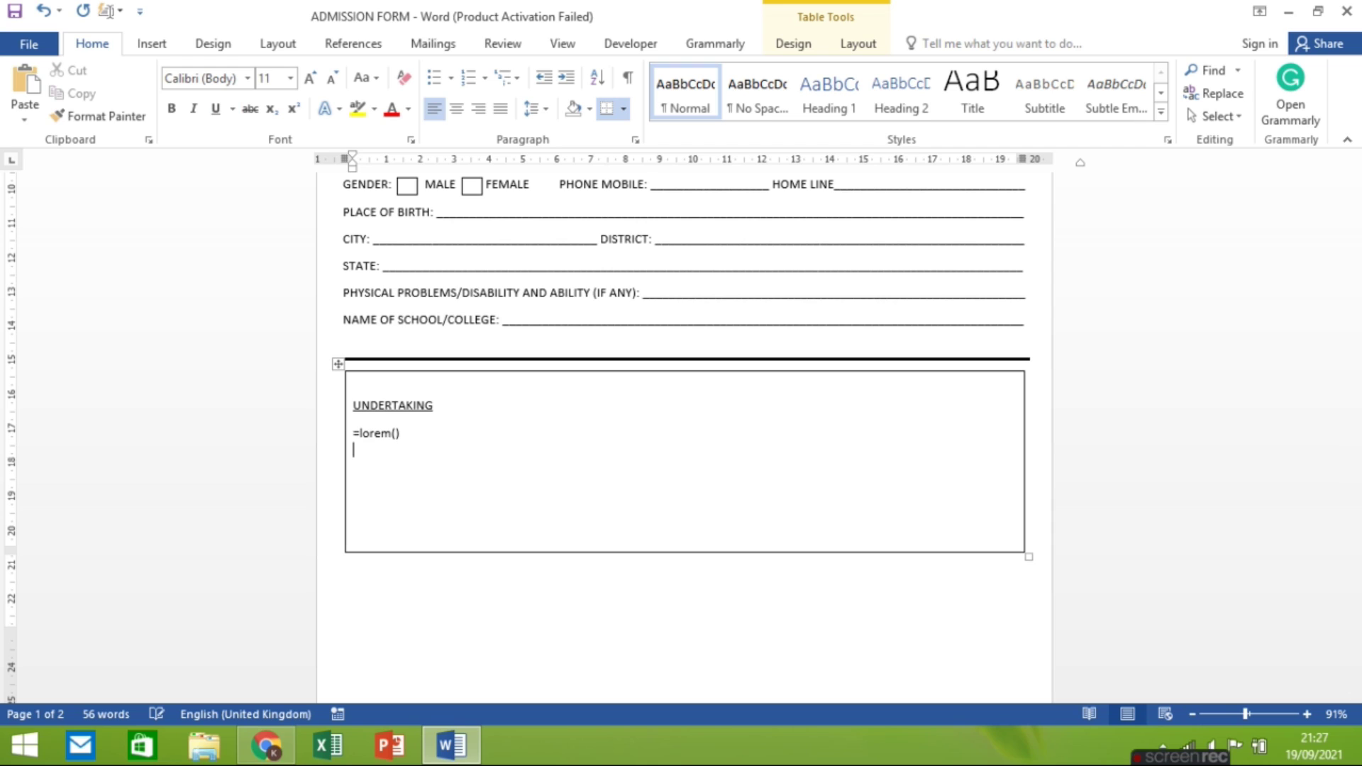
key(BackSpace)
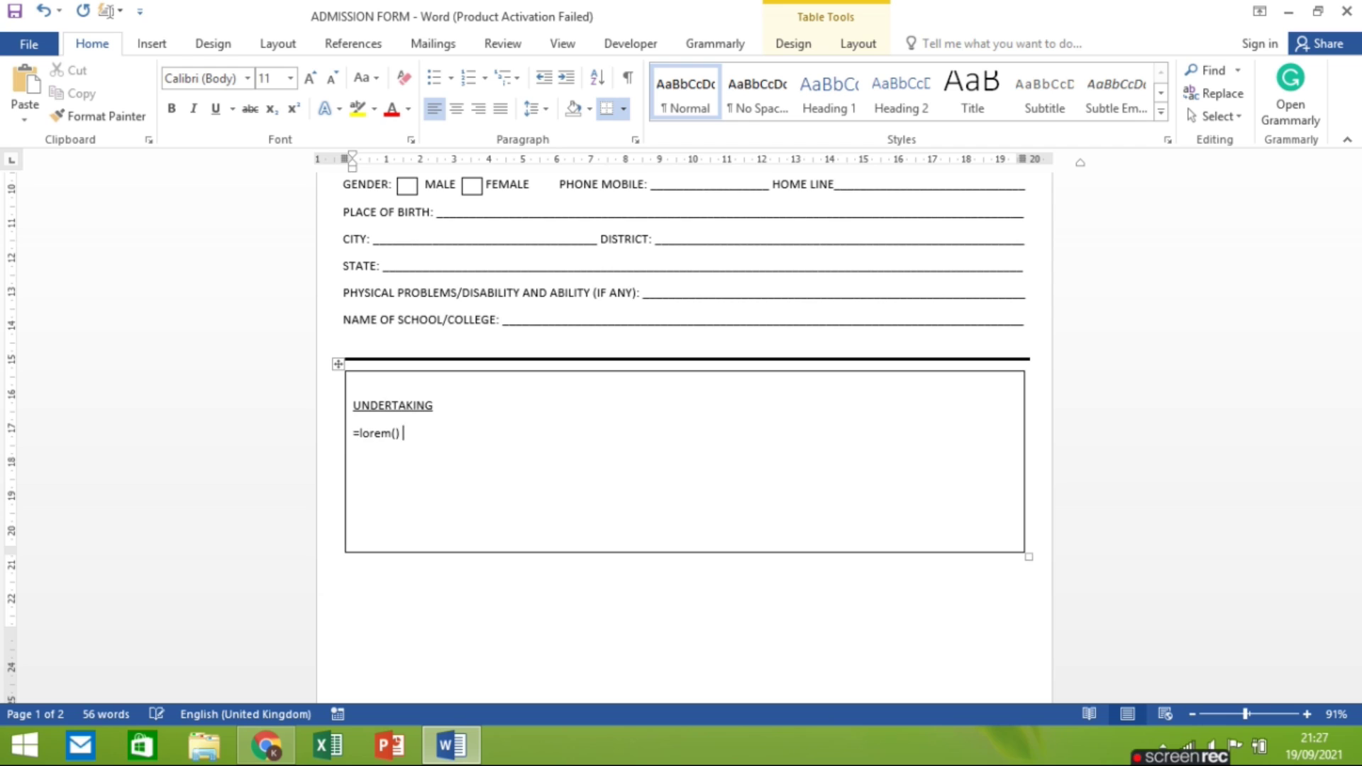
key(Return)
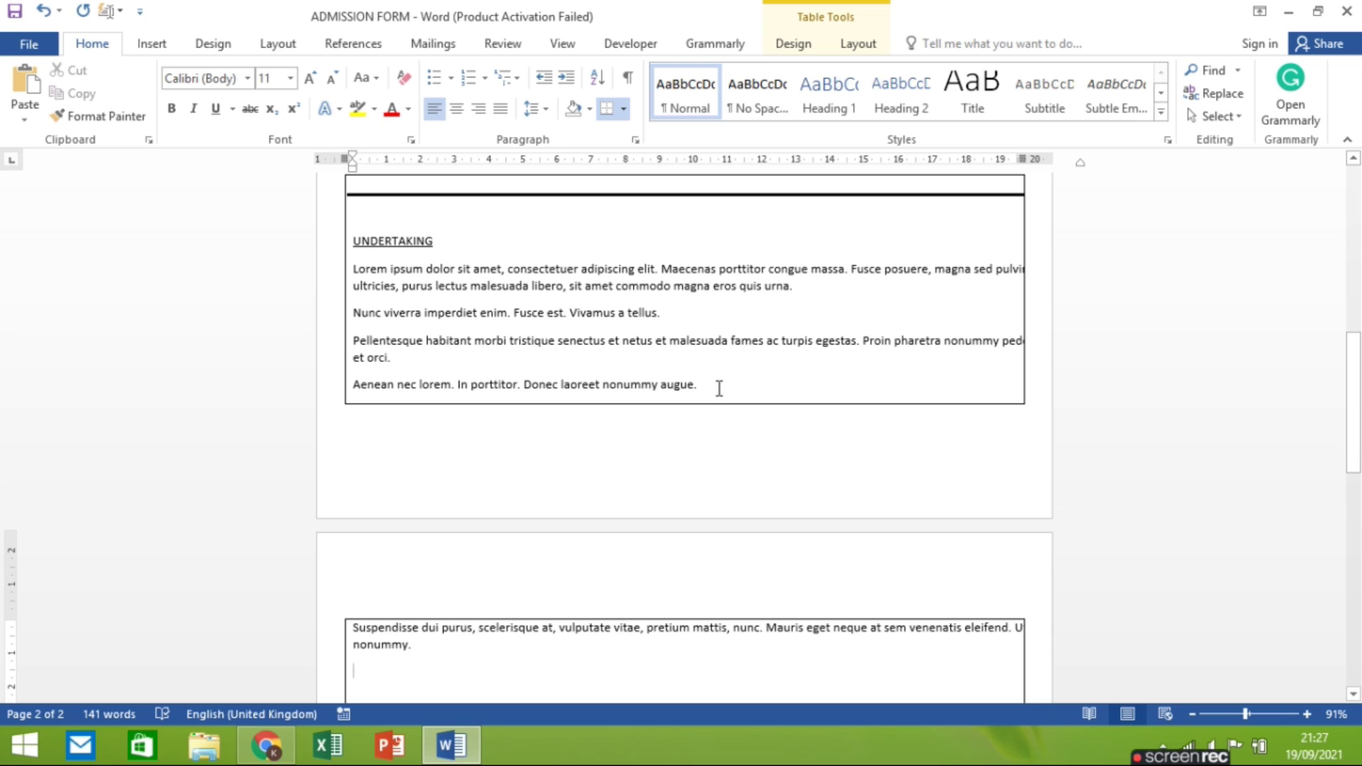
Step: Trim the ending of the last Lorem ipsum paragraph after 'augue.'
drag(696, 384, 389, 384)
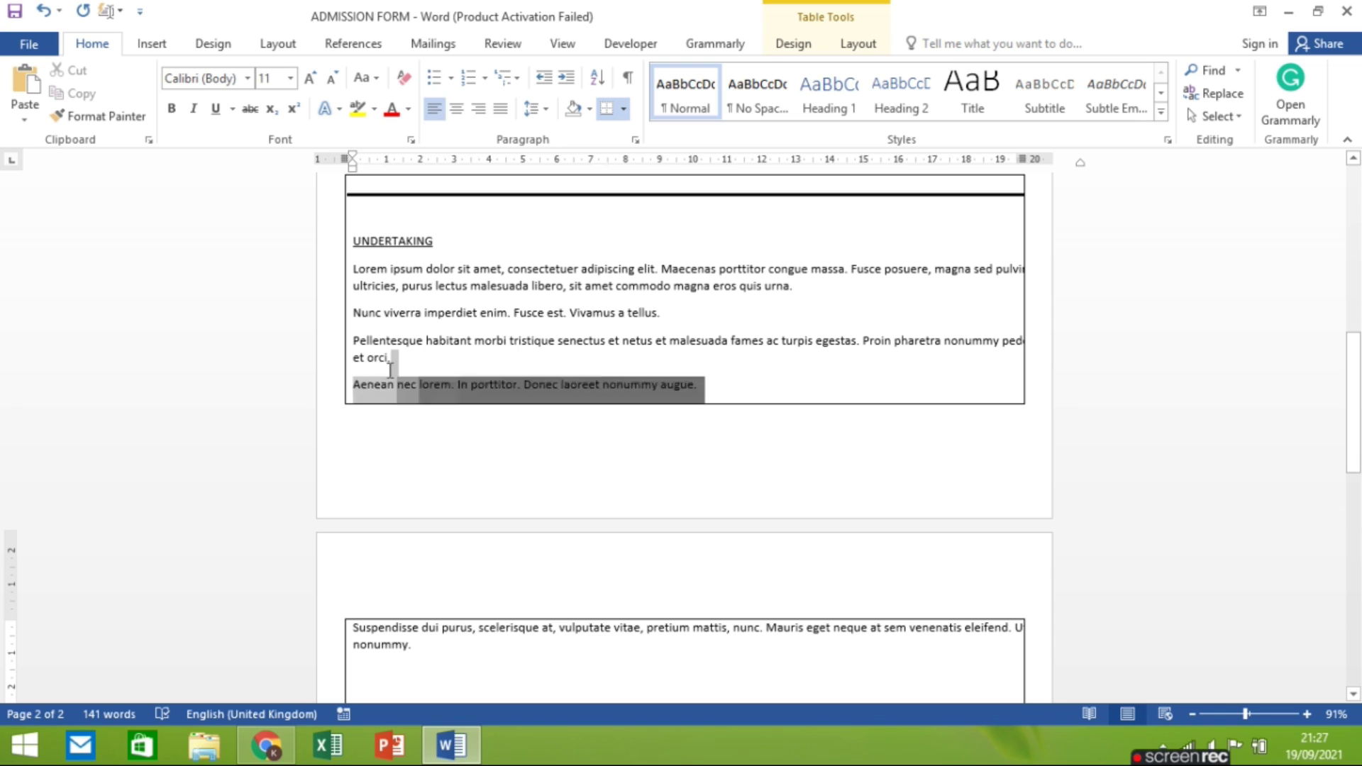
click(645, 387)
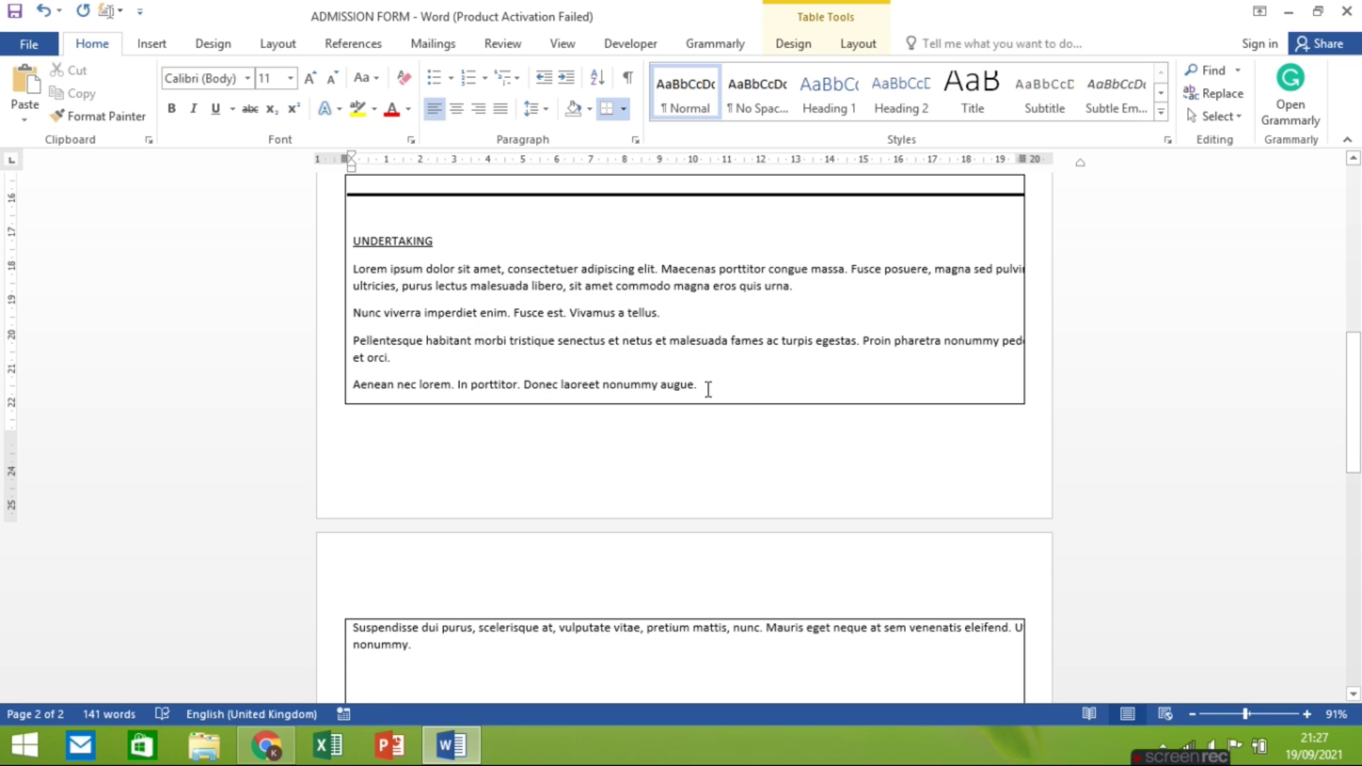
triple_click(369, 340)
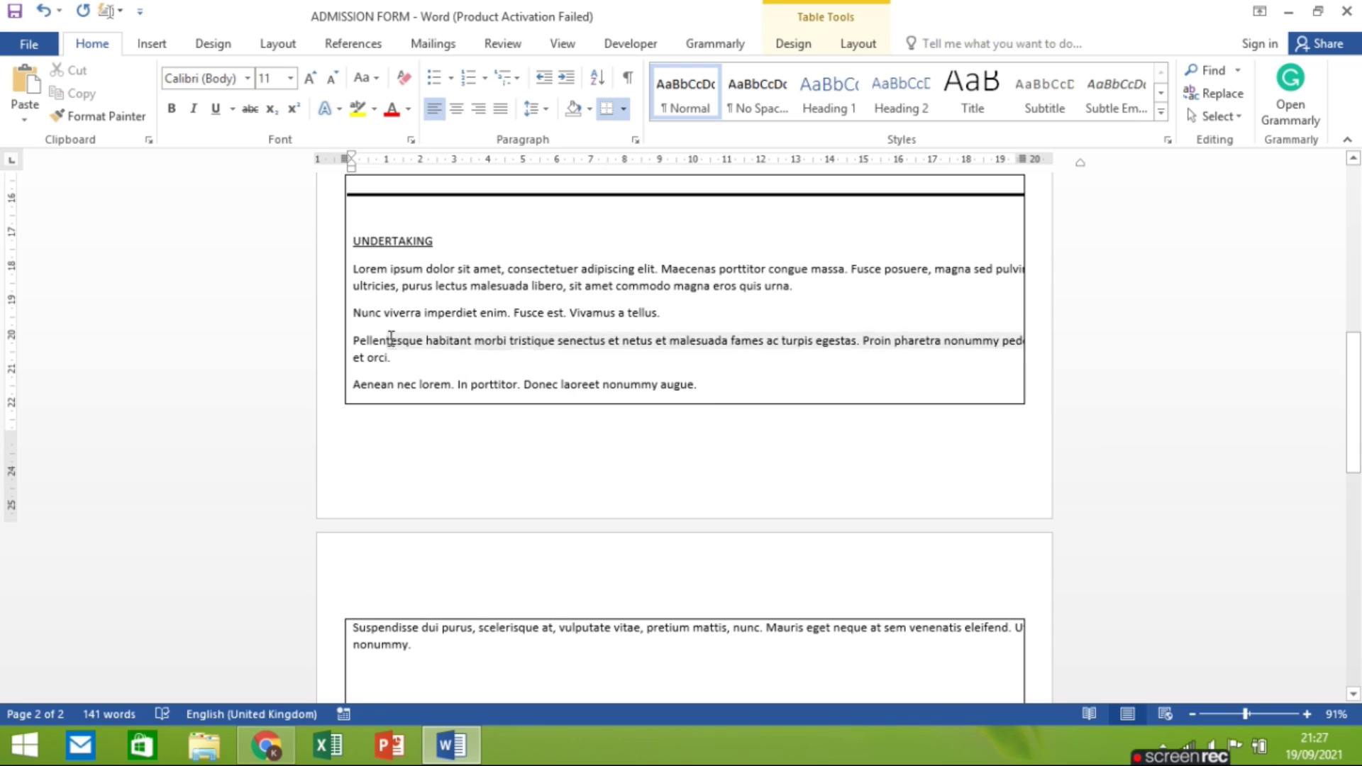
click(389, 341)
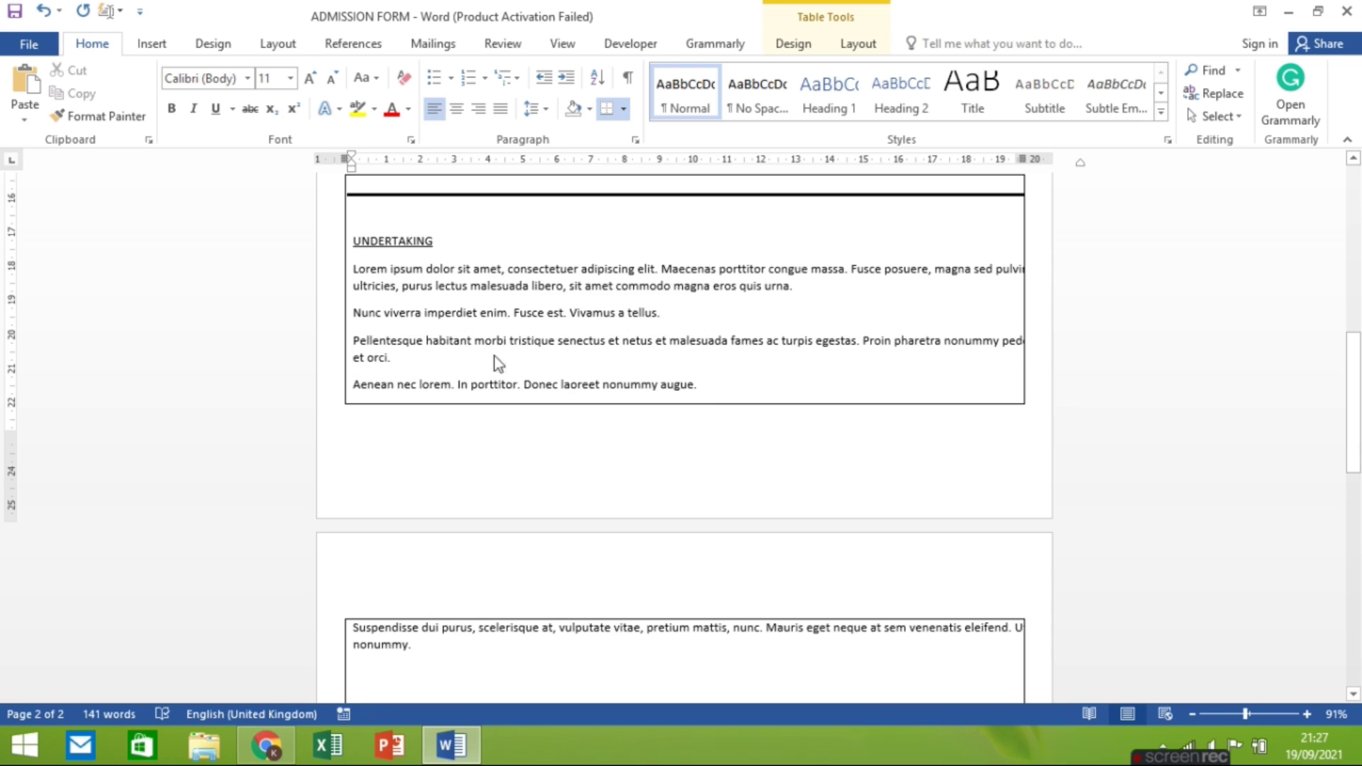
click(700, 385)
key(BackSpace)
key(BackSpace)
key(BackSpace)
key(BackSpace)
key(BackSpace)
key(BackSpace)
key(BackSpace)
key(BackSpace)
key(BackSpace)
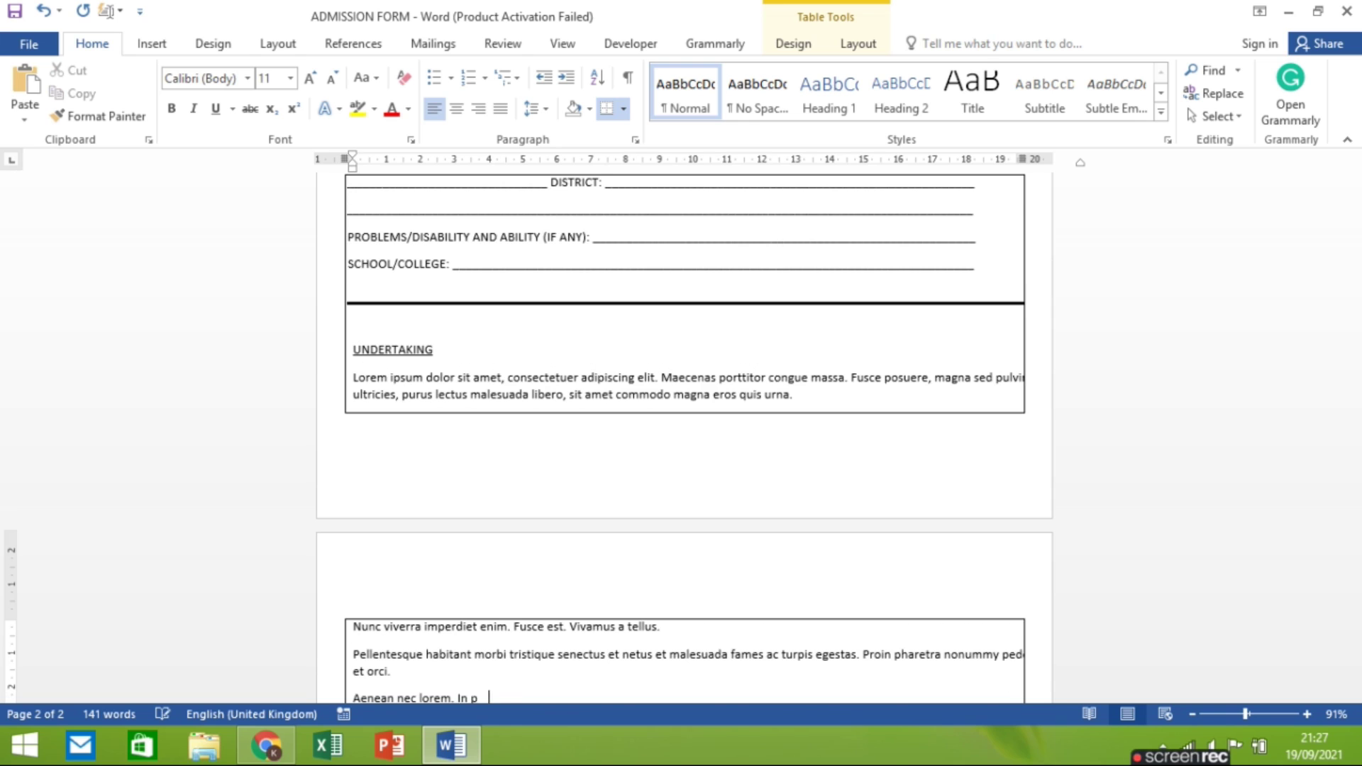
key(BackSpace)
key(BackSpace)
key(BackSpace)
Step: Remove the period after 'eleifend', then undo to restore the Lorem ipsum paragraph
scroll(1131, 390, down, 5)
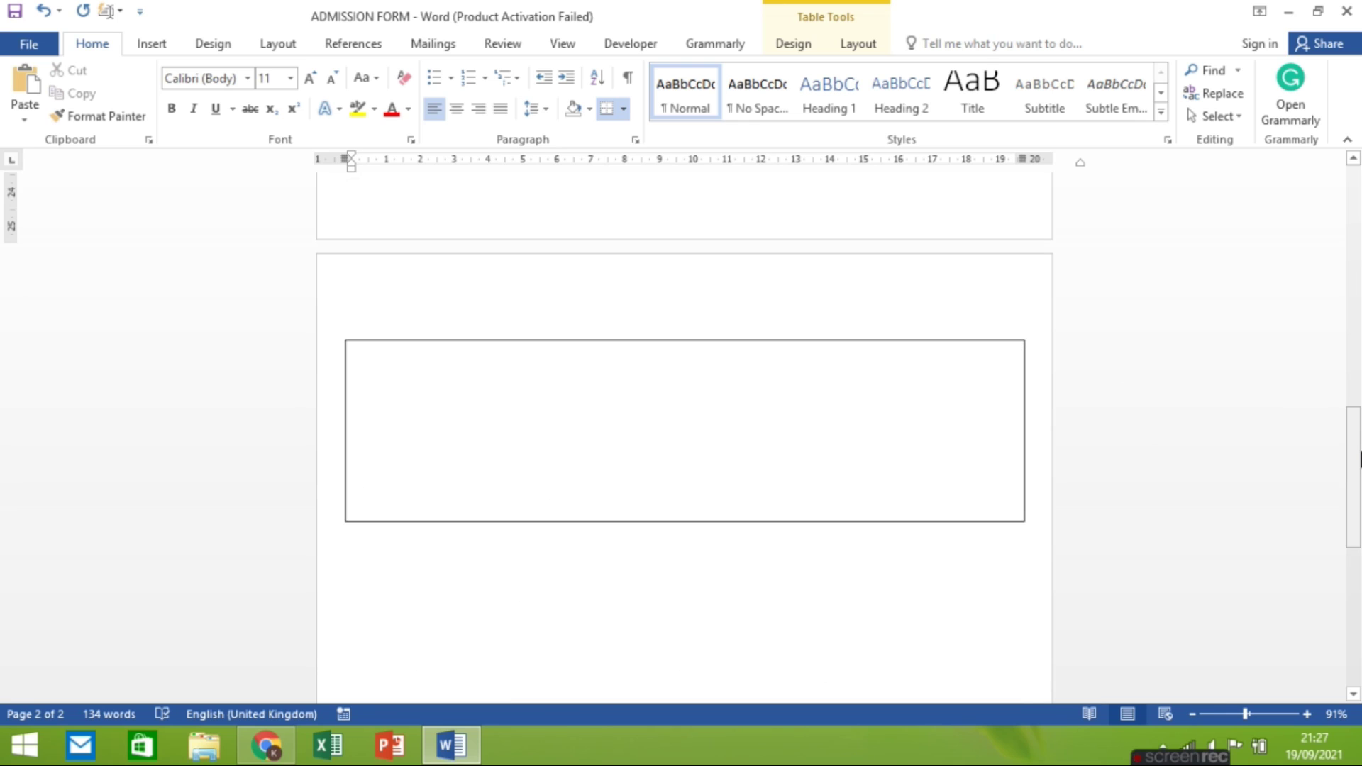
drag(1360, 457, 1360, 387)
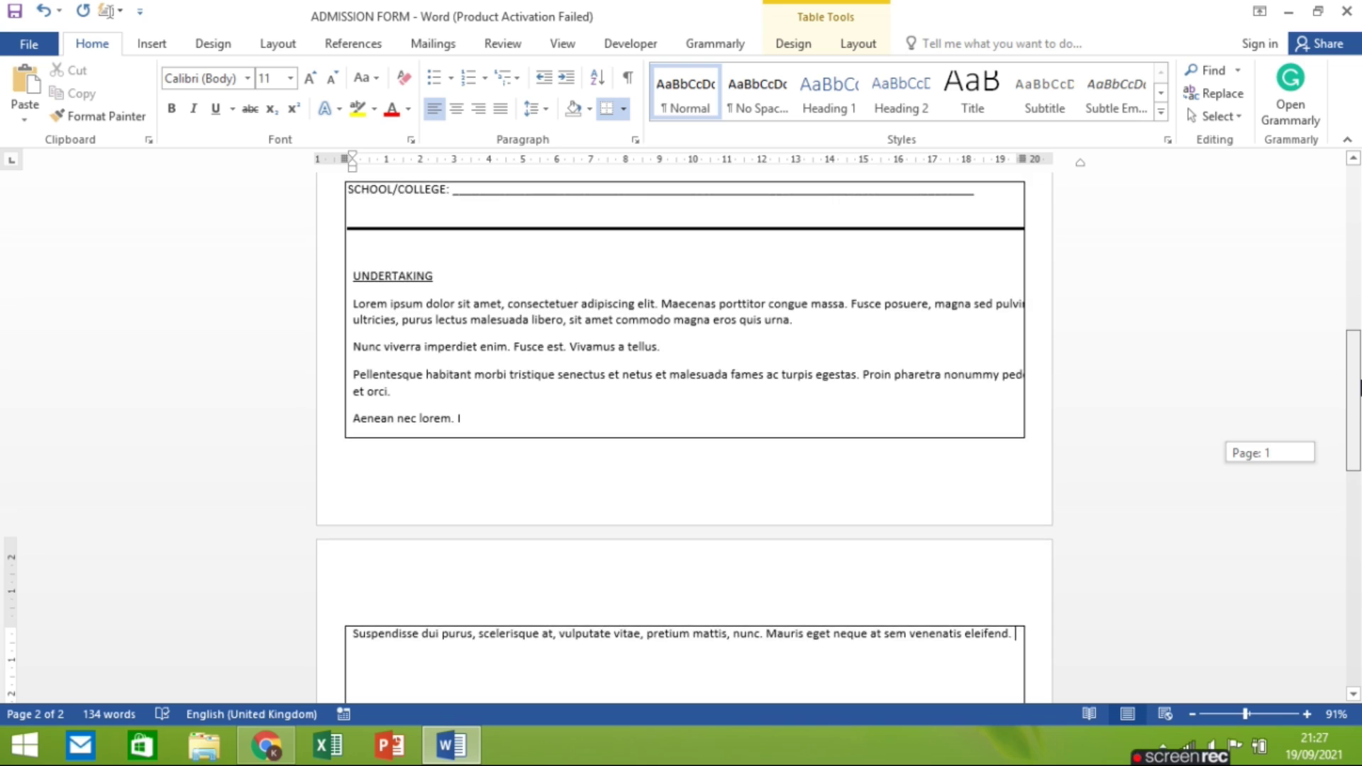
scroll(840, 450, down, 5)
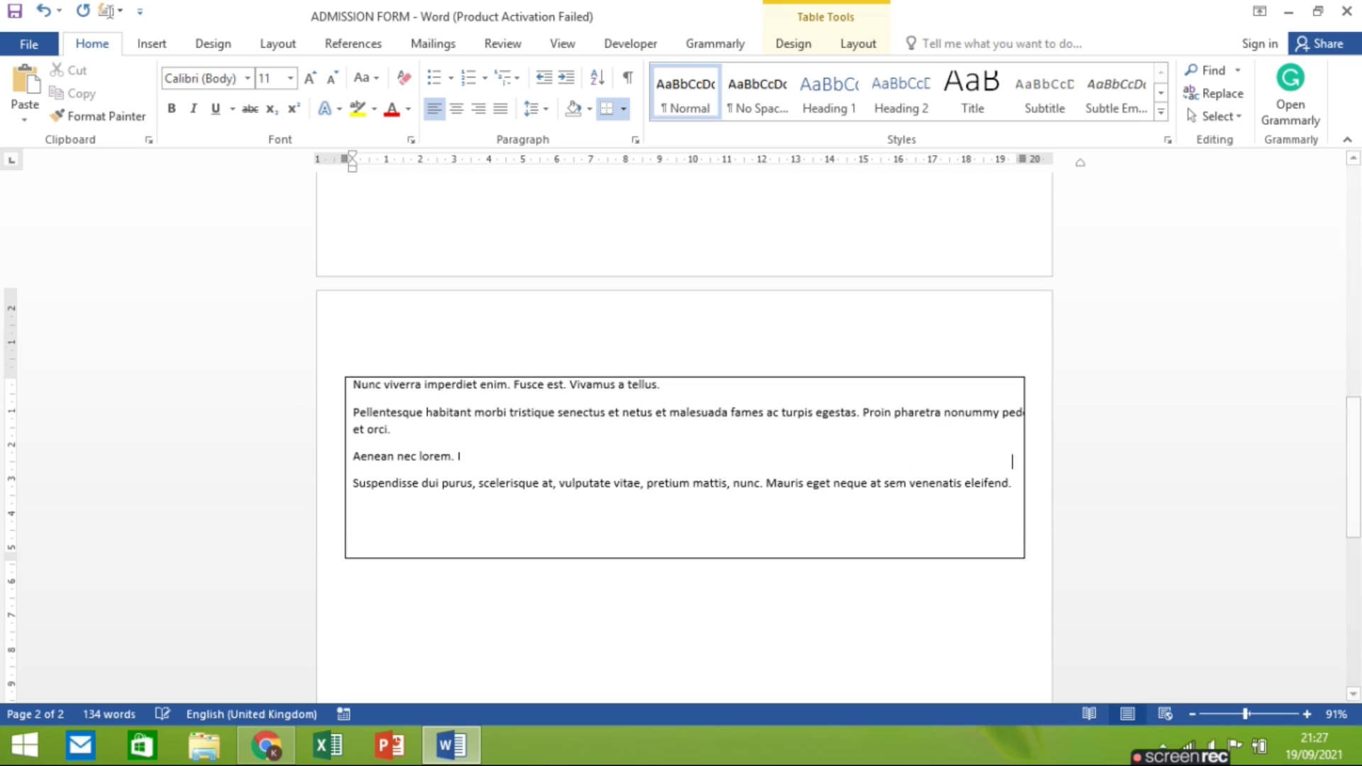
key(BackSpace)
key(ctrl+z)
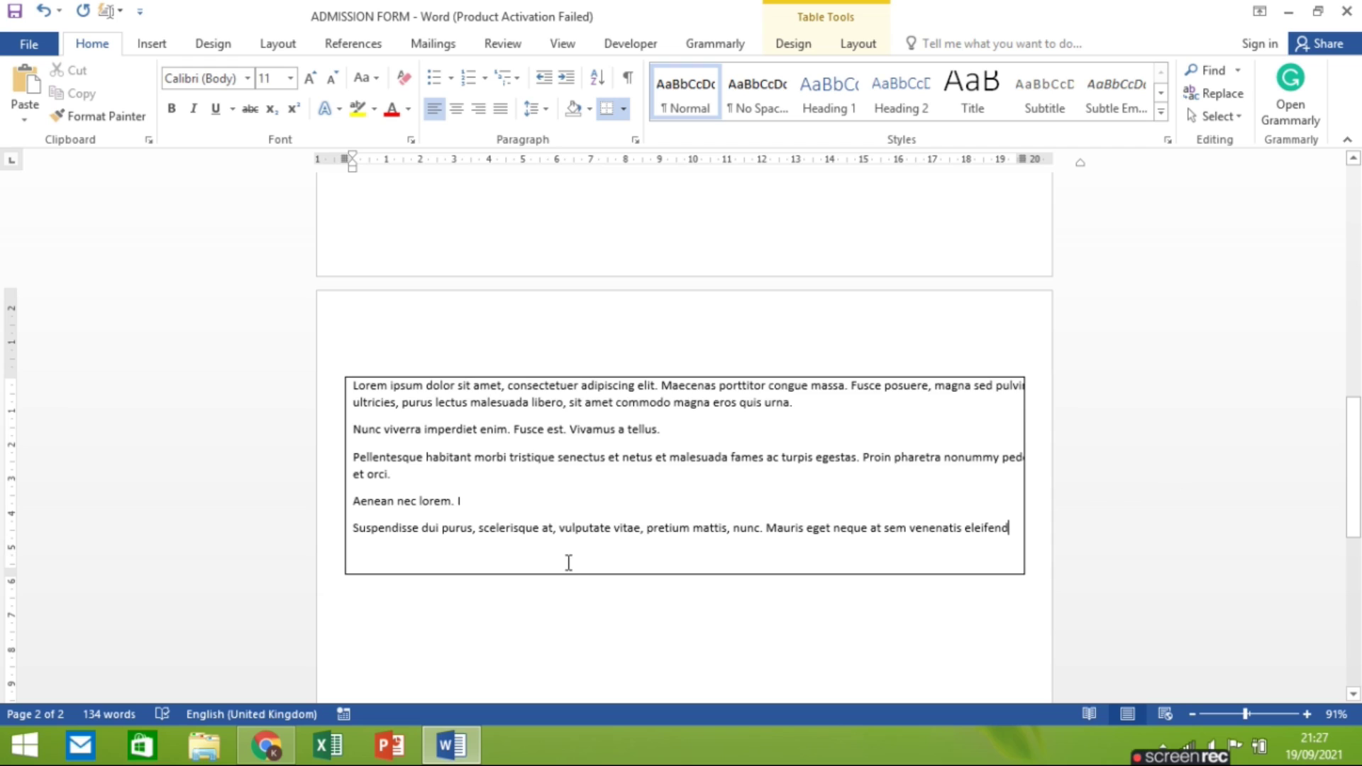
click(1359, 497)
mouse_move(1353, 518)
mouse_down()
mouse_move(1359, 398)
mouse_move(1359, 412)
mouse_up()
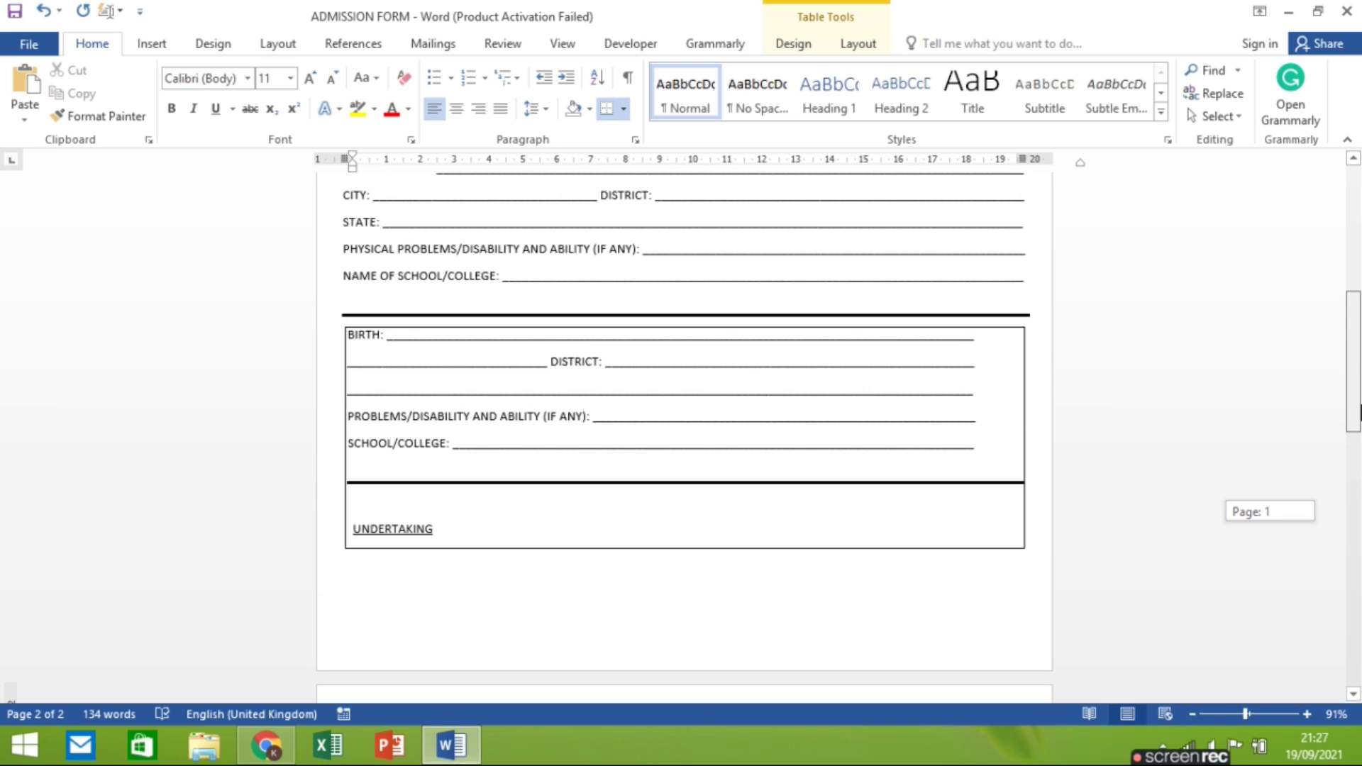
Step: Undo the accidentally duplicated PLACE OF BIRTH and DISTRICT rows
click(528, 516)
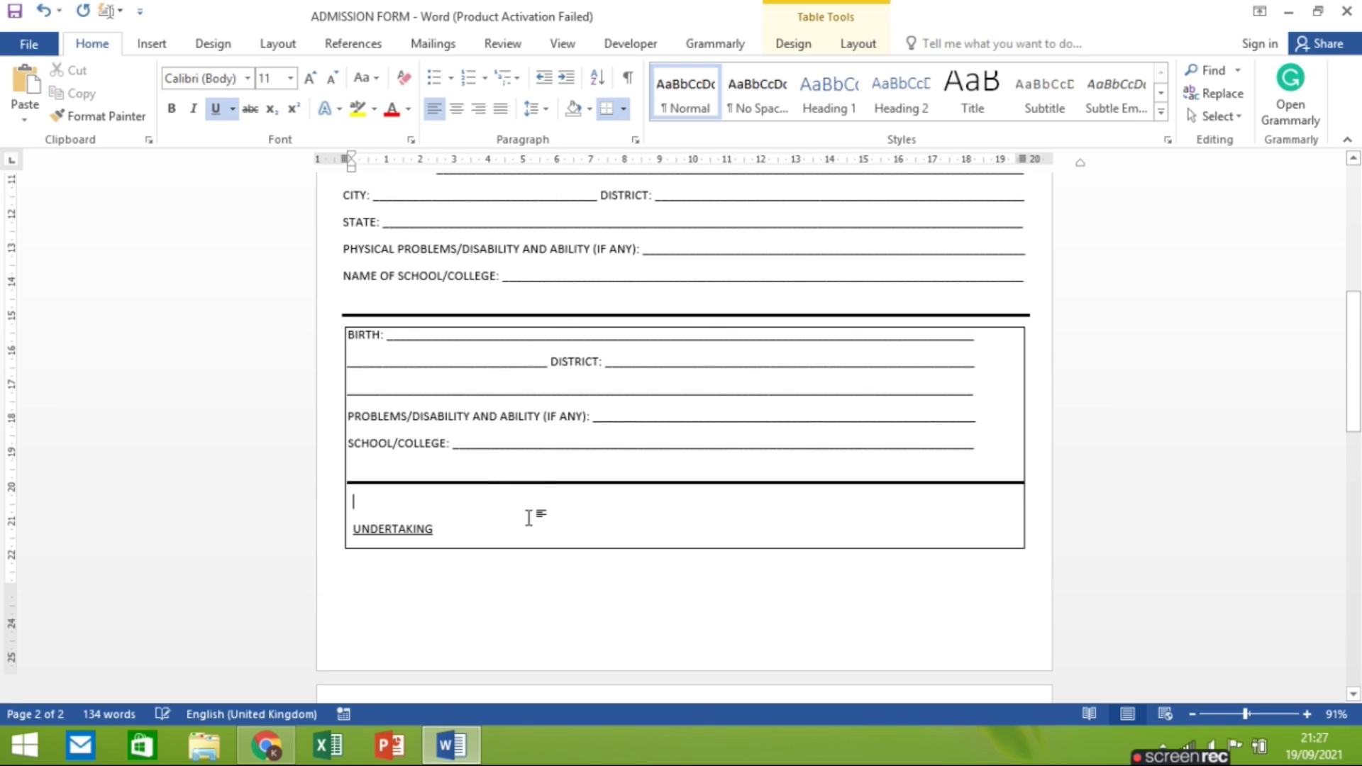
click(374, 343)
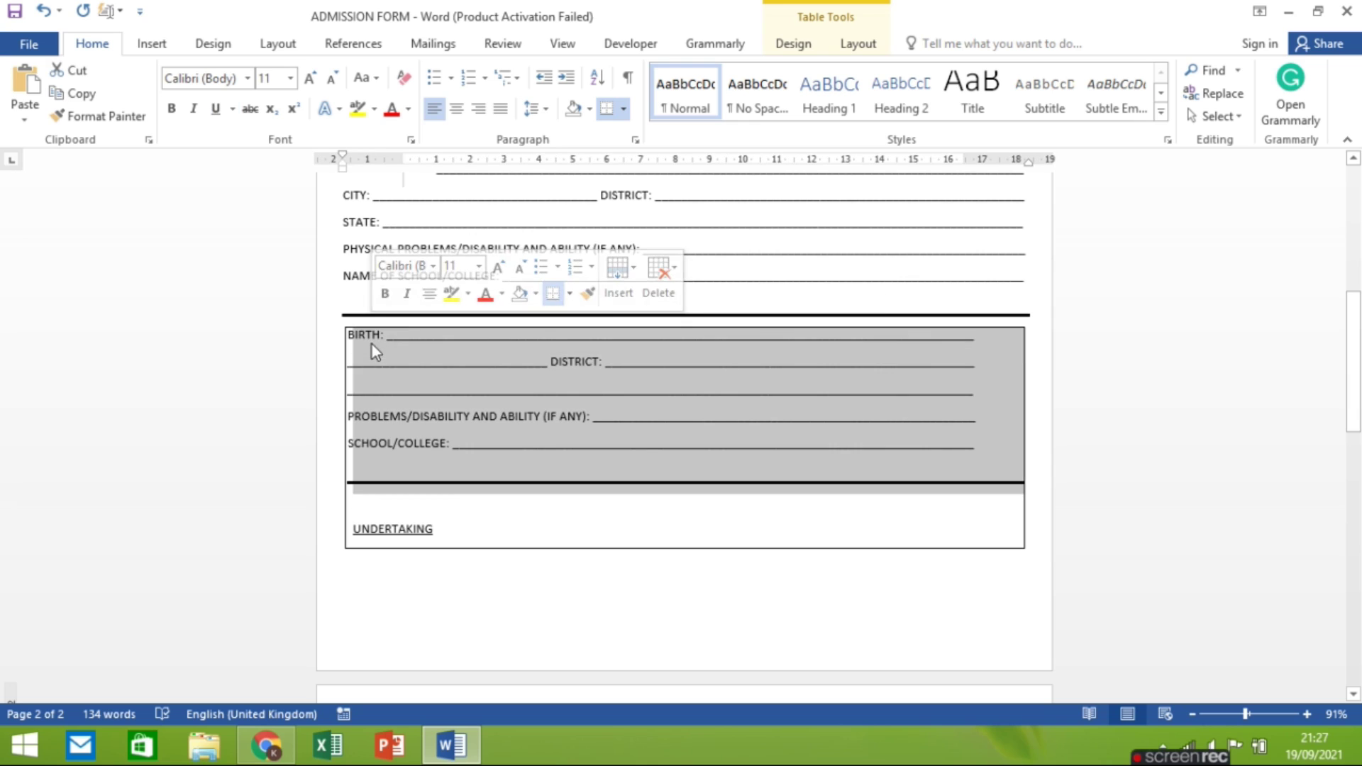
click(452, 539)
key(ctrl+z)
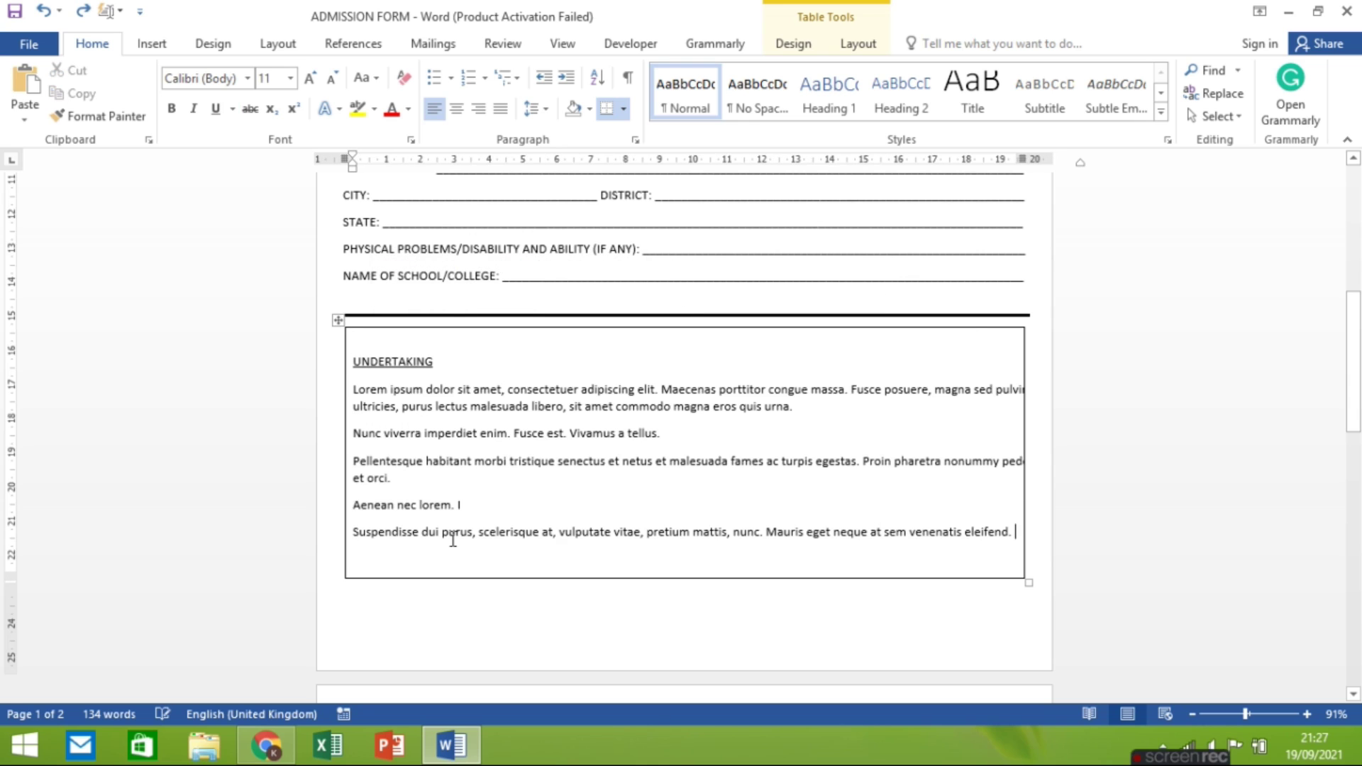
drag(1353, 385, 1353, 398)
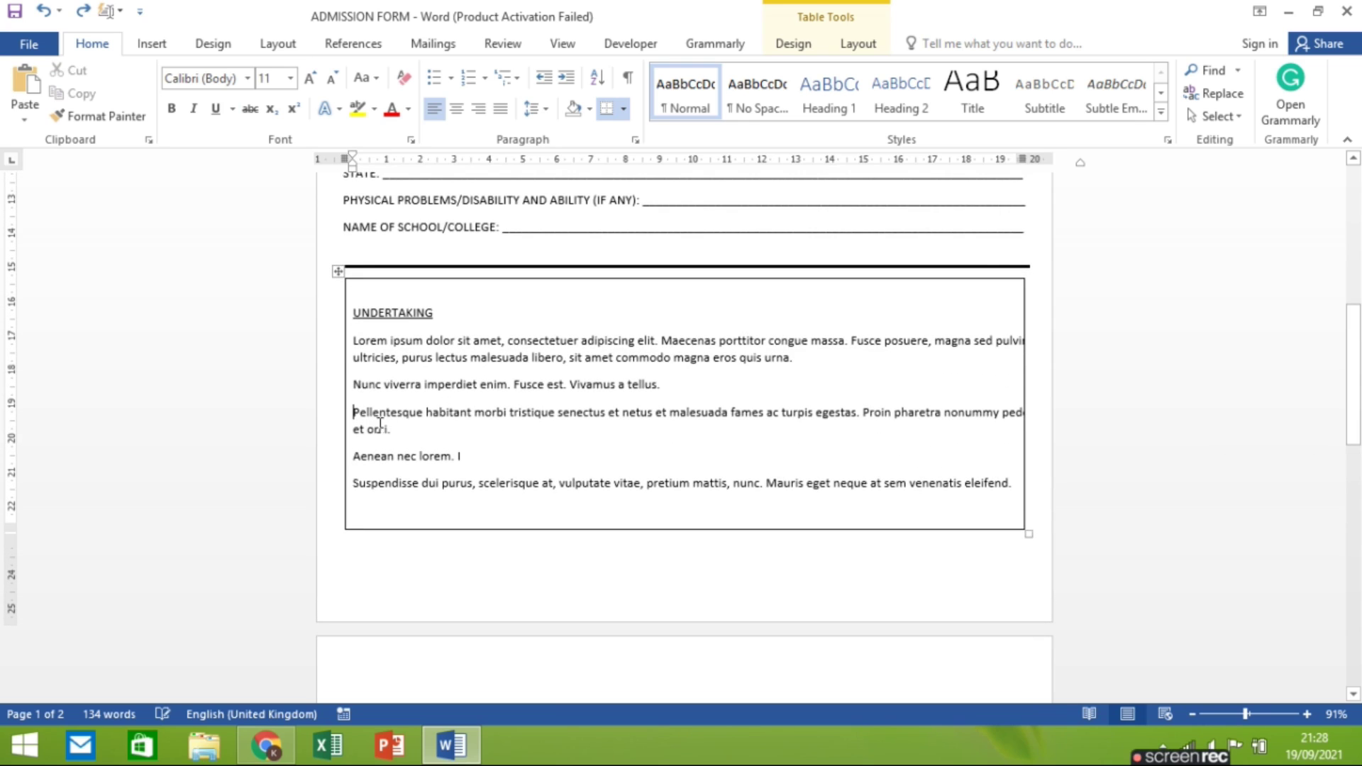
Step: Select the final Suspendisse paragraph and trial-trim its ending, then restore it
click(353, 412)
click(346, 484)
click(359, 484)
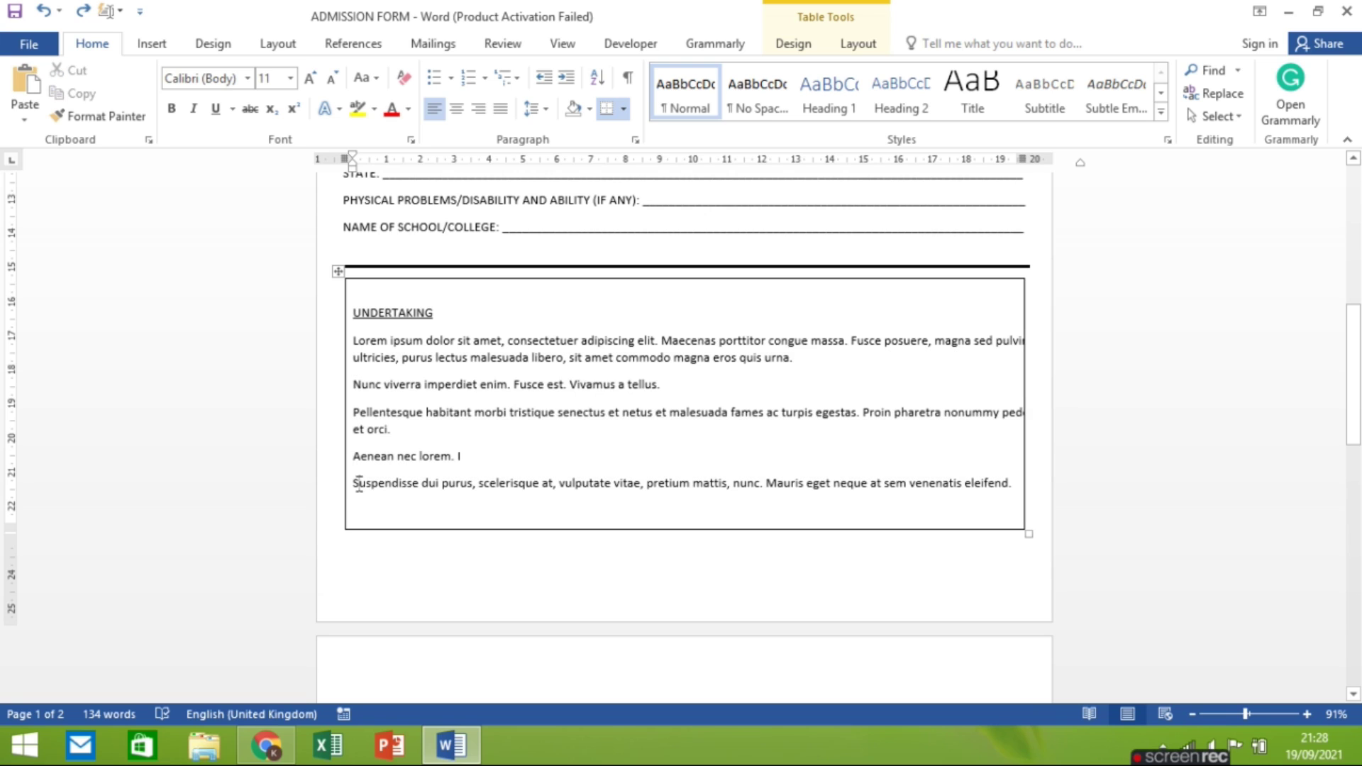
mouse_move(361, 485)
mouse_down()
mouse_move(1021, 483)
mouse_move(1007, 488)
mouse_up()
click(1009, 488)
key(BackSpace)
key(BackSpace)
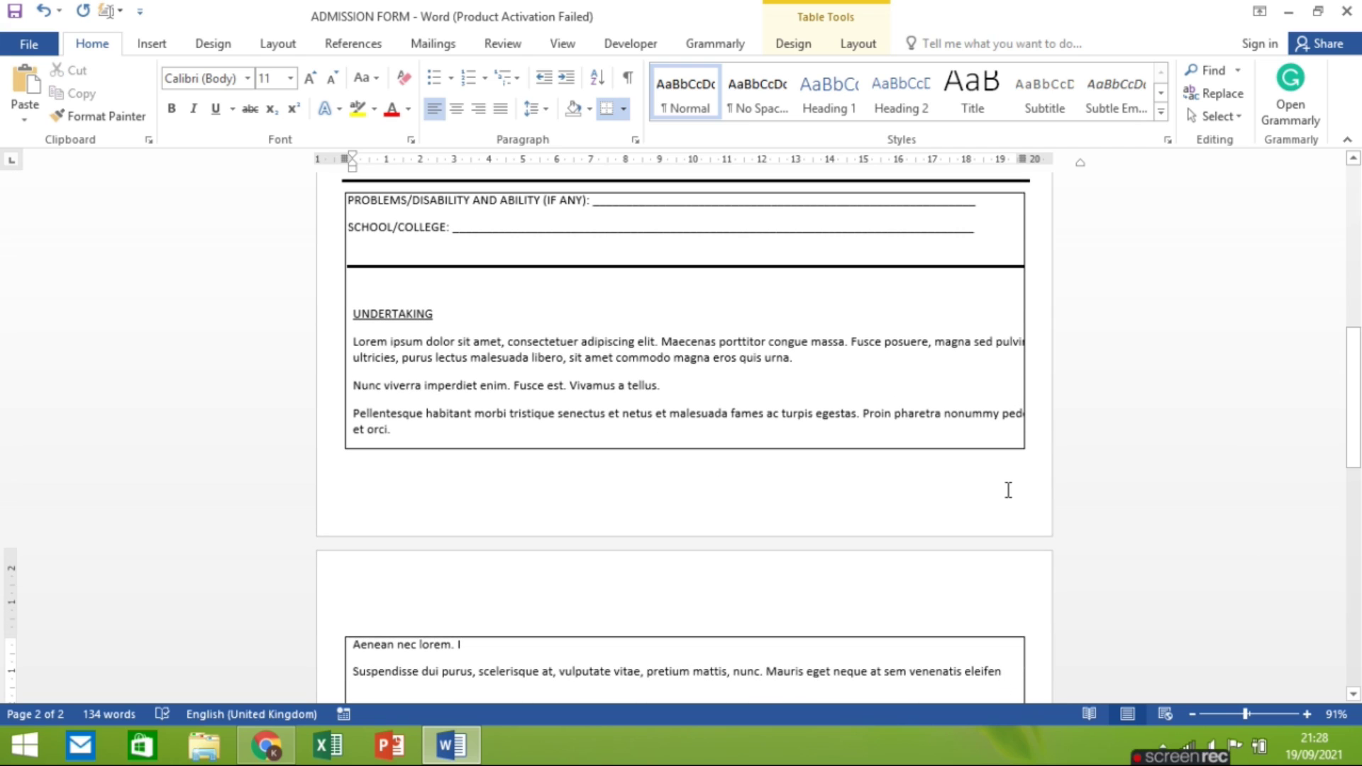
key(ctrl+z)
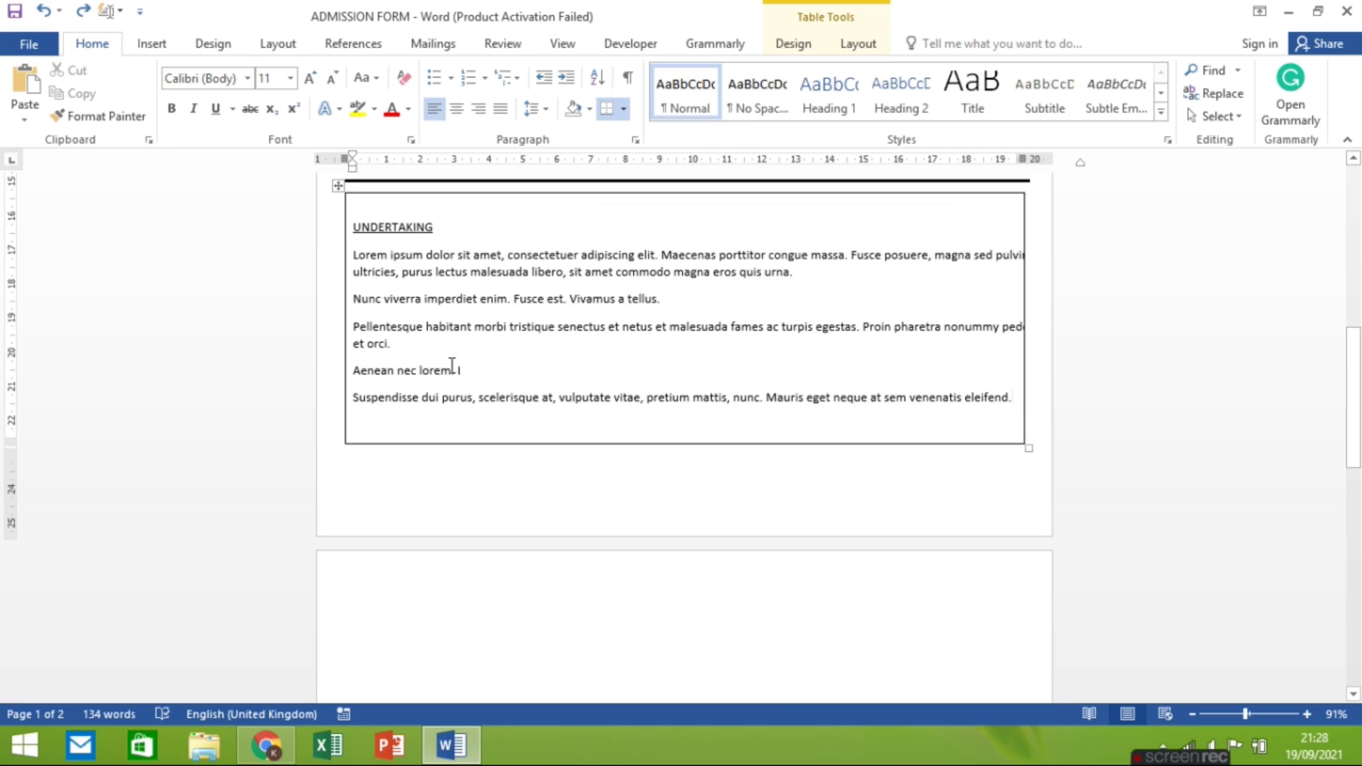
Step: Delete the 'Aenean nec lorem.' line and extend the Signature underline
drag(476, 369, 353, 370)
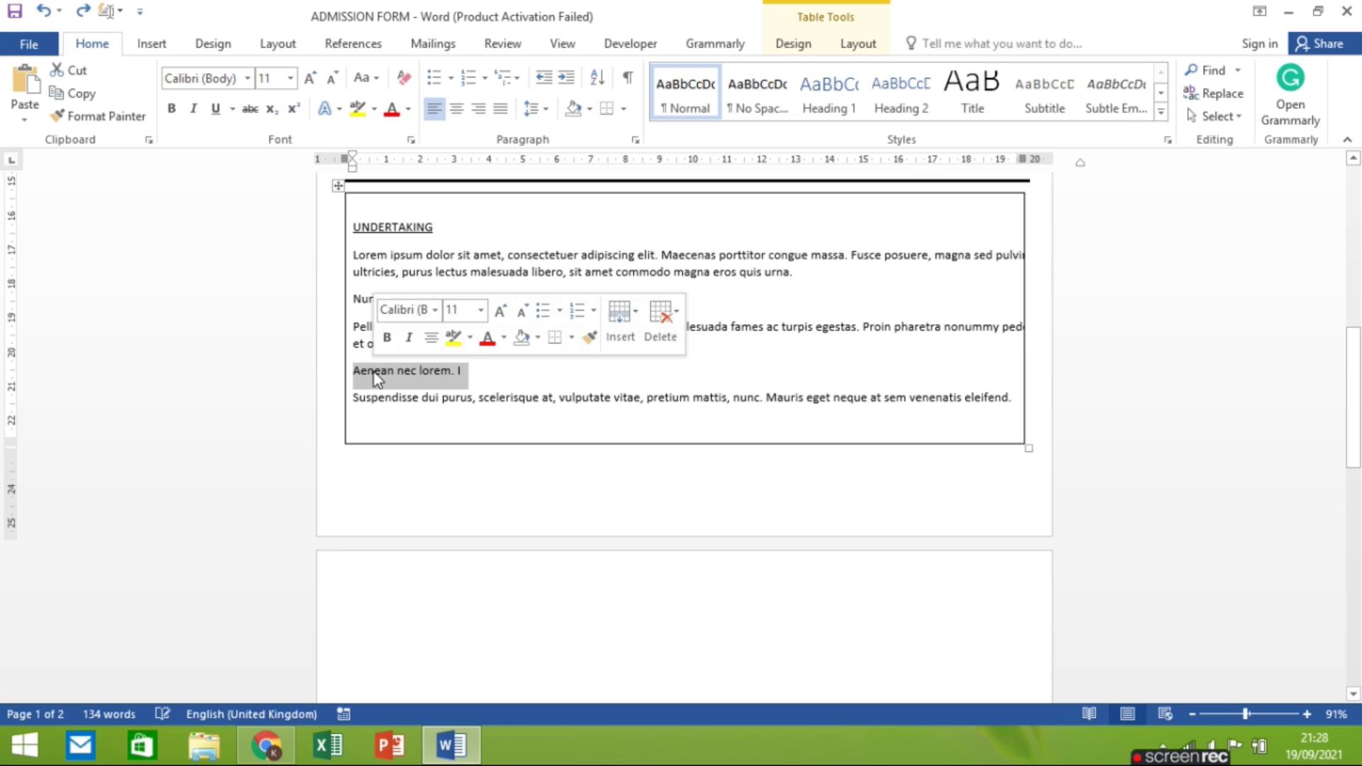
key(BackSpace)
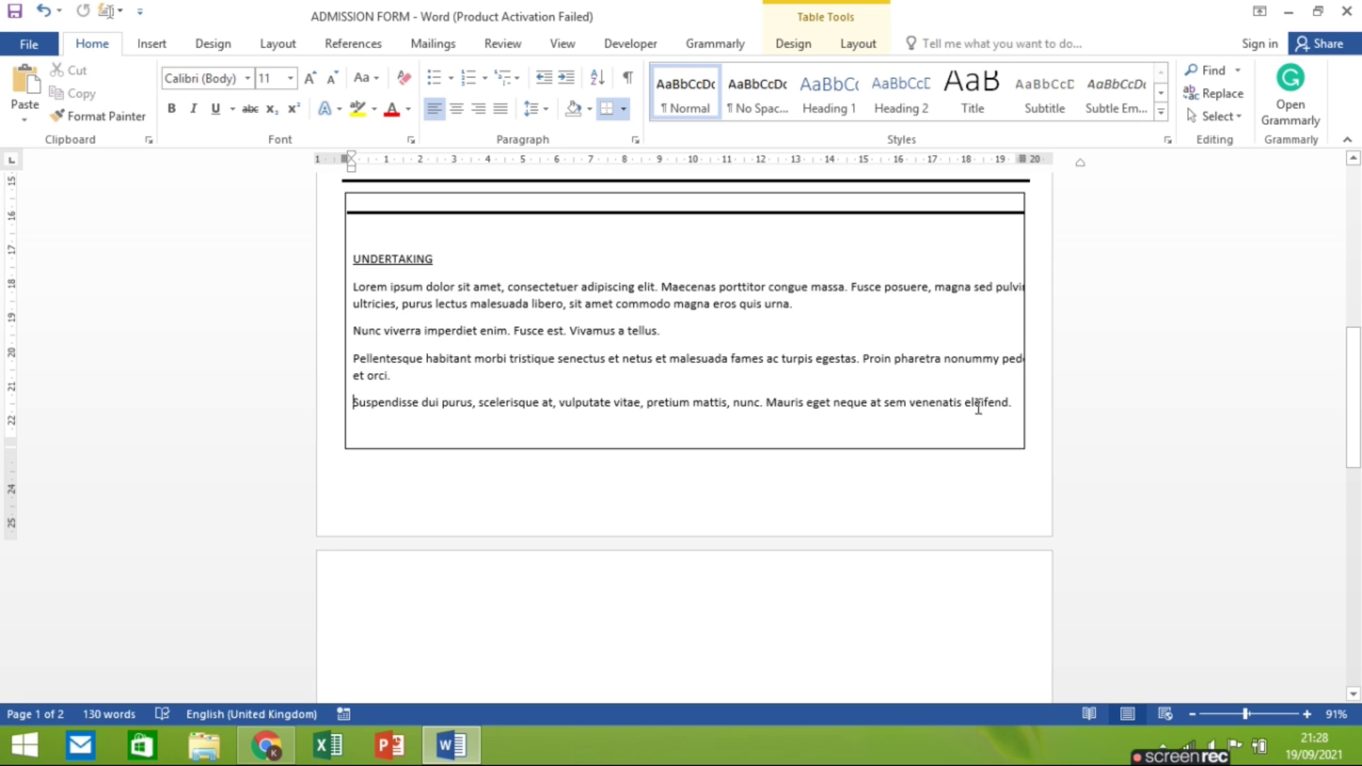
drag(1012, 403, 514, 412)
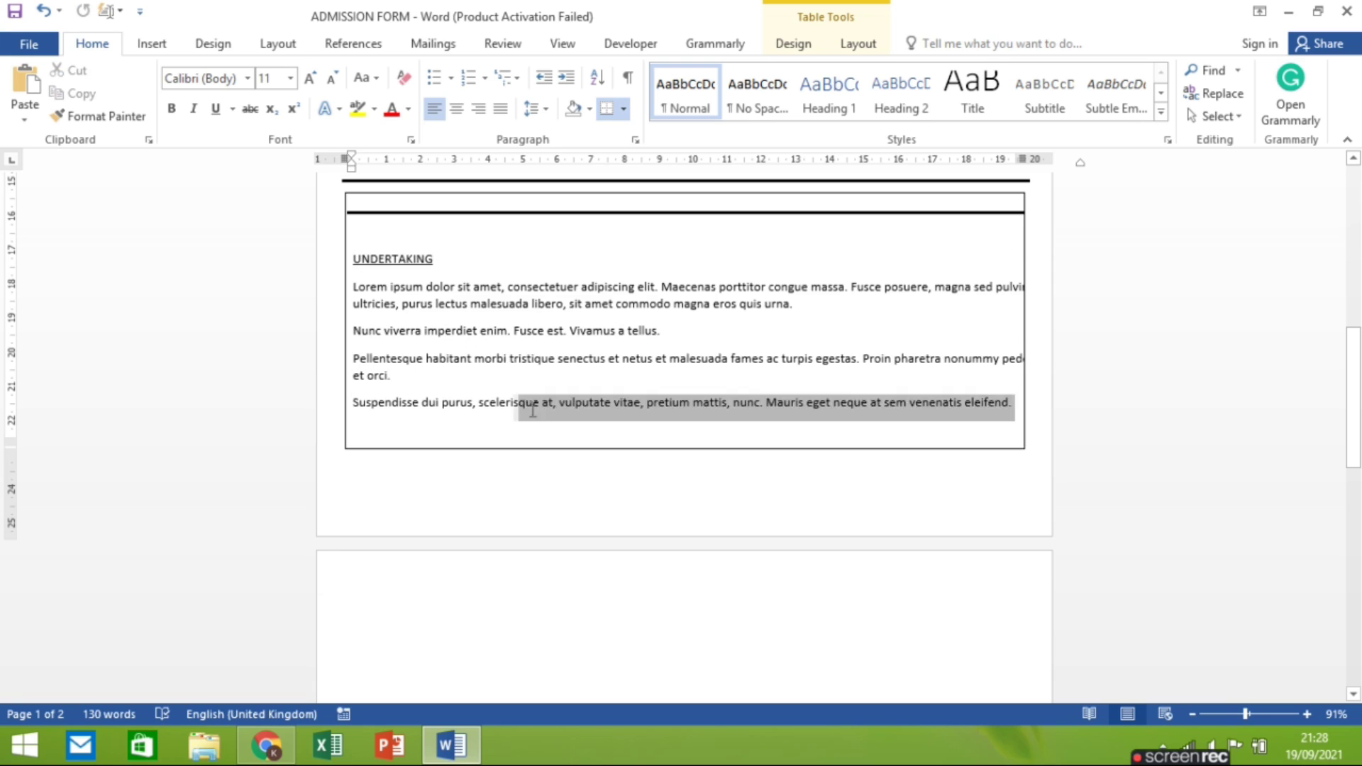
key(BackSpace)
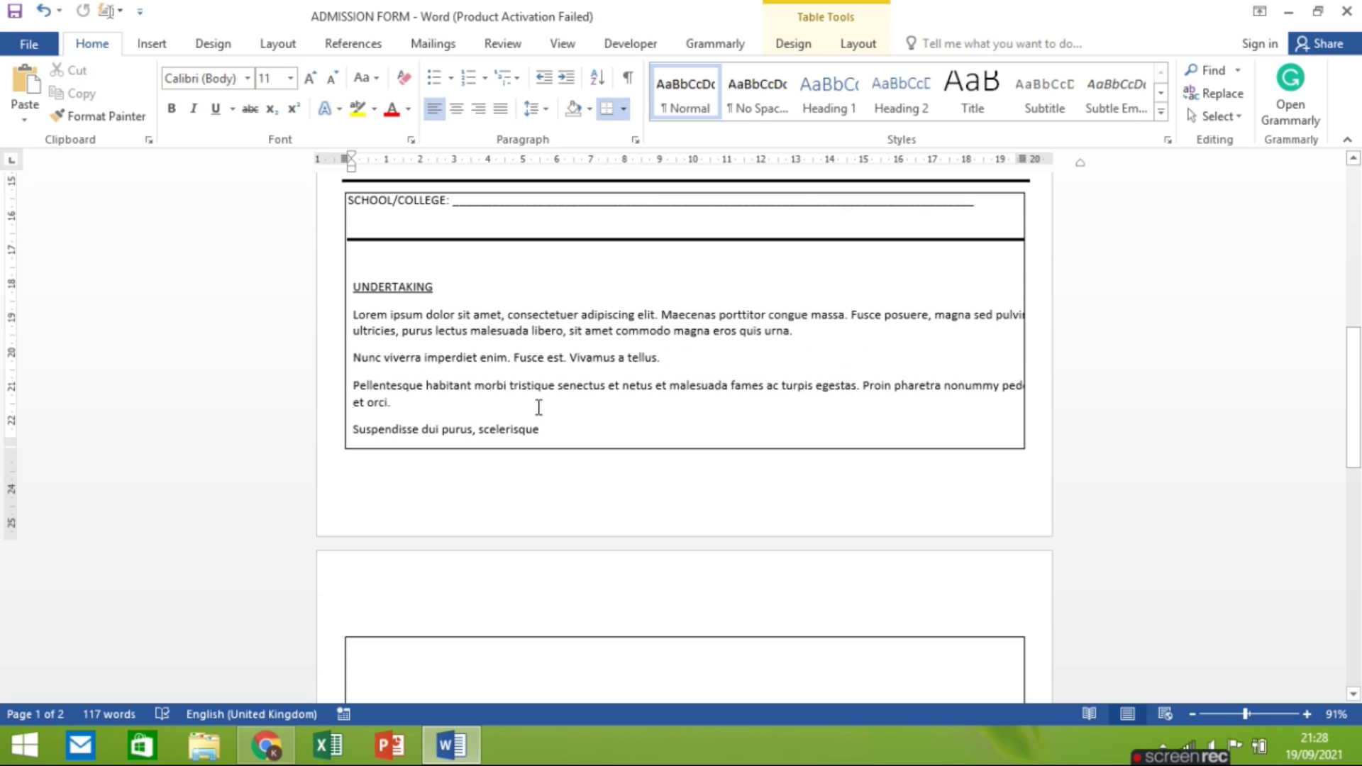
key(ctrl+z)
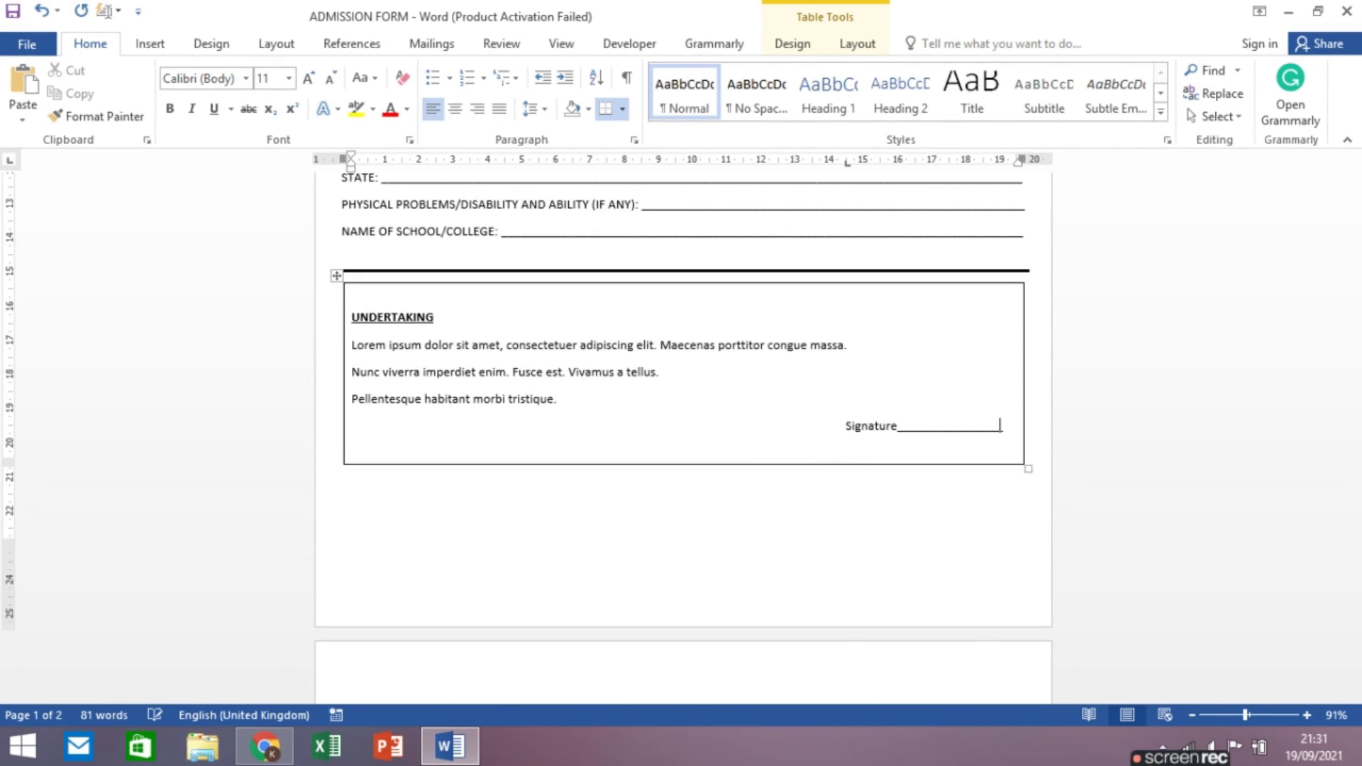
text(__)
Step: Cut the right-aligned Signature line and paste it back inside the undertaking box
click(852, 426)
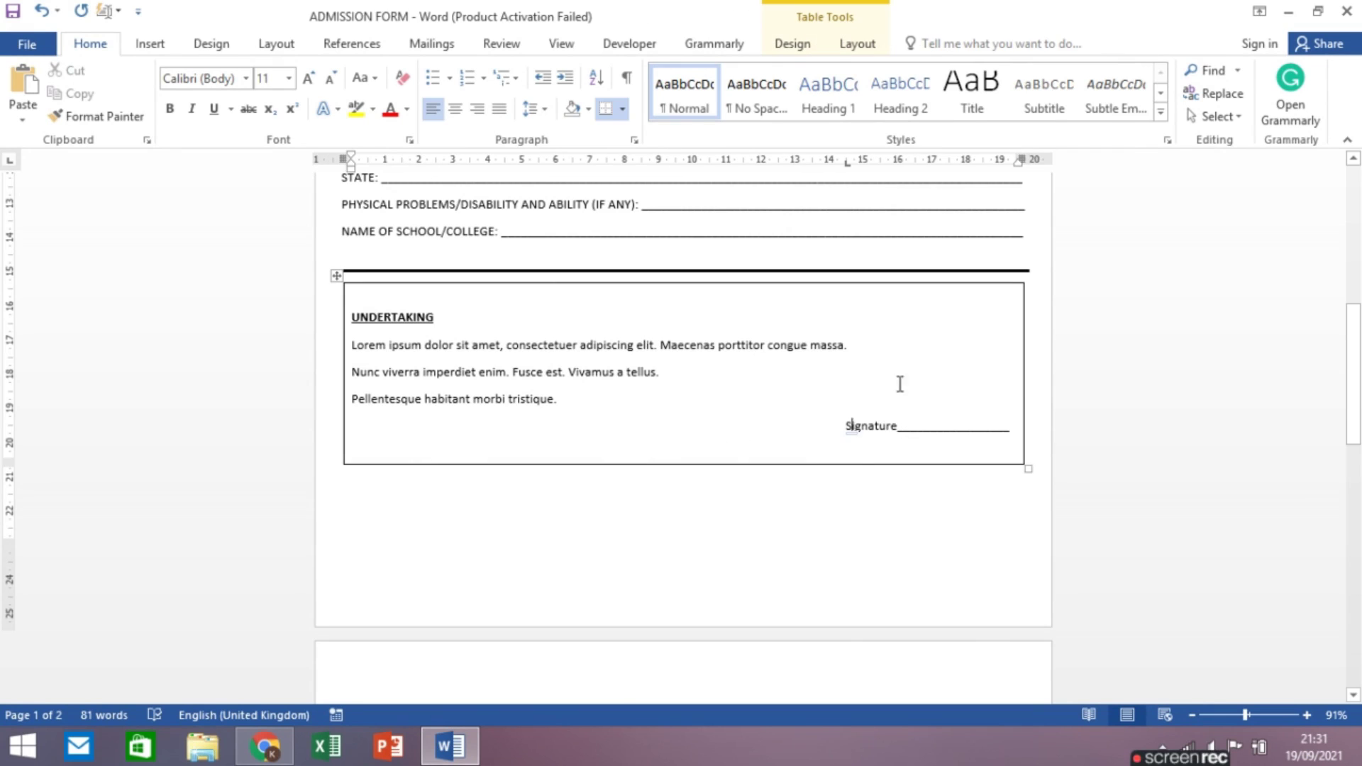
drag(1354, 425, 1353, 383)
double_click(988, 589)
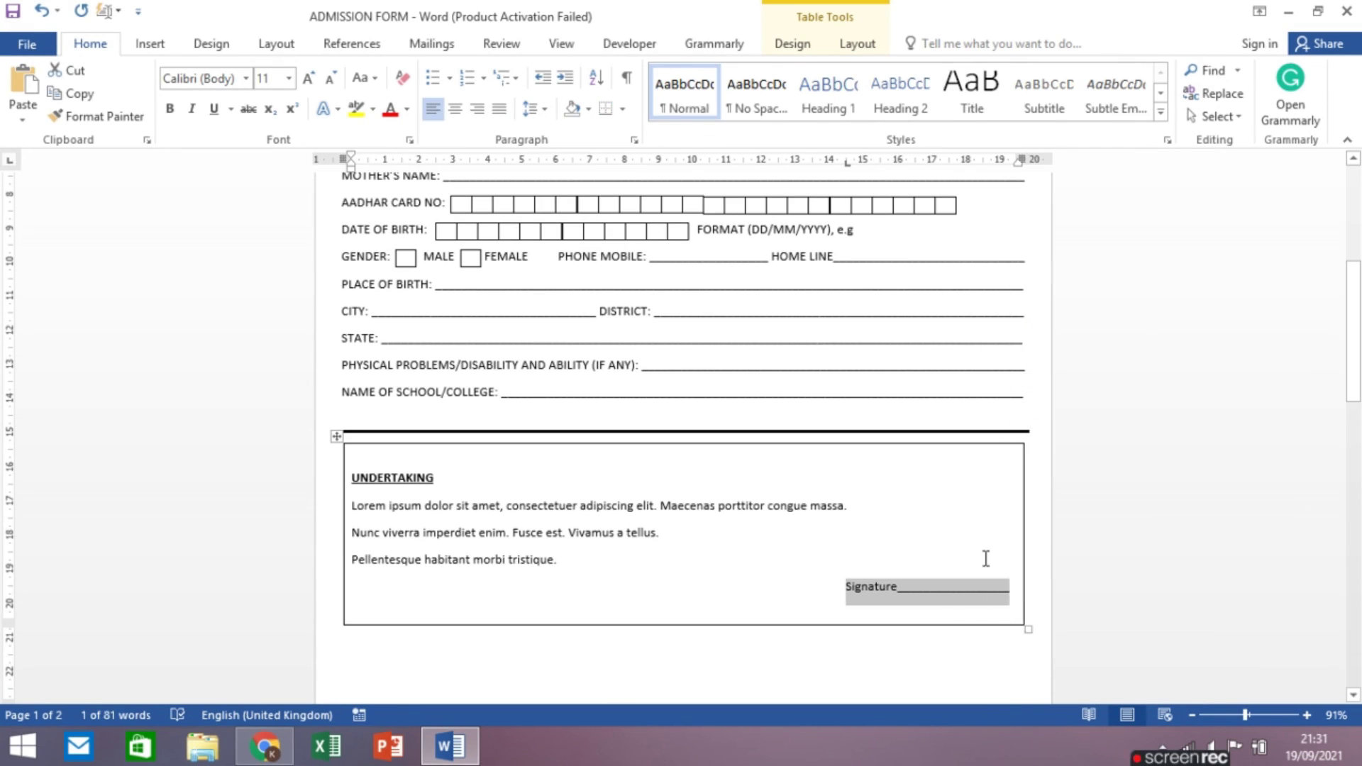
key(Delete)
right_click(876, 619)
click(922, 306)
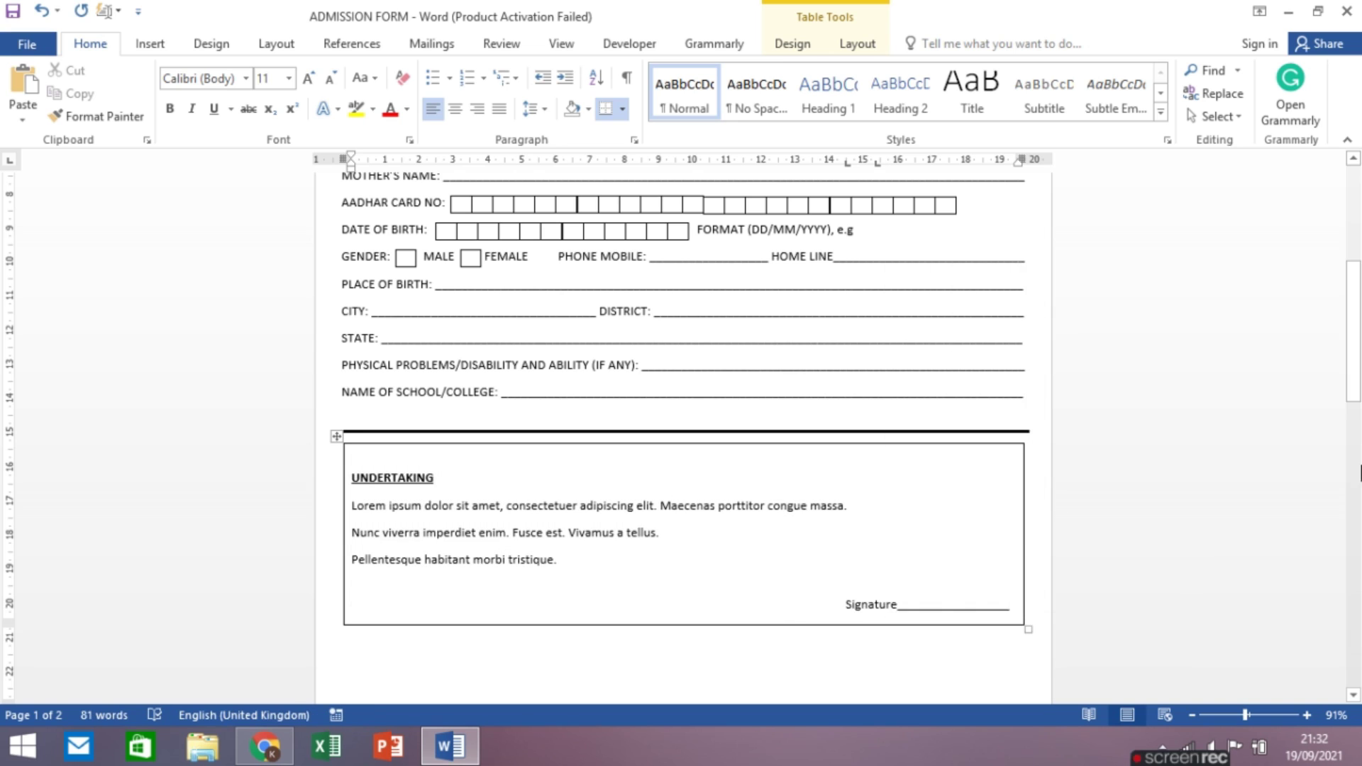
scroll(383, 286, up, 5)
click(382, 286)
key(Tab)
key(Tab)
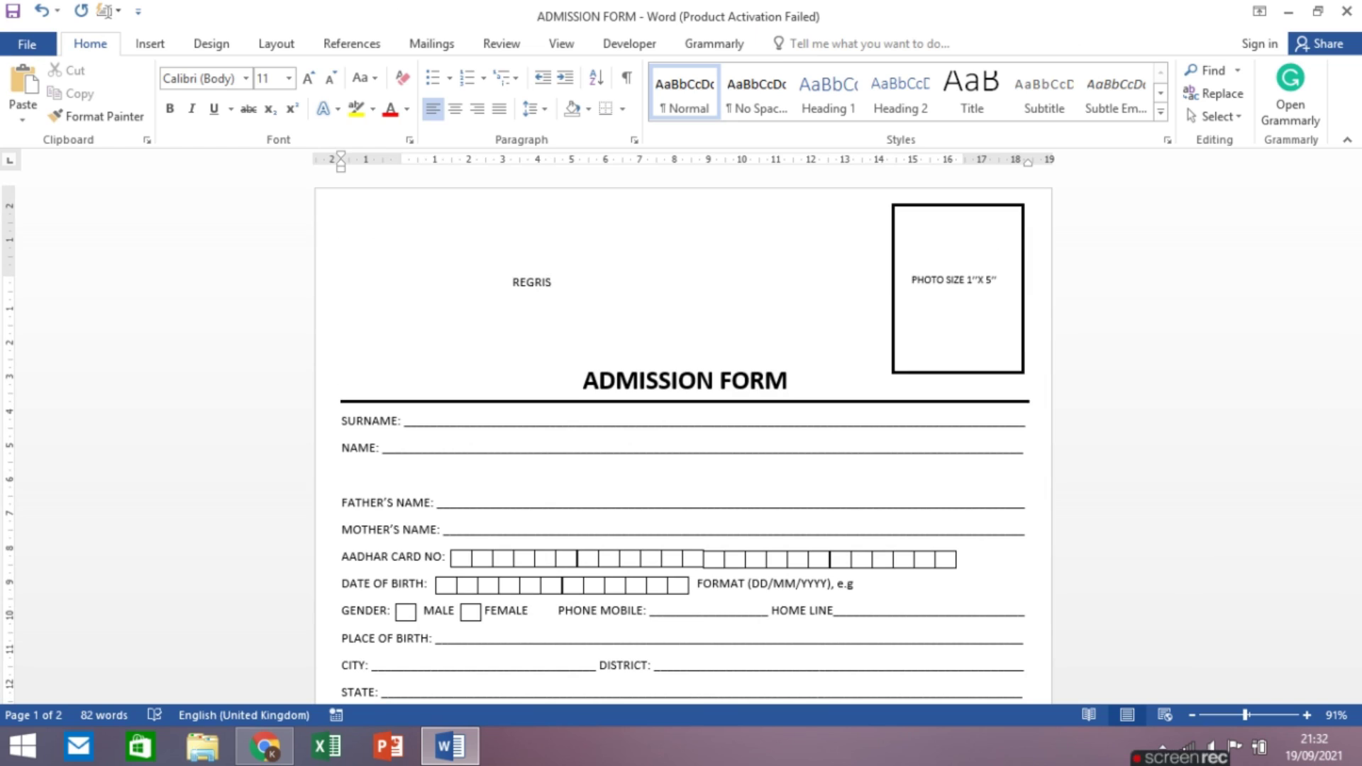
Step: Copy the Aadhar card digit-box row beside 'REGRISTATION NO:' and left-align the line beneath
right_click(806, 566)
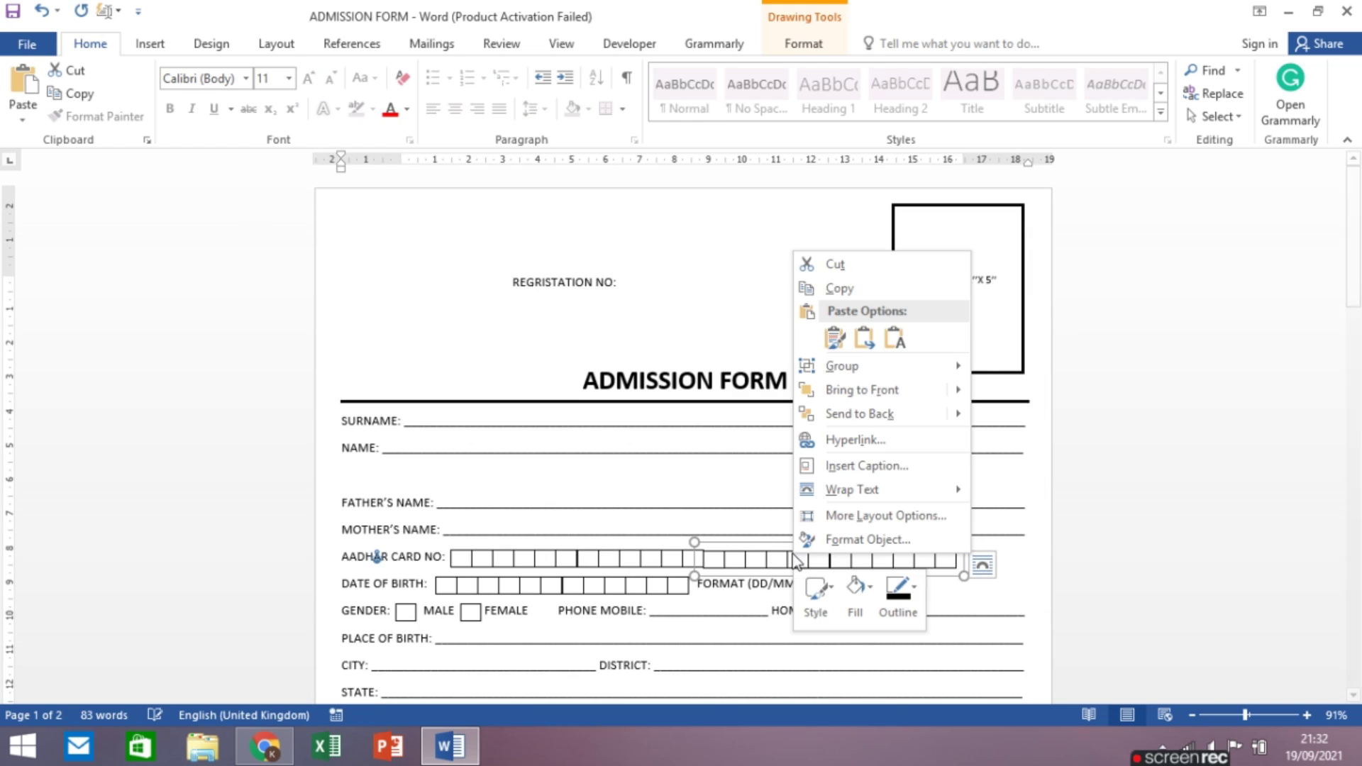
click(816, 289)
key(ctrl+v)
drag(599, 268, 827, 269)
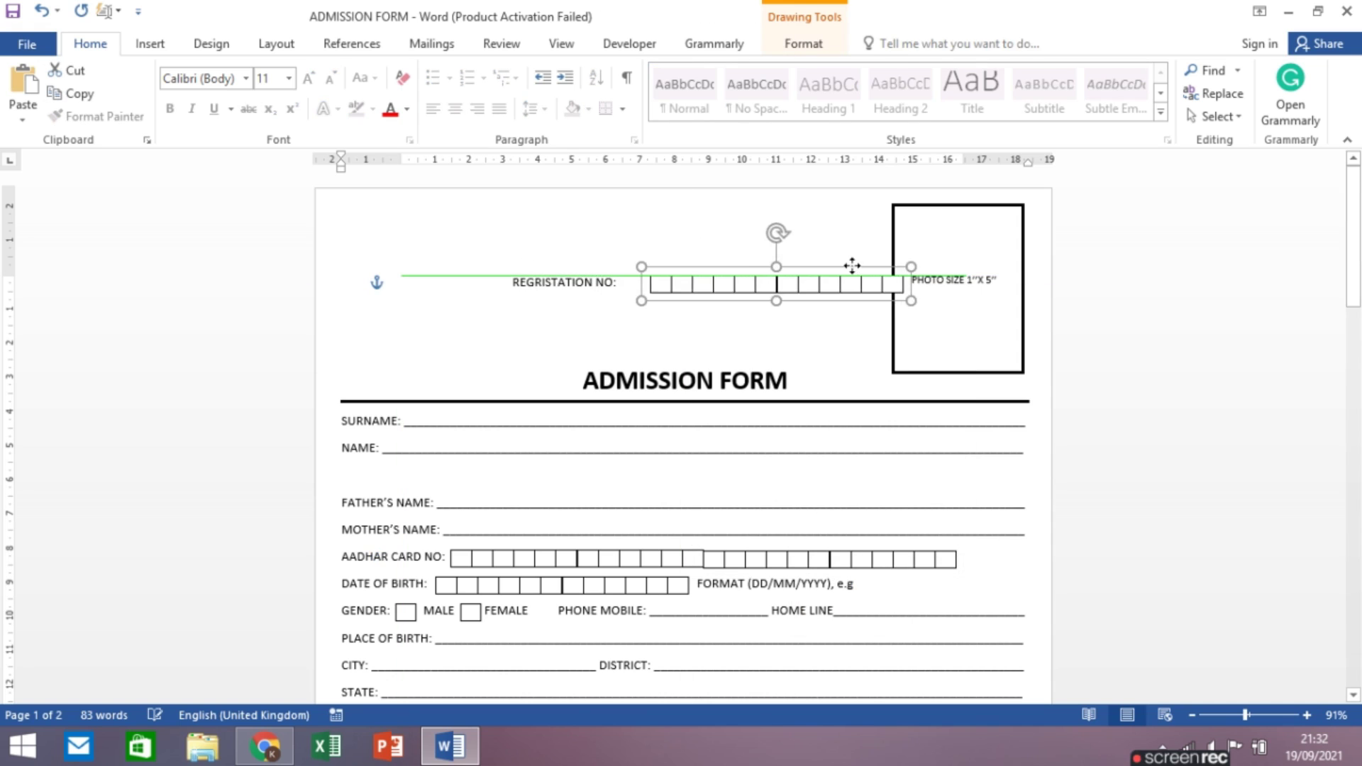
click(757, 552)
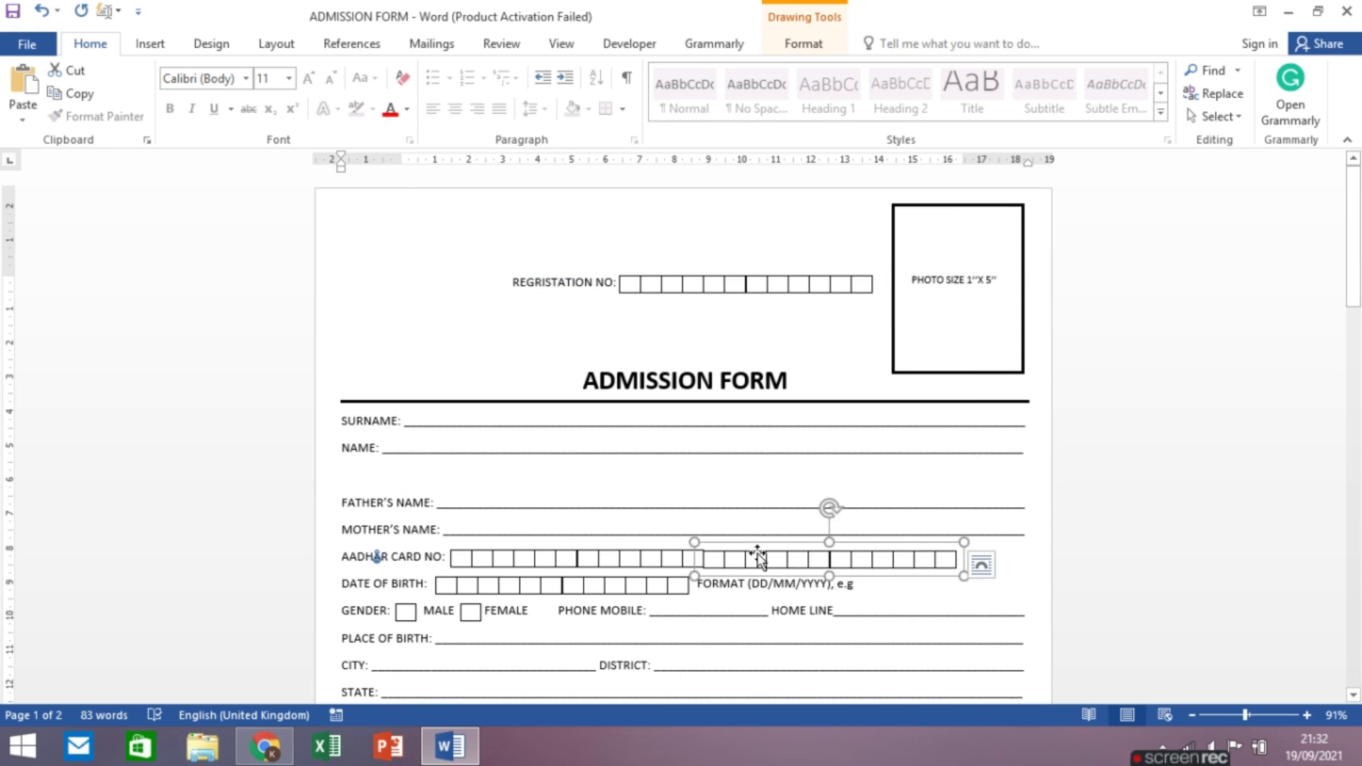
click(757, 449)
click(678, 276)
click(526, 343)
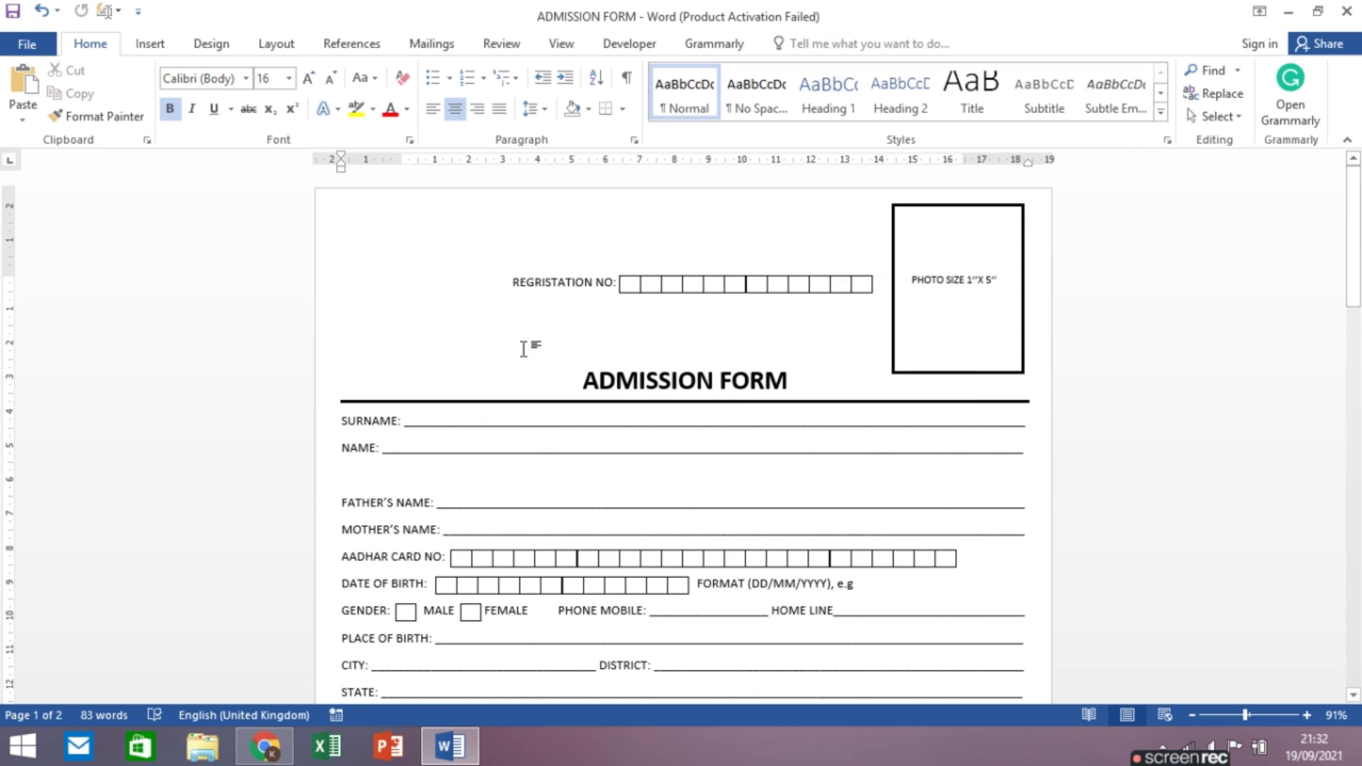
click(433, 109)
text(DATE OF ISSUE)
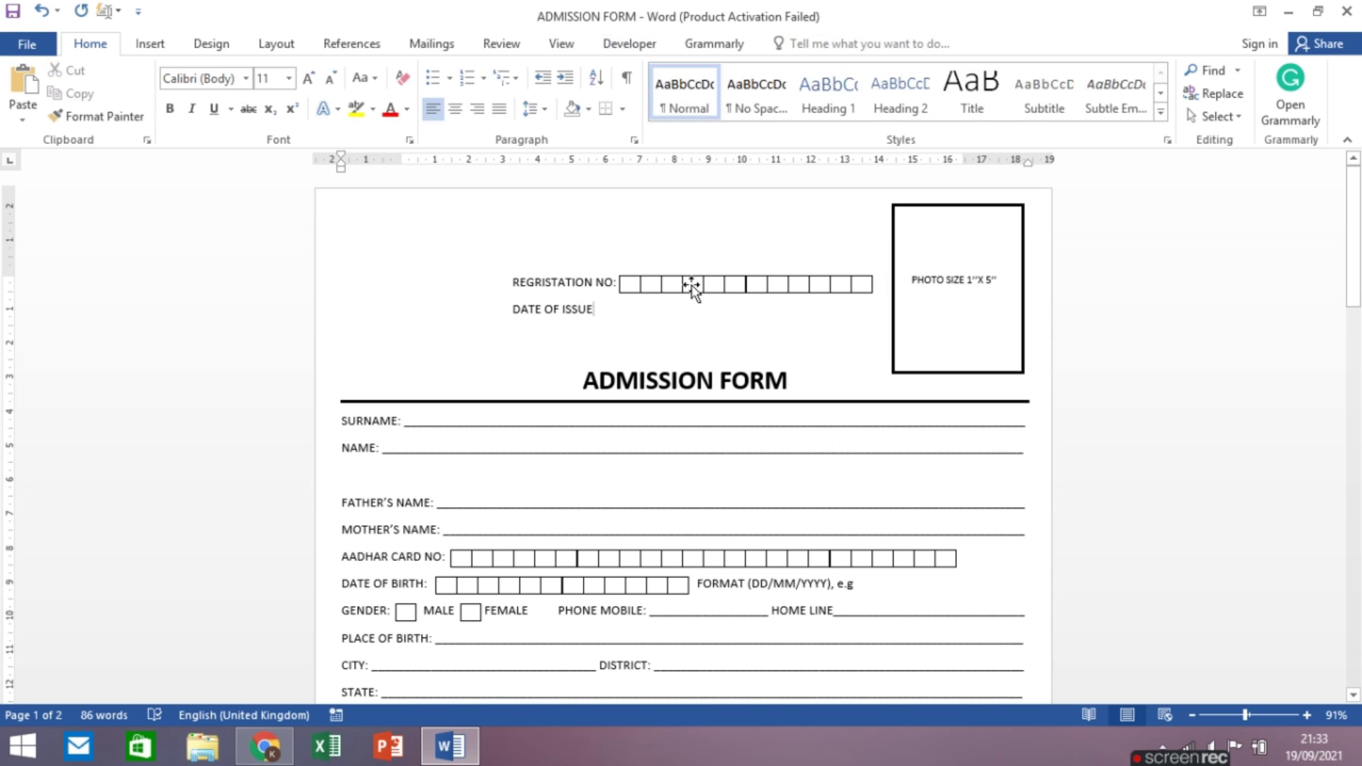
Step: Add square digit boxes beside DATE OF ISSUE, aligned in one row and grouped
click(150, 44)
click(272, 92)
click(263, 186)
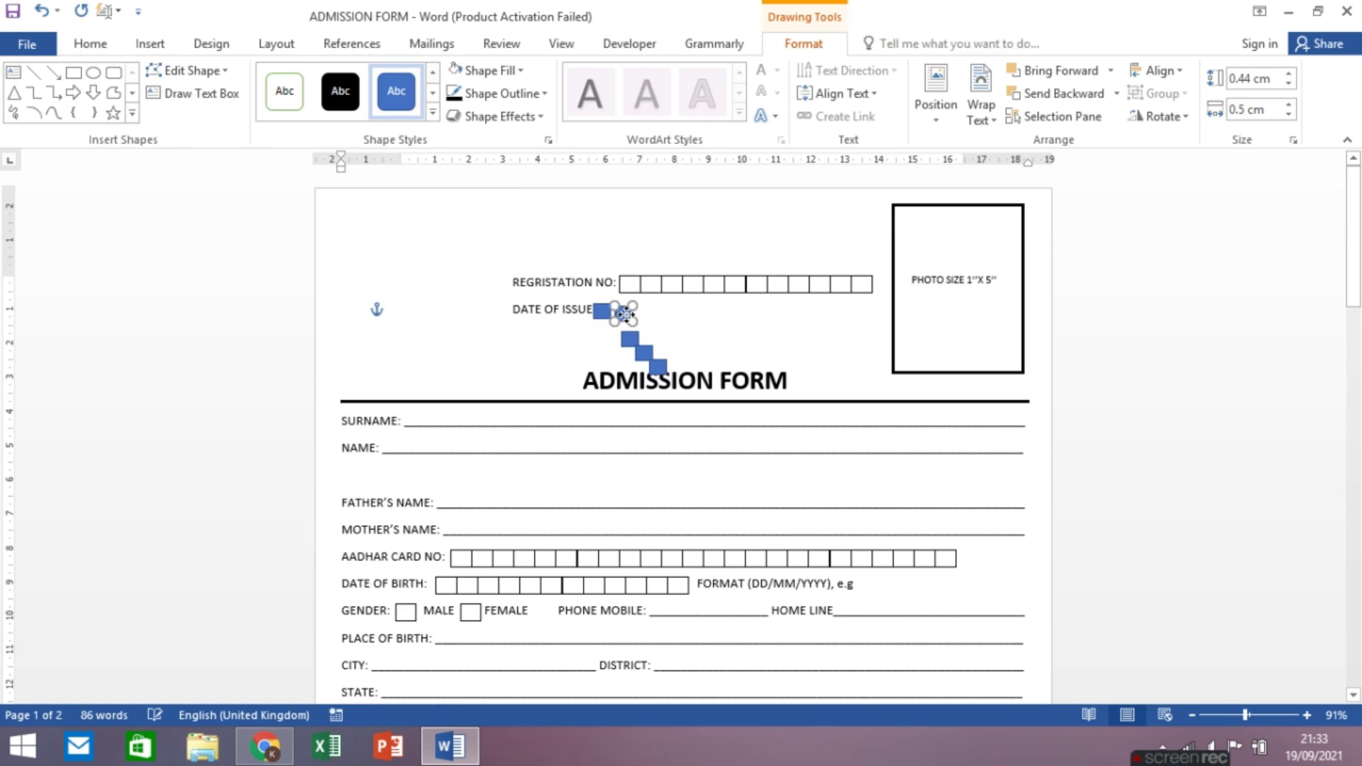
drag(630, 339, 655, 315)
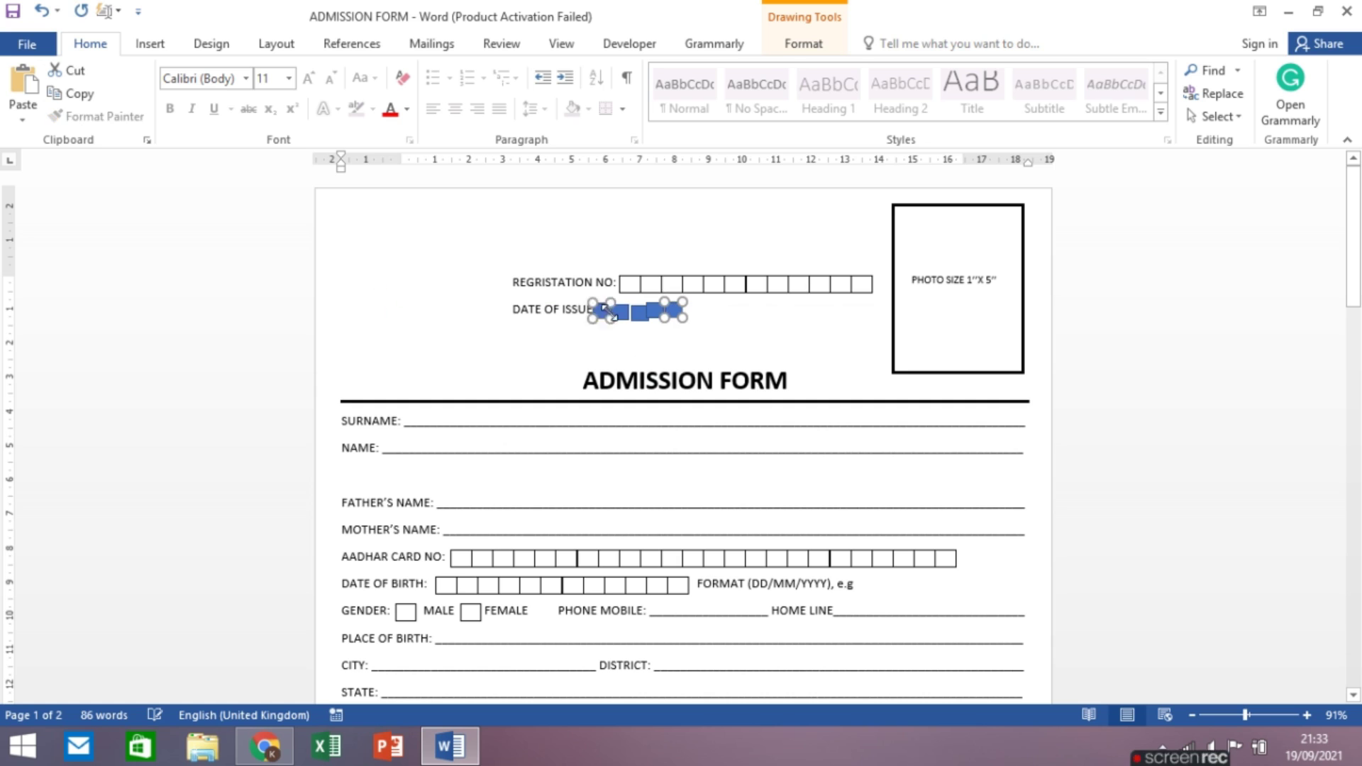
click(791, 44)
click(1157, 71)
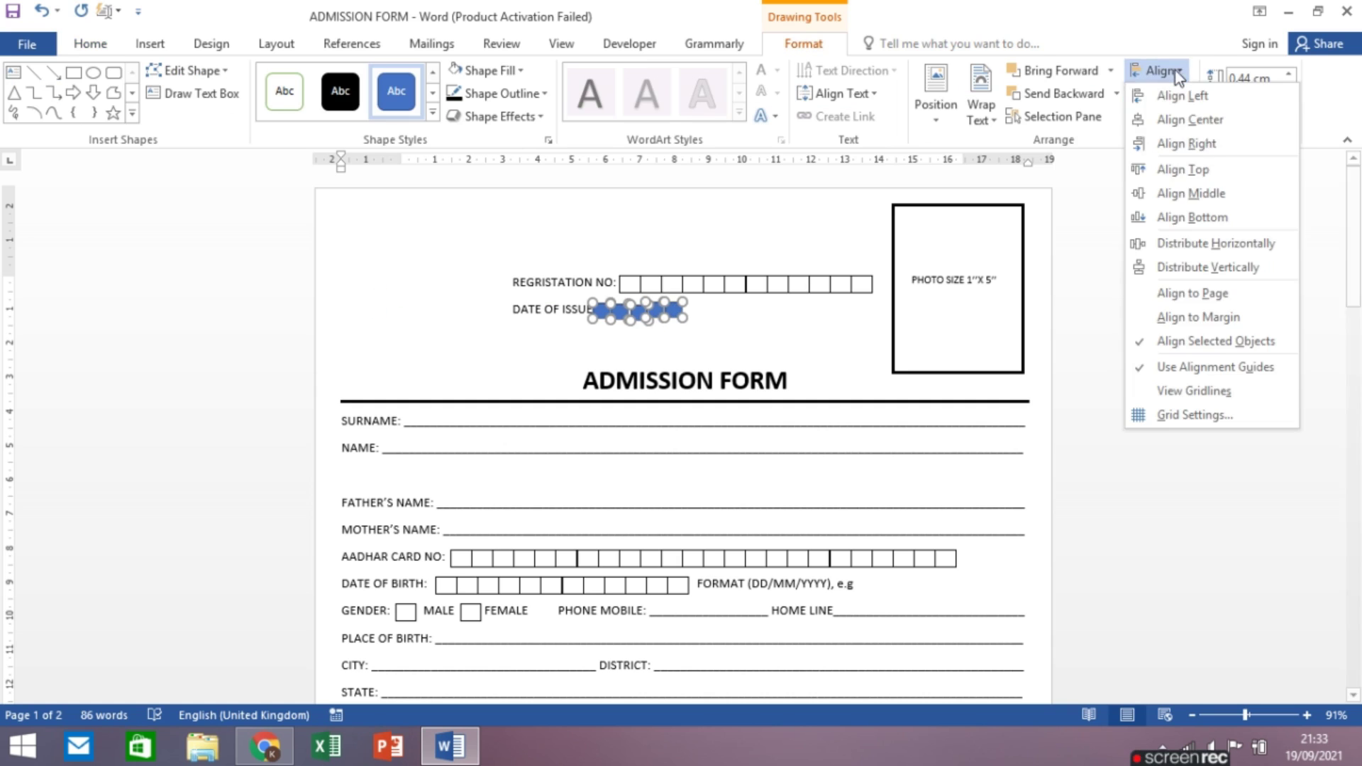
click(1232, 174)
click(1162, 93)
click(1178, 119)
drag(656, 313, 670, 306)
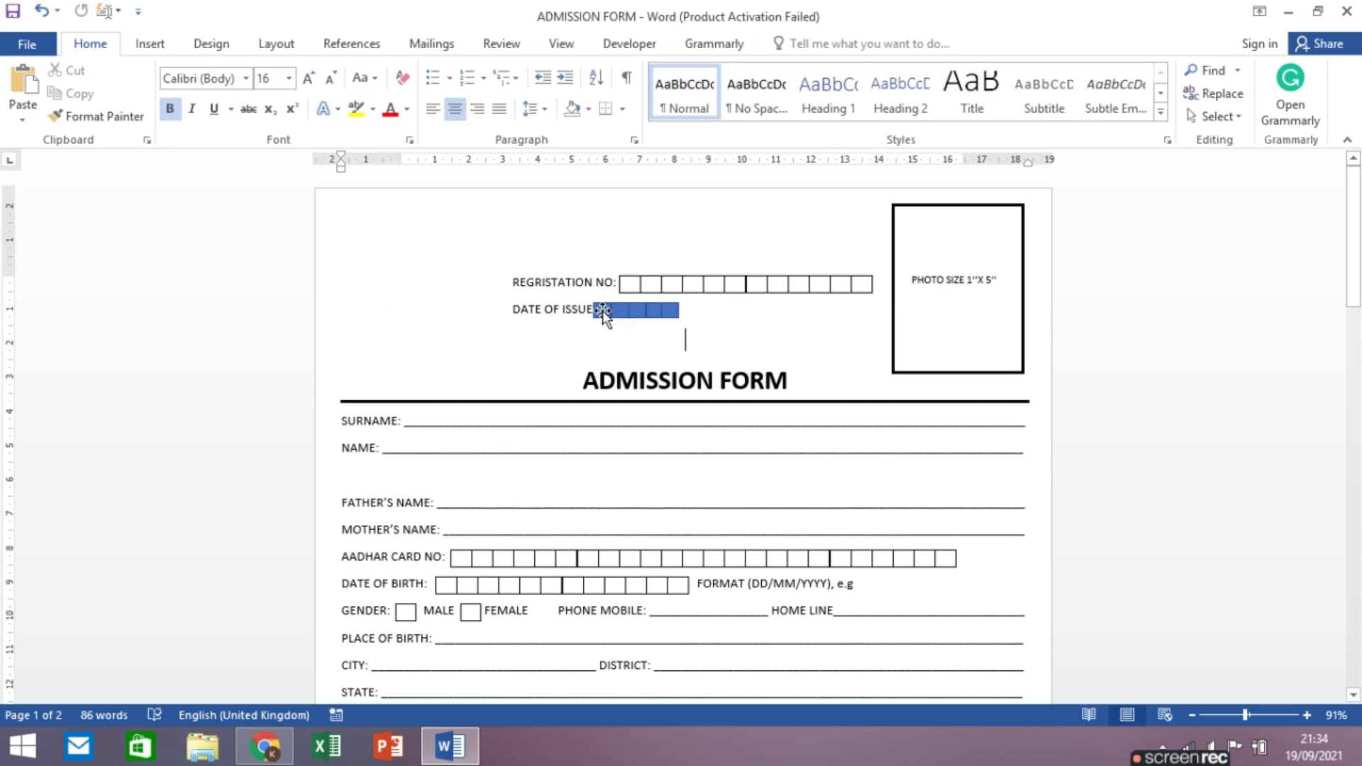
Step: Regroup the DATE OF ISSUE boxes, remove their blue fill and shift them slightly right
click(649, 313)
click(803, 43)
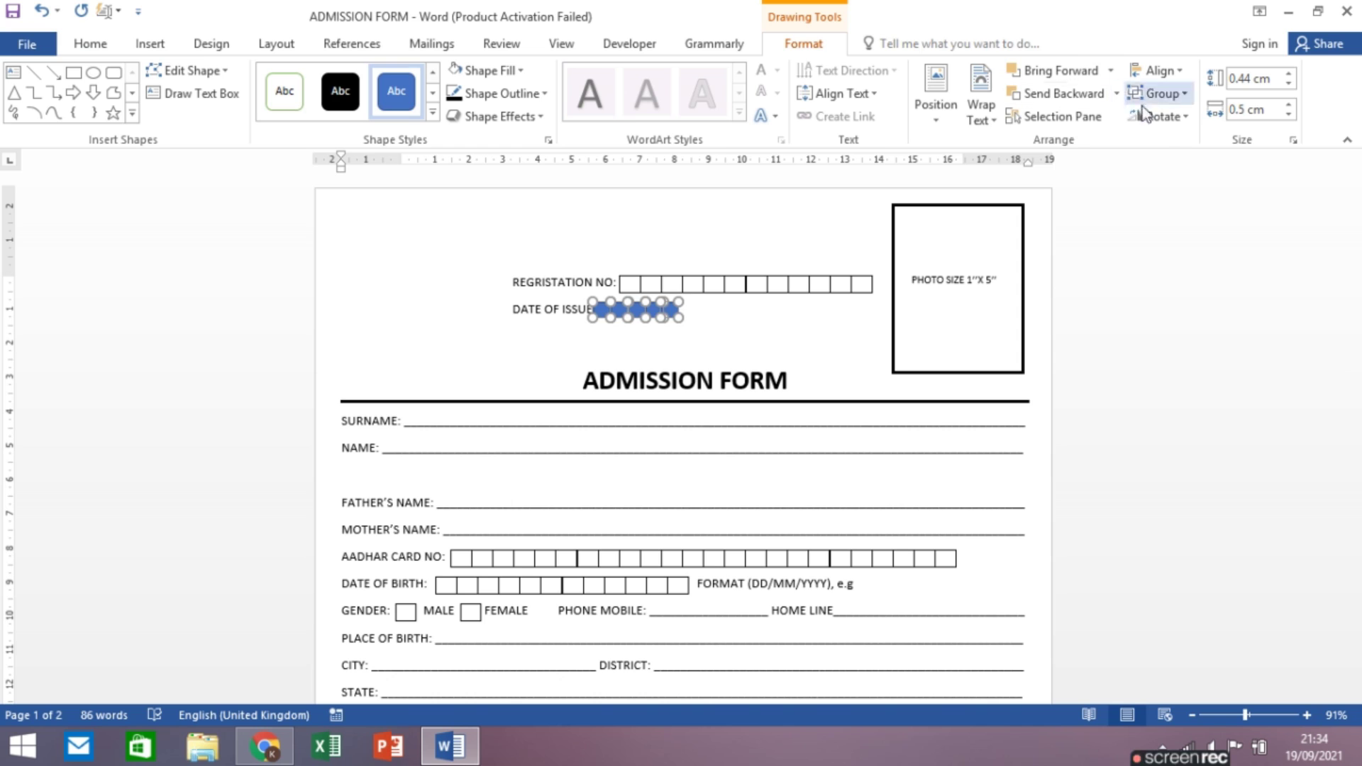
click(1157, 93)
click(1178, 119)
click(489, 70)
click(487, 244)
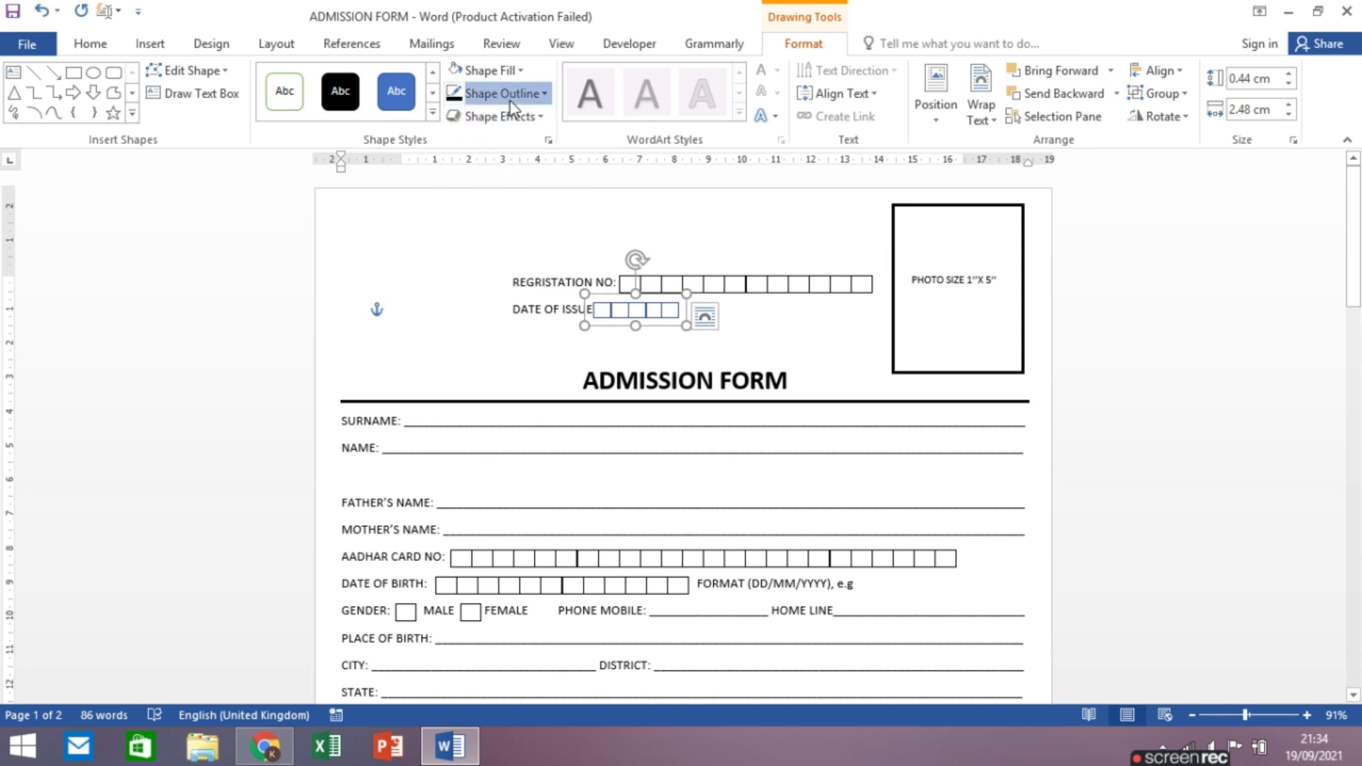
click(479, 339)
drag(610, 309, 618, 310)
click(588, 319)
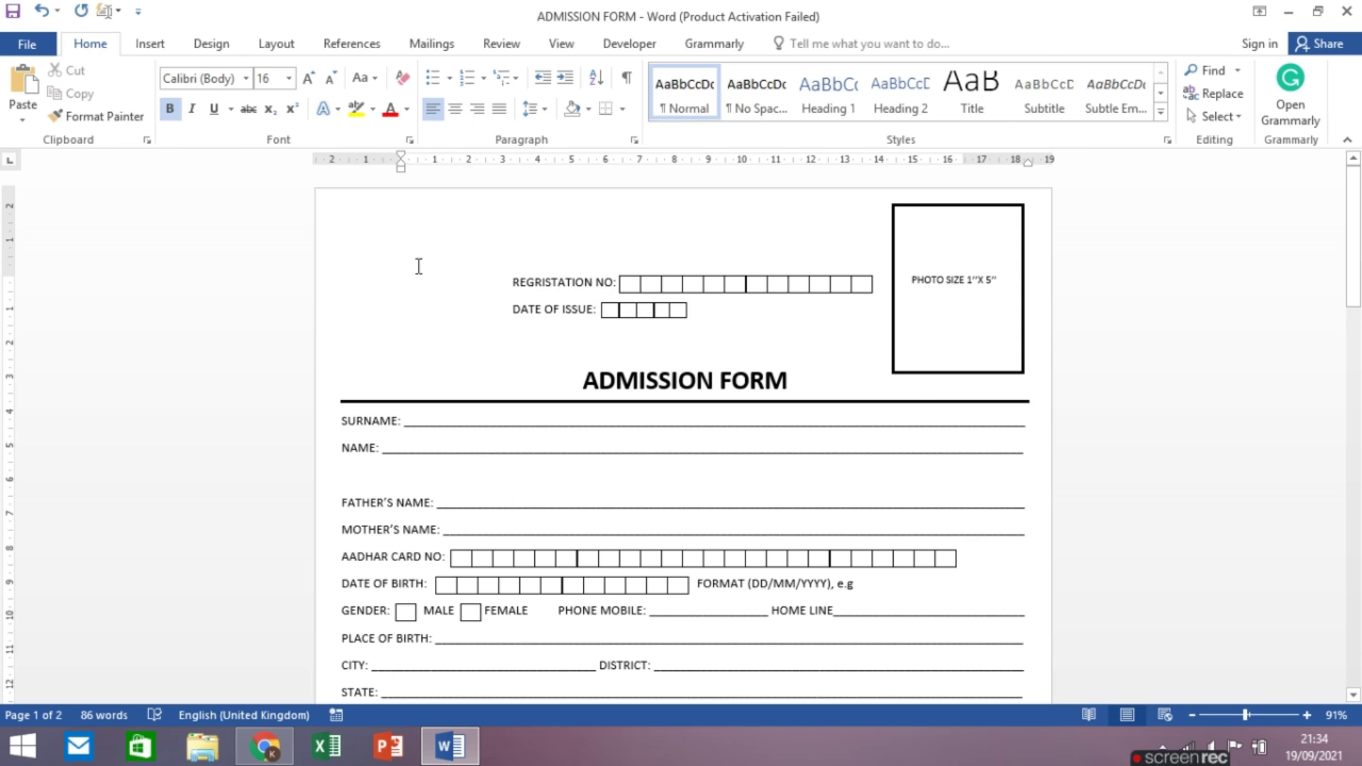
Step: Set the YouTube picture to Behind Text and remove its background
double_click(606, 315)
click(695, 287)
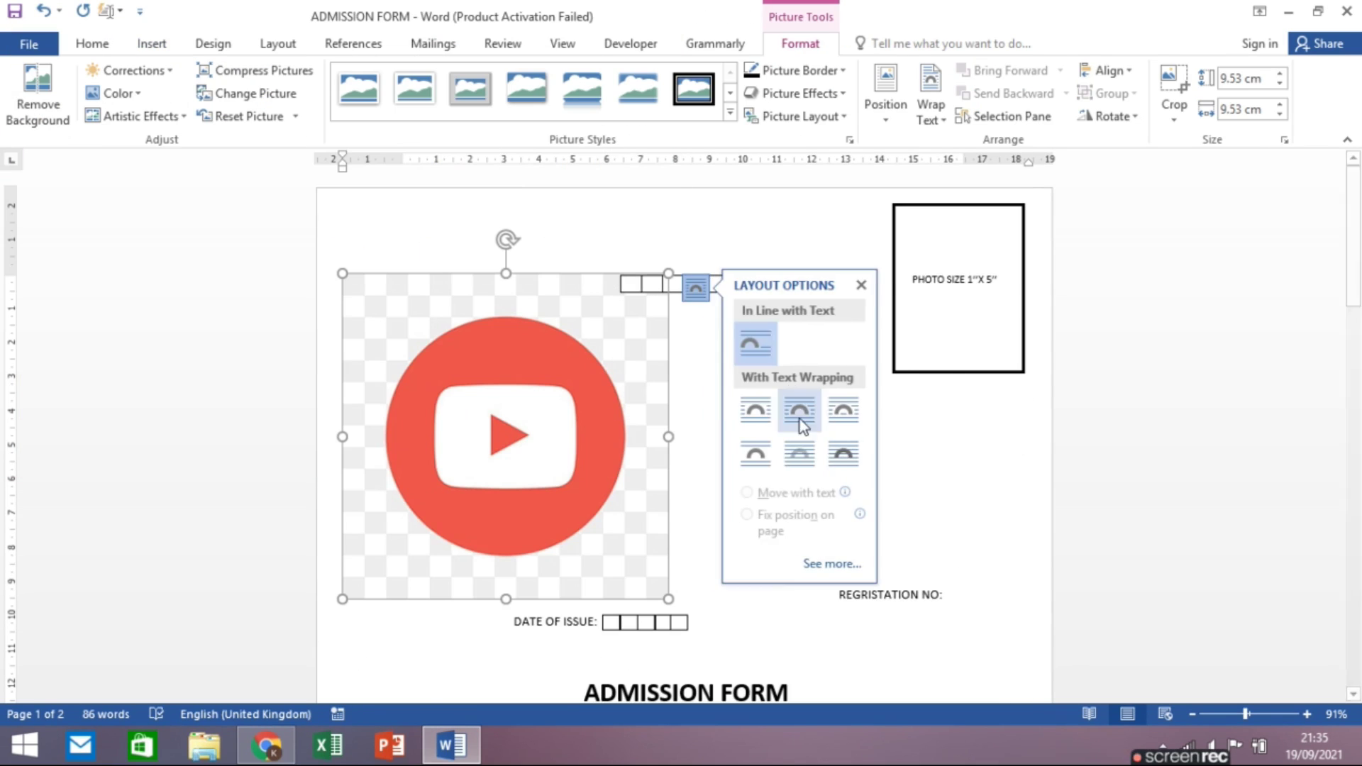
click(799, 453)
click(38, 93)
click(35, 94)
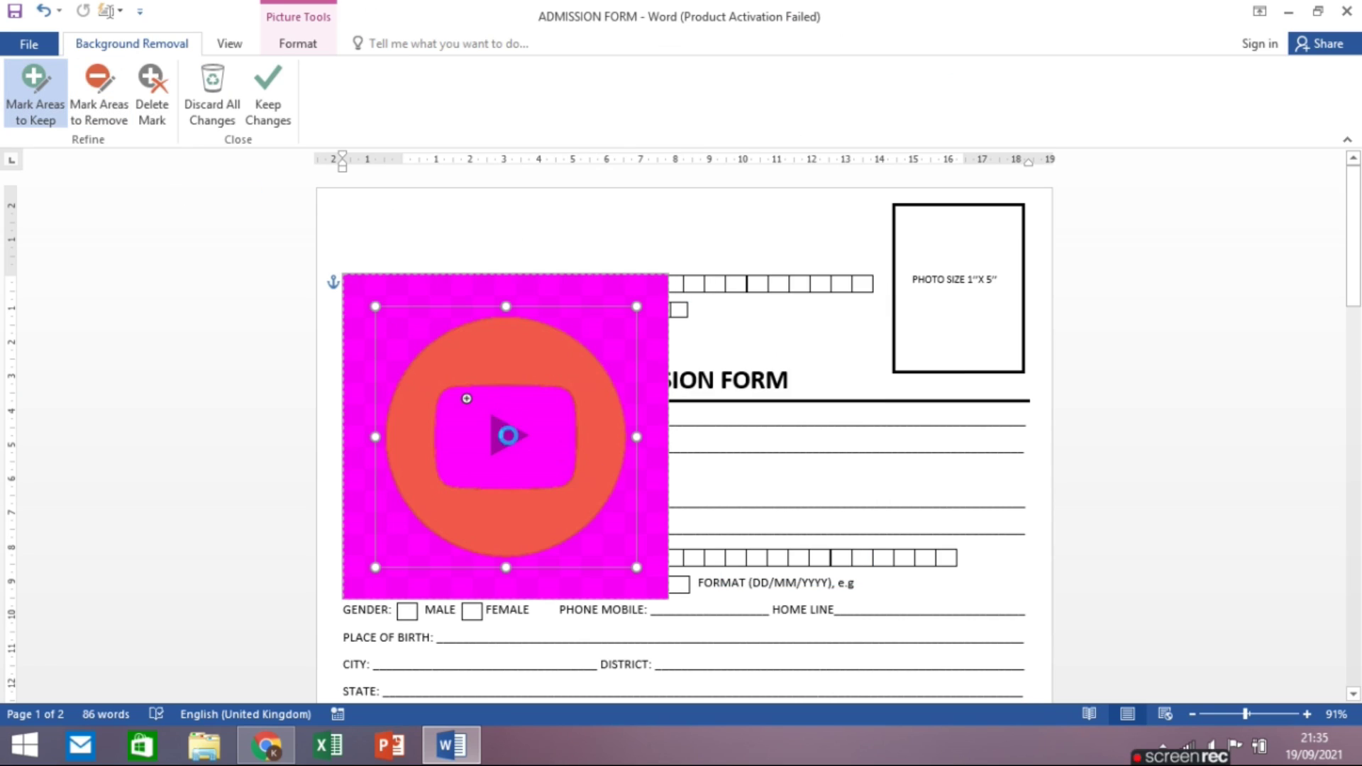
click(360, 190)
Step: Resize the logo and place it at the top-left beside the registration fields
drag(668, 598, 454, 387)
drag(383, 330, 394, 273)
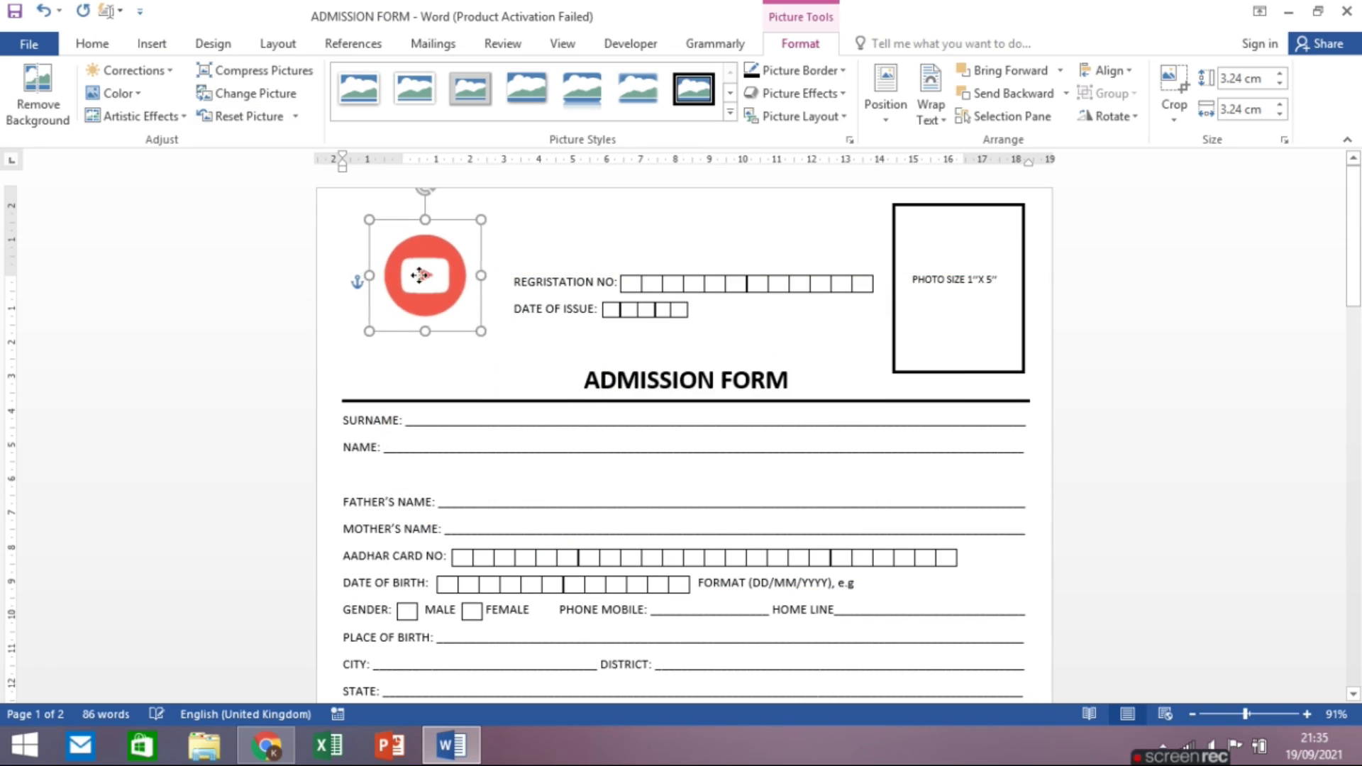
drag(458, 330, 481, 359)
click(497, 369)
Step: Insert a WordArt title reading 'AREEB VIDEO YOUTUBE' above the registration fields
click(151, 43)
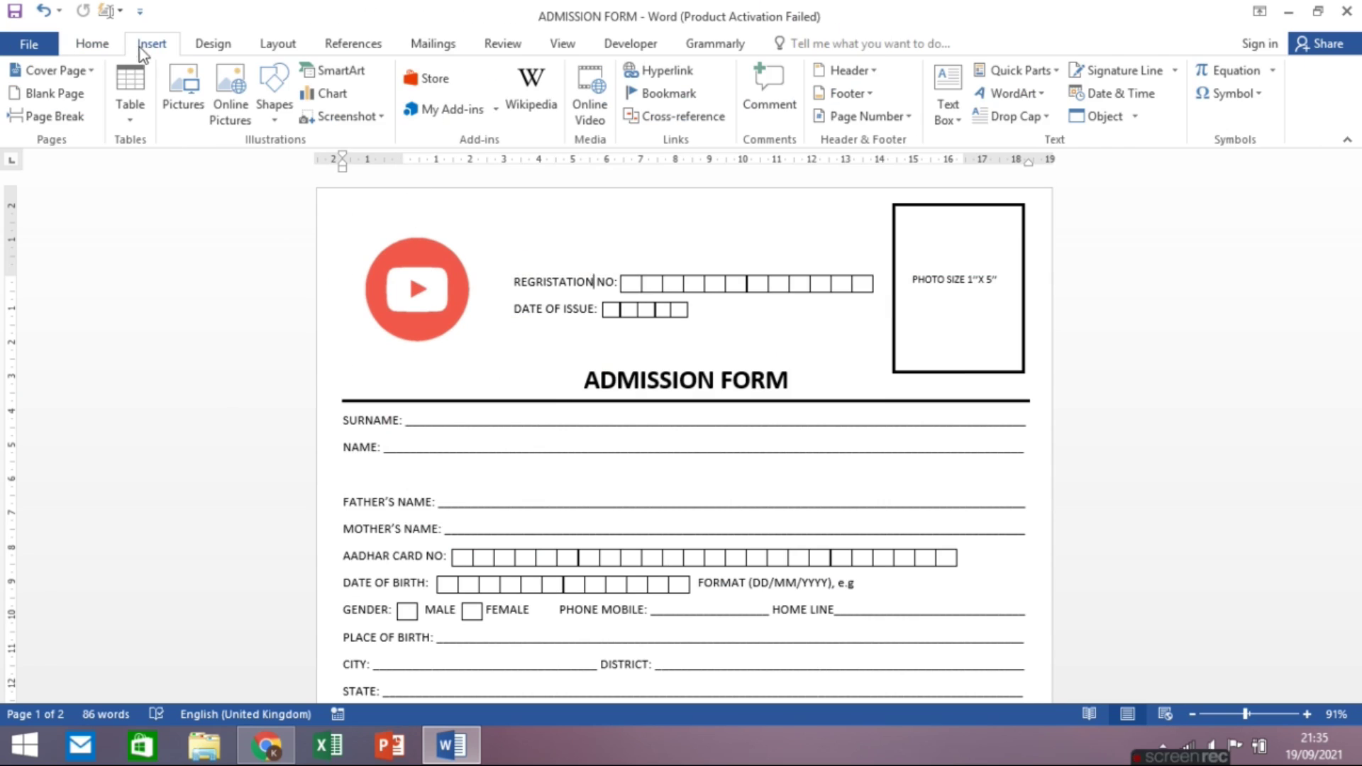
click(1013, 93)
click(998, 135)
drag(675, 245, 830, 206)
key(BackSpace)
key(BackSpace)
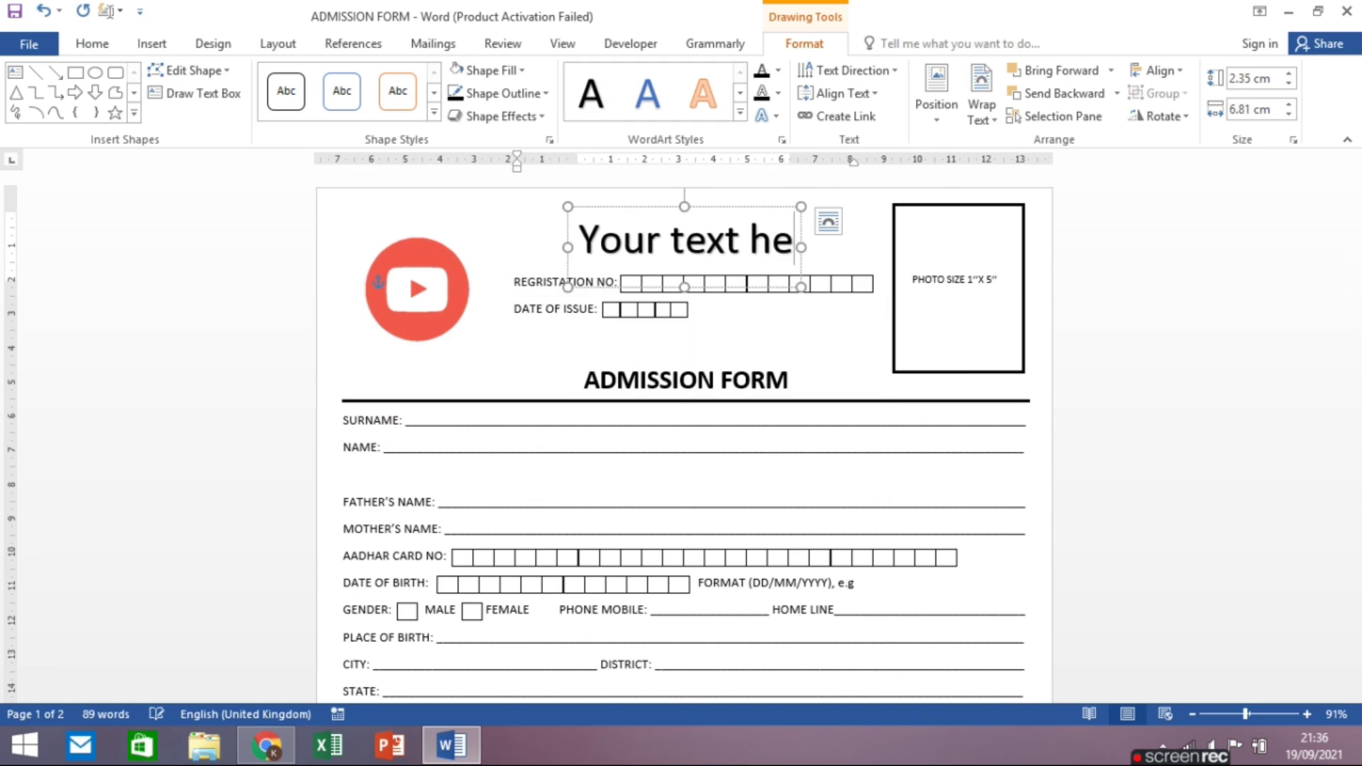
key(BackSpace)
key(BackSpace)
key(BackSpace)
text(AREEB VIDEO)
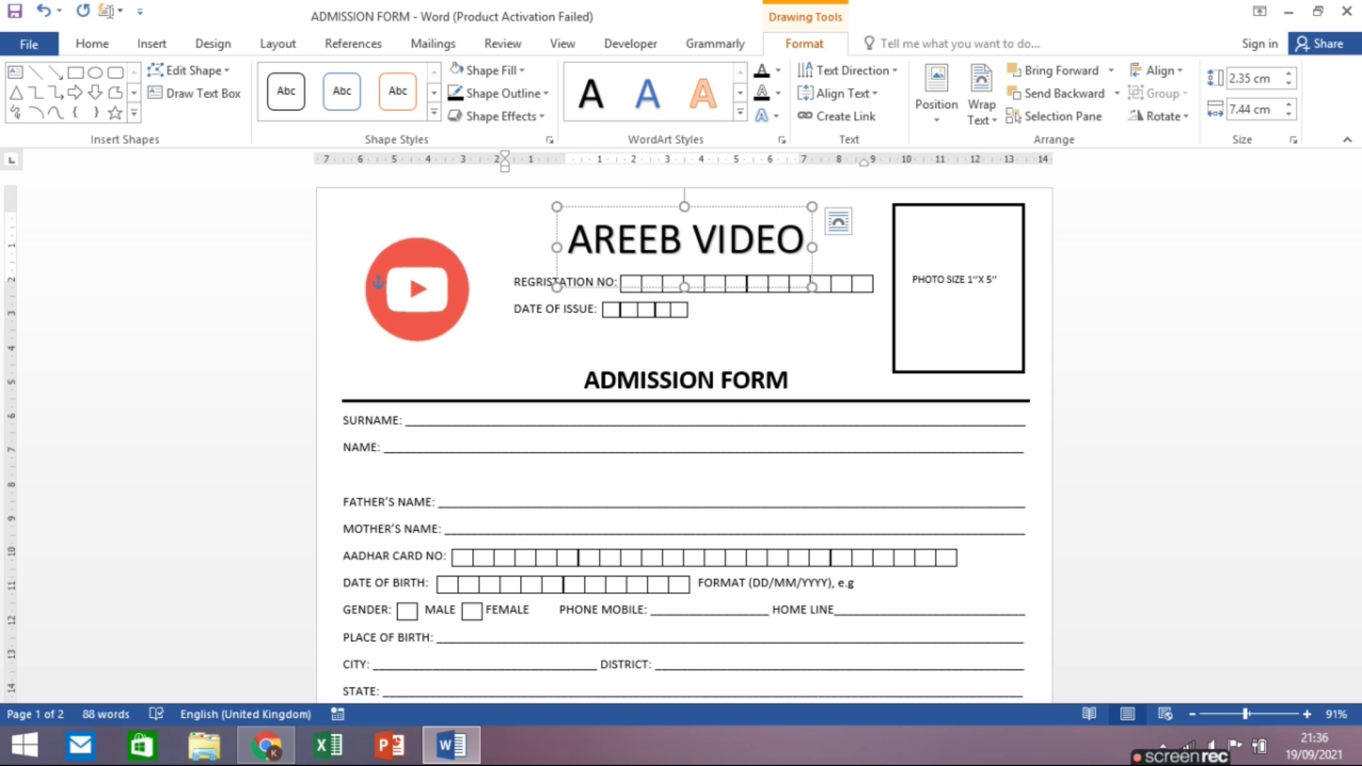
text( YOUTUBE)
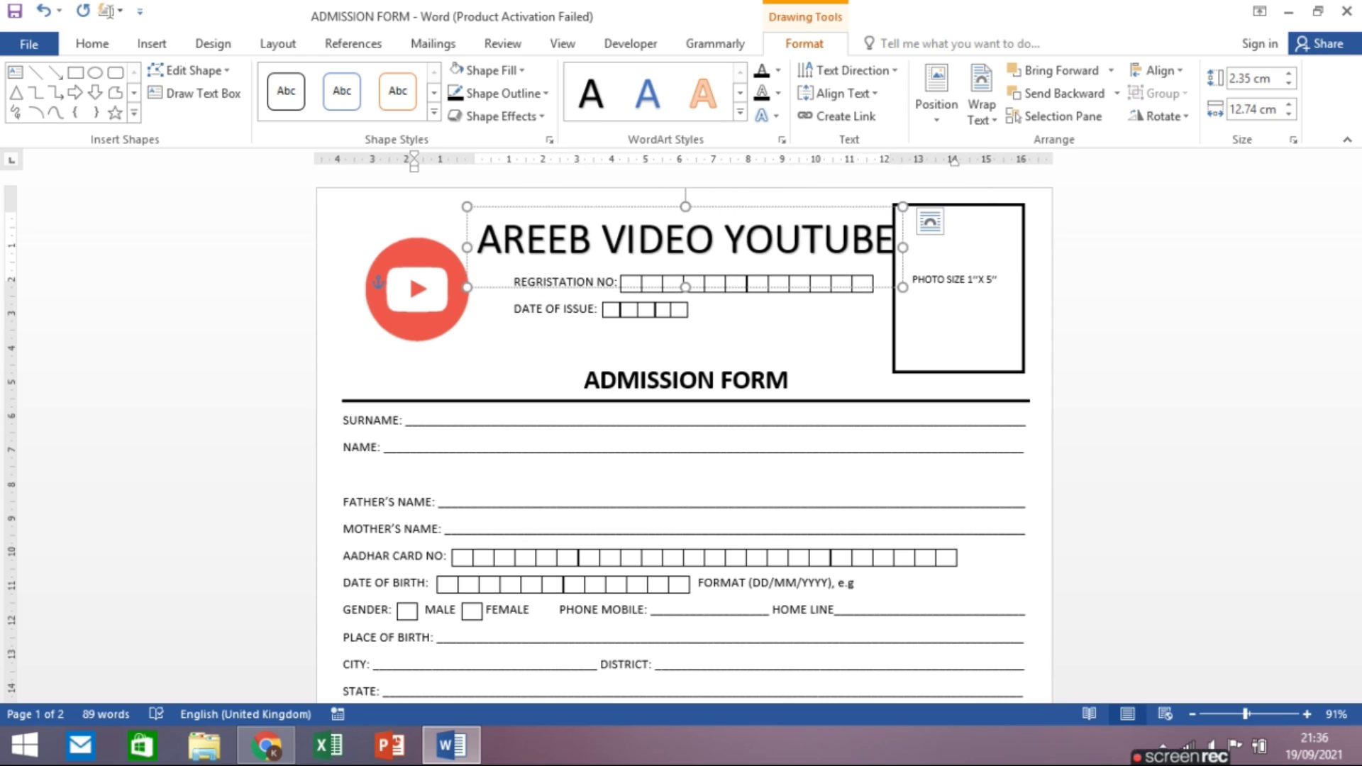
text( EDUCA)
key(BackSpace)
key(BackSpace)
key(BackSpace)
text(VUDE)
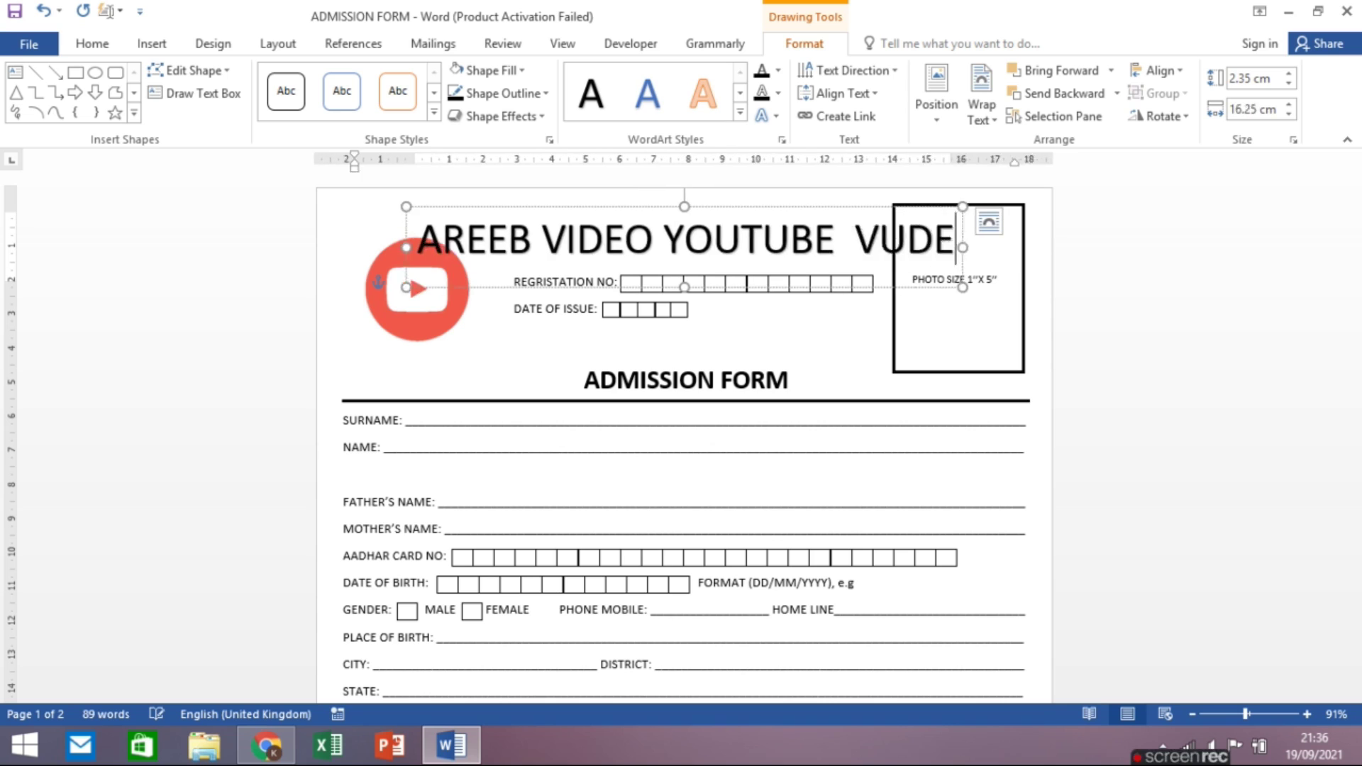
key(BackSpace)
key(BackSpace)
key(BackSpace)
Step: Apply the Aharoni font to the WordArt title and nudge it down
click(904, 296)
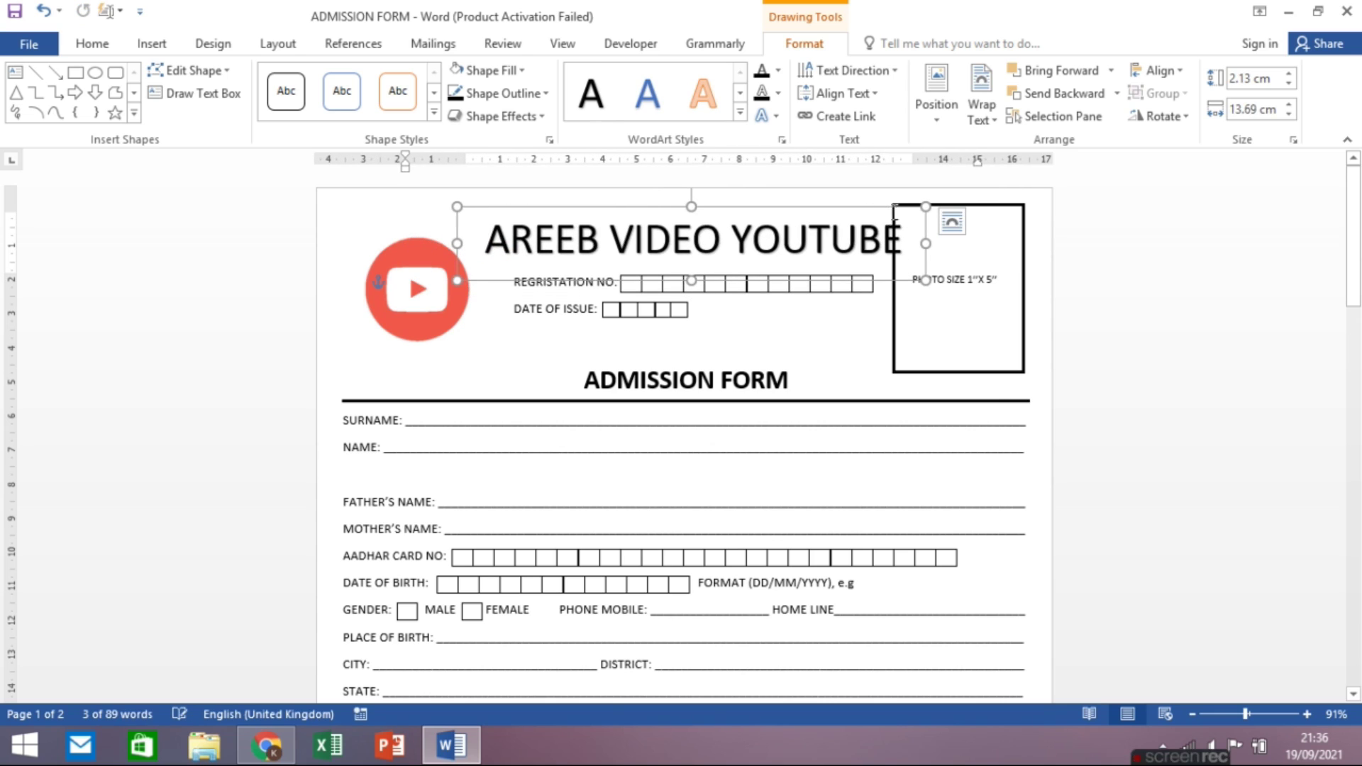
click(84, 44)
click(408, 109)
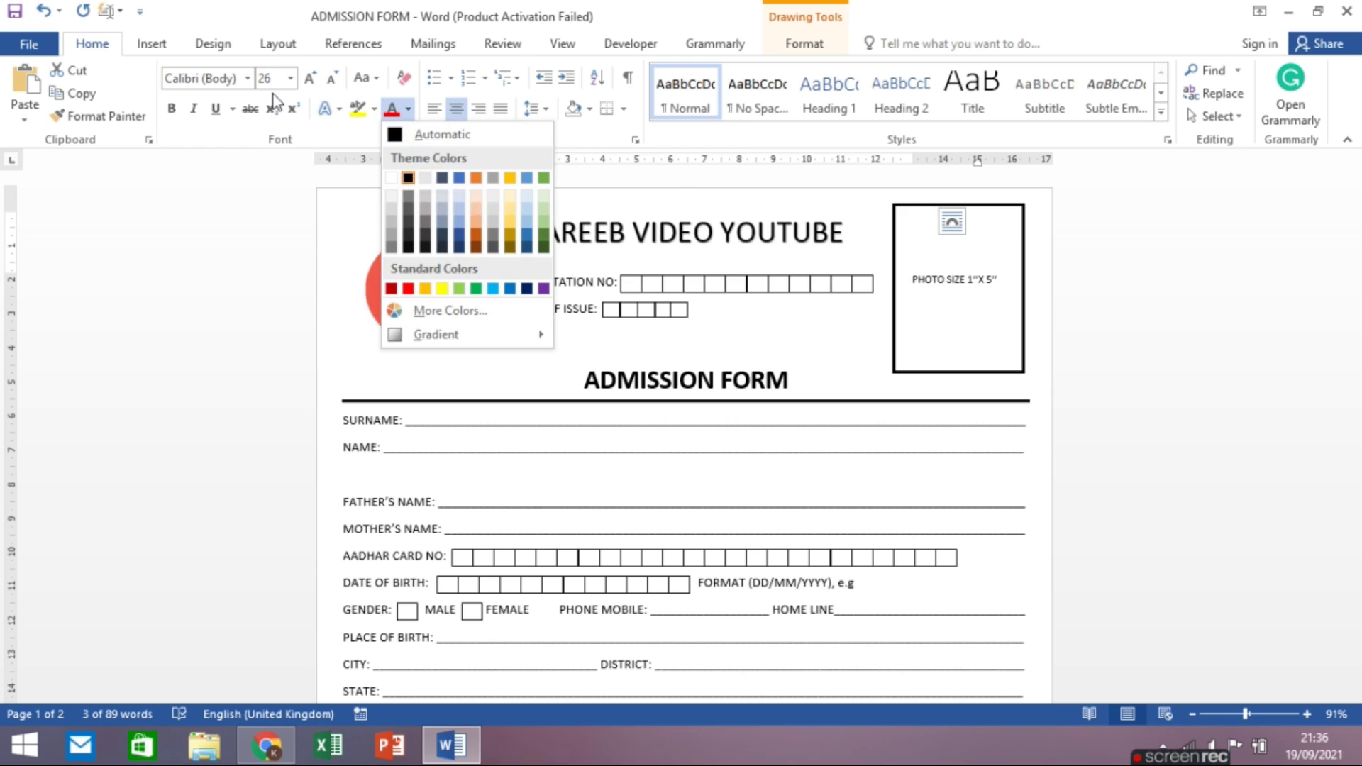
click(248, 78)
click(280, 198)
drag(780, 214, 774, 234)
click(785, 333)
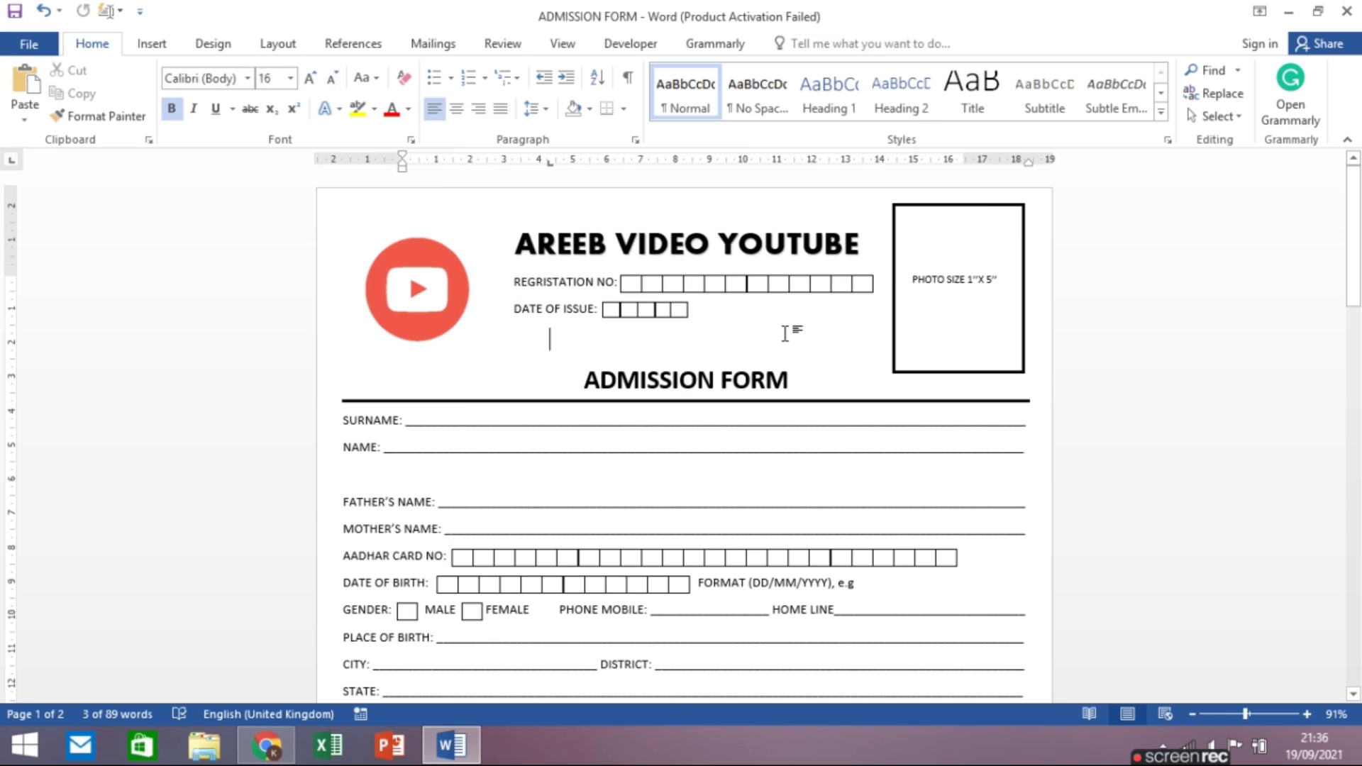
Step: Set the ADMISSION FORM heading in Aharoni, undoing a trial WordArt conversion
triple_click(685, 380)
click(247, 78)
click(292, 407)
drag(816, 380, 563, 349)
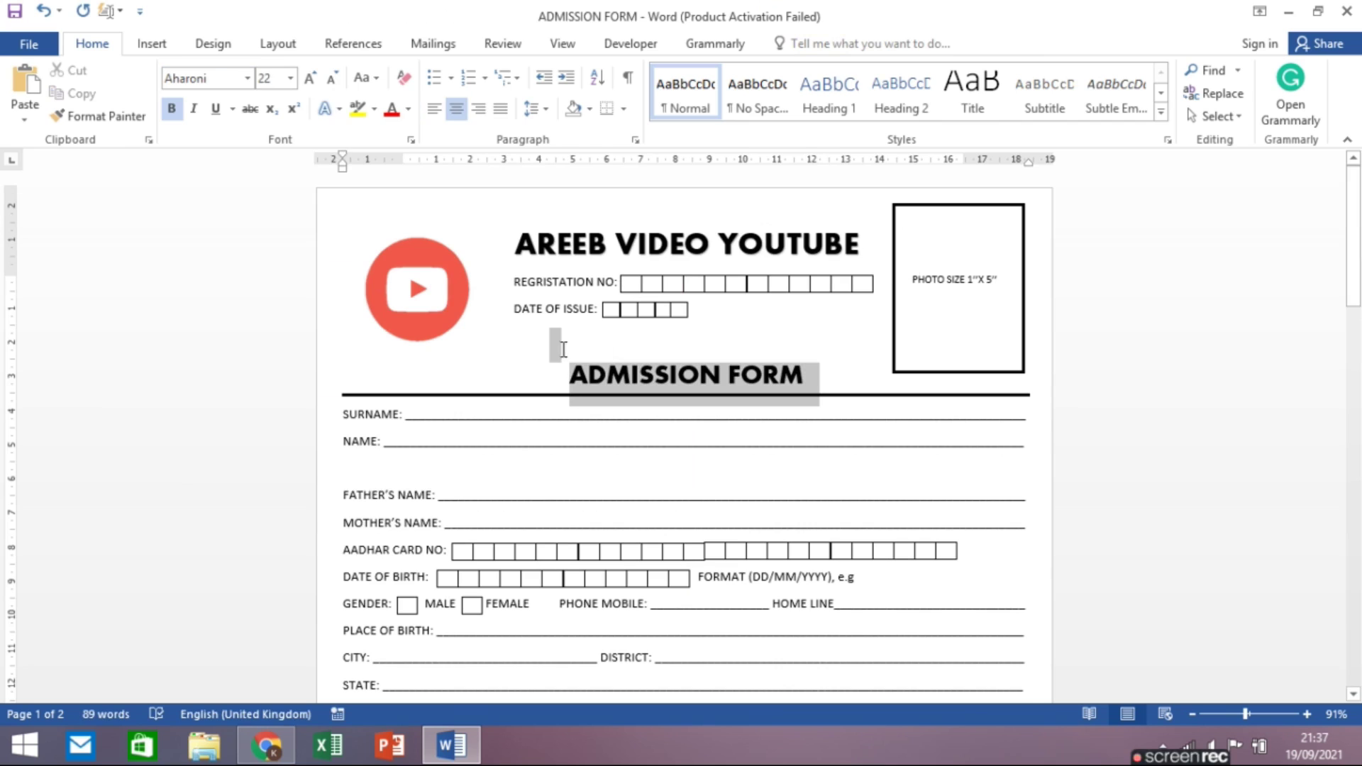
click(151, 43)
click(1078, 93)
click(1001, 249)
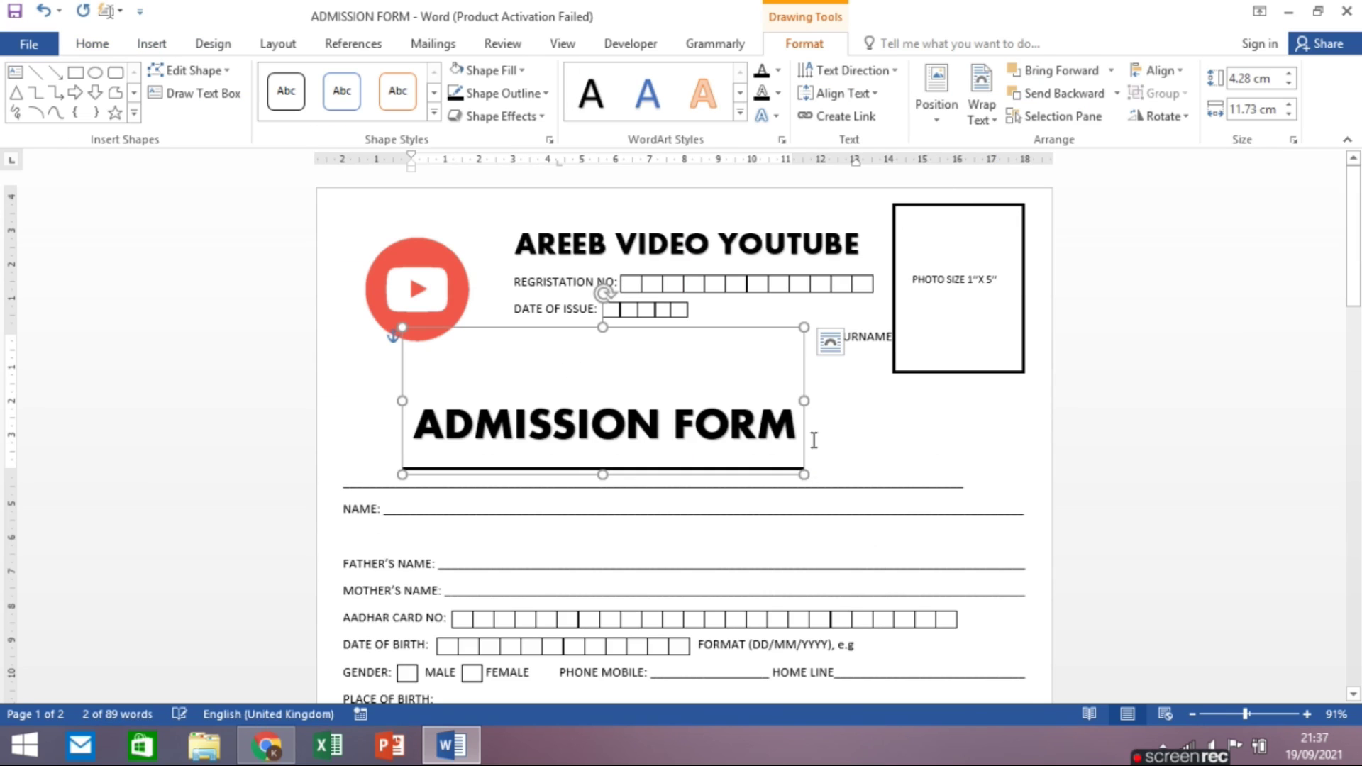
key(ctrl+z)
key(ctrl+z)
key(ctrl+z)
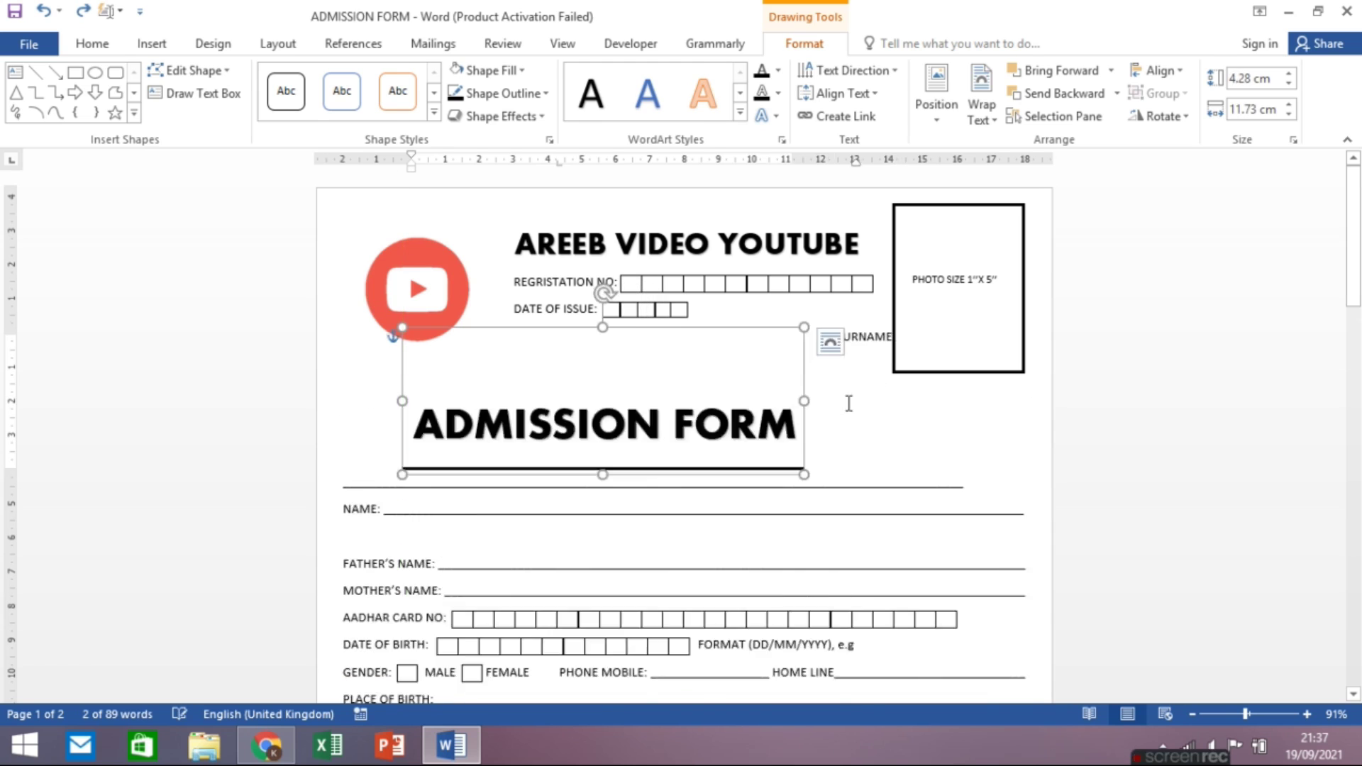
key(ctrl+z)
scroll(1310, 317, down, 10)
Step: Set the whole document's line spacing to 1.15
key(ctrl+a)
scroll(339, 284, up, 10)
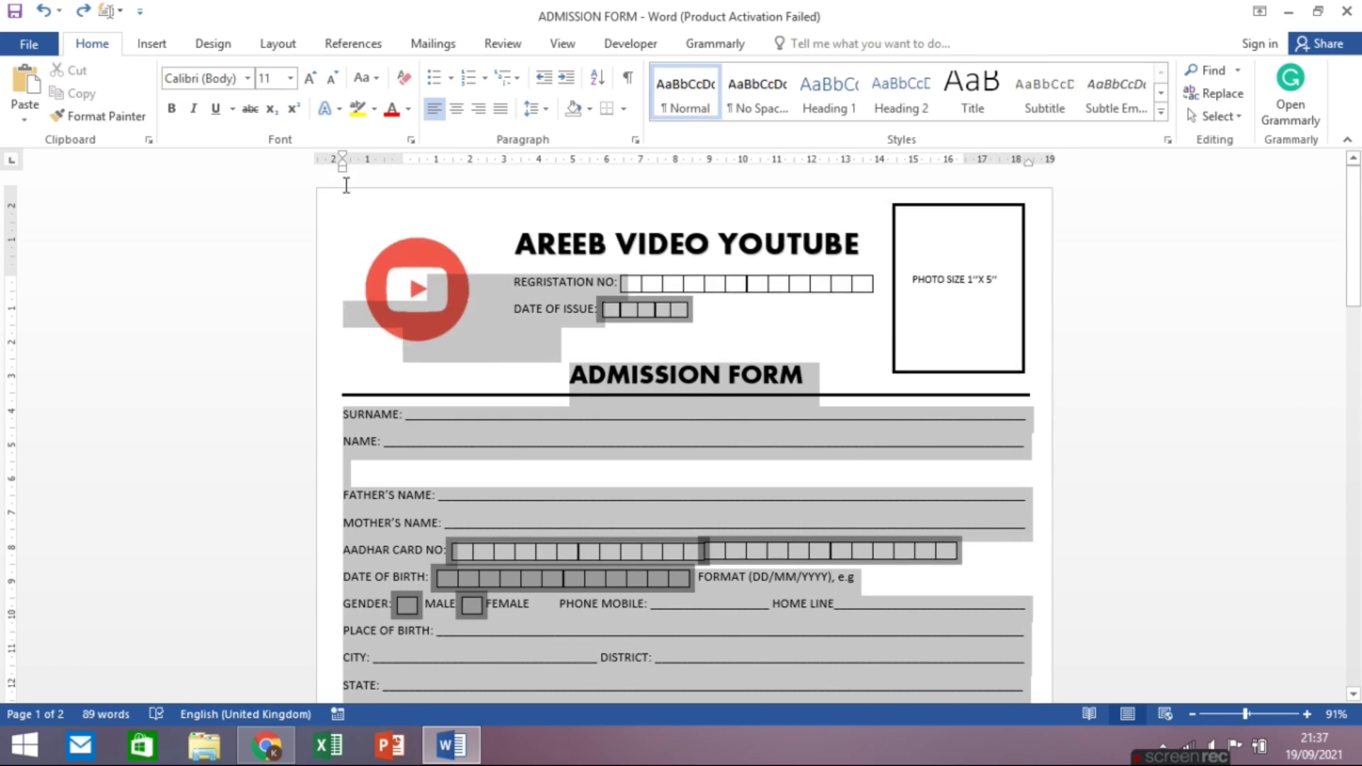
click(537, 108)
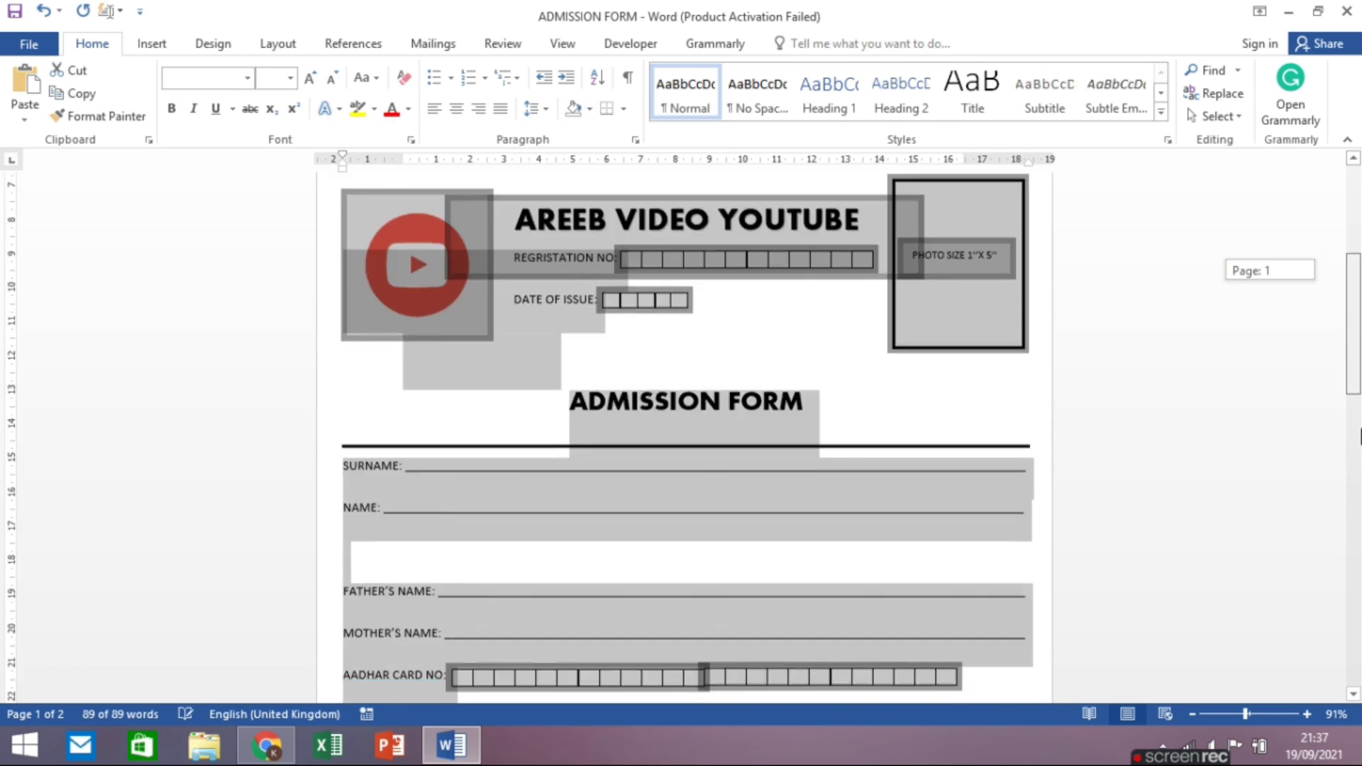
click(564, 158)
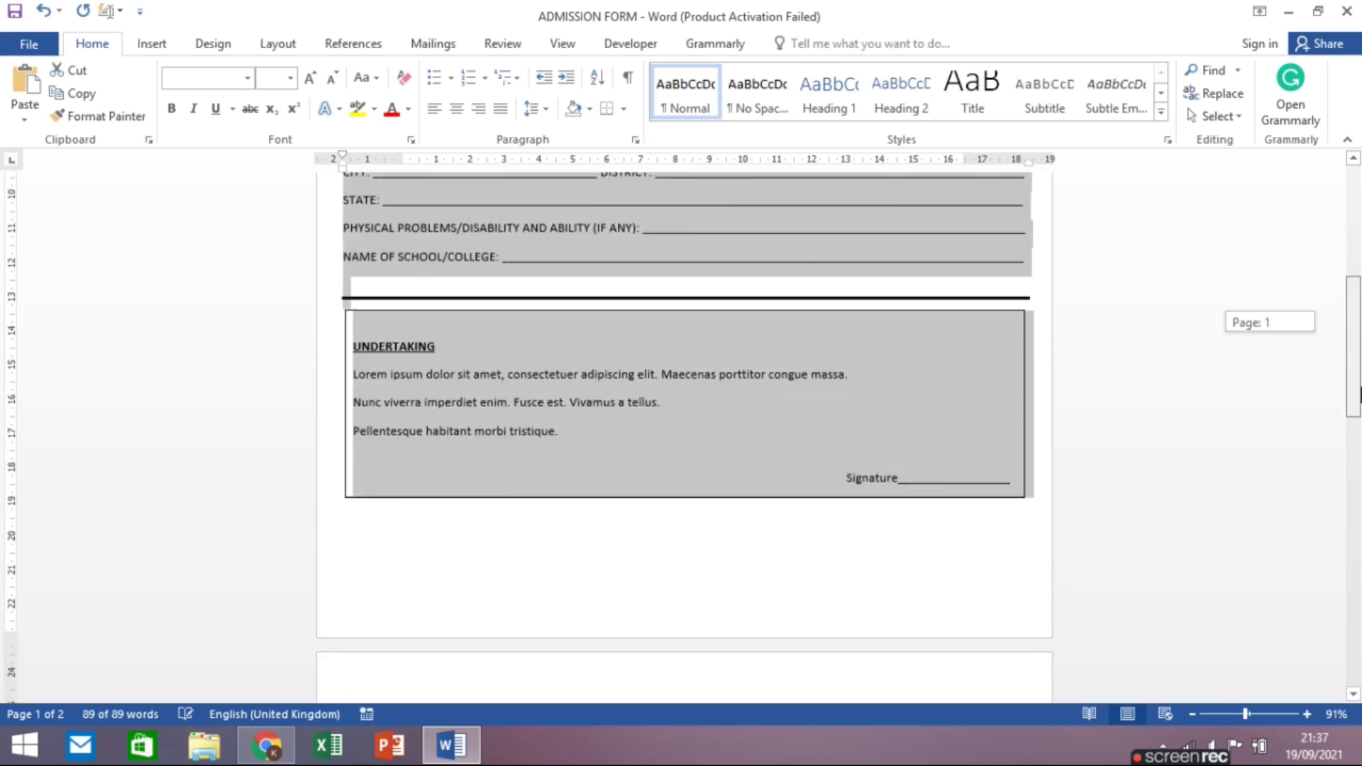
Step: Reselect the form fields and apply the new line spacing to them
drag(1025, 276, 791, 389)
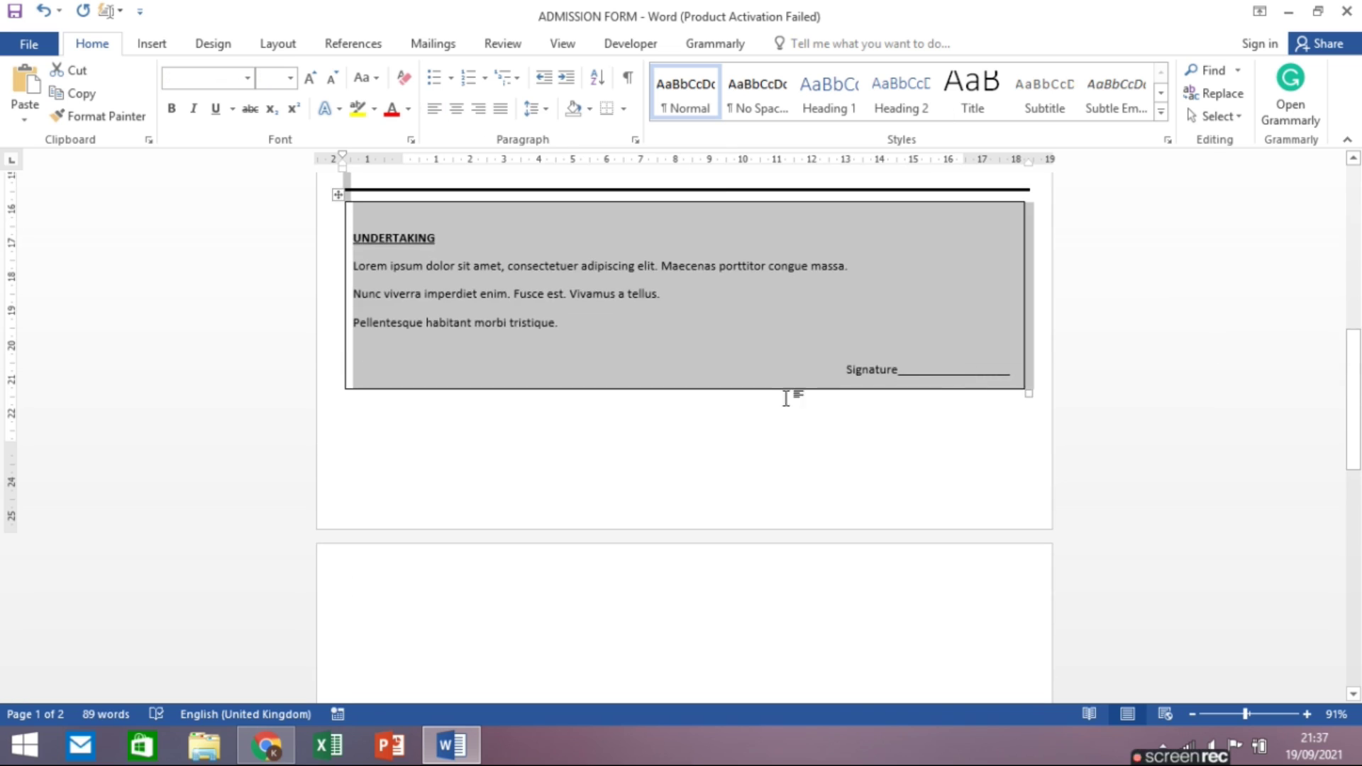
click(537, 108)
click(565, 157)
scroll(681, 426, up, 5)
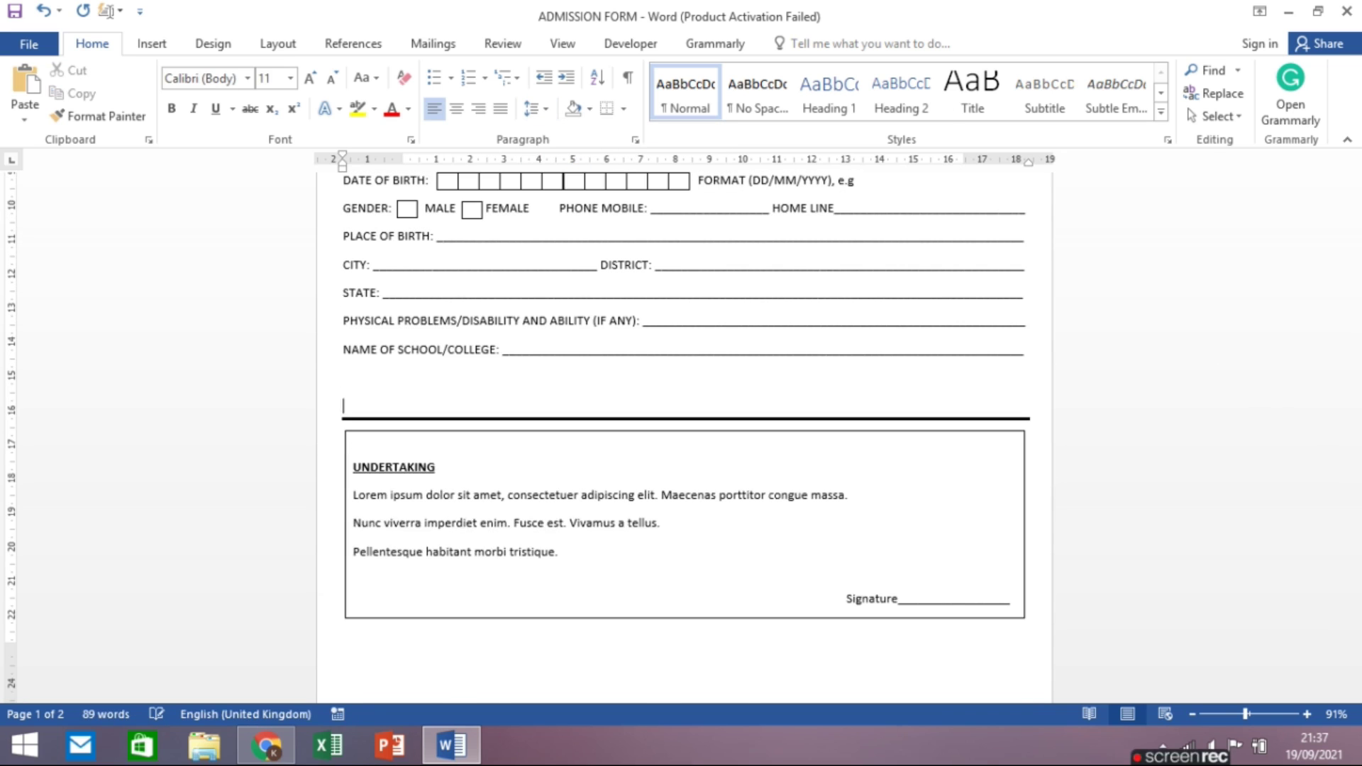
drag(1025, 490, 482, 152)
click(537, 108)
click(593, 184)
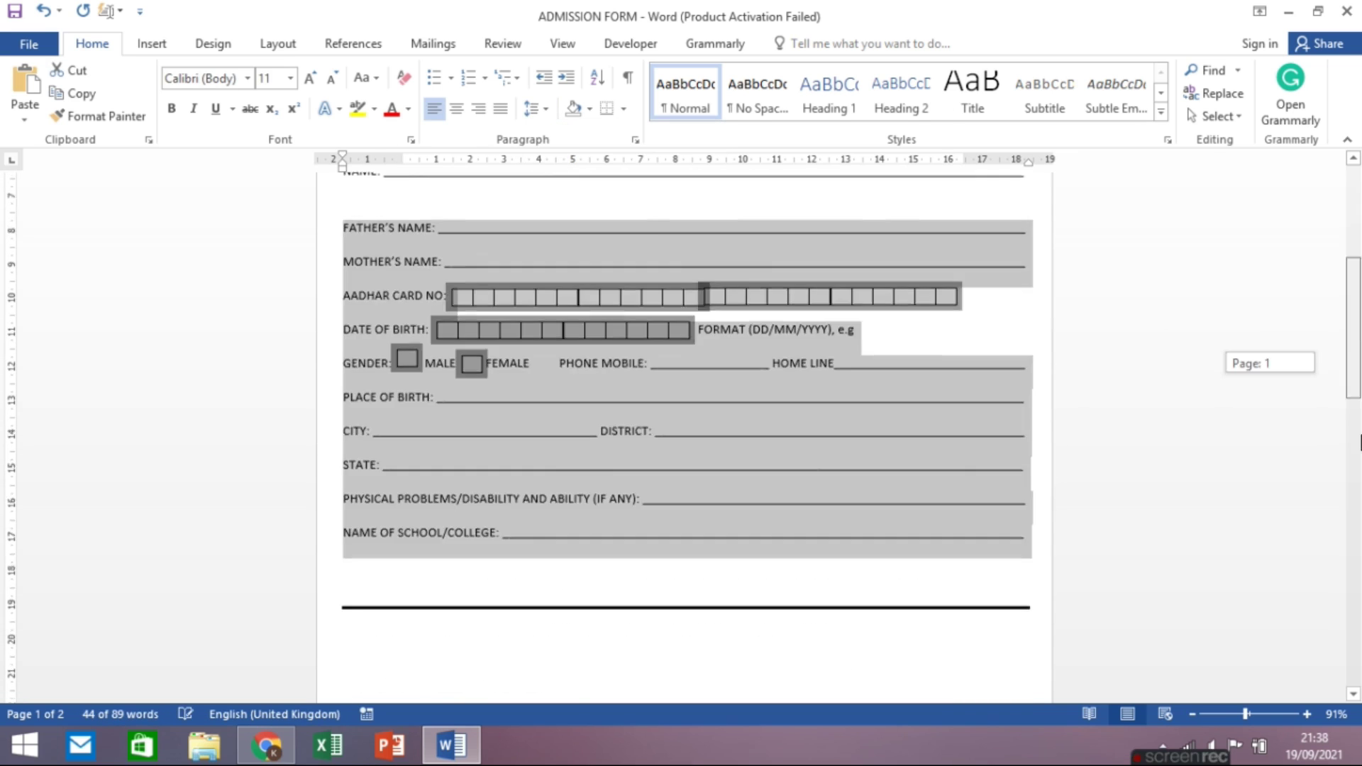
Step: Delete the blank lines above the Undertaking box
drag(1353, 312, 1353, 383)
click(347, 374)
key(BackSpace)
key(BackSpace)
key(BackSpace)
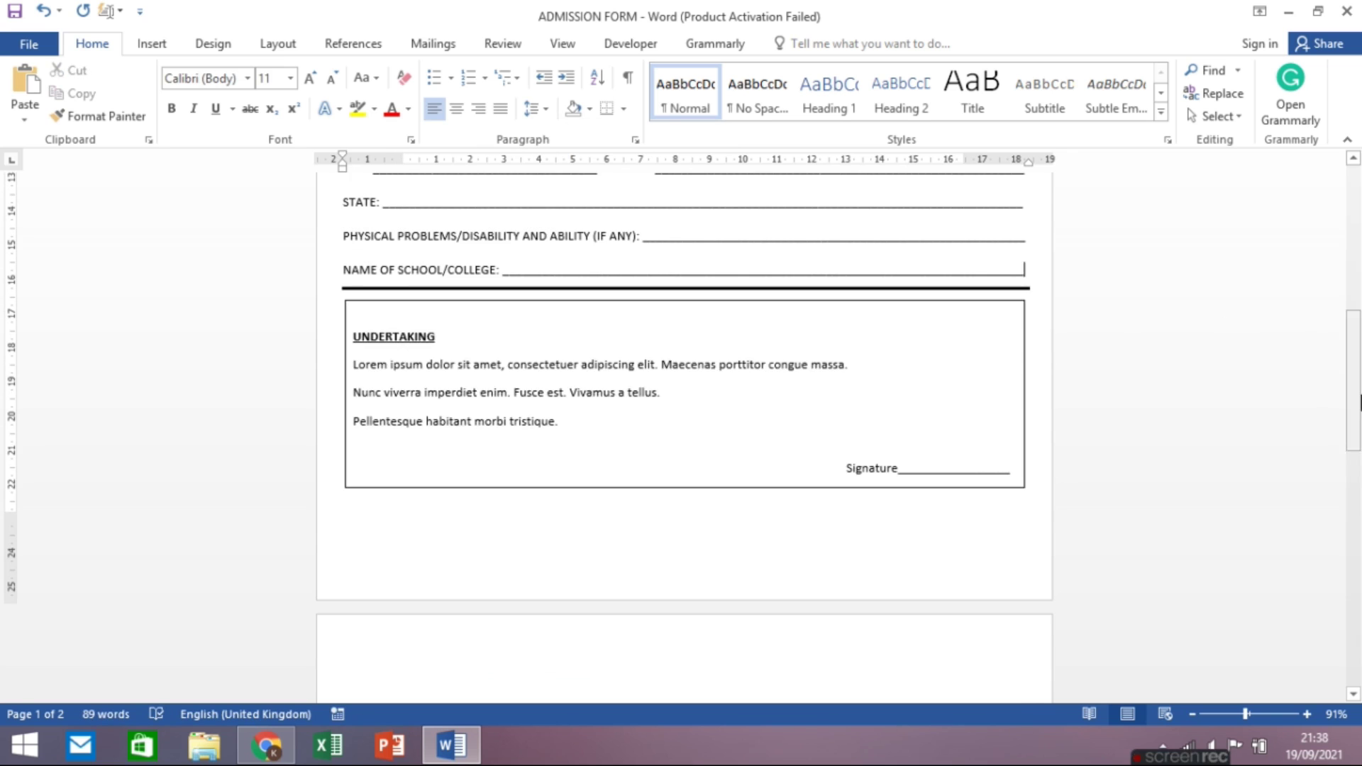
scroll(758, 561, up, 10)
click(758, 560)
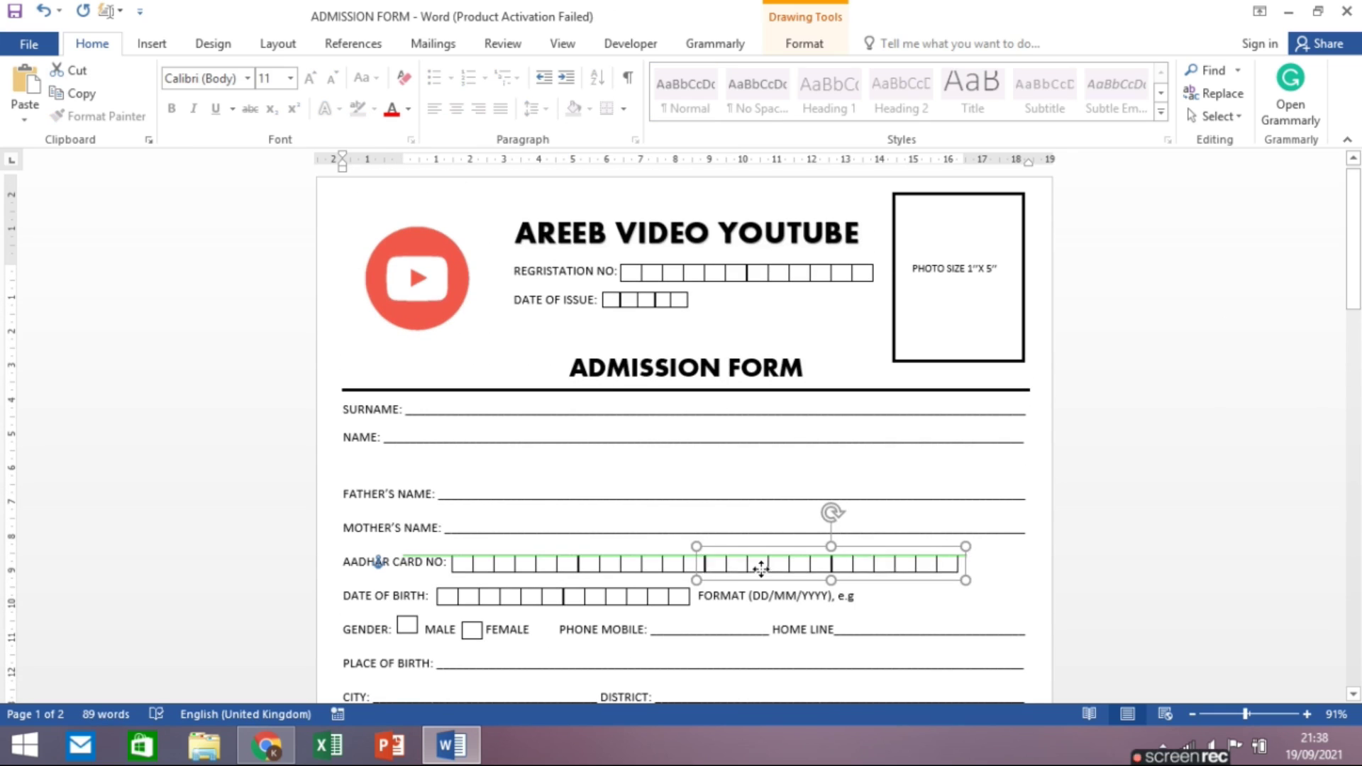
click(922, 588)
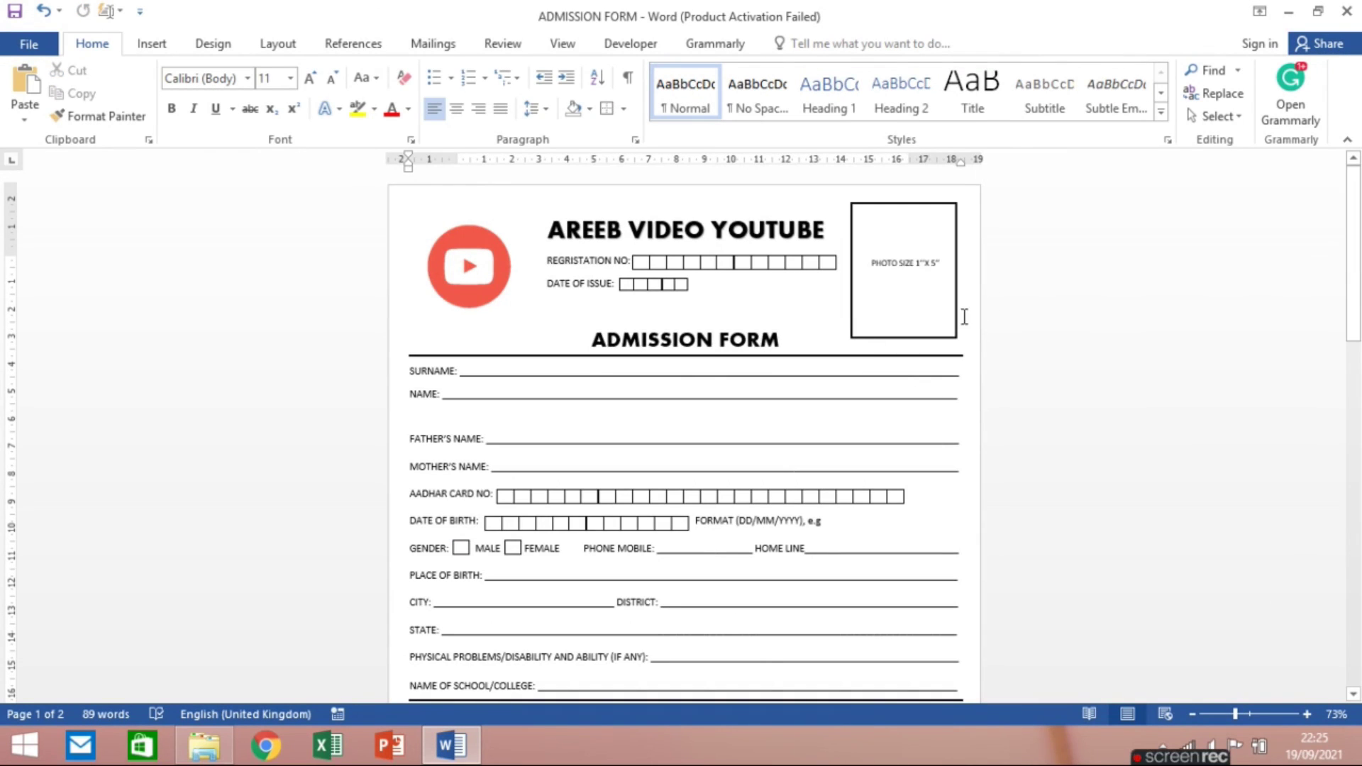
drag(1353, 267, 1360, 341)
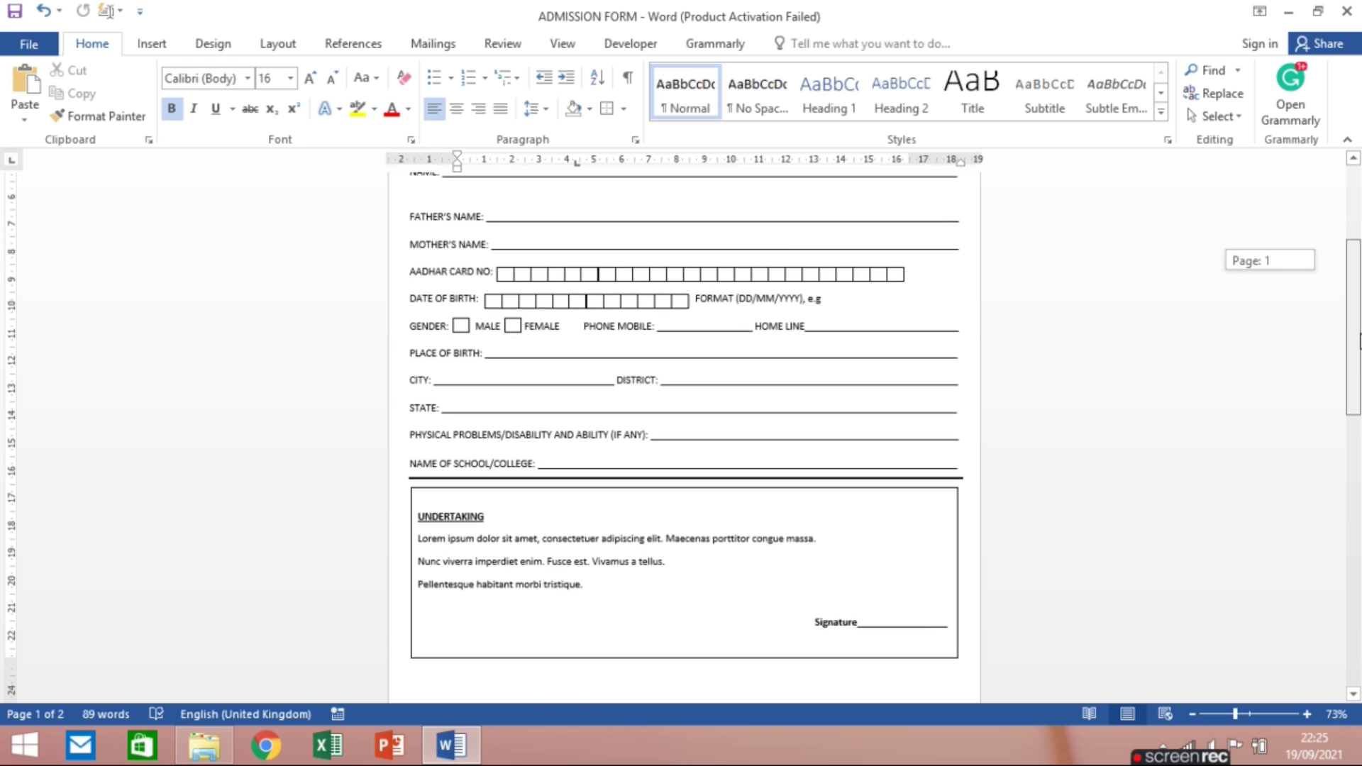
drag(1359, 347, 1359, 245)
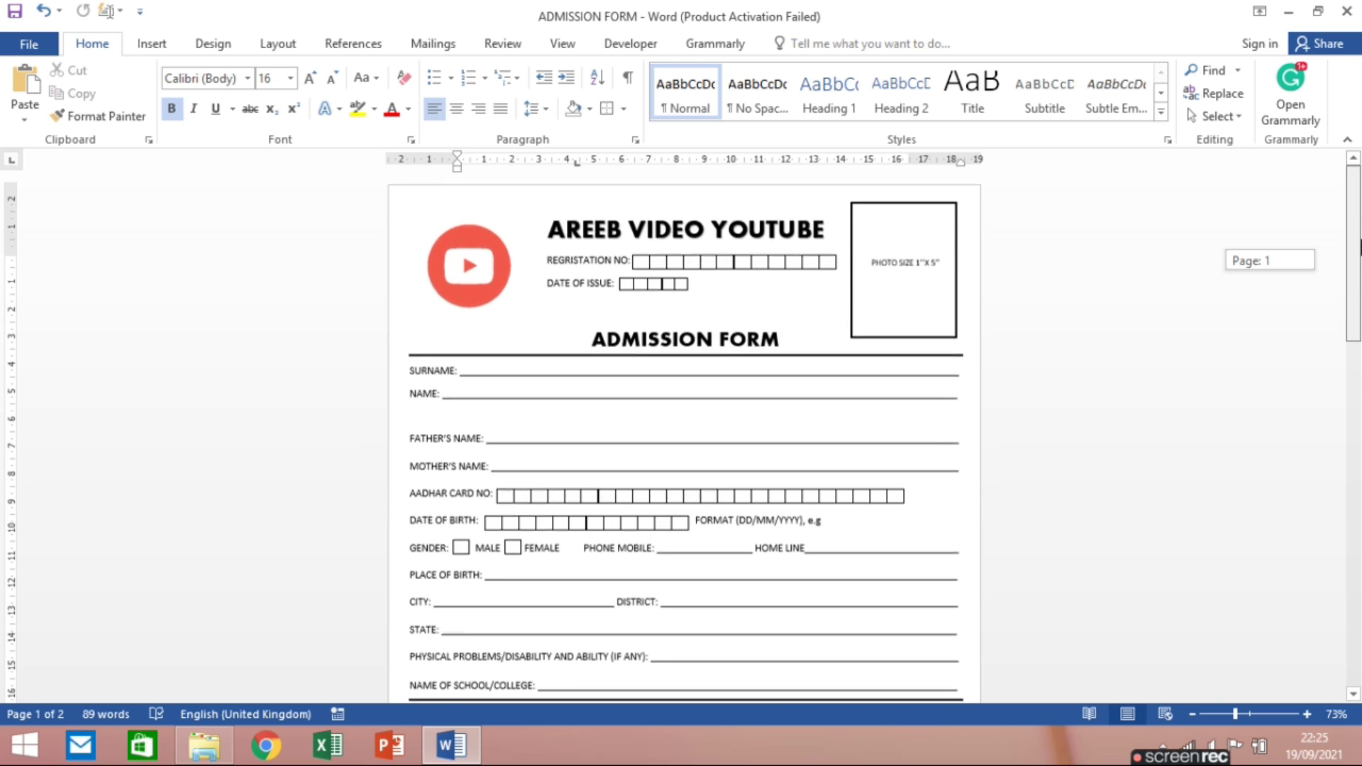
click(1226, 712)
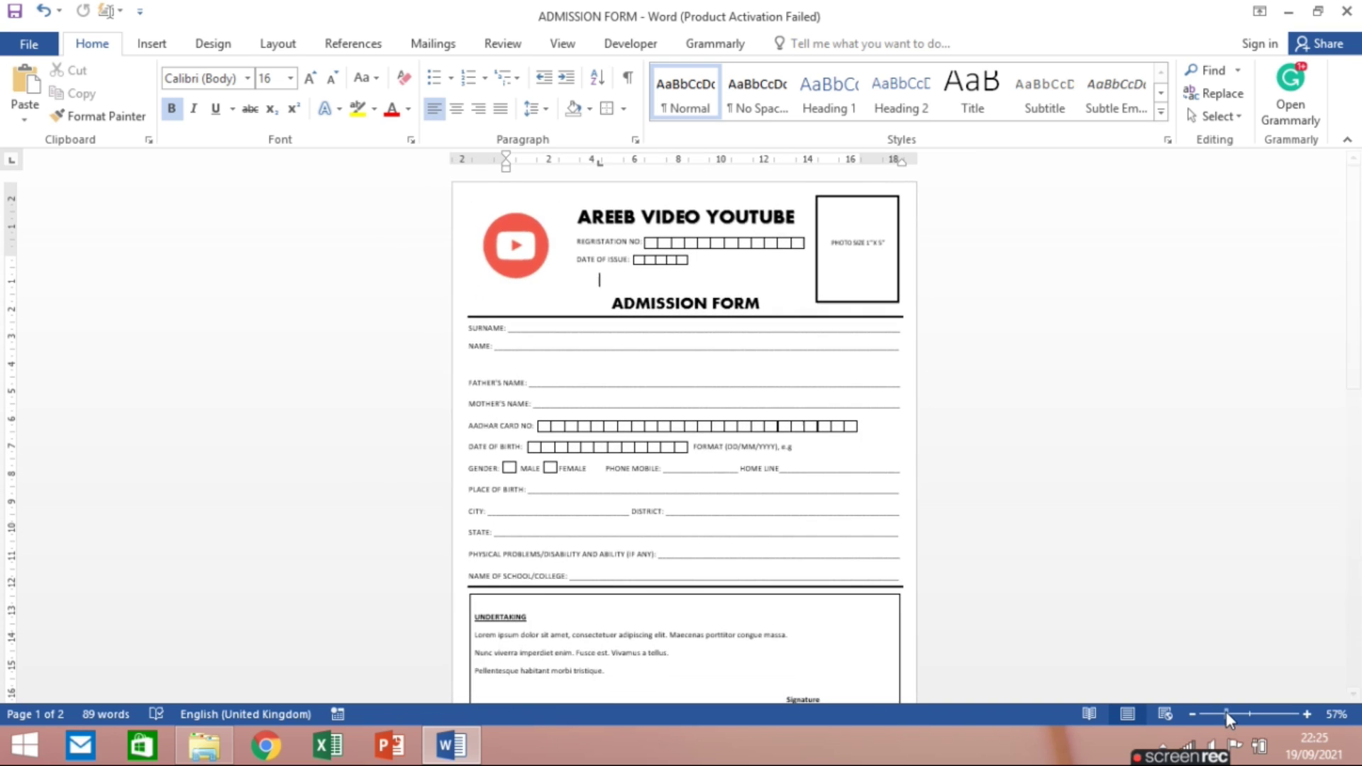
click(1222, 713)
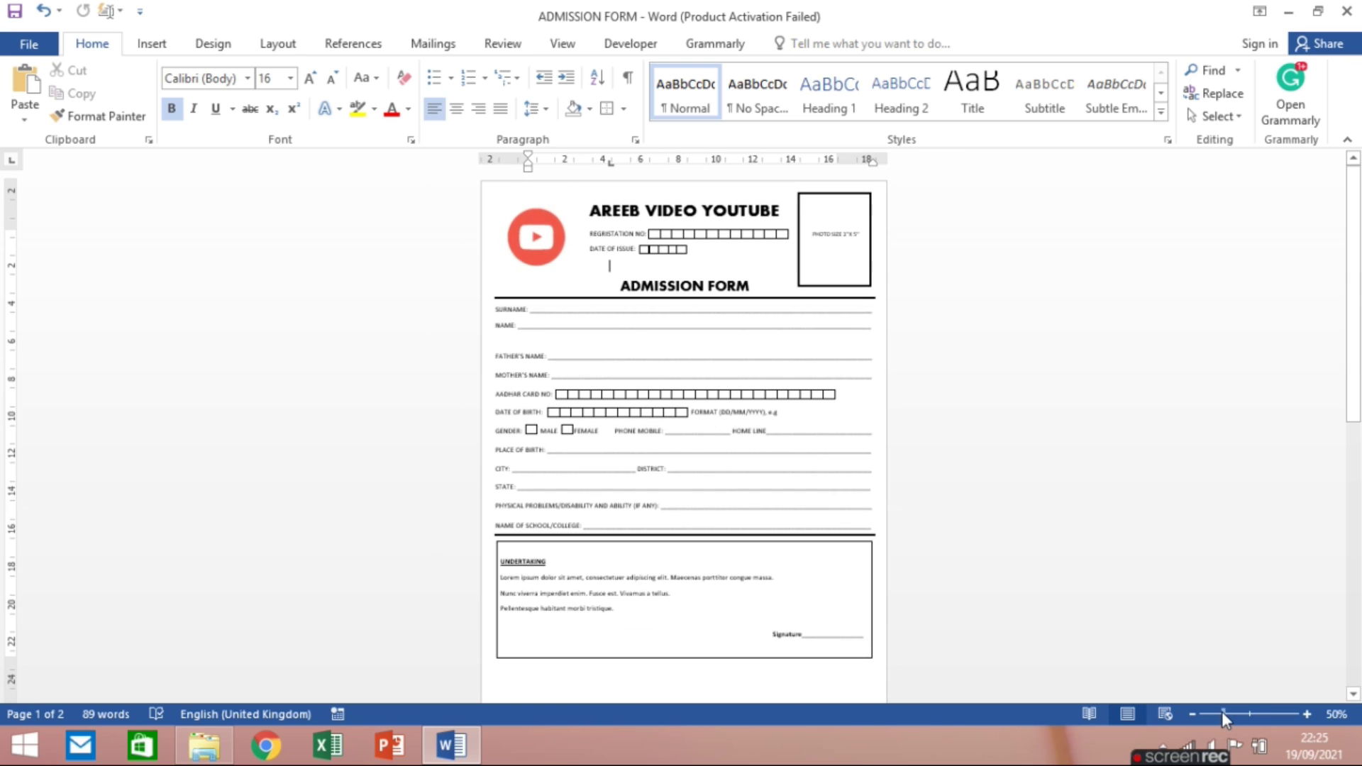